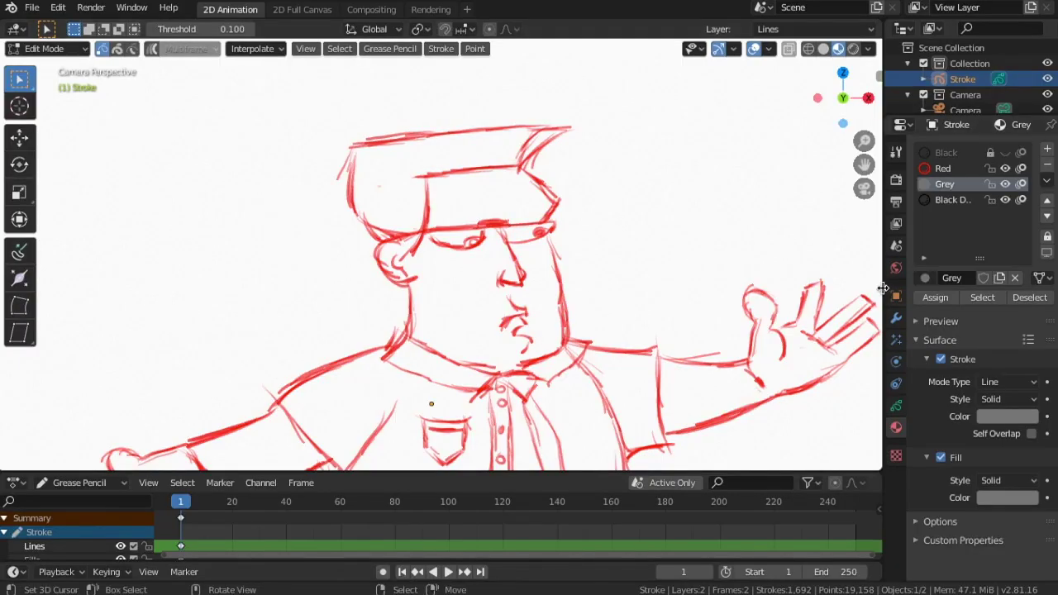
# - Narrow the 3D Viewport so the Properties editor with the Grey material settings gets more room
pyautogui.moveTo(885, 283); pyautogui.dragTo(610, 291)
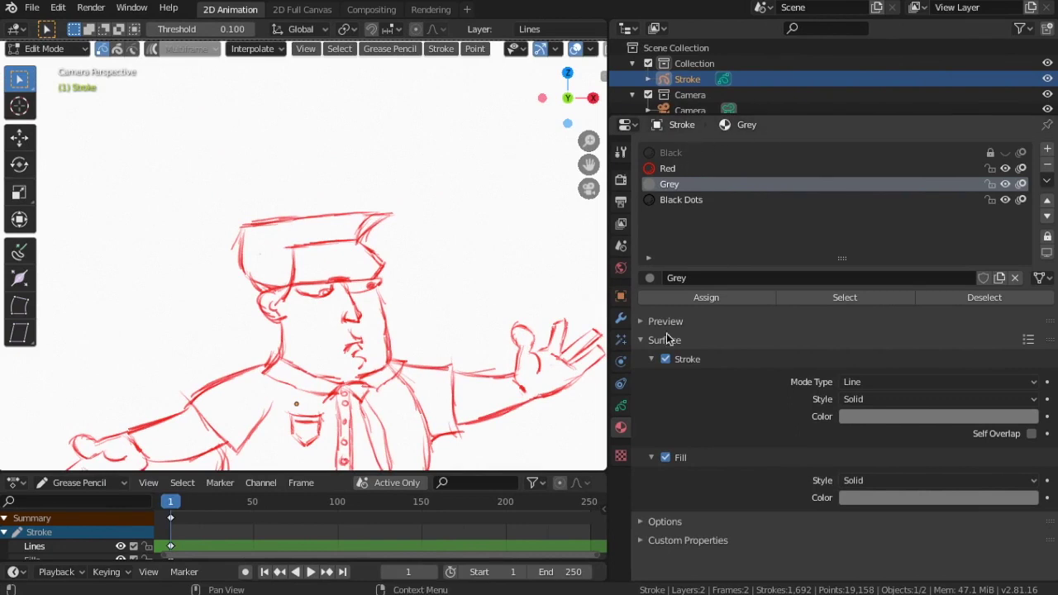
# - Split the Properties area horizontally and show the grease pencil layers in the upper half
pyautogui.rightClick(610, 387)
pyautogui.click(566, 407)
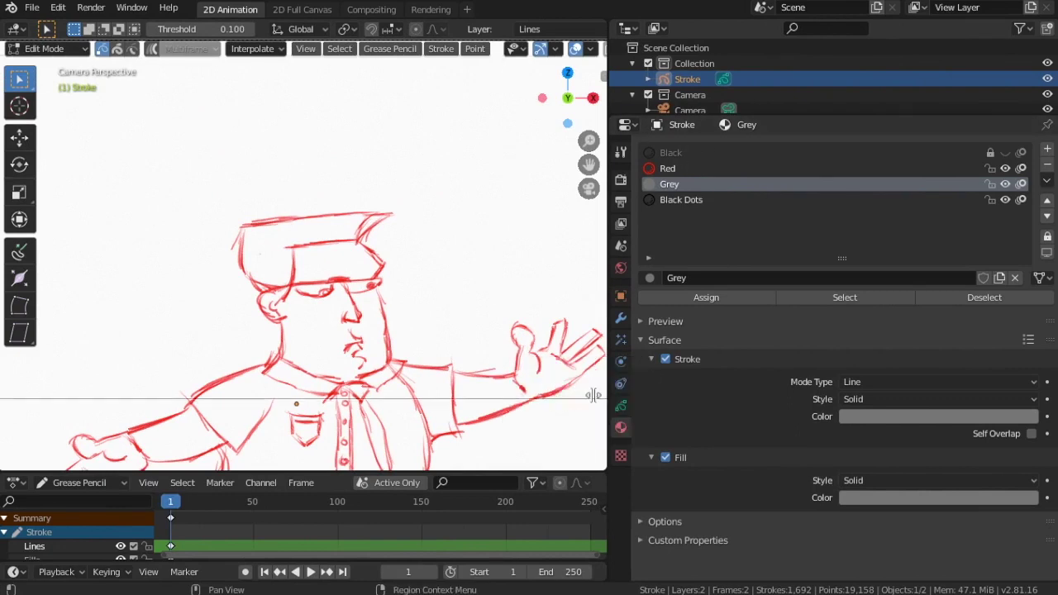
pyautogui.click(624, 360)
pyautogui.scroll(-2, 622, 347)
pyautogui.click(621, 290)
# - Rename the Lines layer to sketch and delete the Fills layer
pyautogui.doubleClick(675, 204)
pyautogui.doubleClick(1006, 201)
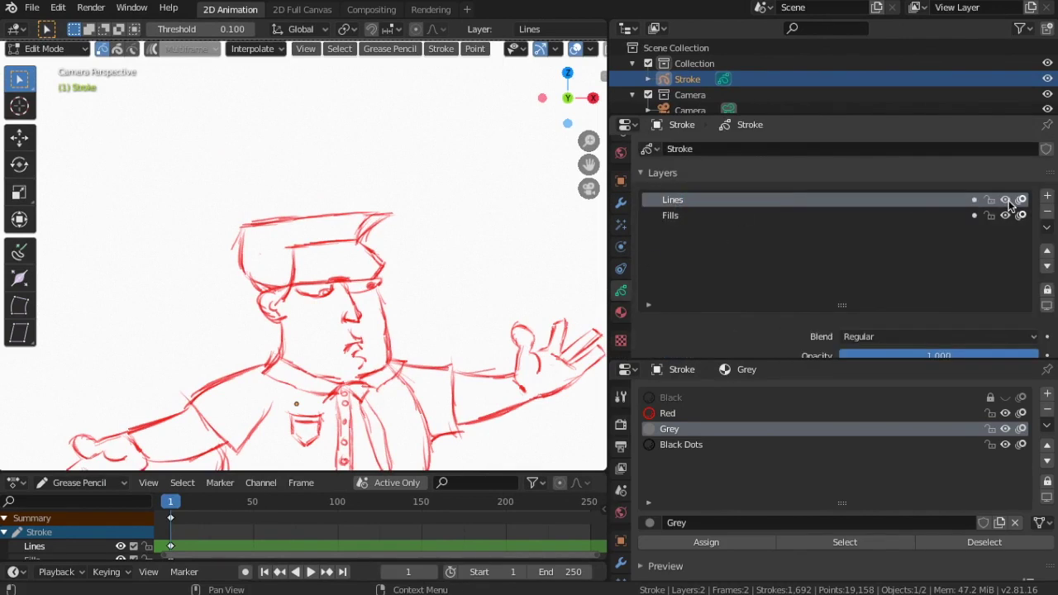
pyautogui.doubleClick(693, 203)
pyautogui.write('sketch')
pyautogui.press('Return')
pyautogui.click(678, 216)
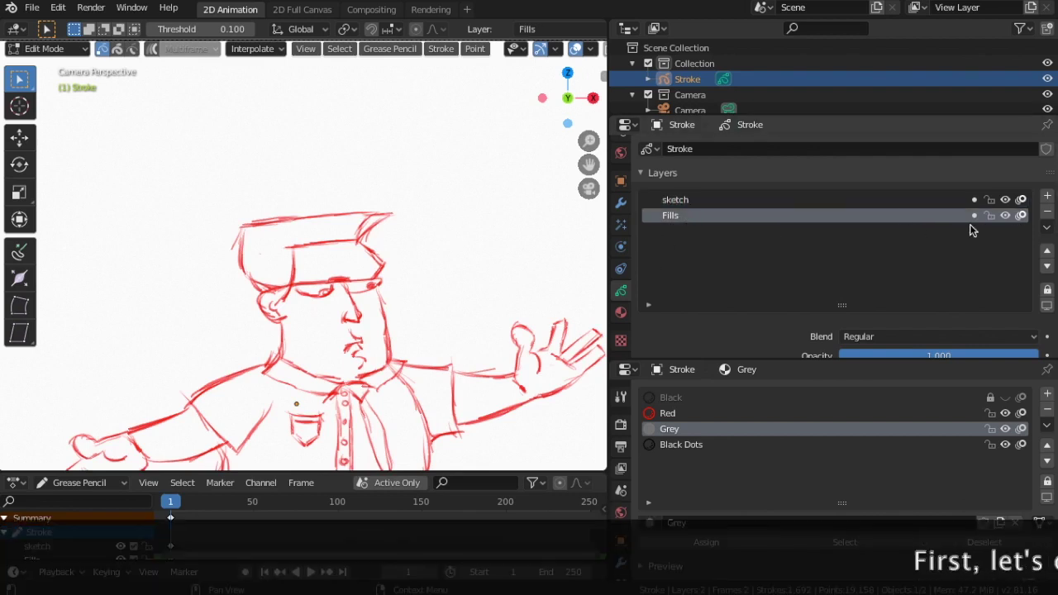
pyautogui.click(1047, 217)
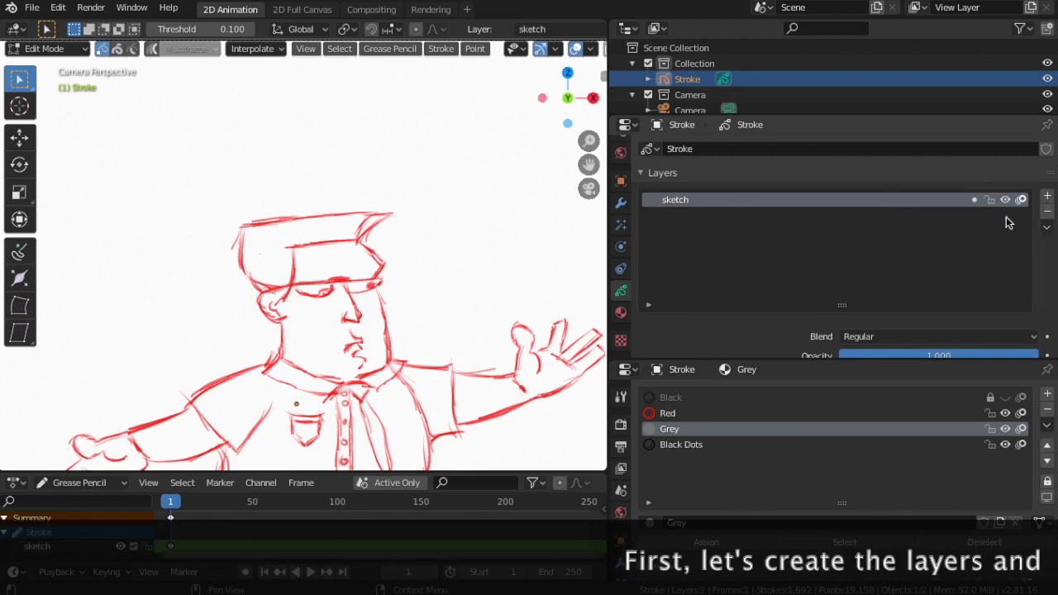
# - Rename the new layer to hair_line and widen the layer panel
pyautogui.doubleClick(691, 201)
pyautogui.write('hair')
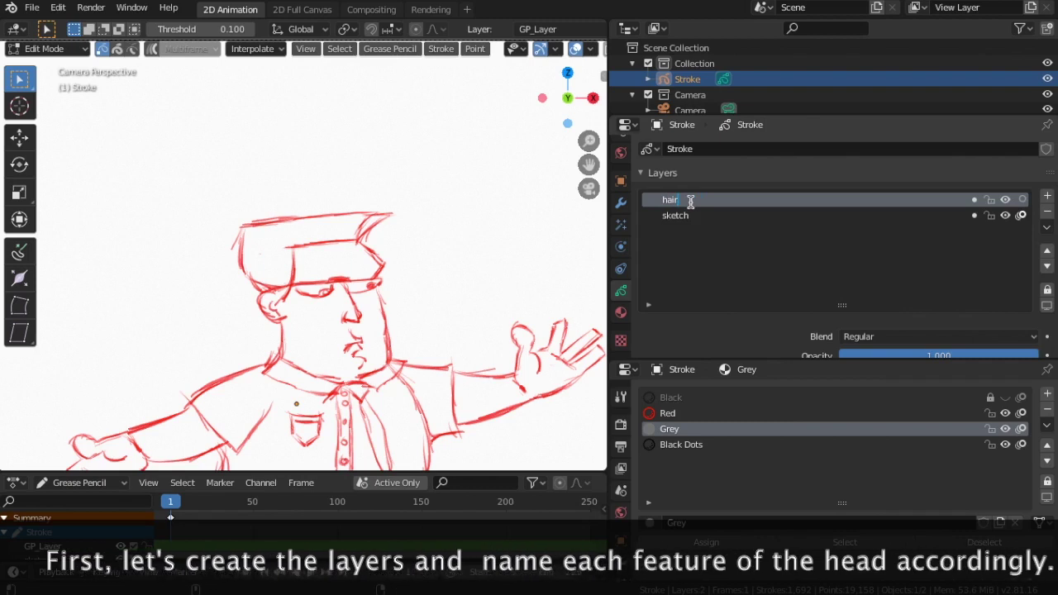
pyautogui.write('_line')
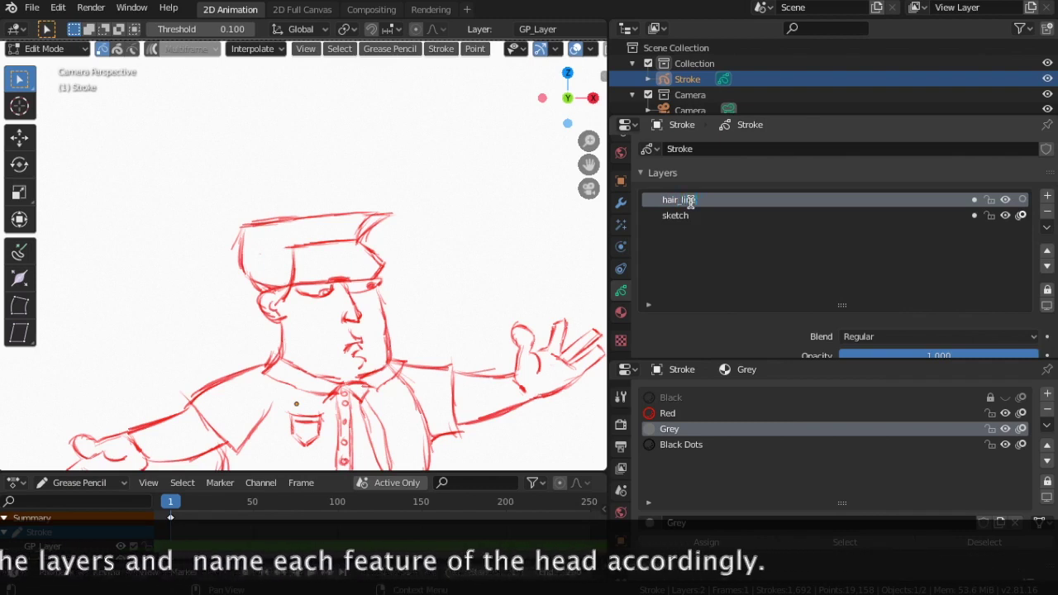
pyautogui.press('Return')
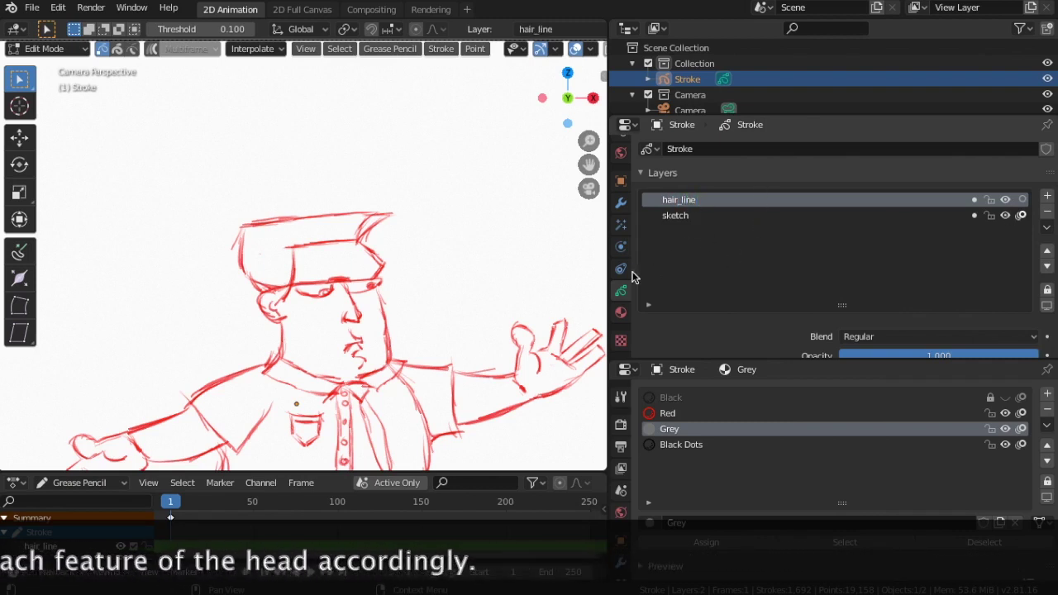
pyautogui.moveTo(609, 273); pyautogui.dragTo(546, 272)
# - Add a hair_color layer below hair_line, then add one more layer
pyautogui.click(1047, 196)
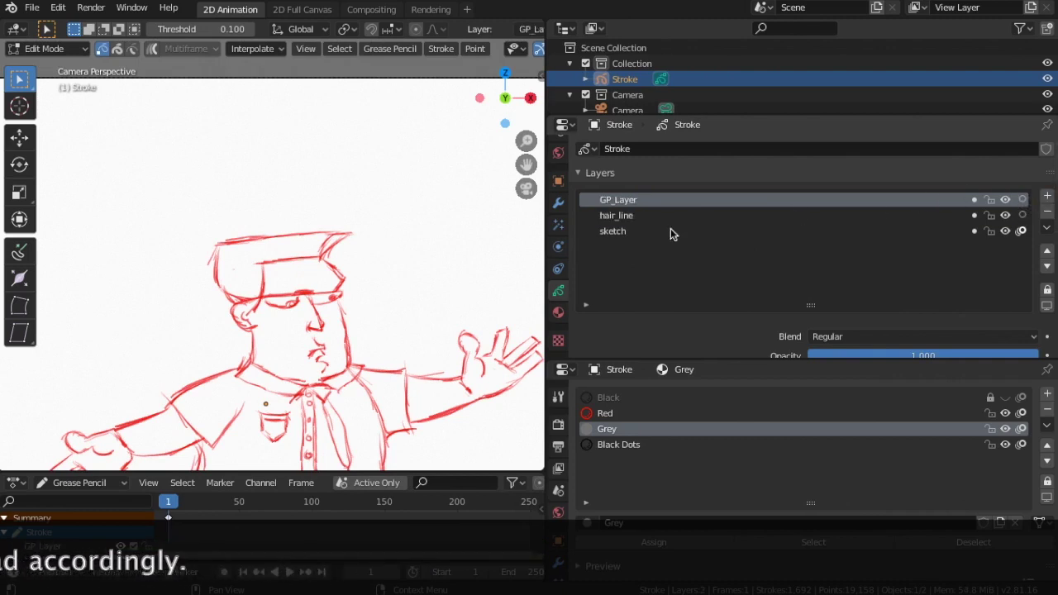
pyautogui.doubleClick(633, 201)
pyautogui.write('hair')
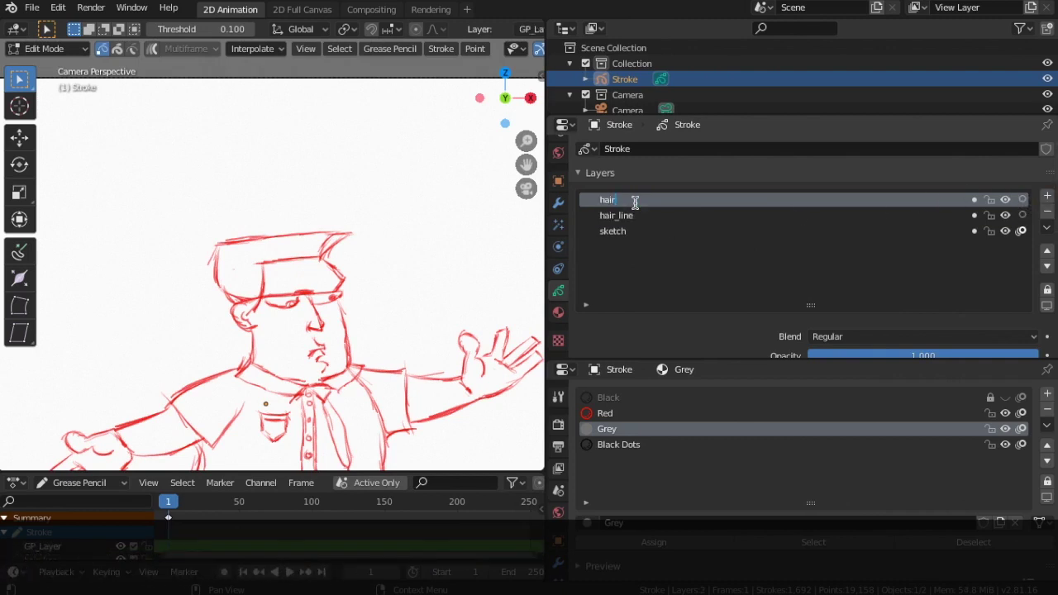
pyautogui.write('_')
pyautogui.press('Return')
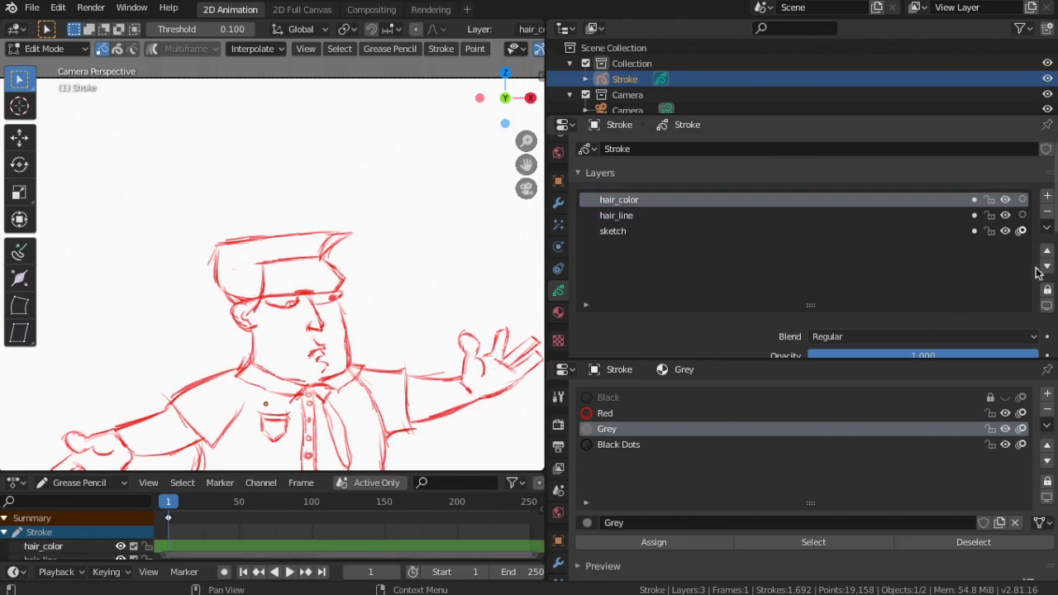
pyautogui.click(1046, 266)
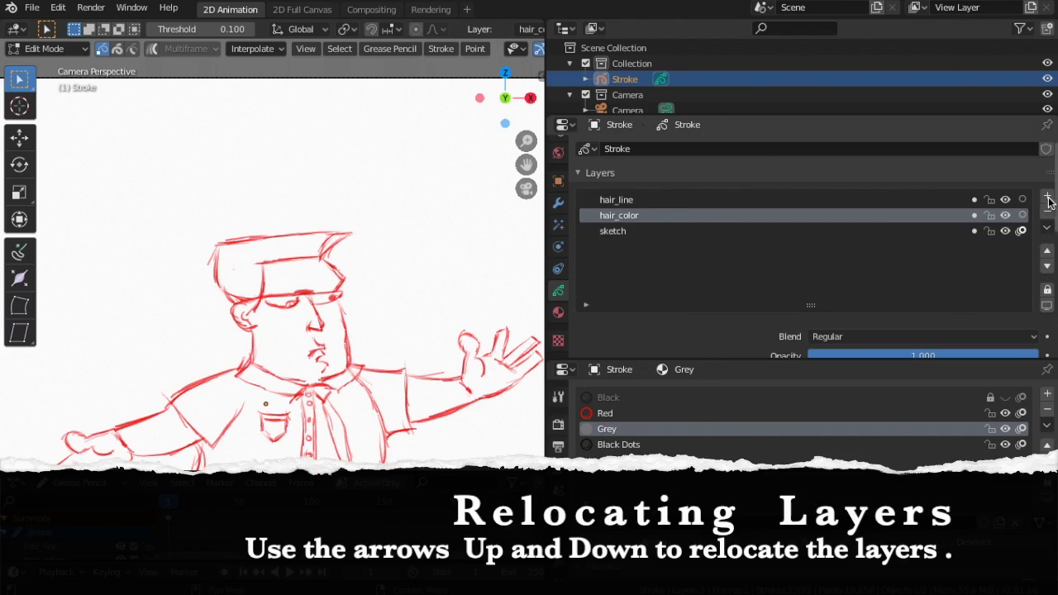
pyautogui.click(1048, 199)
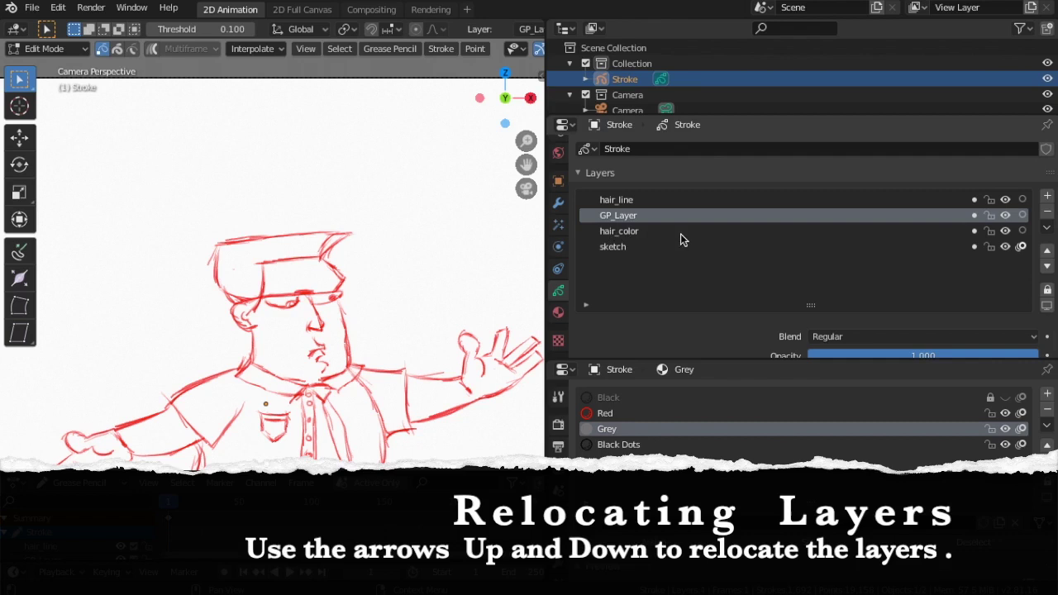
# - Reorder layers so hair_color sits above GP_Layer, leaving GP_Layer just above sketch
pyautogui.click(622, 232)
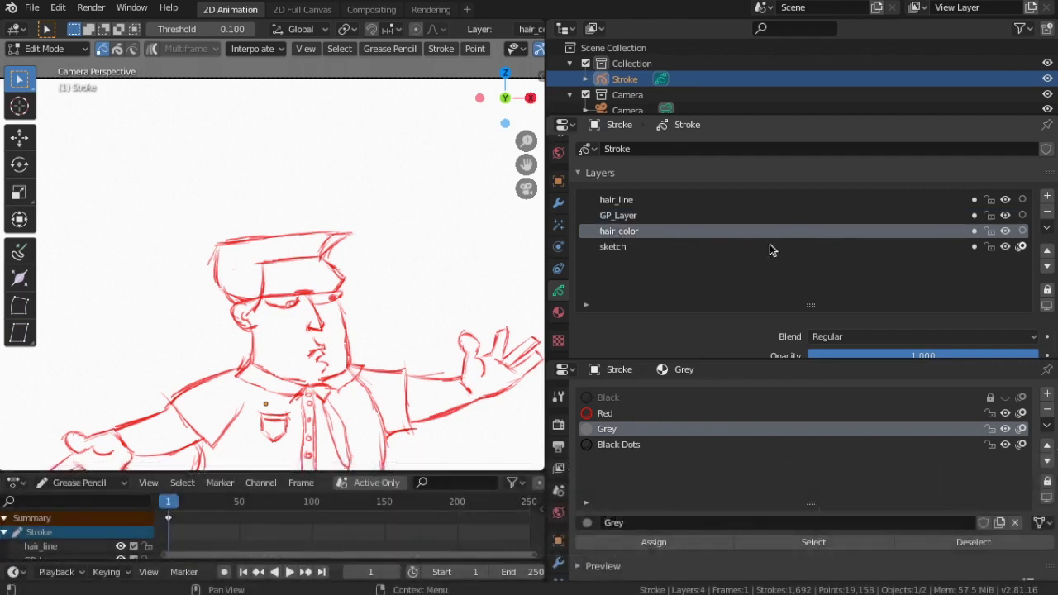
pyautogui.click(1048, 251)
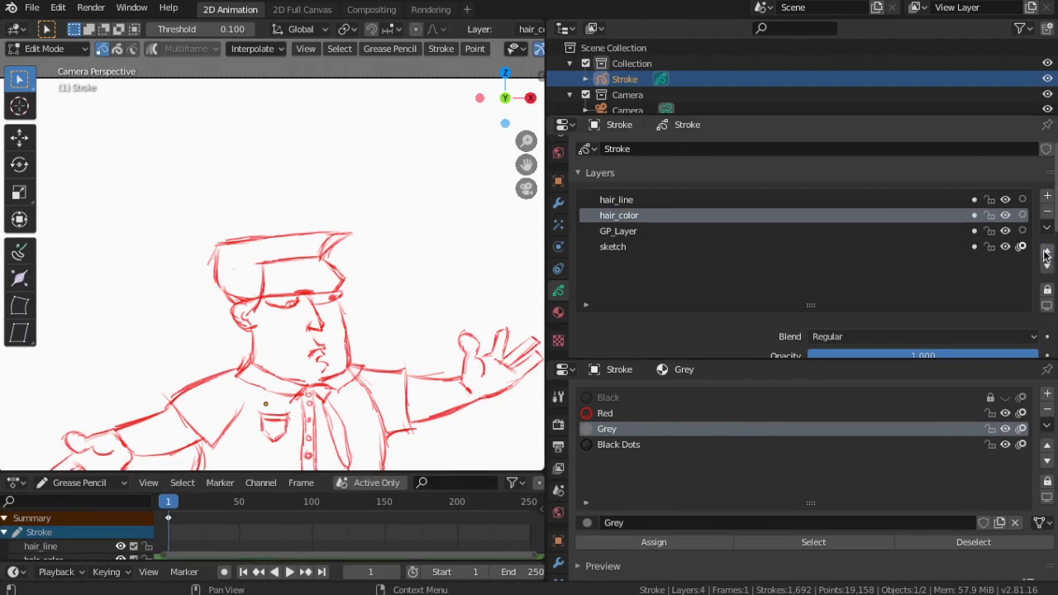
pyautogui.click(626, 235)
pyautogui.doubleClick(626, 235)
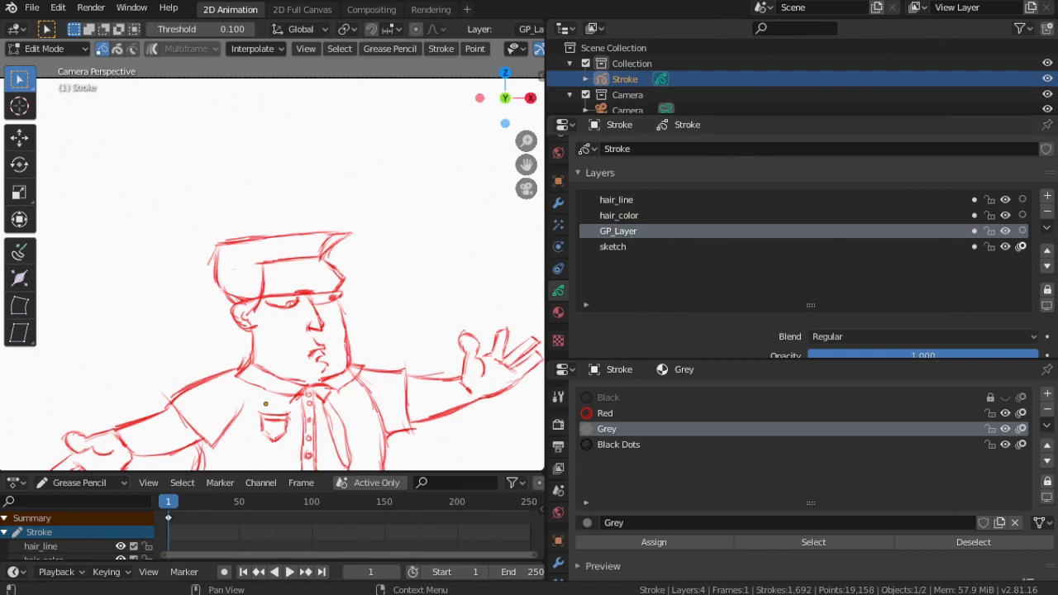
pyautogui.click(1047, 253)
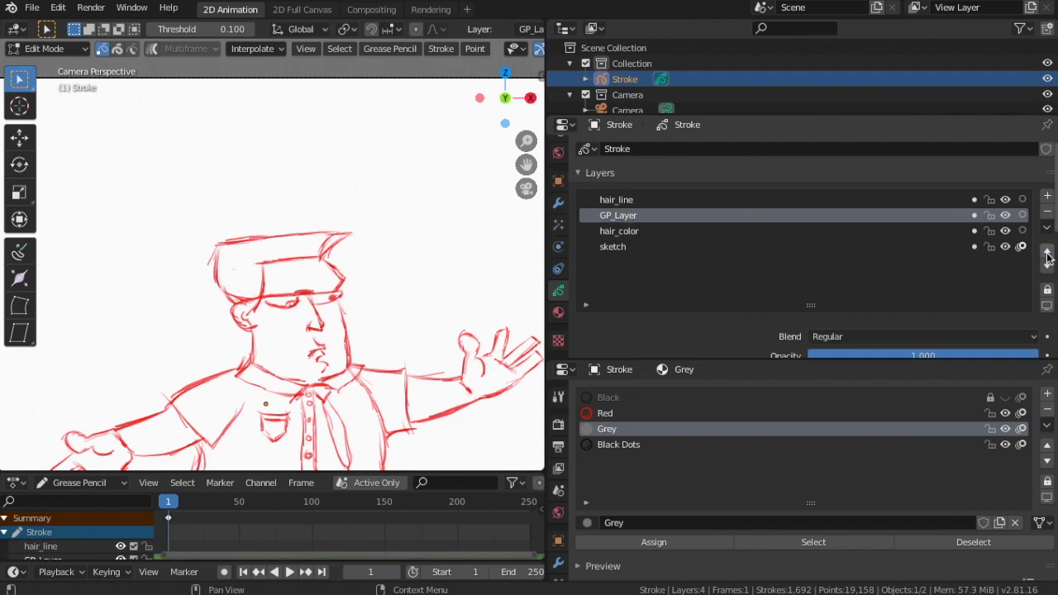
pyautogui.click(1047, 252)
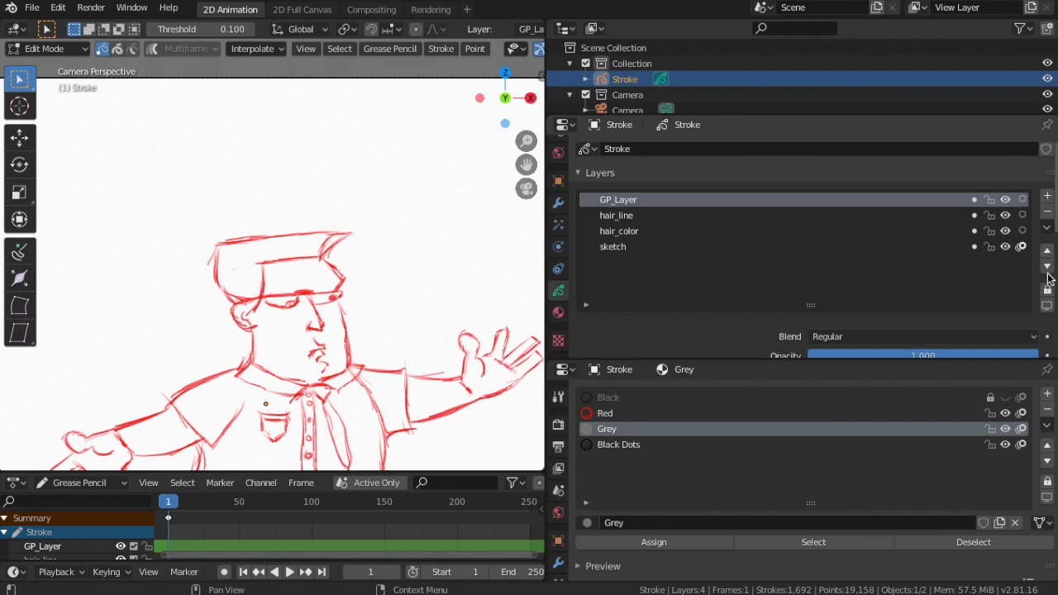
pyautogui.click(1047, 268)
pyautogui.click(1048, 268)
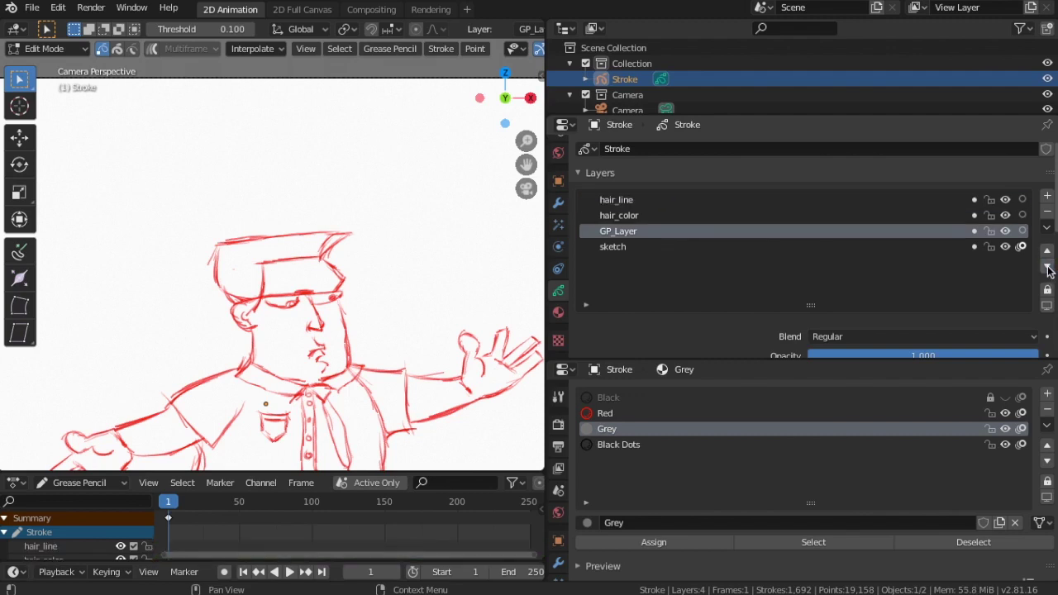
# - Add three layers, GP_Layer.001 to GP_Layer.003, above GP_Layer and begin renaming GP_Layer.003
pyautogui.click(1048, 199)
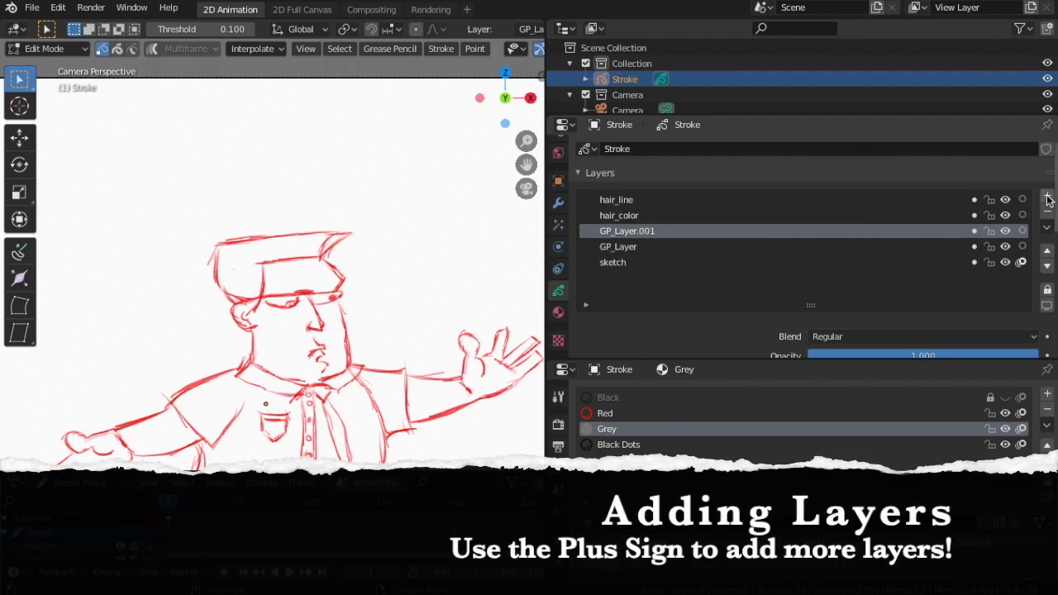
pyautogui.click(1048, 199)
pyautogui.click(1047, 199)
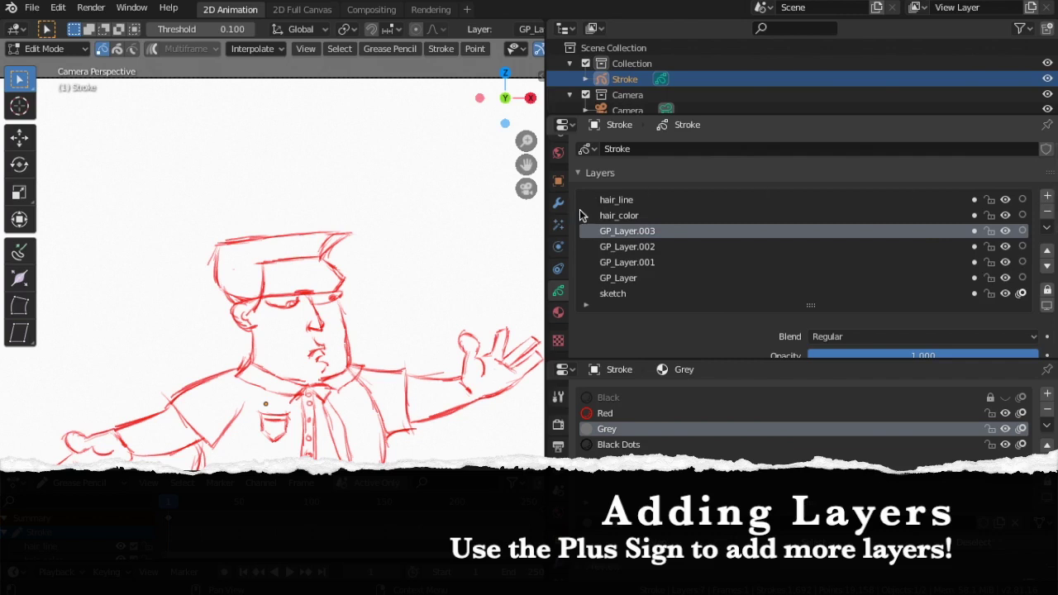
pyautogui.doubleClick(642, 231)
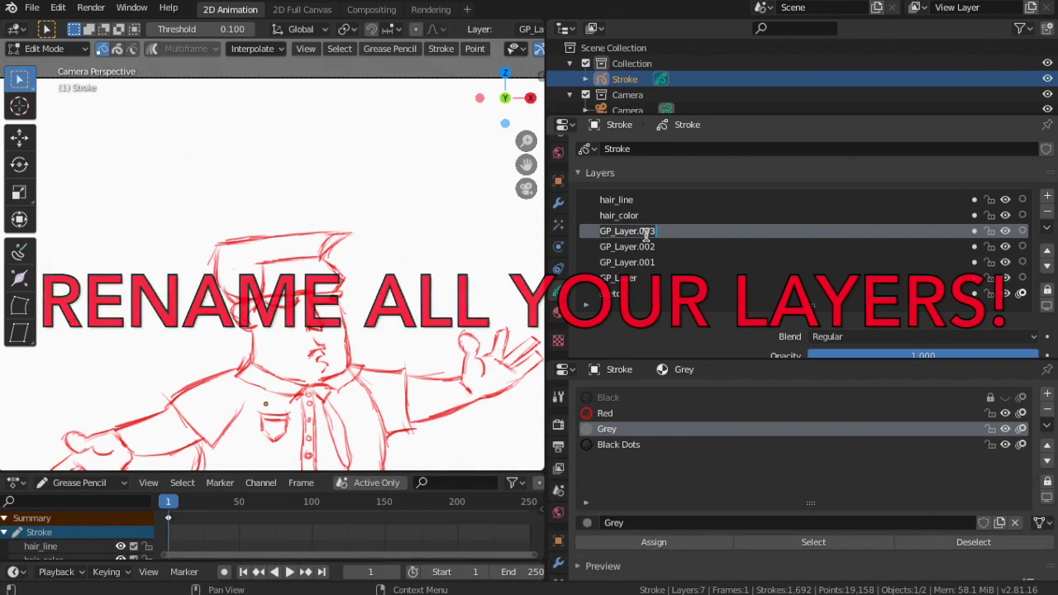
# - Name the eyebrow layers, including brows_color
pyautogui.write('brows')
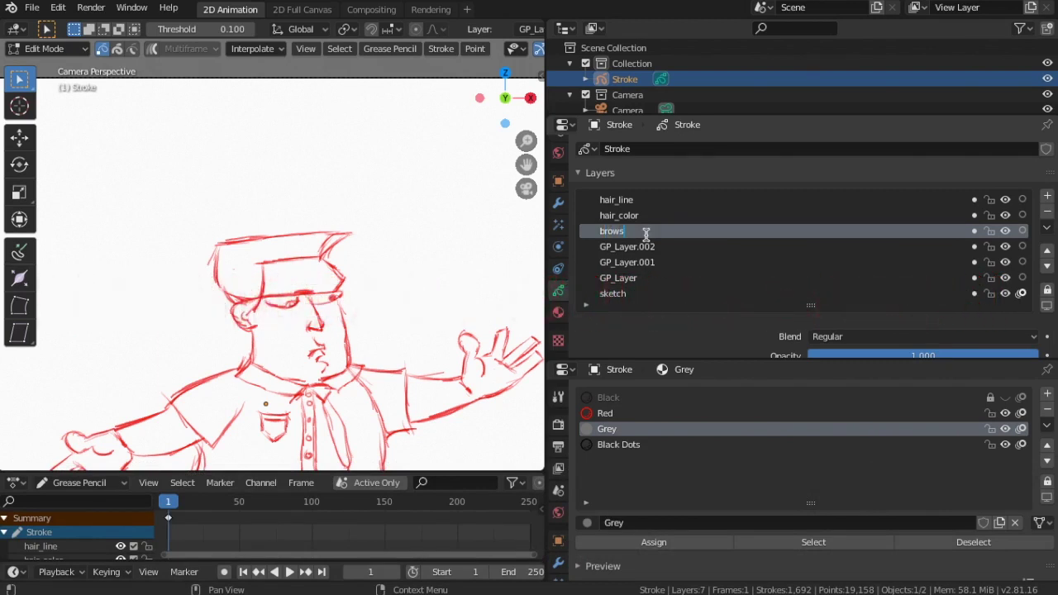
pyautogui.doubleClick(626, 250)
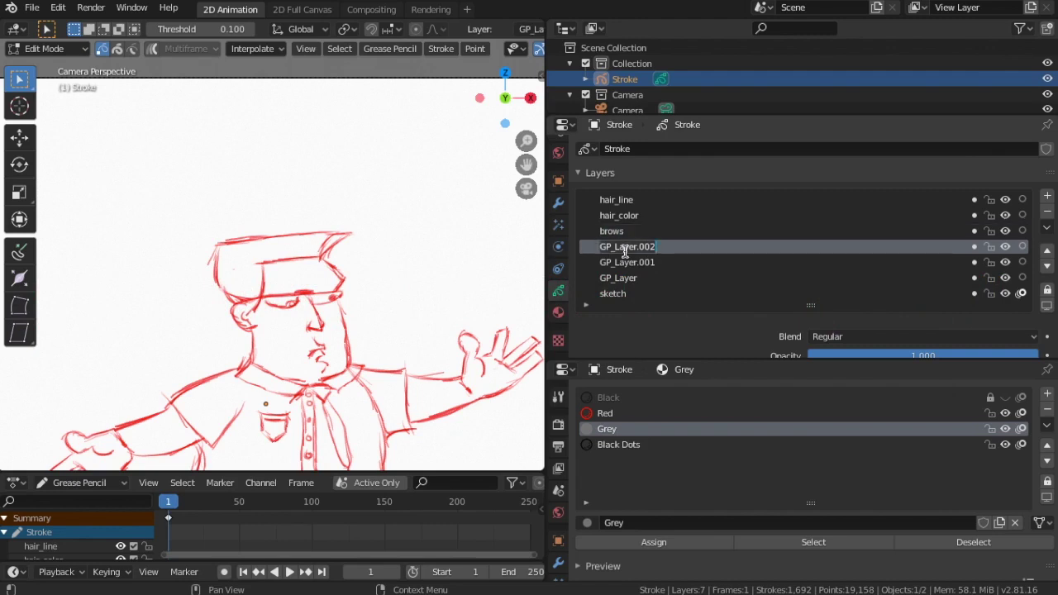
pyautogui.doubleClick(657, 231)
pyautogui.write('_line')
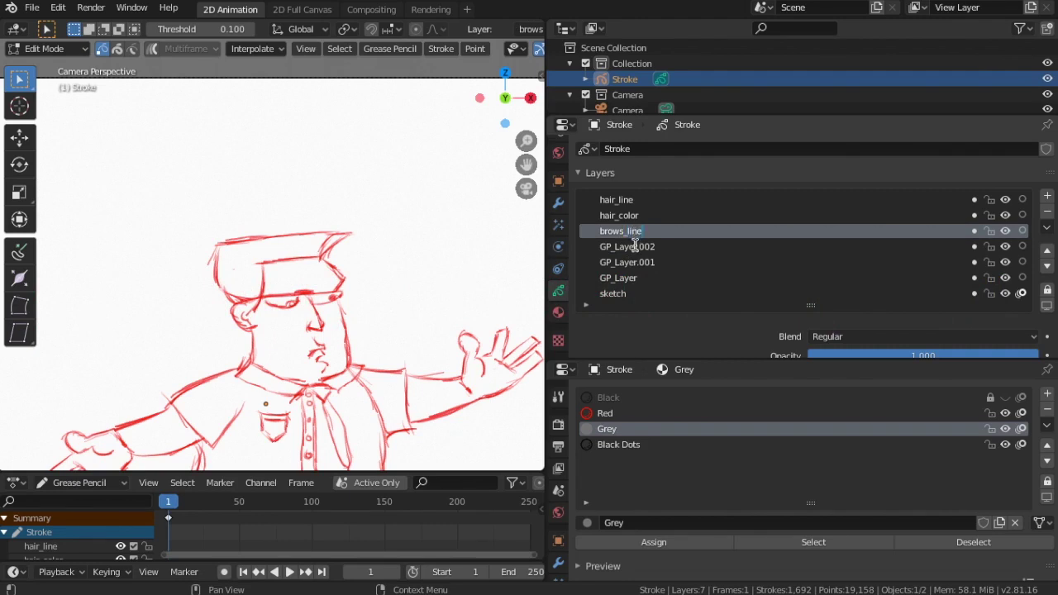
pyautogui.click(635, 247)
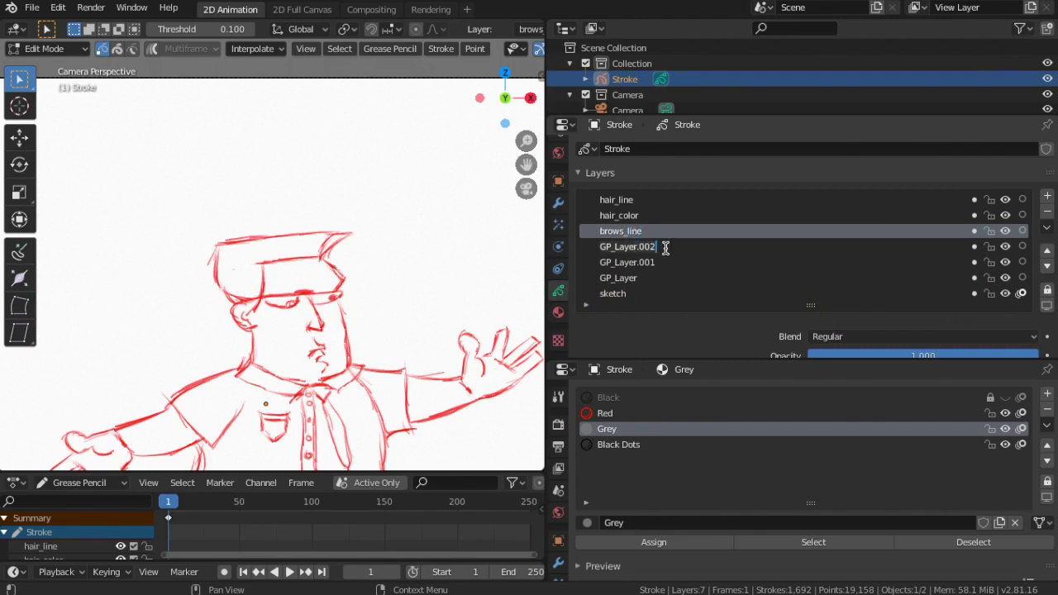
pyautogui.press('End')
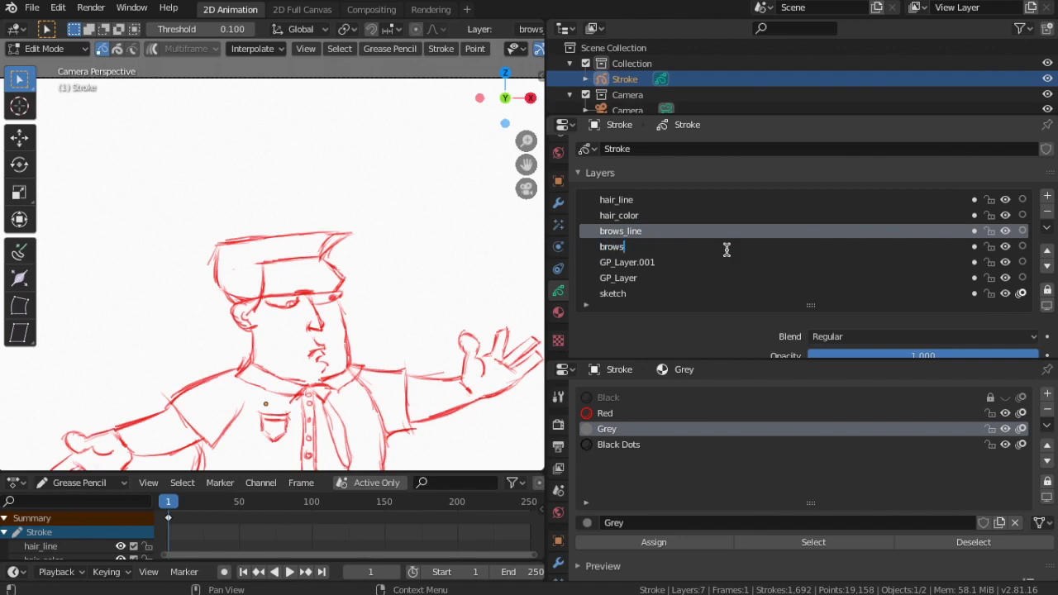
pyautogui.write('_co')
# - Rename GP_Layer.001 and GP_Layer to eyeslids_line and eyeslids_color
pyautogui.doubleClick(653, 262)
pyautogui.press('BackSpace')
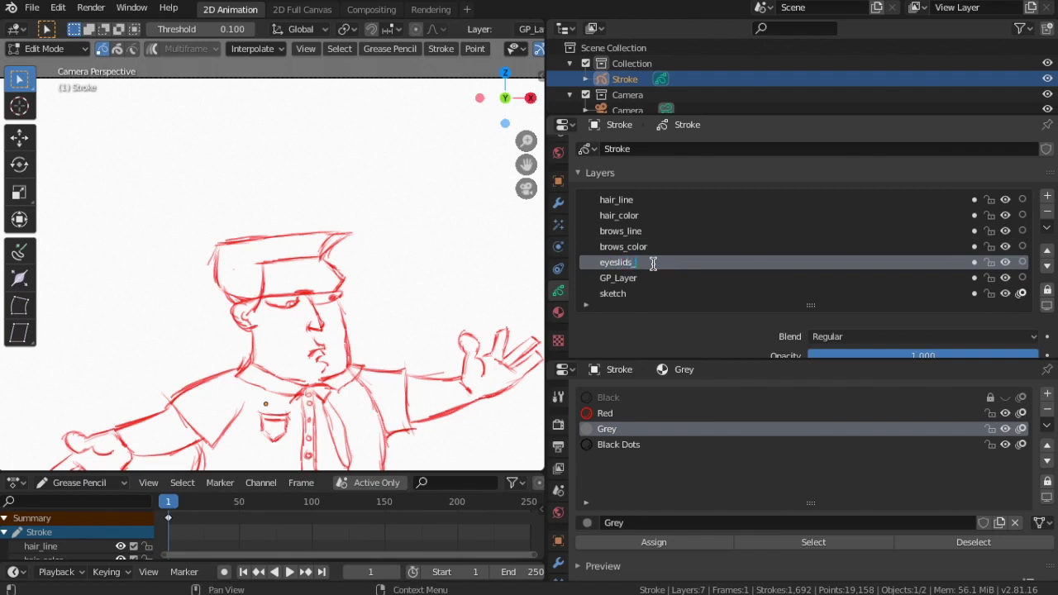
pyautogui.doubleClick(631, 282)
pyautogui.press('BackSpace')
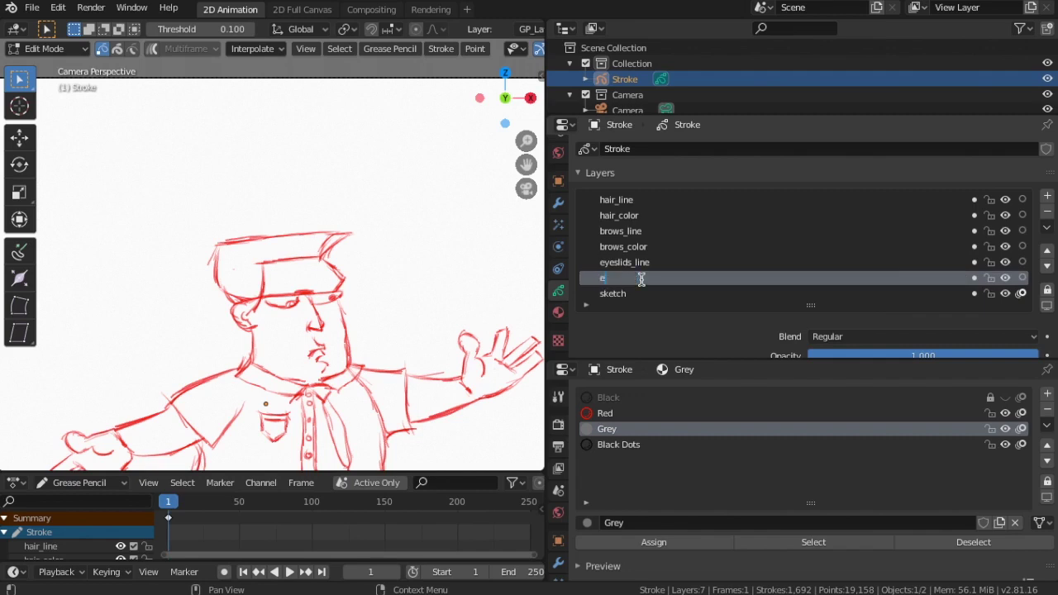
pyautogui.write('yeslids_color')
pyautogui.press('Return')
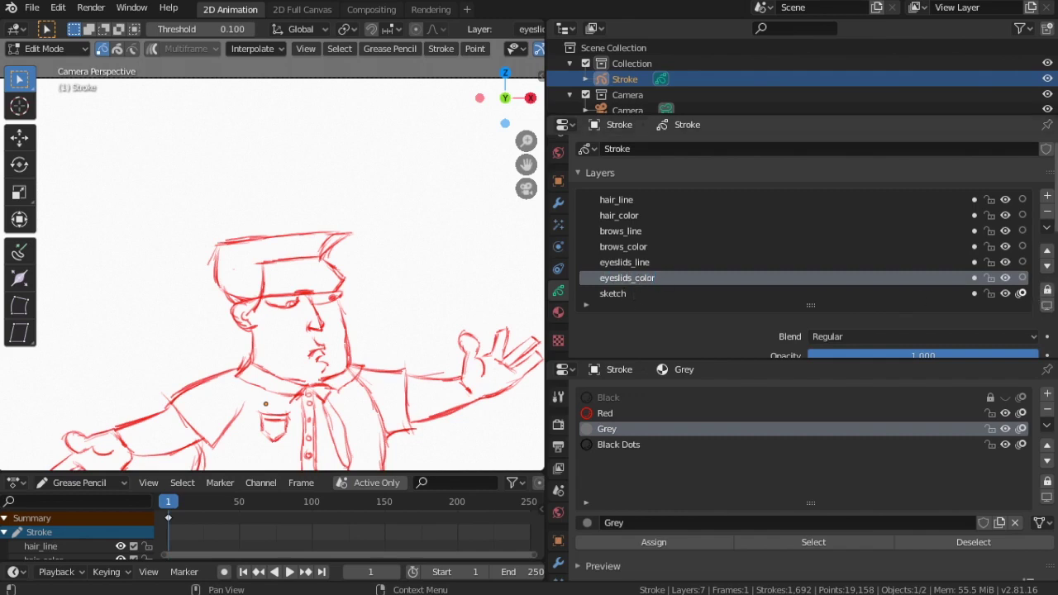
# - Add three new layers and move eyeslids_color back up under eyeslids_line
pyautogui.click(1048, 196)
pyautogui.click(1049, 196)
pyautogui.click(1048, 196)
pyautogui.click(628, 278)
pyautogui.click(1048, 252)
pyautogui.click(1048, 252)
pyautogui.click(1048, 252)
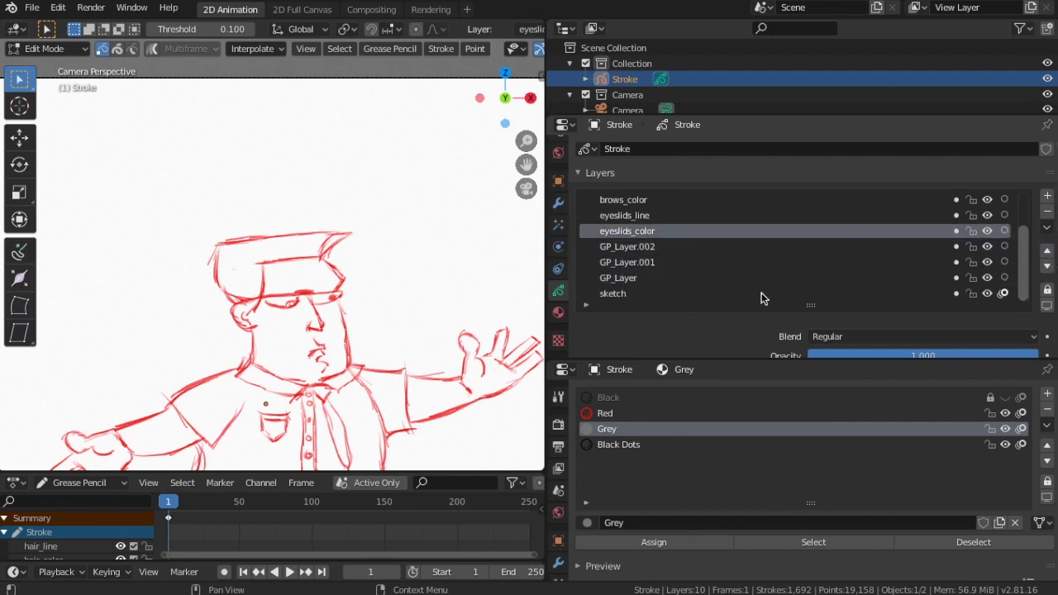
# - Rename GP_Layer.002 and GP_Layer.001 to pupils_line and pupils
pyautogui.click(650, 249)
pyautogui.write('pils')
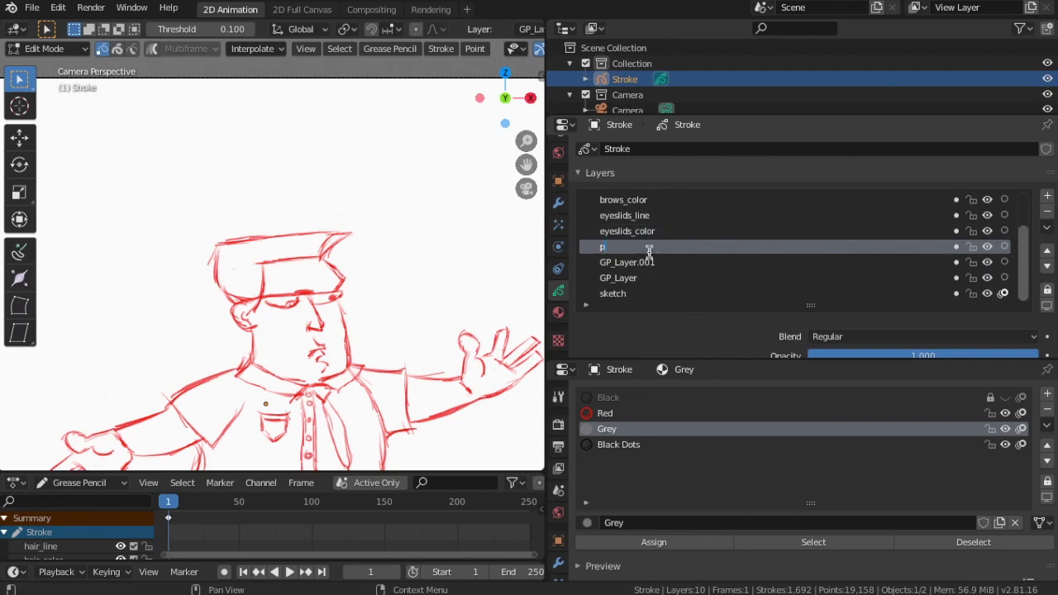
pyautogui.write('_line')
pyautogui.click(649, 262)
pyautogui.doubleClick(654, 261)
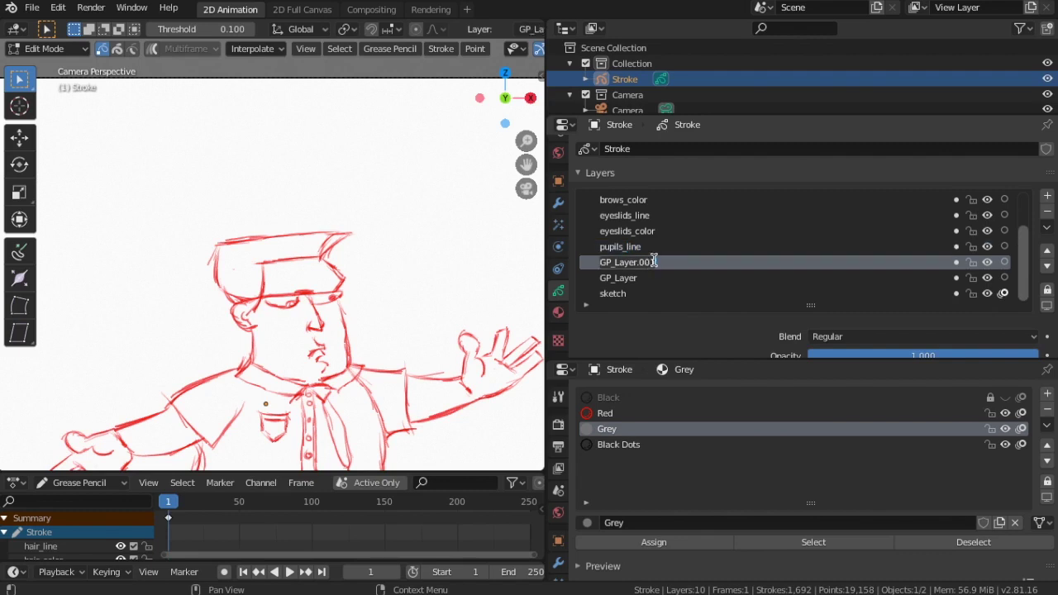
pyautogui.write('pil')
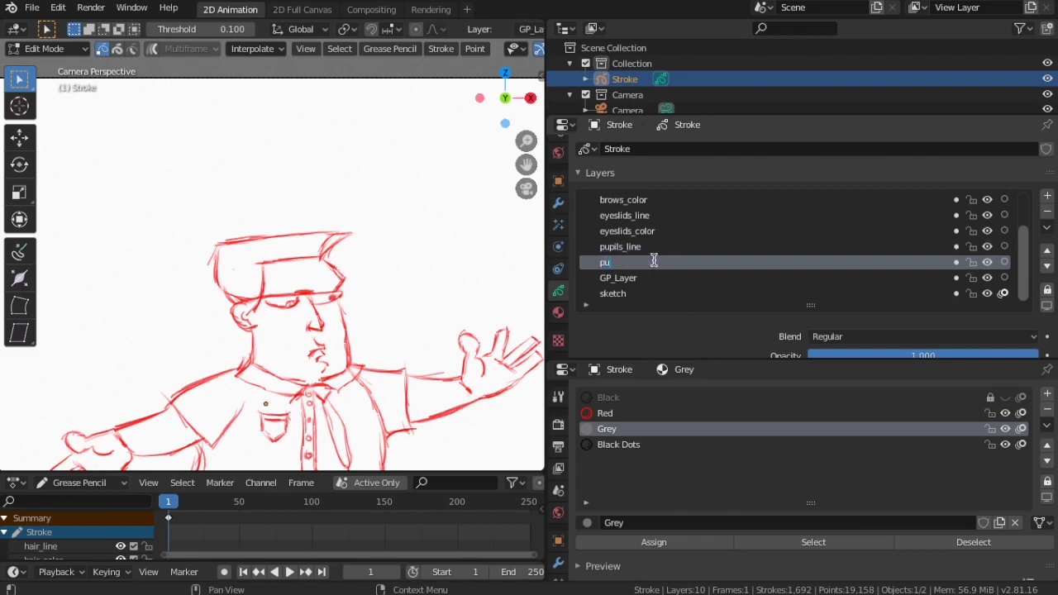
pyautogui.write('s_color')
# - Confirm pupils_color, add two layers and name one mouth_line
pyautogui.click(645, 278)
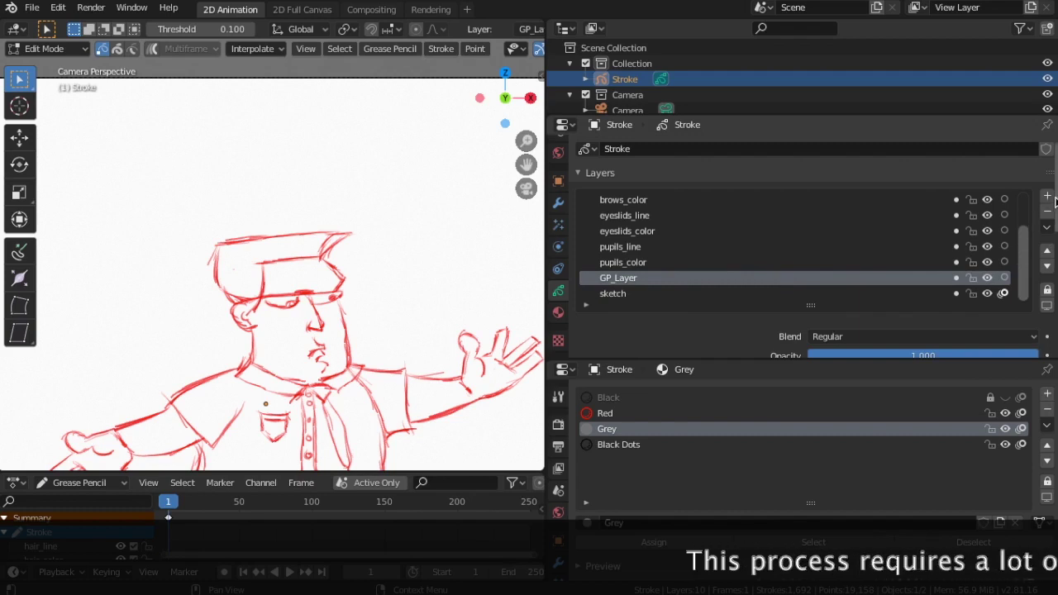
pyautogui.click(1048, 197)
pyautogui.click(1047, 197)
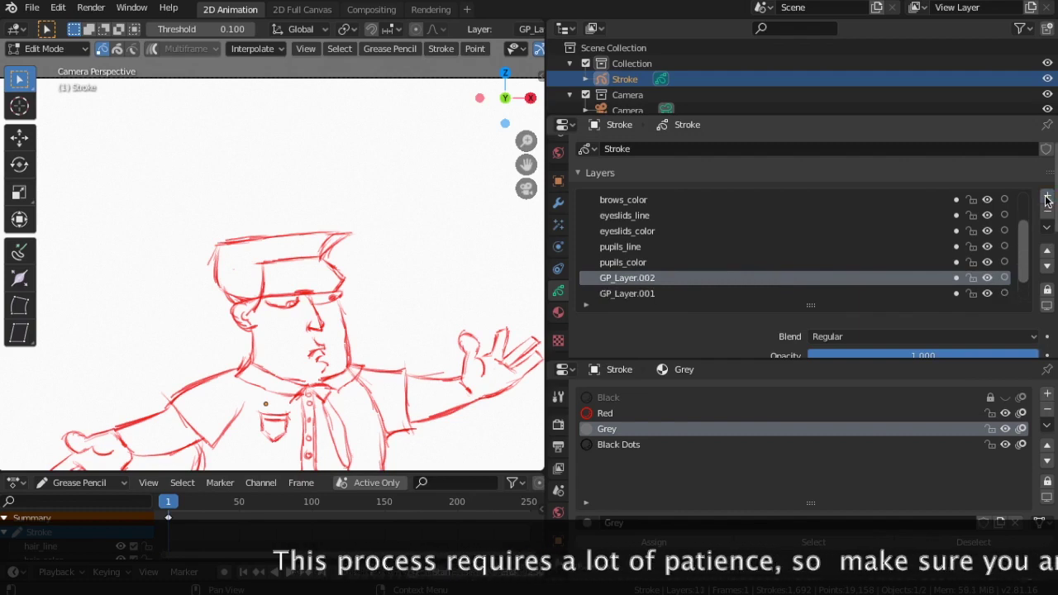
pyautogui.doubleClick(650, 232)
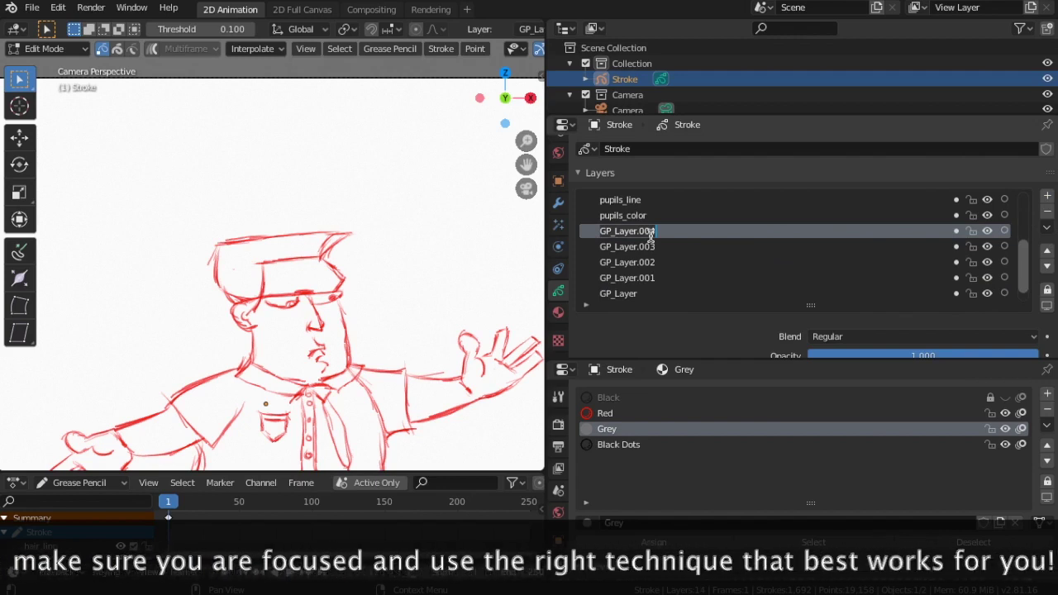
pyautogui.write('mou')
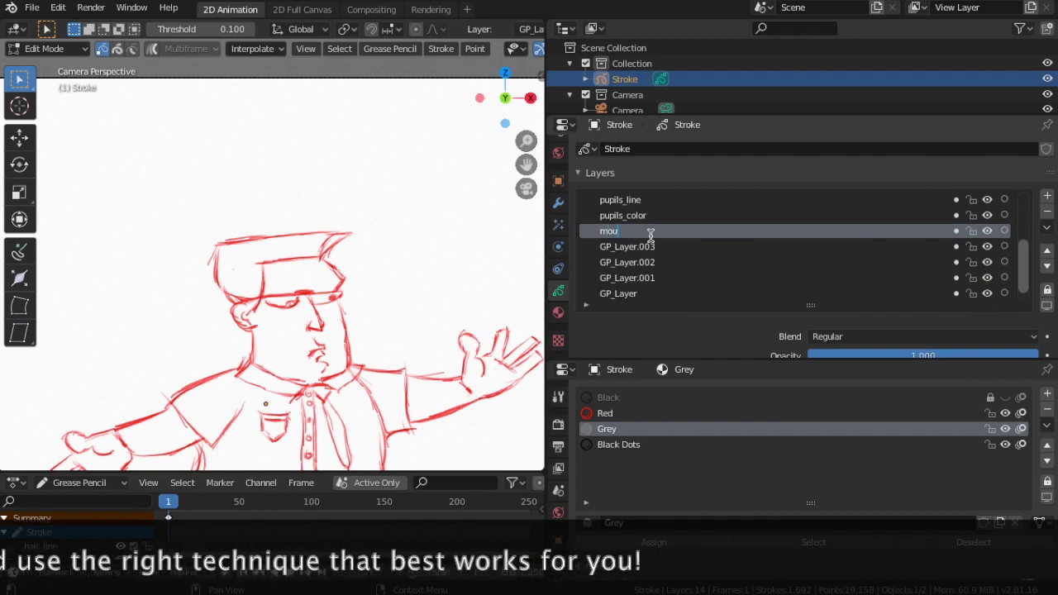
pyautogui.write('th_line')
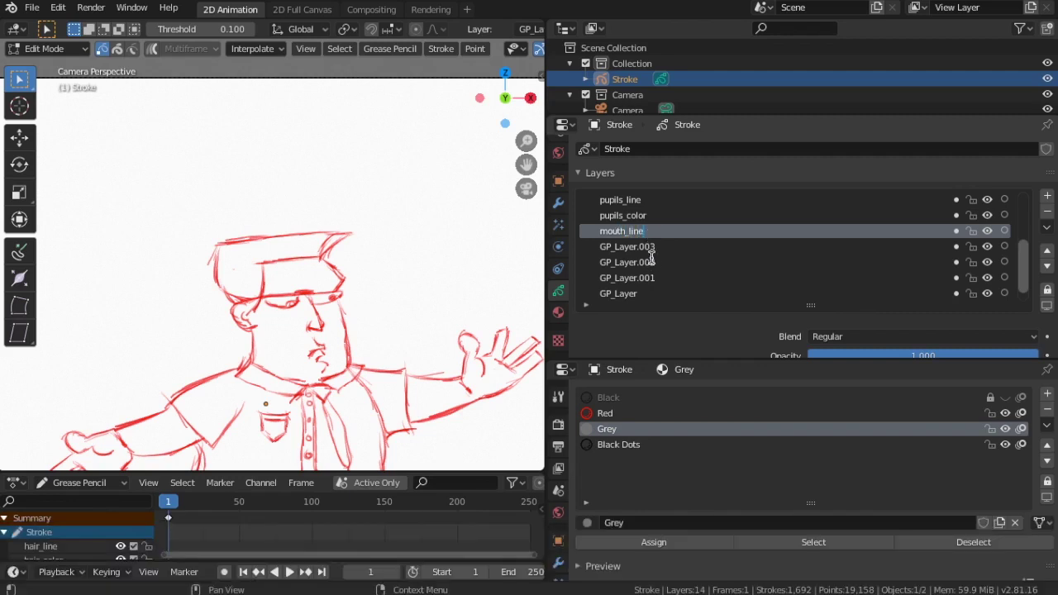
# - Rename the next layers to nose_line, nose_color and head_line
pyautogui.click(653, 250)
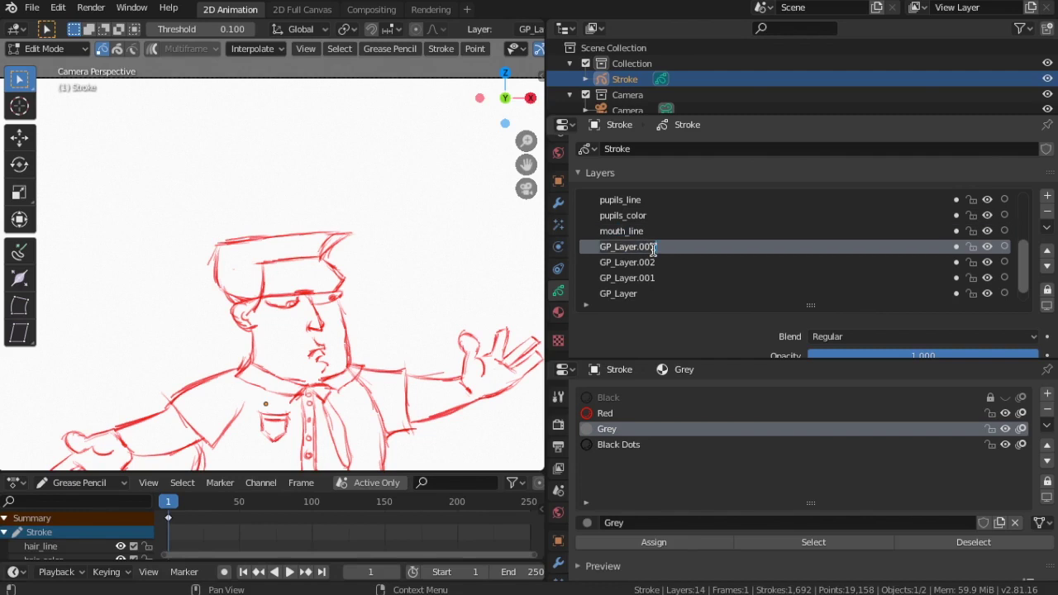
pyautogui.doubleClick(654, 250)
pyautogui.write('n')
pyautogui.doubleClick(648, 265)
pyautogui.write('n')
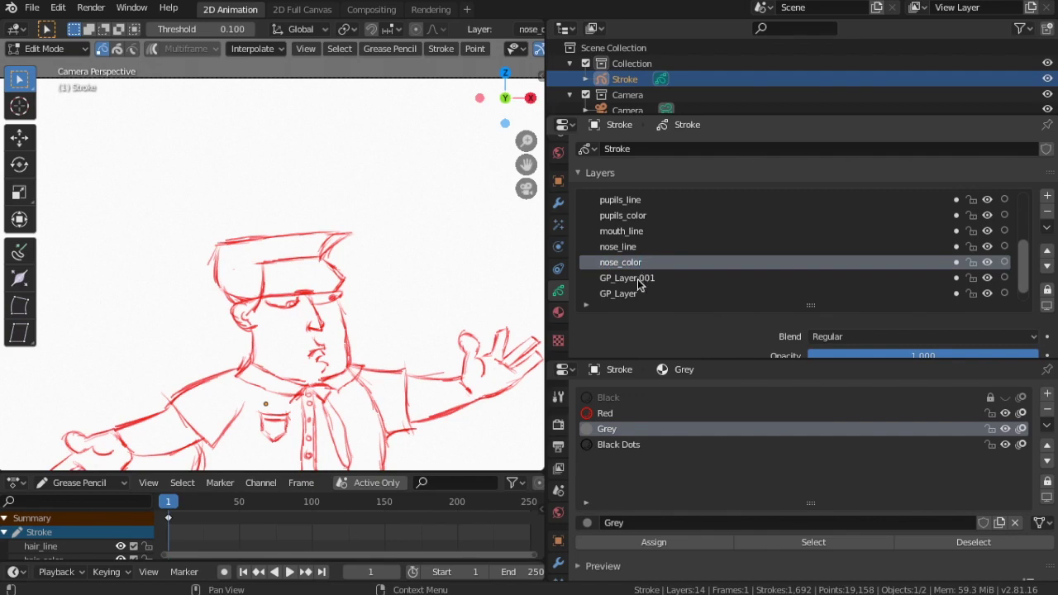
pyautogui.doubleClick(639, 281)
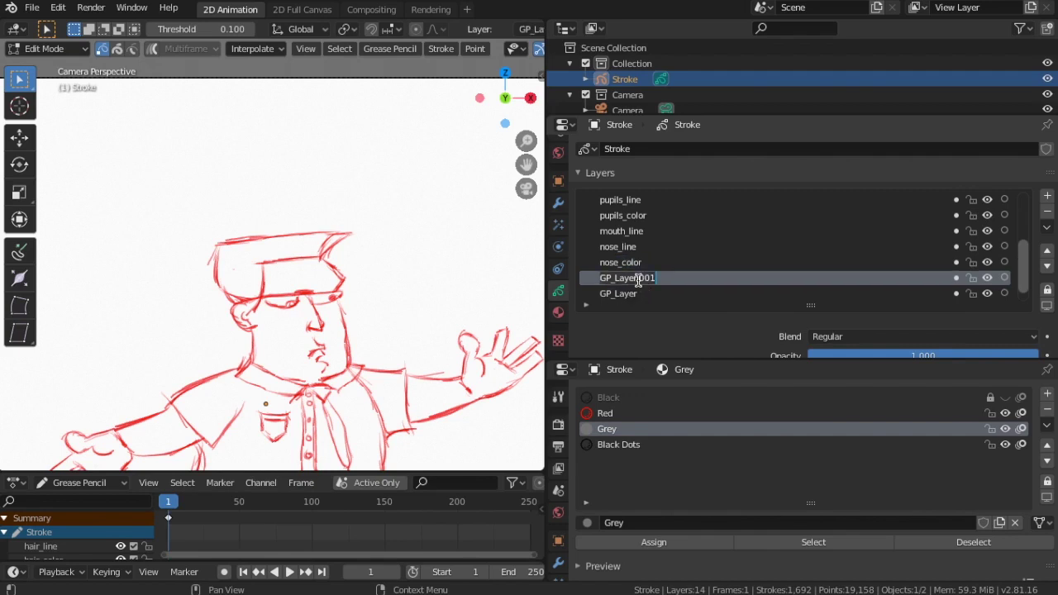
pyautogui.write('head_')
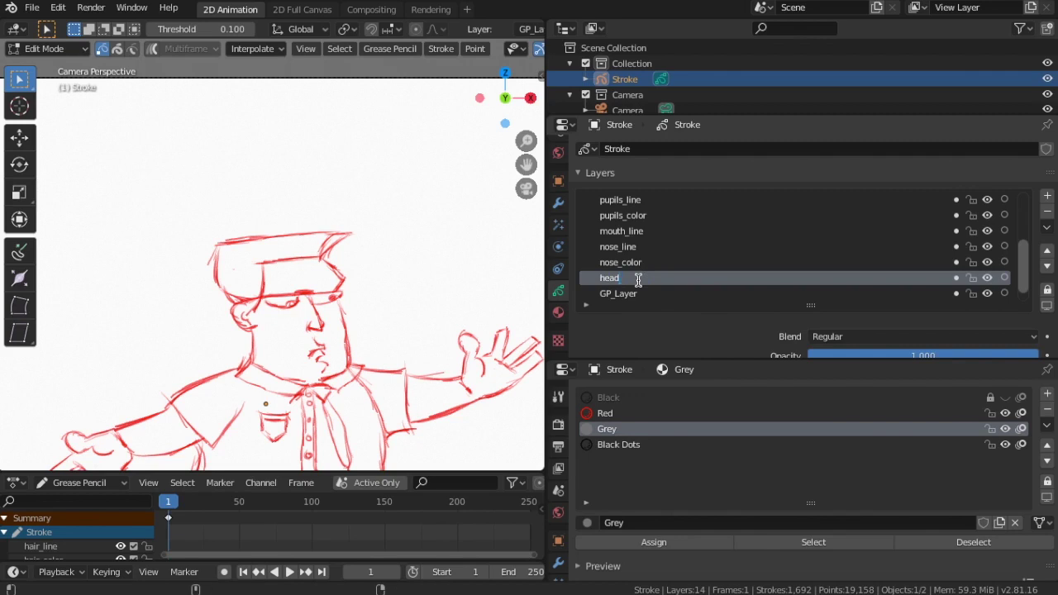
pyautogui.write('_line')
# - Add two more layers above GP_Layer and name one head_color
pyautogui.scroll(-1, 630, 298)
pyautogui.click(633, 279)
pyautogui.click(1049, 198)
pyautogui.click(1048, 199)
pyautogui.click(1049, 199)
pyautogui.doubleClick(647, 280)
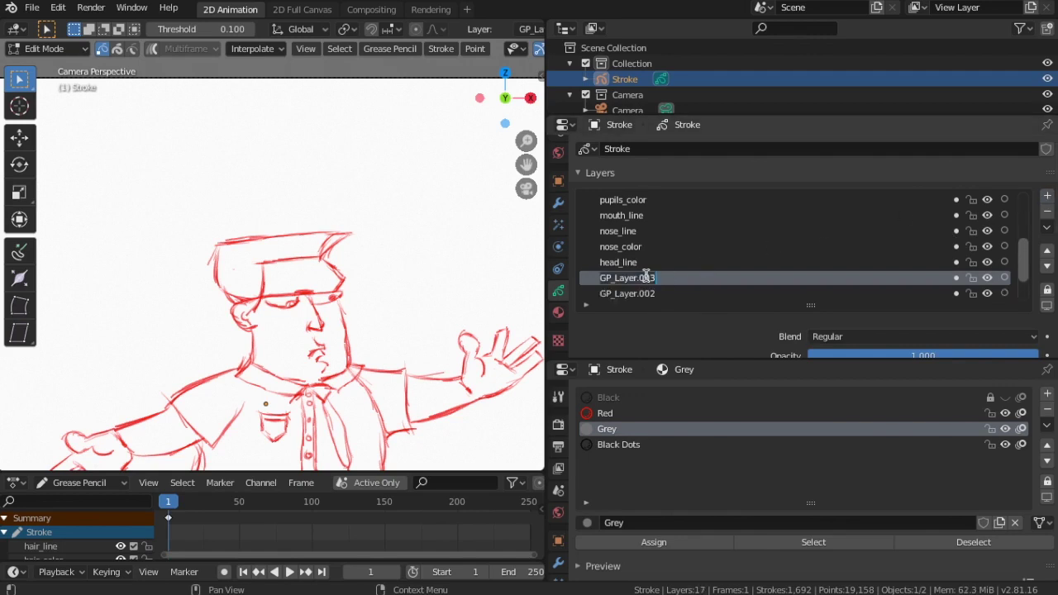
pyautogui.write('head_color')
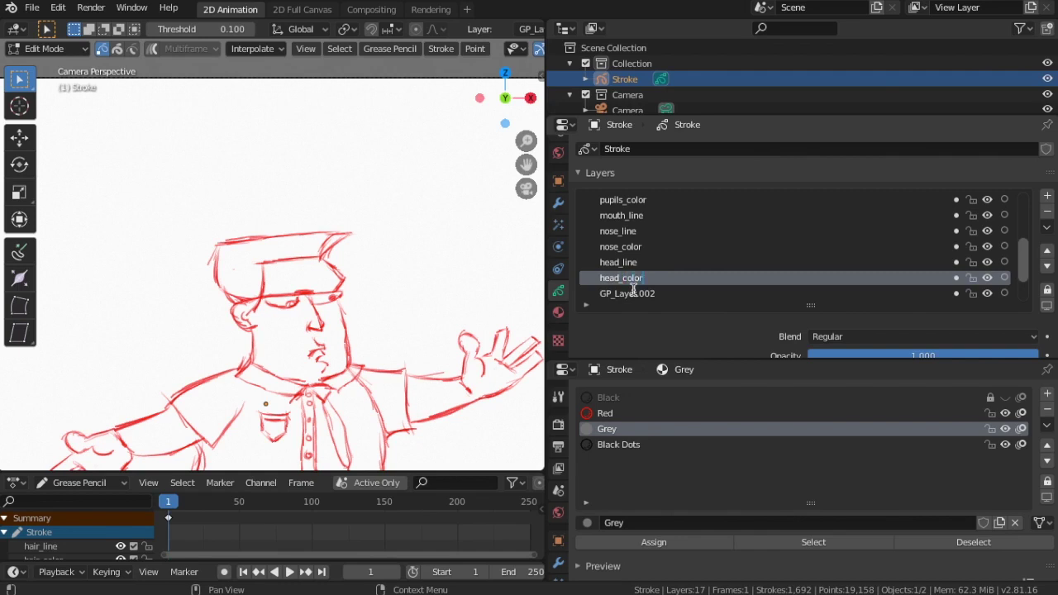
pyautogui.press('Return')
# - Rename GP_Layer.002 and GP_Layer.001 to glasses_line and glassess_color
pyautogui.scroll(-2, 628, 291)
pyautogui.doubleClick(629, 263)
pyautogui.press('BackSpace')
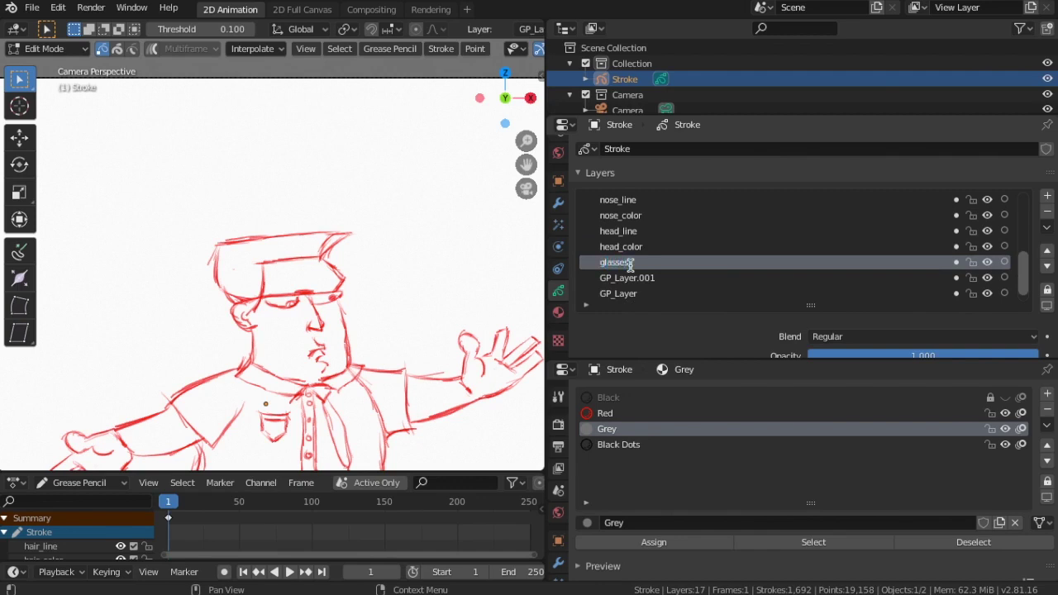
pyautogui.doubleClick(631, 262)
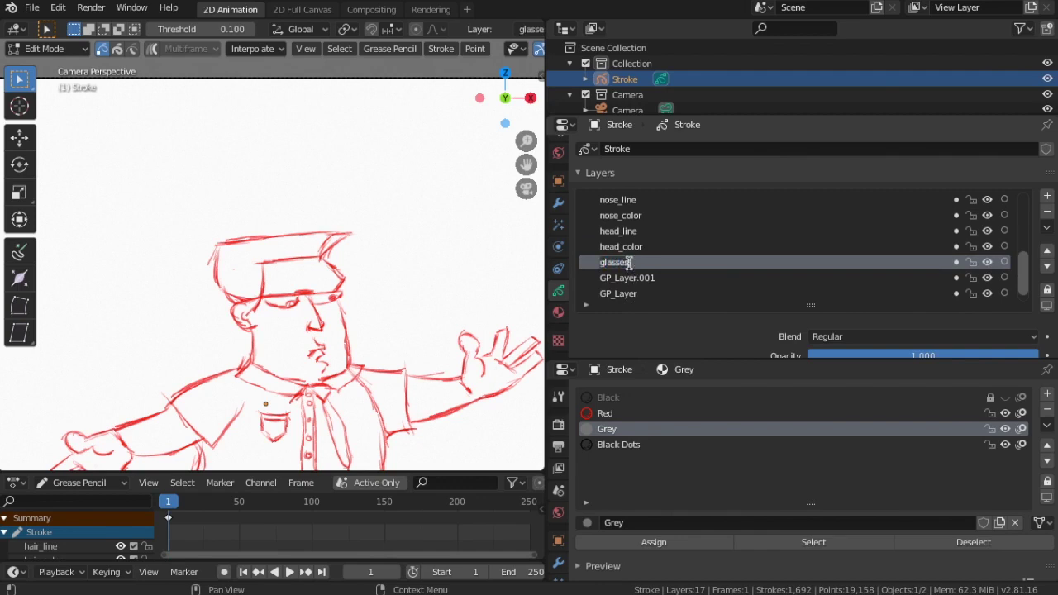
pyautogui.write('_line')
pyautogui.doubleClick(649, 280)
pyautogui.press('BackSpace')
pyautogui.write('glasses')
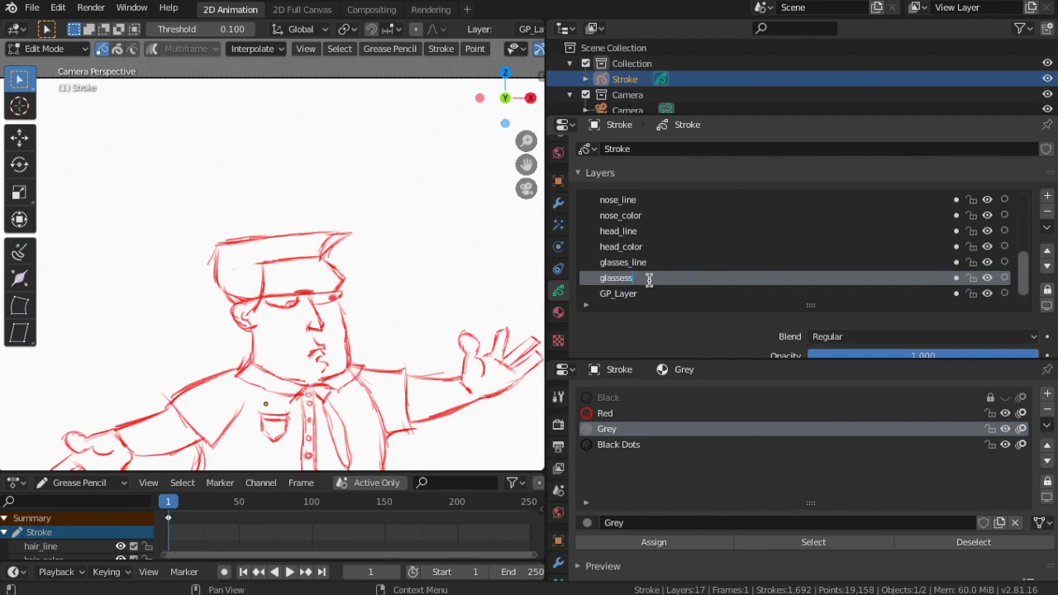
pyautogui.write('_color')
# - Add two layers above GP_Layer and name them ear_line and a second ear layer
pyautogui.click(625, 298)
pyautogui.click(1048, 196)
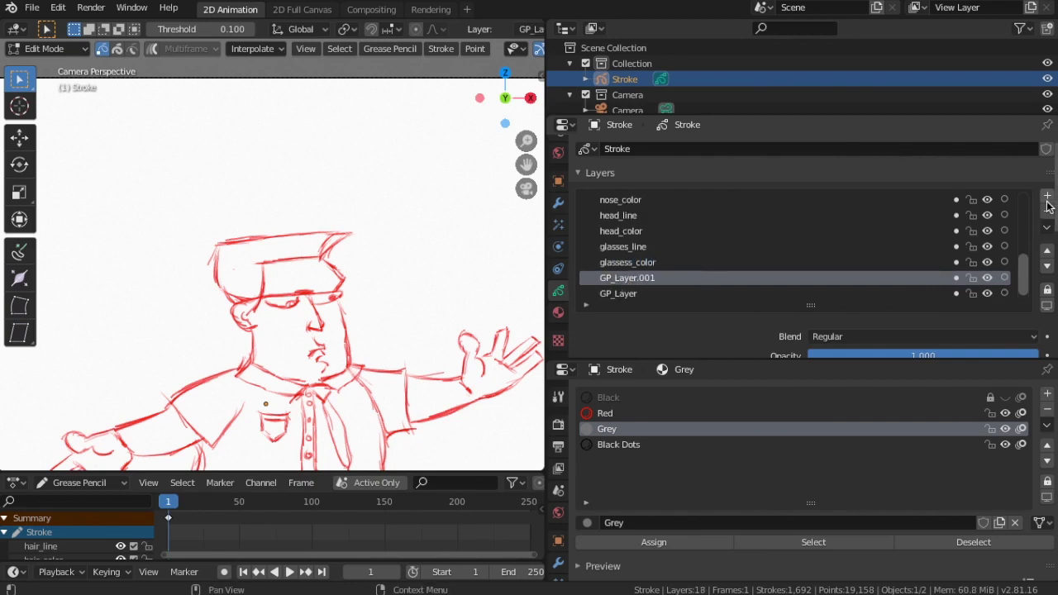
pyautogui.click(1047, 198)
pyautogui.doubleClick(638, 279)
pyautogui.write('ear')
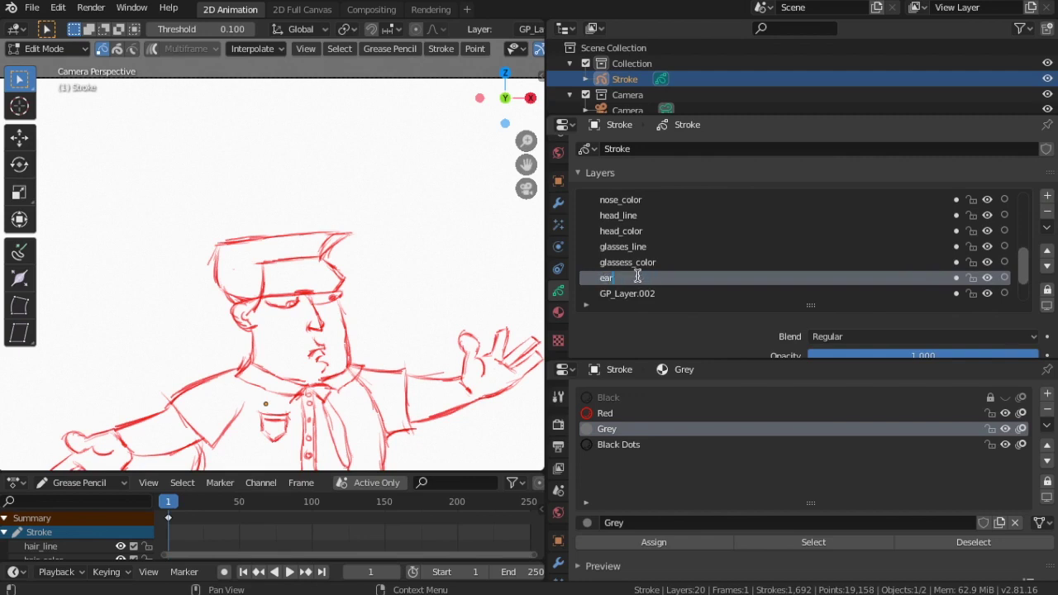
pyautogui.write('_line')
pyautogui.doubleClick(635, 294)
pyautogui.write('ear_')
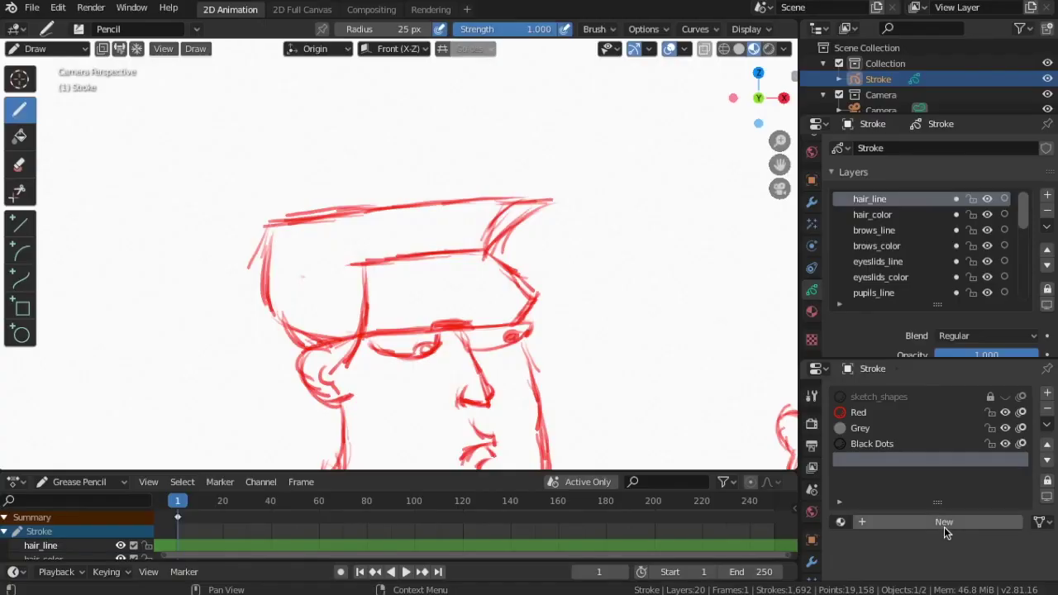
# - Add a new material slot, Material, with a solid black stroke and fill turned off
pyautogui.click(944, 526)
pyautogui.scroll(-2, 893, 463)
pyautogui.scroll(-3, 951, 438)
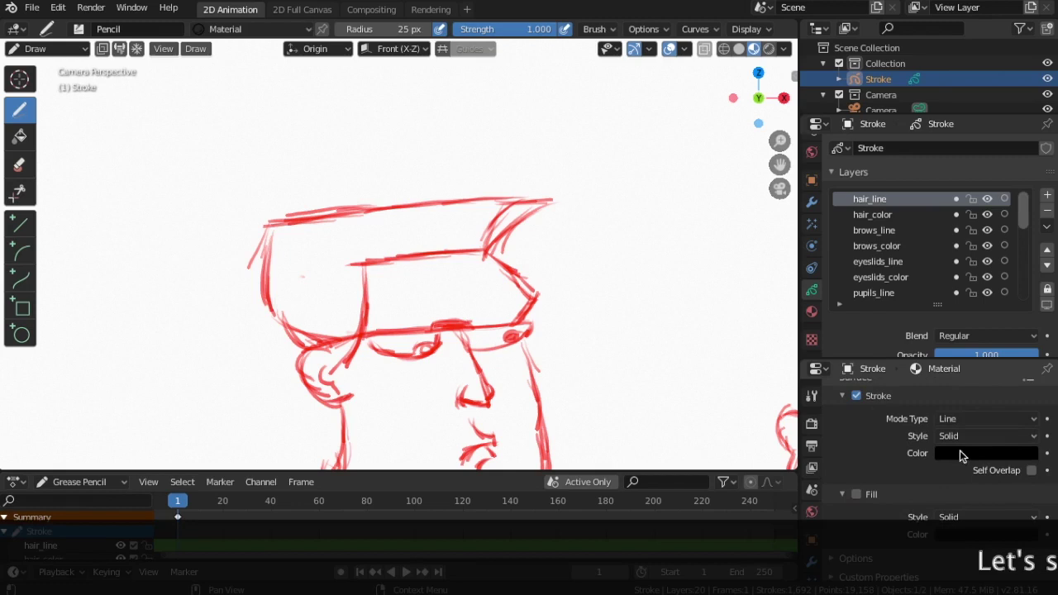
# - Ink the hair top and fringe as one black curve stroke with two extruded, bent segments
pyautogui.click(19, 224)
pyautogui.moveTo(265, 223); pyautogui.dragTo(552, 200)
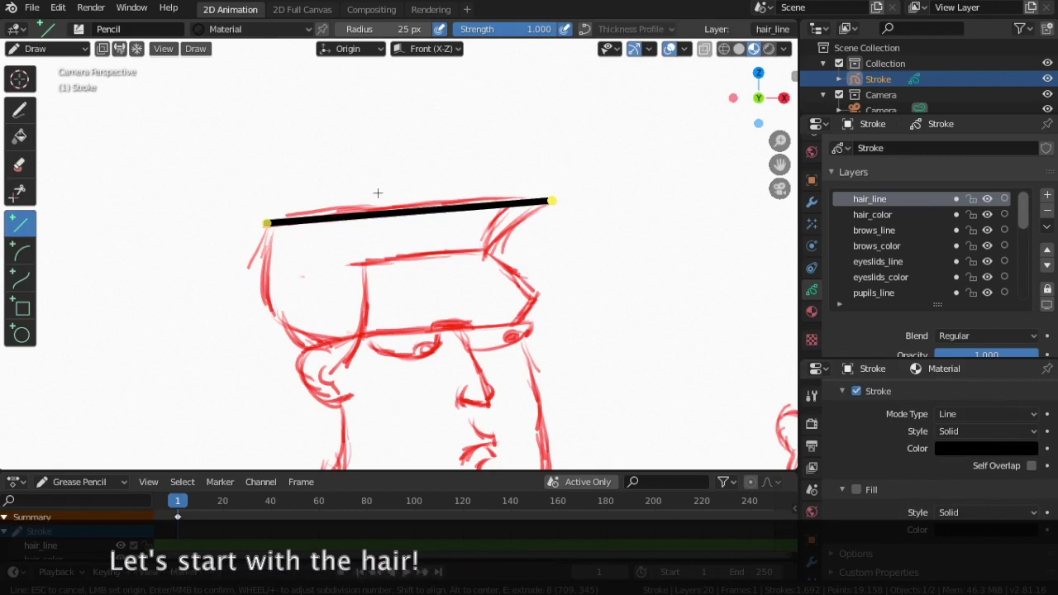
pyautogui.press('Escape')
pyautogui.click(20, 279)
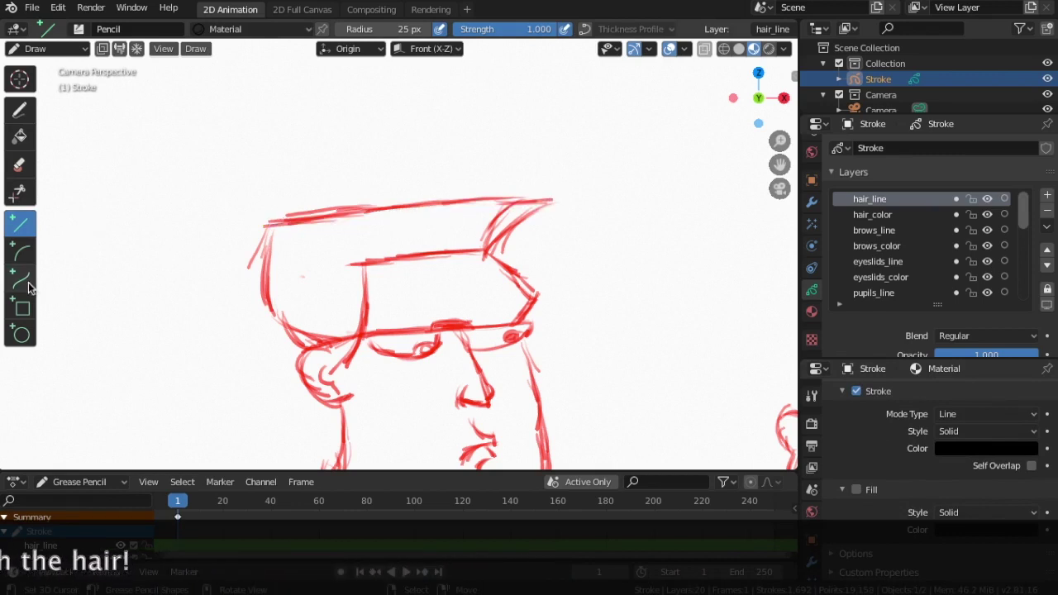
pyautogui.moveTo(267, 225); pyautogui.dragTo(553, 199)
pyautogui.moveTo(457, 210); pyautogui.dragTo(455, 195)
pyautogui.moveTo(361, 216); pyautogui.dragTo(352, 195)
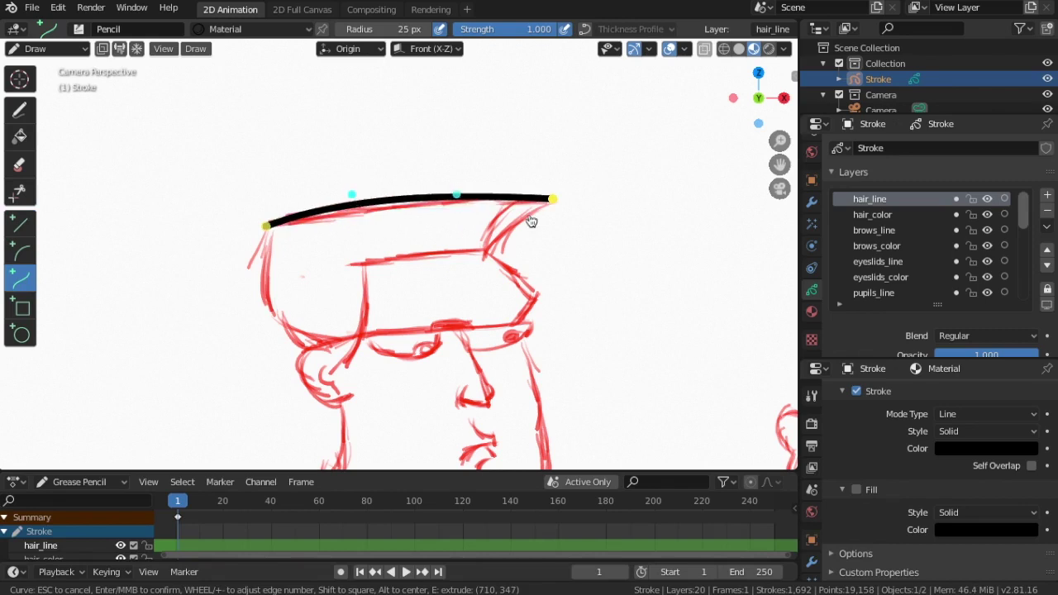
pyautogui.moveTo(552, 200); pyautogui.dragTo(557, 200)
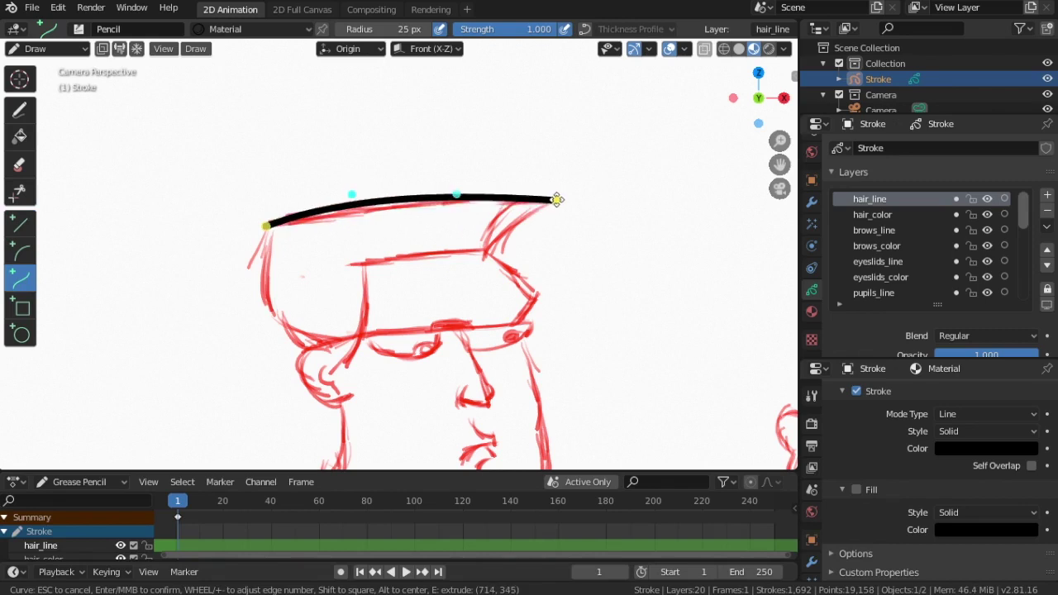
pyautogui.press('e')
pyautogui.click(491, 251)
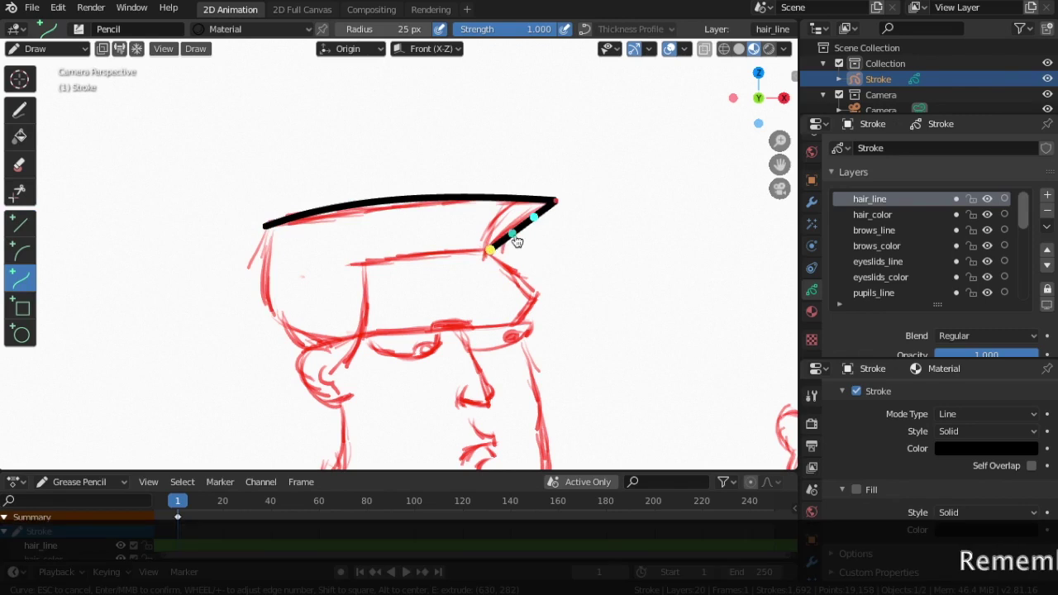
pyautogui.moveTo(535, 216); pyautogui.dragTo(501, 212)
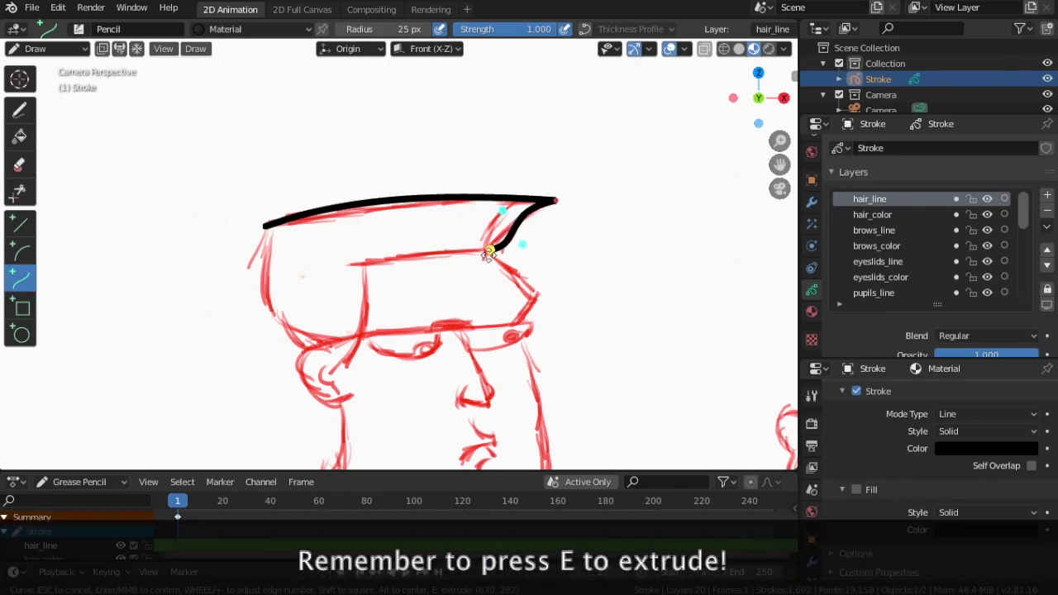
pyautogui.press('e')
pyautogui.click(346, 264)
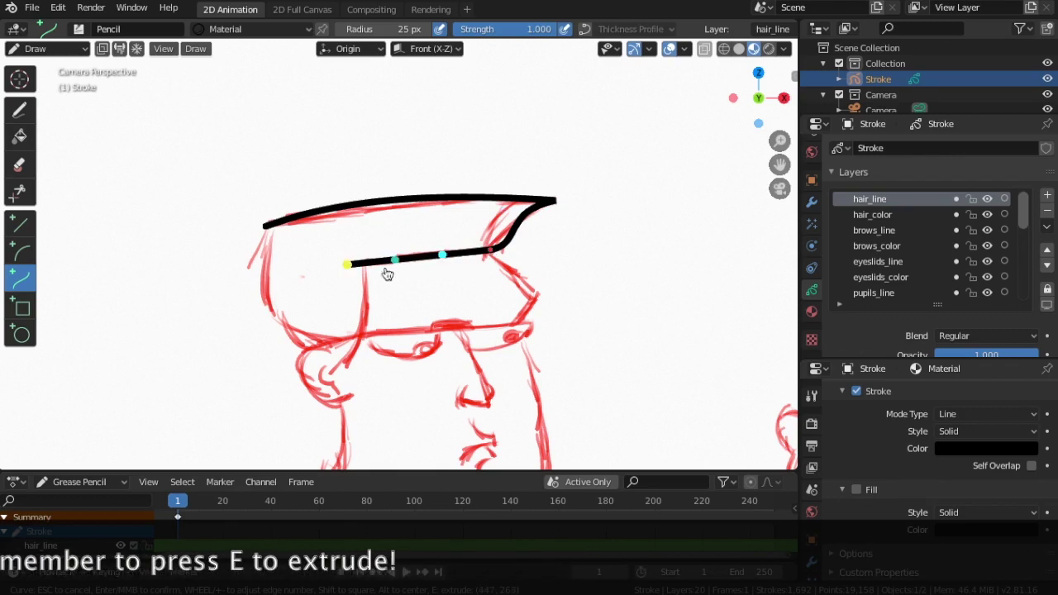
pyautogui.moveTo(396, 265); pyautogui.dragTo(403, 260)
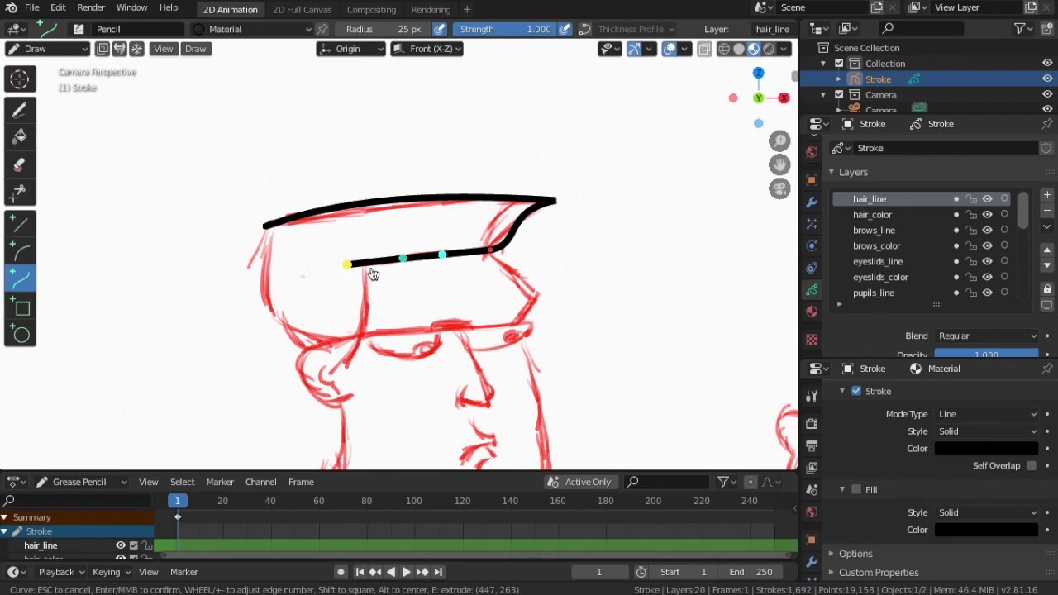
pyautogui.press('Return')
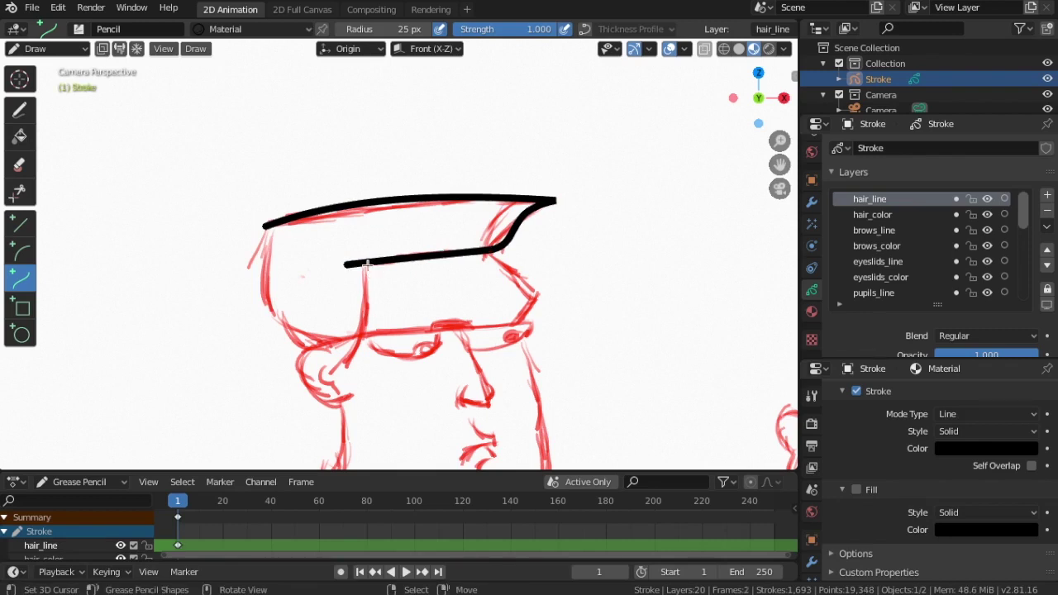
# - Ink the rounded left side of the hair curling down over the ear as a second curve
pyautogui.moveTo(363, 264); pyautogui.dragTo(347, 369)
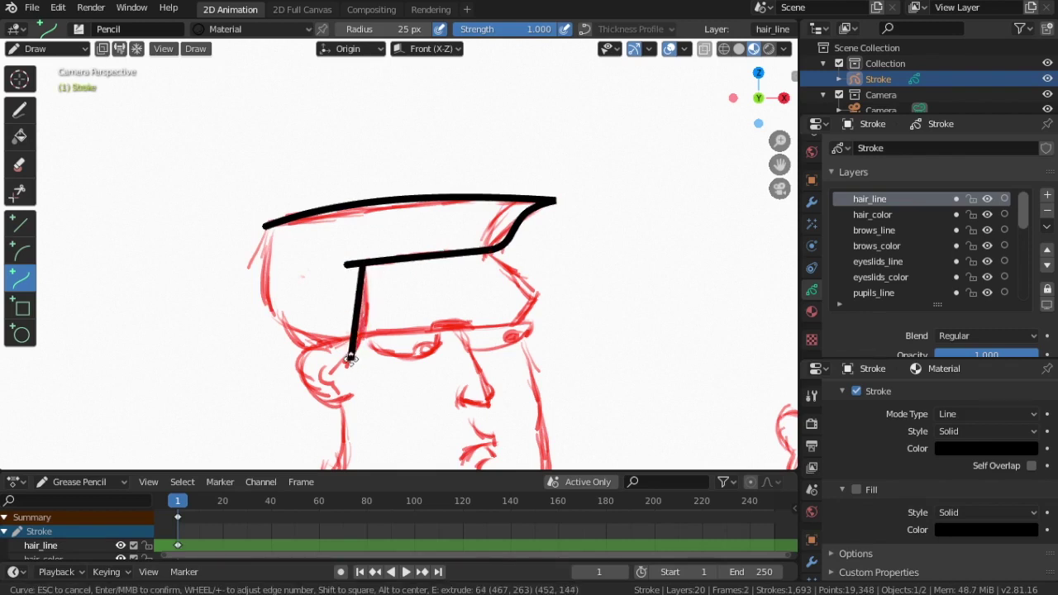
pyautogui.moveTo(354, 333)
pyautogui.mouseDown()
pyautogui.moveTo(377, 333)
pyautogui.moveTo(379, 294)
pyautogui.mouseUp()
pyautogui.moveTo(349, 367); pyautogui.dragTo(344, 369)
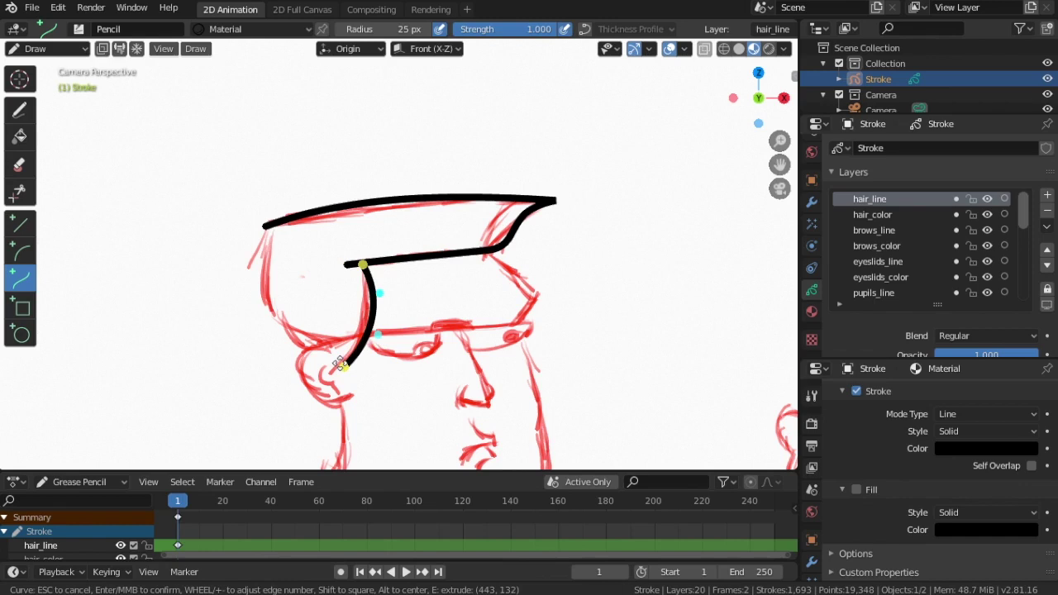
pyautogui.press('e')
pyautogui.click(343, 335)
pyautogui.moveTo(351, 341); pyautogui.dragTo(334, 328)
pyautogui.moveTo(334, 342); pyautogui.dragTo(266, 227)
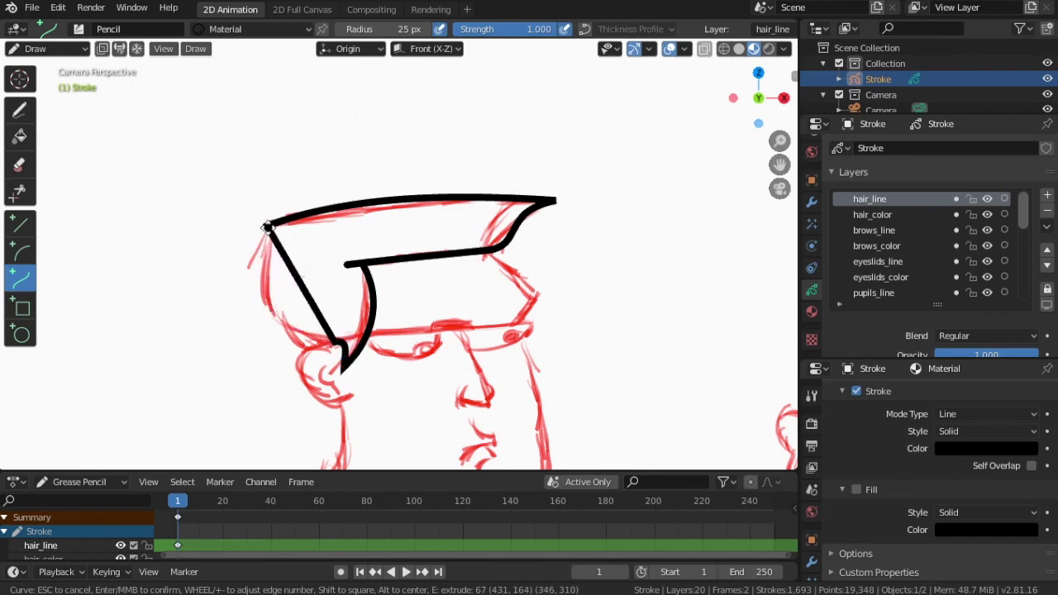
pyautogui.moveTo(292, 271); pyautogui.dragTo(205, 354)
pyautogui.moveTo(312, 304)
pyautogui.mouseDown()
pyautogui.moveTo(315, 347)
pyautogui.moveTo(303, 343)
pyautogui.mouseUp()
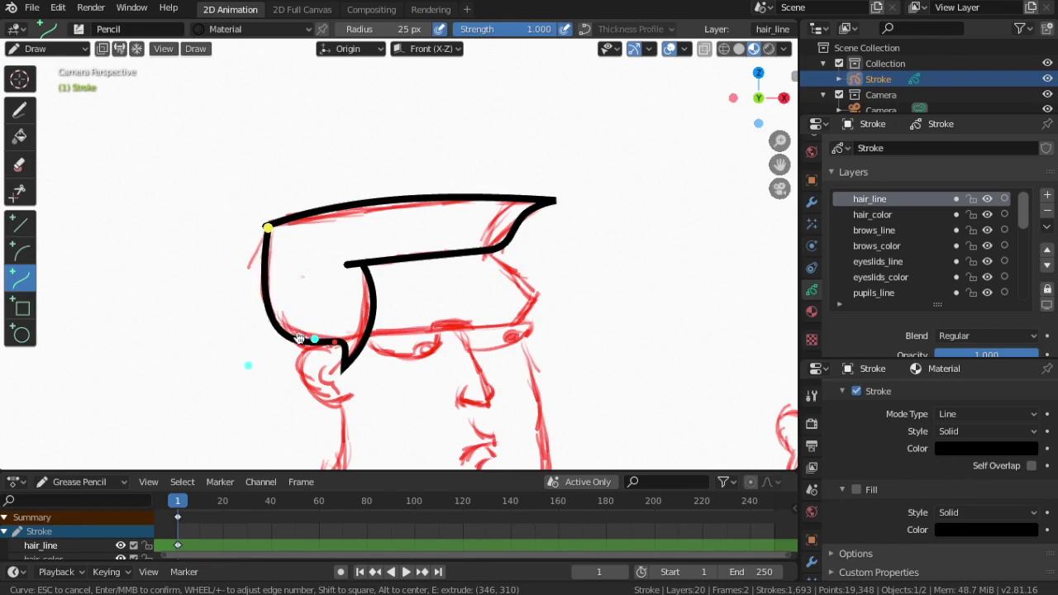
pyautogui.moveTo(339, 346); pyautogui.dragTo(313, 342)
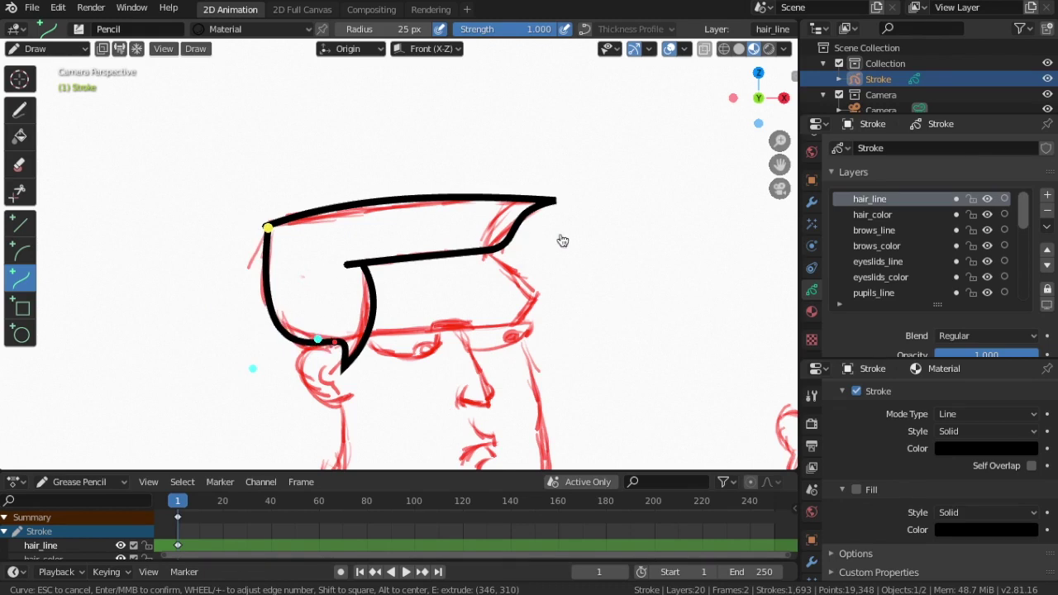
pyautogui.press('Return')
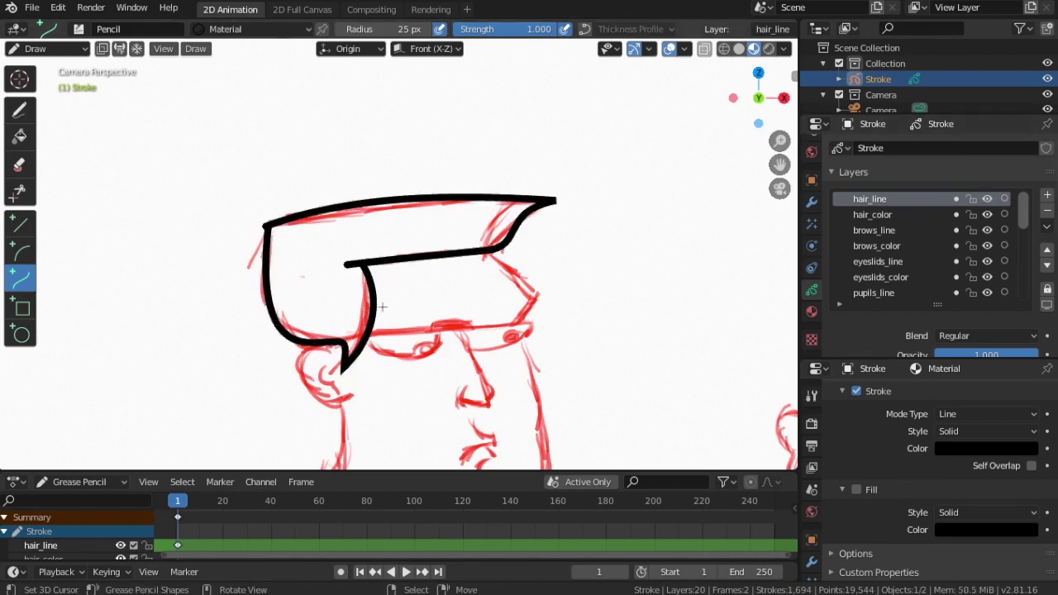
pyautogui.scroll(-2, 476, 355)
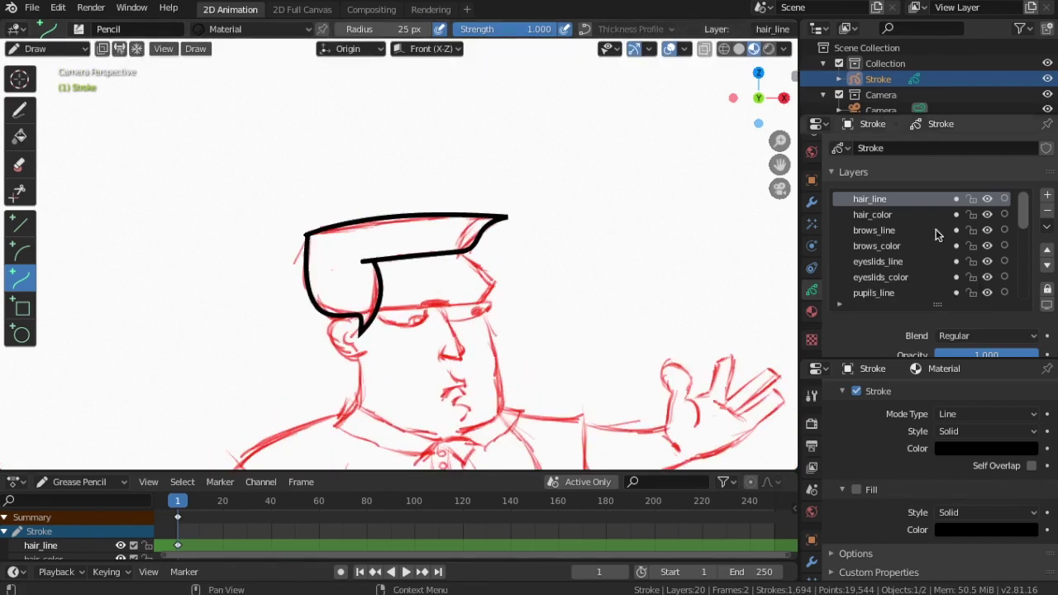
# - On brows_line, draw left and right arched black eyebrow curves above the eyes
pyautogui.click(864, 231)
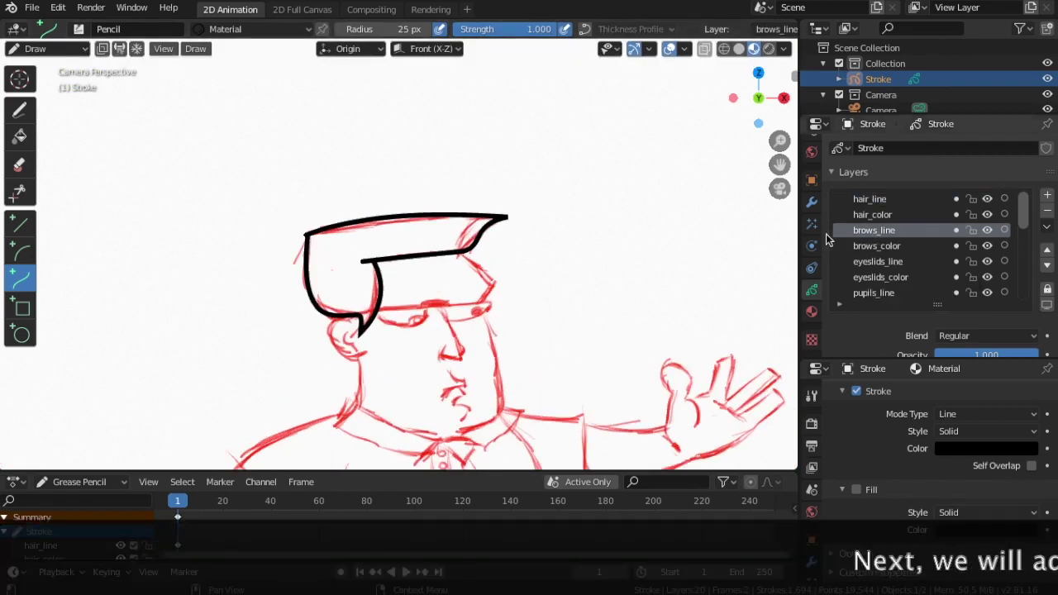
pyautogui.scroll(3, 433, 323)
pyautogui.scroll(1, 432, 323)
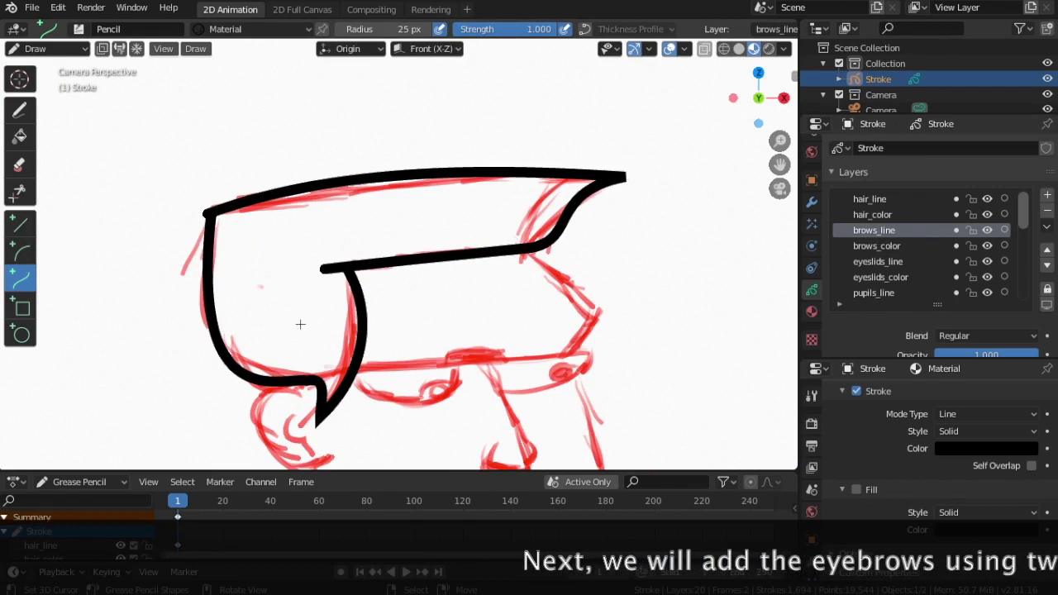
pyautogui.moveTo(372, 339)
pyautogui.mouseDown()
pyautogui.moveTo(444, 342)
pyautogui.moveTo(407, 333)
pyautogui.moveTo(441, 347)
pyautogui.mouseUp()
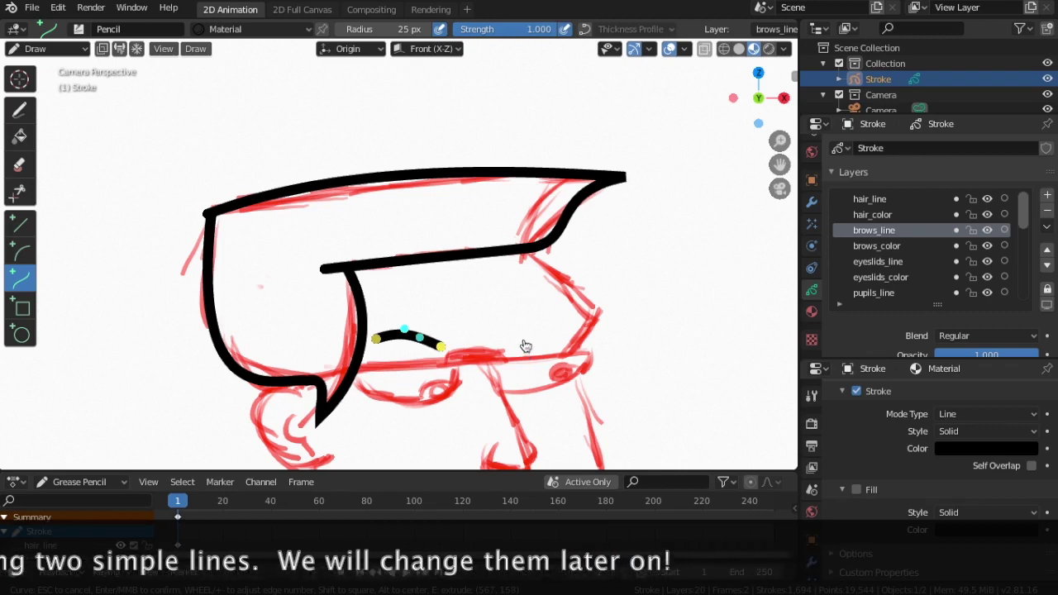
pyautogui.moveTo(508, 347)
pyautogui.mouseDown()
pyautogui.moveTo(579, 320)
pyautogui.moveTo(547, 319)
pyautogui.mouseUp()
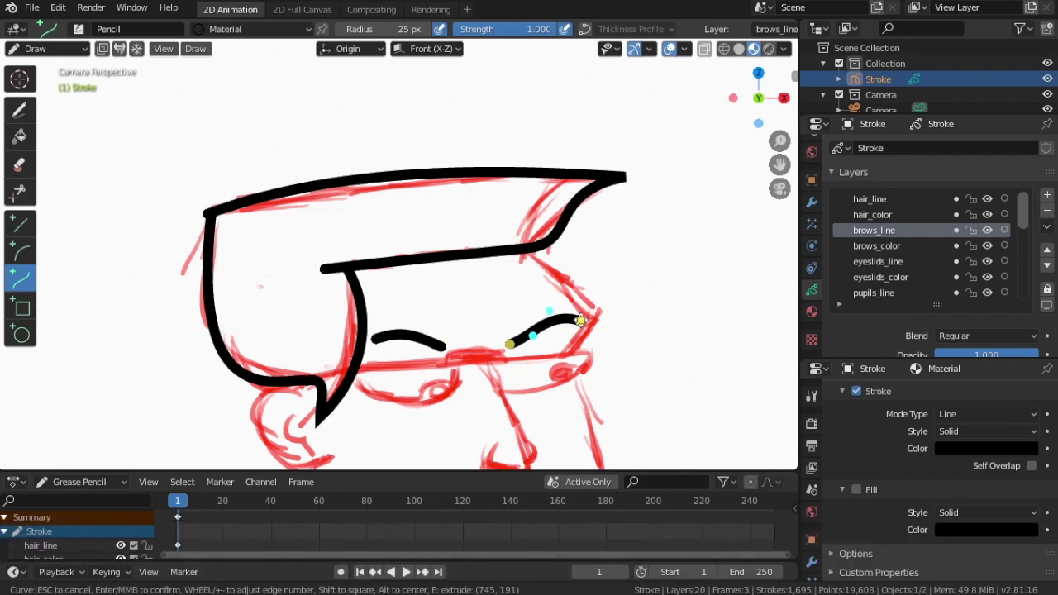
pyautogui.press('Return')
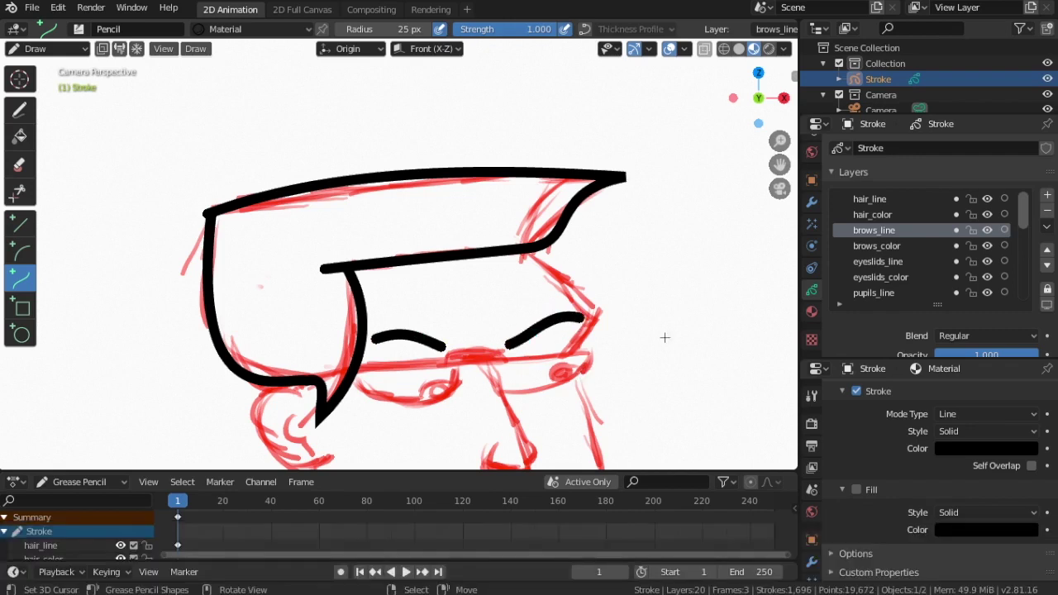
pyautogui.scroll(-3, 637, 359)
pyautogui.scroll(2, 634, 359)
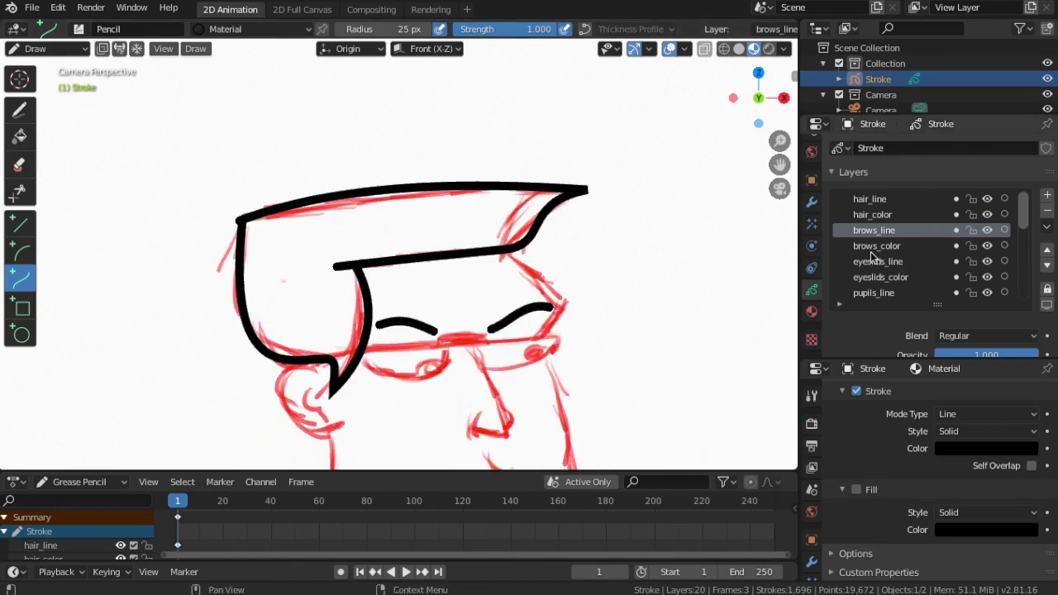
# - Make mouth_line the active layer in the Layers list
pyautogui.scroll(-1, 875, 264)
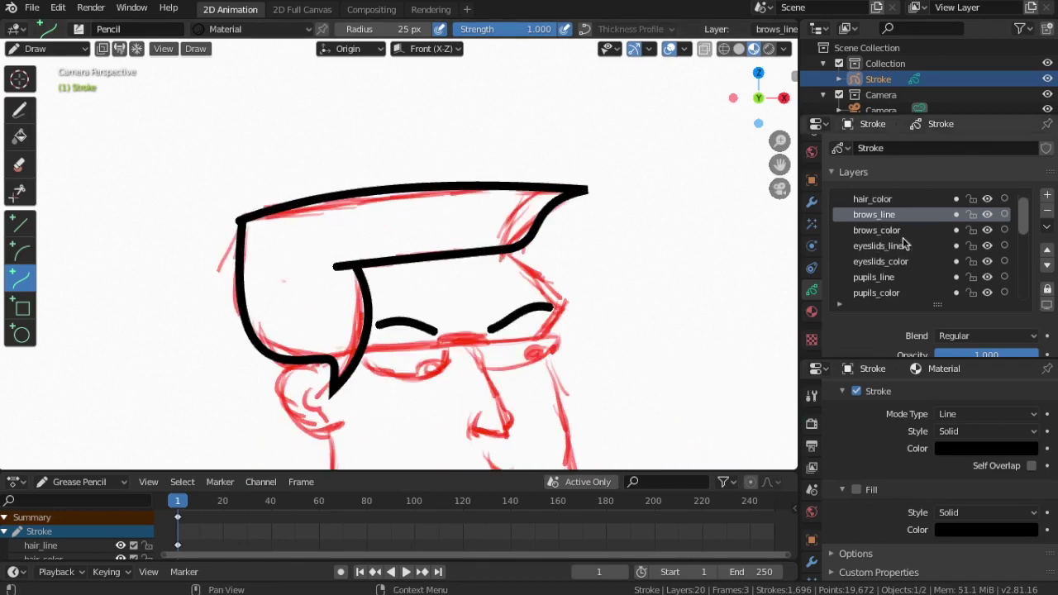
pyautogui.scroll(-4, 884, 275)
pyautogui.scroll(-2, 884, 273)
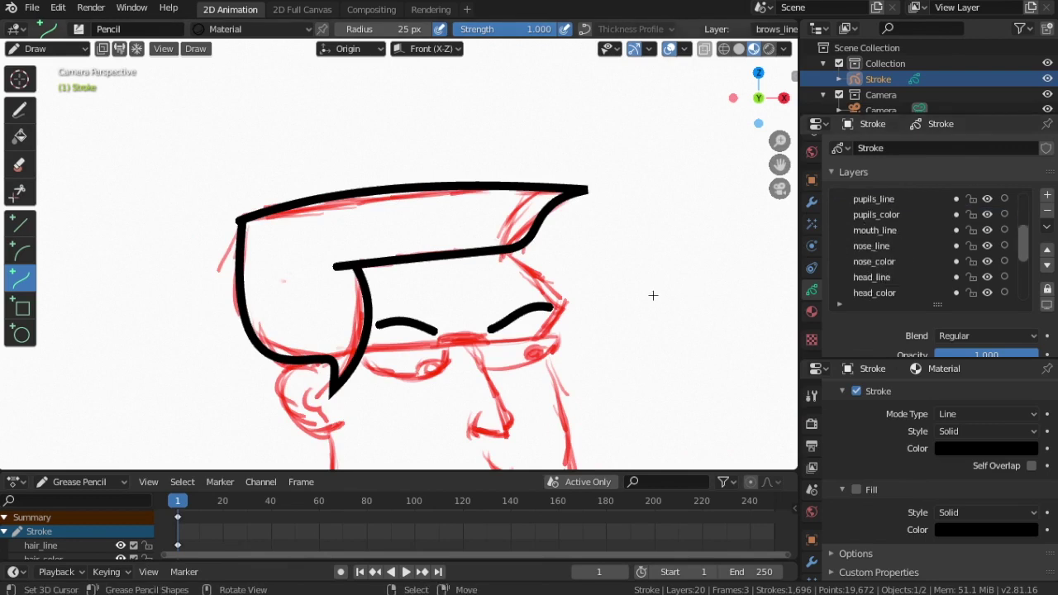
pyautogui.keyDown('shift'); pyautogui.scroll(-1, 537, 201); pyautogui.keyUp('shift')
pyautogui.keyDown('shift'); pyautogui.scroll(-3, 536, 284); pyautogui.keyUp('shift')
pyautogui.keyDown('shift'); pyautogui.scroll(-1, 510, 322); pyautogui.keyUp('shift')
pyautogui.keyDown('shift'); pyautogui.scroll(-2, 510, 322); pyautogui.keyUp('shift')
pyautogui.scroll(3, 505, 209)
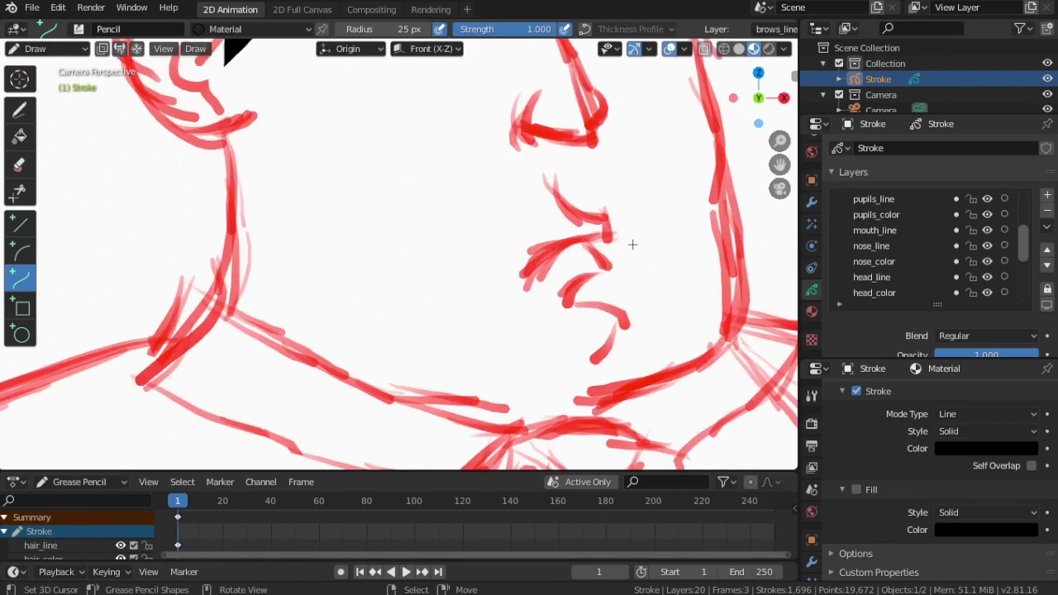
pyautogui.click(852, 231)
# - Ink the upper lip as a two-segment black zigzag curve and commit it
pyautogui.moveTo(537, 176)
pyautogui.mouseDown()
pyautogui.moveTo(604, 219)
pyautogui.moveTo(569, 221)
pyautogui.mouseUp()
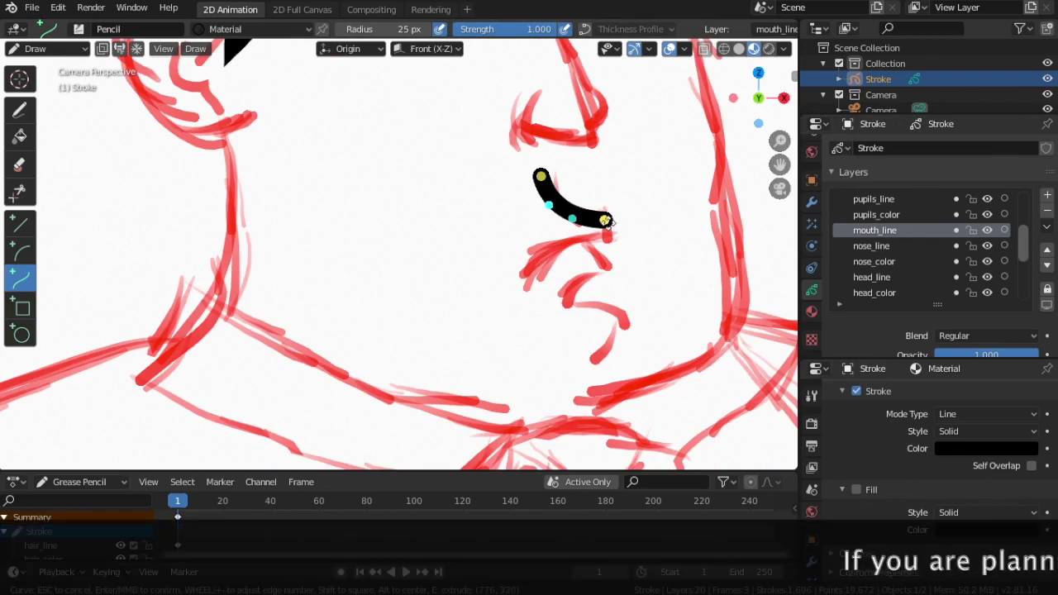
pyautogui.moveTo(605, 220); pyautogui.dragTo(608, 240)
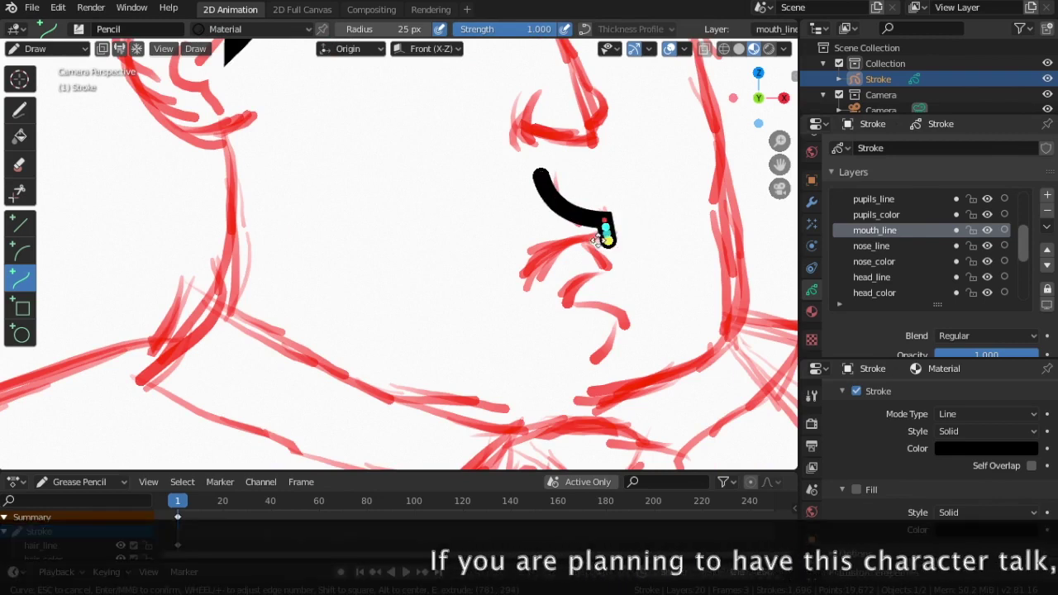
pyautogui.press('e')
pyautogui.click(516, 286)
pyautogui.moveTo(560, 276); pyautogui.dragTo(583, 247)
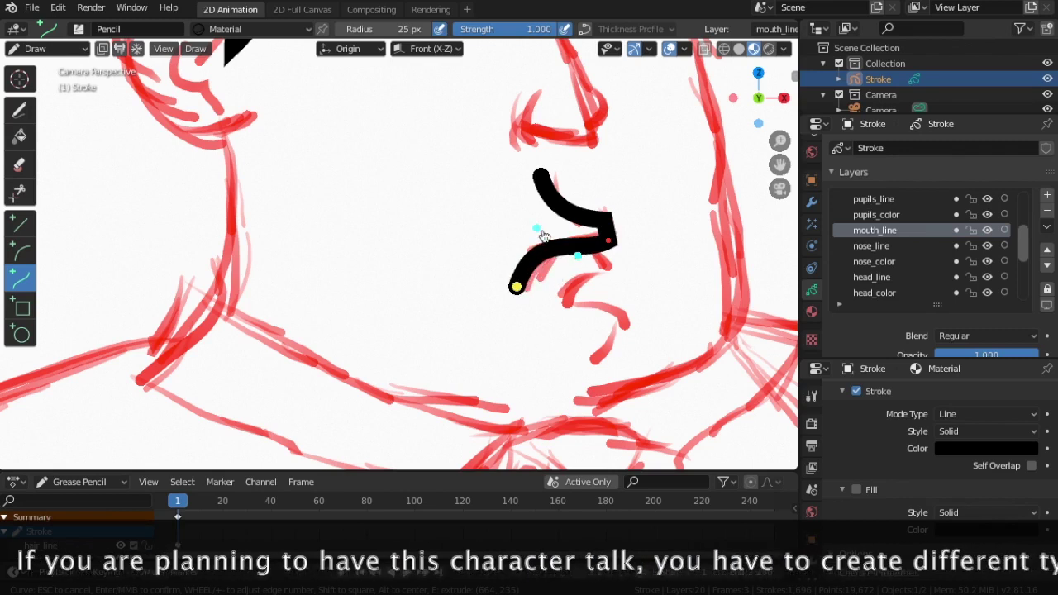
pyautogui.moveTo(516, 286); pyautogui.dragTo(524, 287)
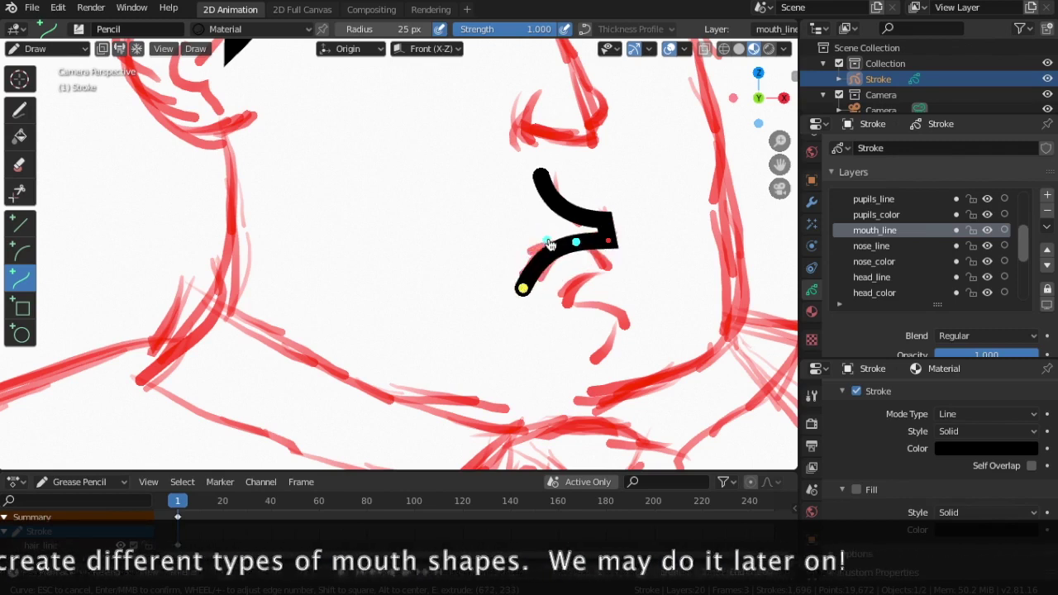
pyautogui.press('Return')
# - Ink a short bent lower lip curve below it and commit it
pyautogui.moveTo(586, 247)
pyautogui.mouseDown()
pyautogui.moveTo(606, 268)
pyautogui.moveTo(563, 301)
pyautogui.moveTo(577, 284)
pyautogui.moveTo(630, 323)
pyautogui.moveTo(589, 296)
pyautogui.moveTo(624, 319)
pyautogui.moveTo(579, 378)
pyautogui.mouseUp()
pyautogui.press('e')
pyautogui.press('e')
pyautogui.press('e')
pyautogui.moveTo(602, 369)
pyautogui.mouseDown()
pyautogui.moveTo(627, 349)
pyautogui.moveTo(588, 362)
pyautogui.moveTo(628, 341)
pyautogui.mouseUp()
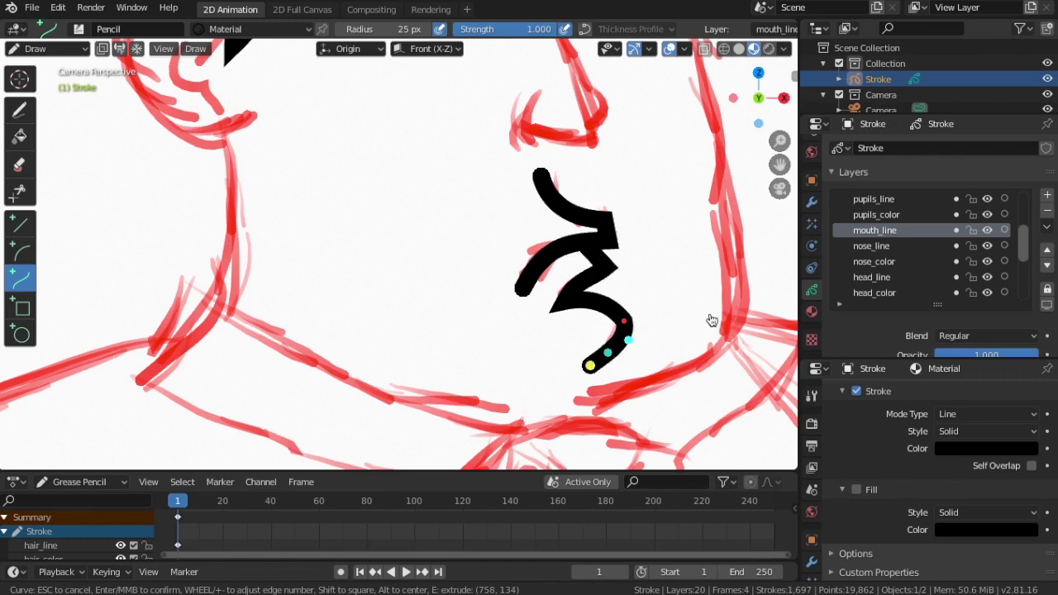
pyautogui.press('Return')
pyautogui.scroll(-5, 612, 312)
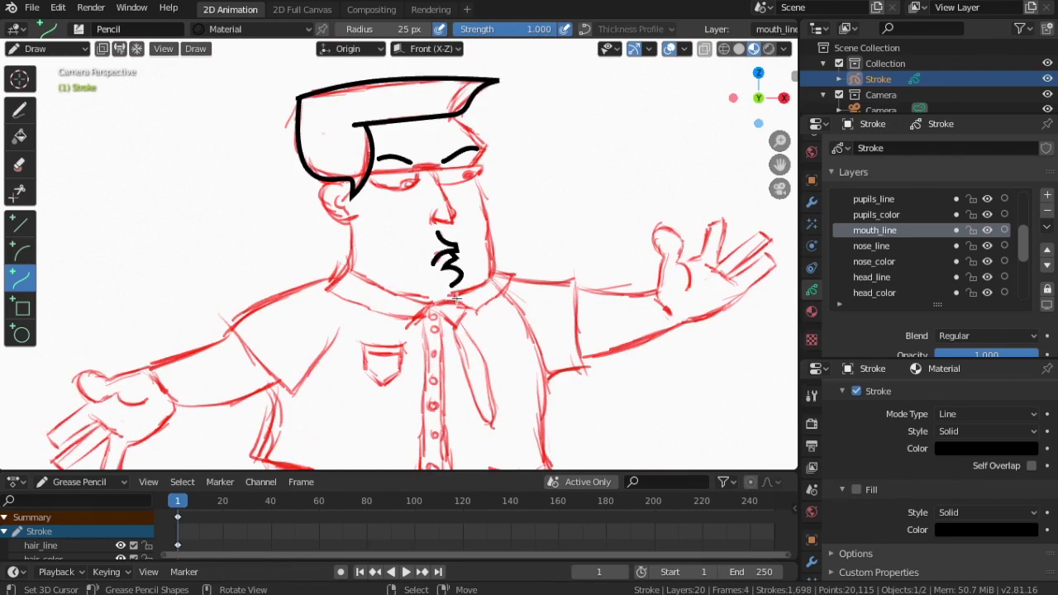
pyautogui.scroll(2, 457, 300)
# - Toggle the mouth ink off and on to check it, then make nose_line active
pyautogui.click(987, 230)
pyautogui.click(988, 229)
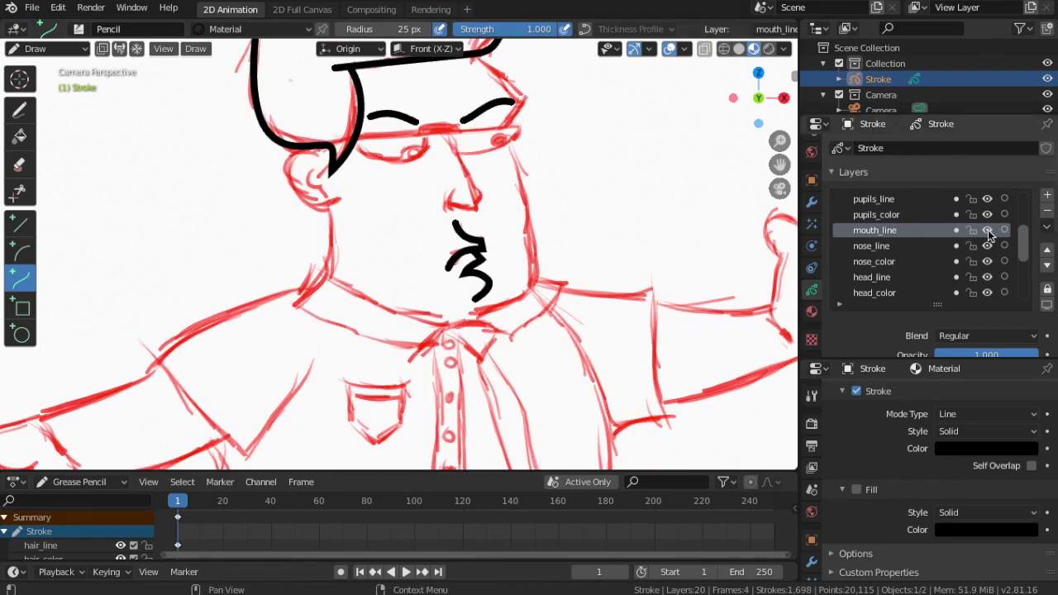
pyautogui.click(917, 248)
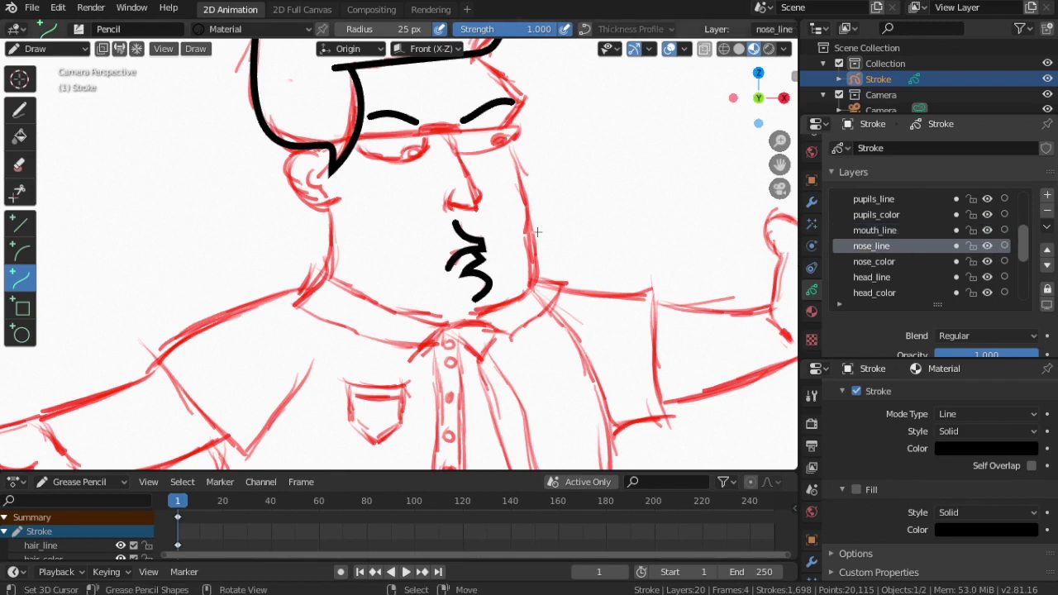
pyautogui.scroll(3, 556, 224)
pyautogui.keyDown('shift'); pyautogui.moveTo(562, 219); pyautogui.dragTo(573, 325, button='middle'); pyautogui.keyUp('shift')
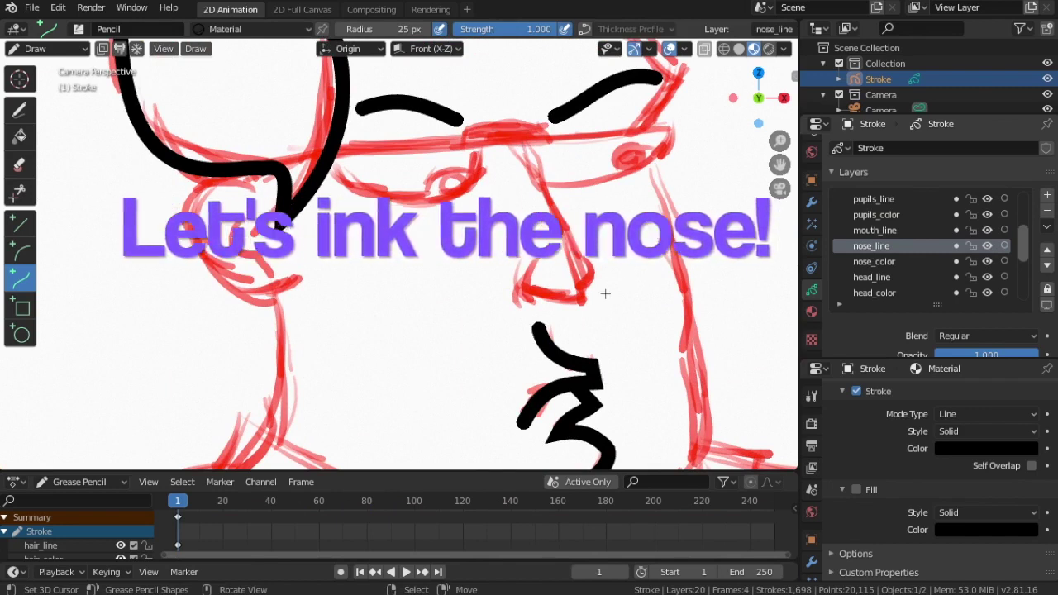
# - Ink the nose line from between the eyes, along its bottom, and up into a nostril hook
pyautogui.moveTo(516, 142); pyautogui.dragTo(587, 301)
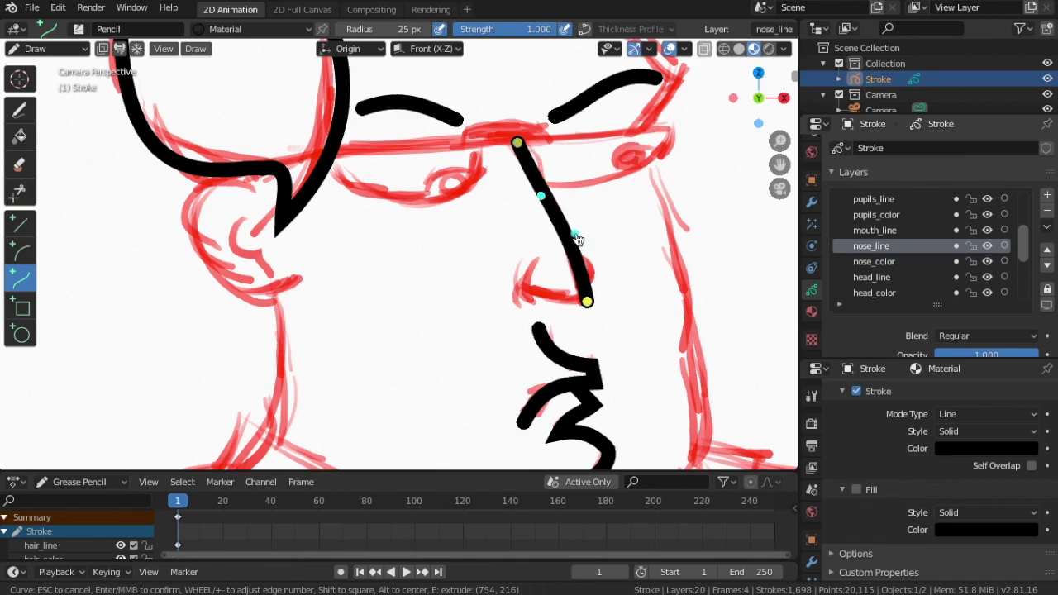
pyautogui.moveTo(569, 241); pyautogui.dragTo(574, 233)
pyautogui.press('e')
pyautogui.click(516, 289)
pyautogui.moveTo(560, 307); pyautogui.dragTo(567, 303)
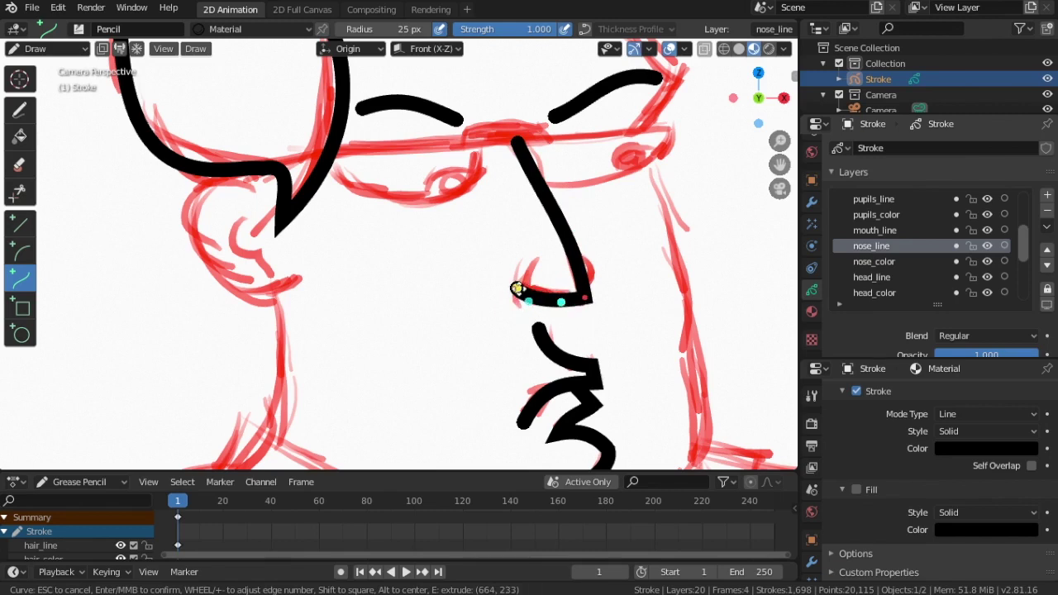
pyautogui.press('e')
pyautogui.click(536, 253)
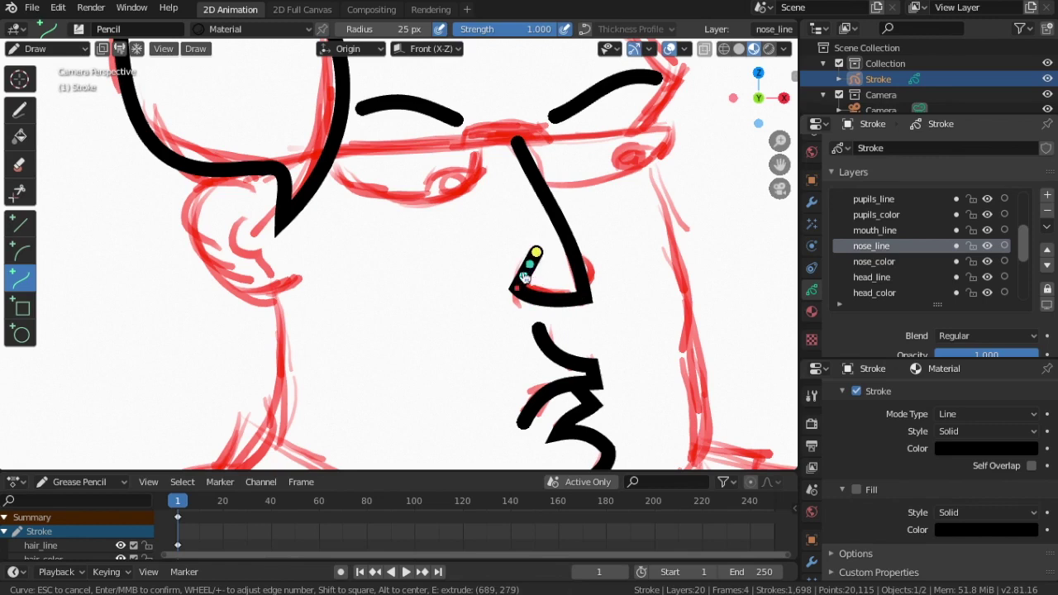
pyautogui.moveTo(523, 276); pyautogui.dragTo(514, 274)
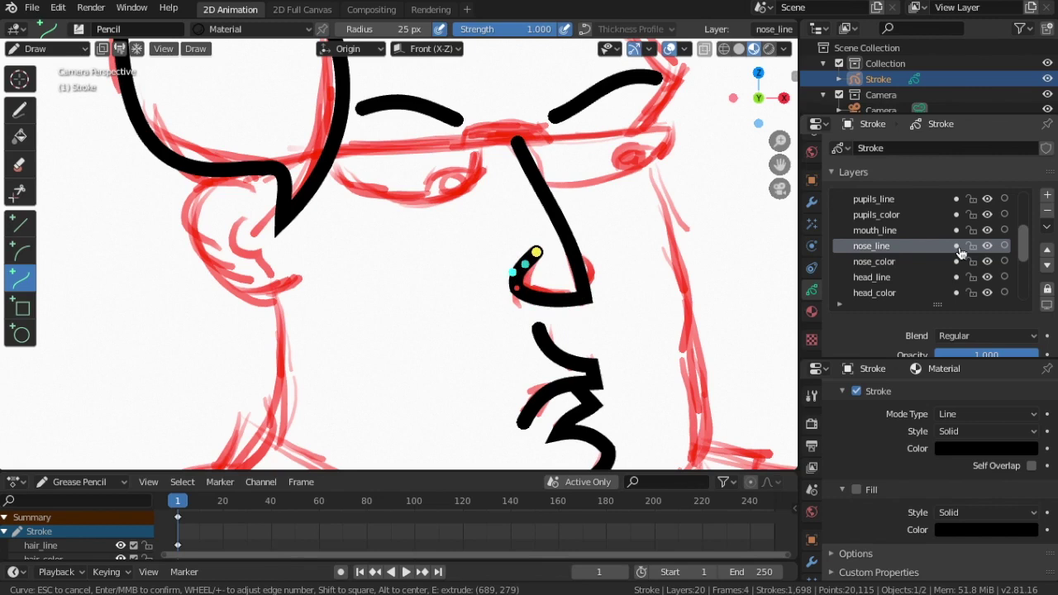
pyautogui.press('Return')
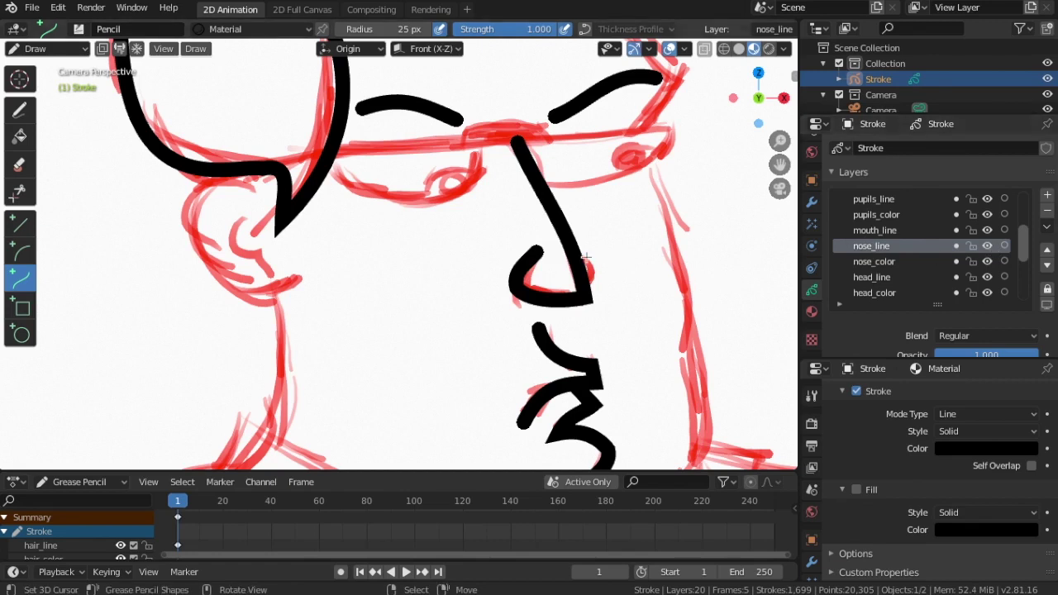
# - Zoom in and draw a curved nostril stroke from the nose tip, then confirm it
pyautogui.scroll(2, 586, 257)
pyautogui.keyDown('shift'); pyautogui.moveTo(543, 284); pyautogui.dragTo(427, 262, button='middle'); pyautogui.keyUp('shift')
pyautogui.moveTo(415, 244)
pyautogui.mouseDown()
pyautogui.moveTo(472, 267)
pyautogui.moveTo(433, 310)
pyautogui.moveTo(487, 260)
pyautogui.moveTo(477, 291)
pyautogui.moveTo(434, 302)
pyautogui.mouseUp()
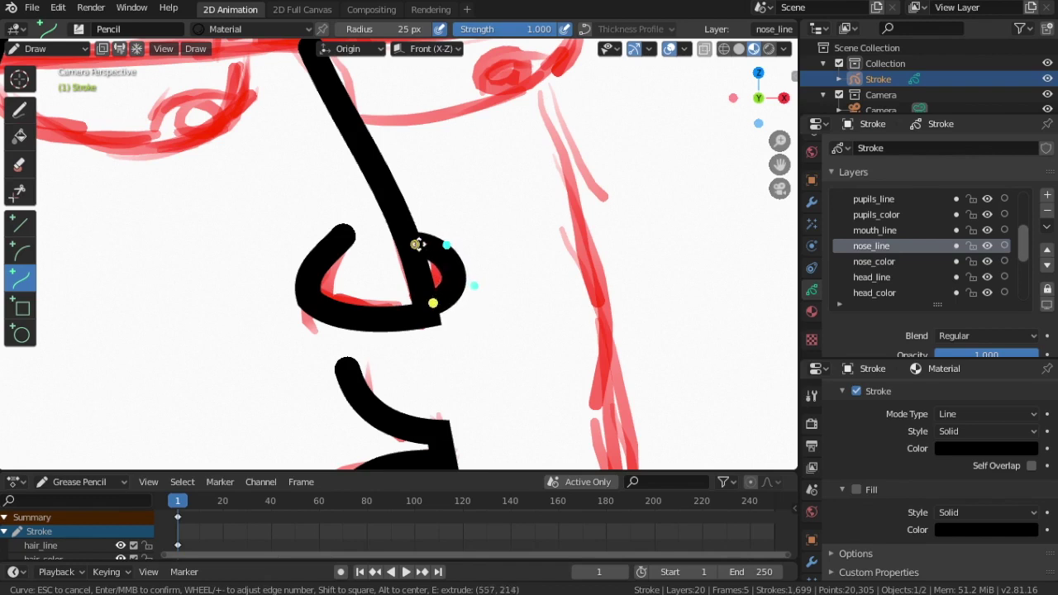
pyautogui.moveTo(434, 301)
pyautogui.mouseDown()
pyautogui.moveTo(429, 288)
pyautogui.moveTo(464, 262)
pyautogui.moveTo(415, 237)
pyautogui.mouseUp()
pyautogui.moveTo(464, 261); pyautogui.dragTo(445, 239)
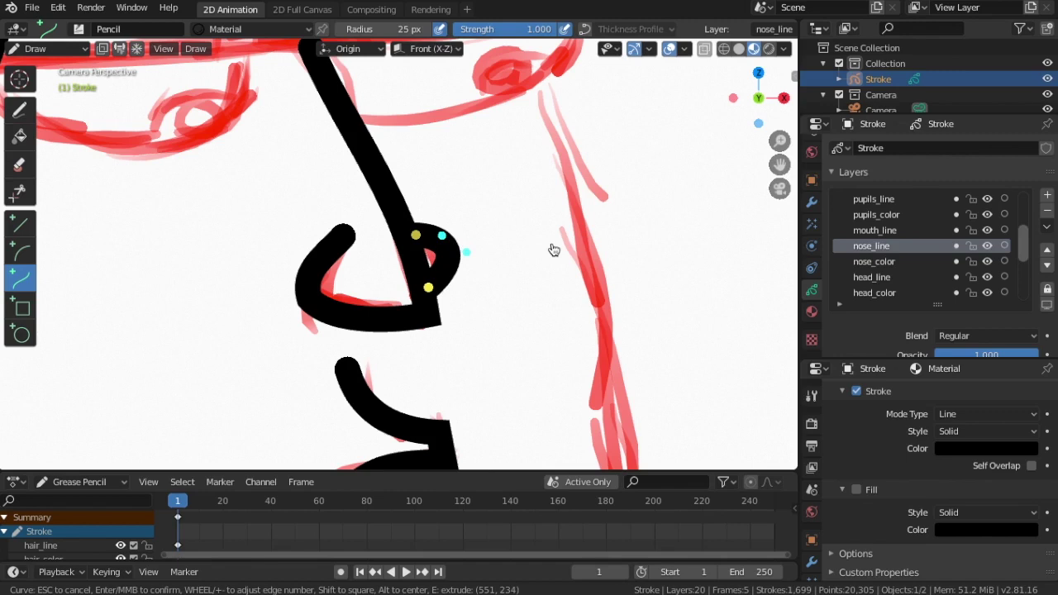
pyautogui.press('Return')
pyautogui.scroll(-6, 554, 250)
pyautogui.scroll(-2, 537, 282)
pyautogui.scroll(2, 528, 316)
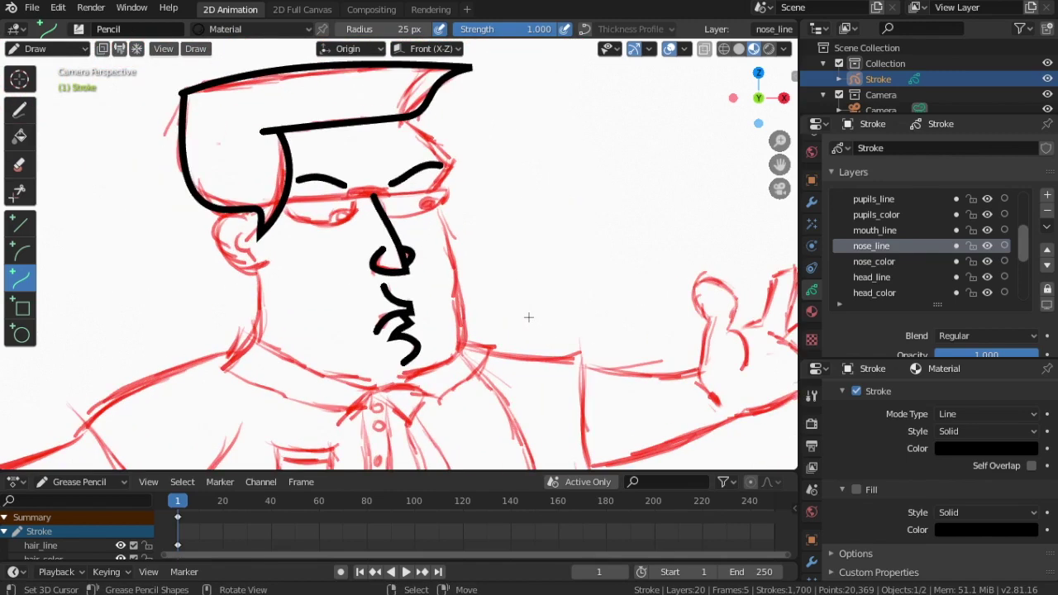
# - Make head_line active, try a forehead curve, undo it, and zoom in on the face
pyautogui.click(892, 278)
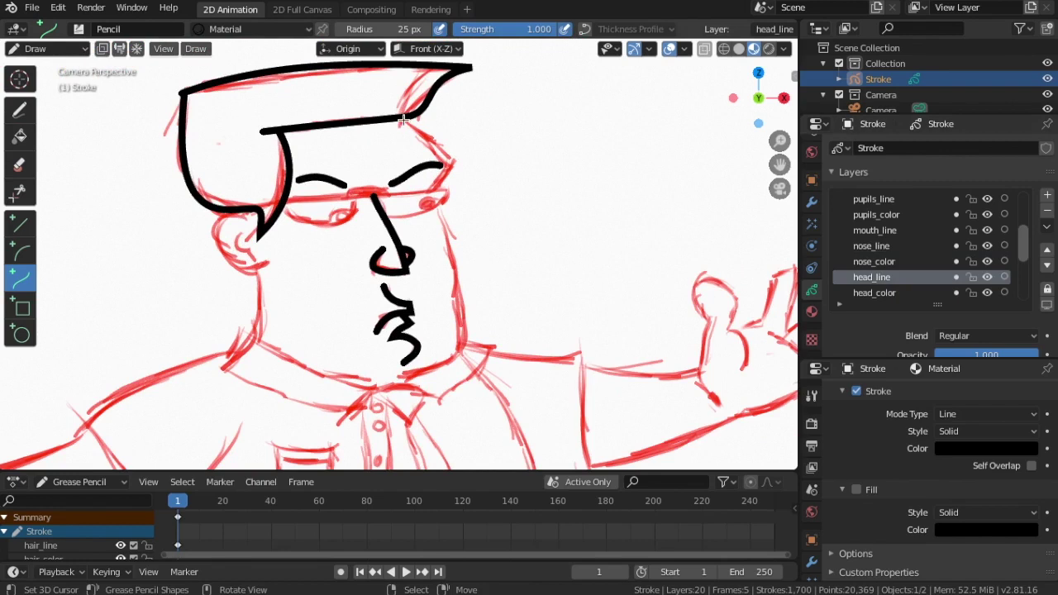
pyautogui.moveTo(402, 119); pyautogui.dragTo(451, 159)
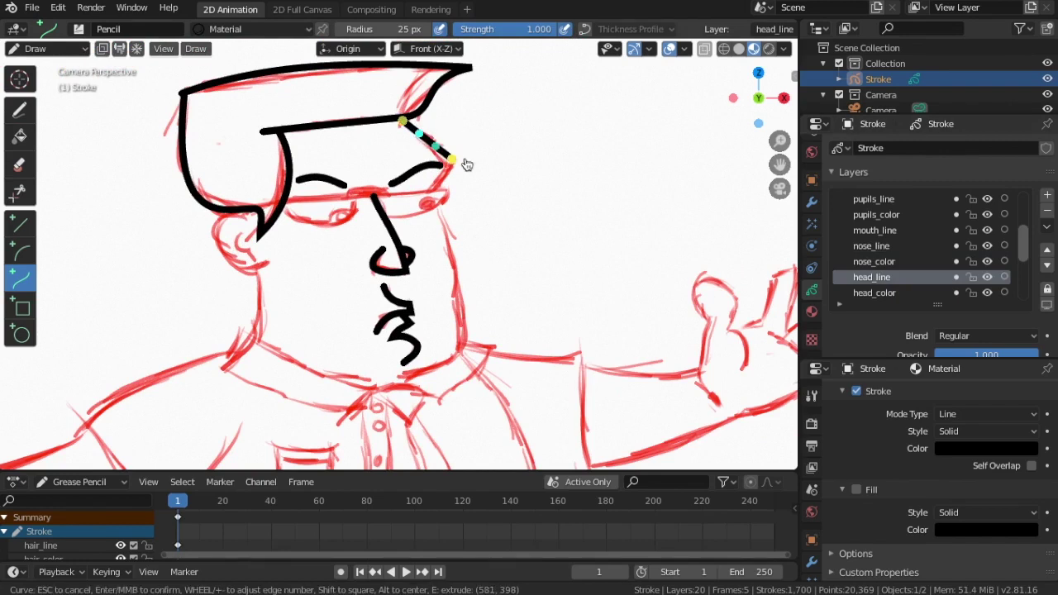
pyautogui.press('Return')
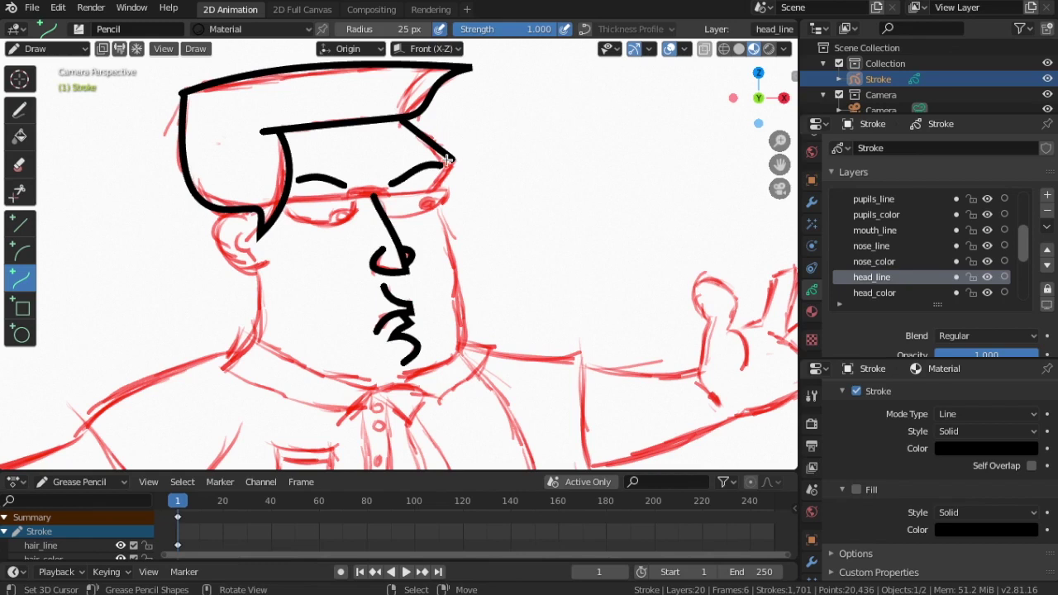
pyautogui.hotkey('ctrl', 'z')
pyautogui.scroll(2, 470, 161)
pyautogui.moveTo(532, 227)
pyautogui.keyDown('shift'); pyautogui.mouseDown(button='middle')
pyautogui.moveTo(533, 318)
pyautogui.moveTo(525, 253)
pyautogui.mouseUp(button='middle'); pyautogui.keyUp('shift')
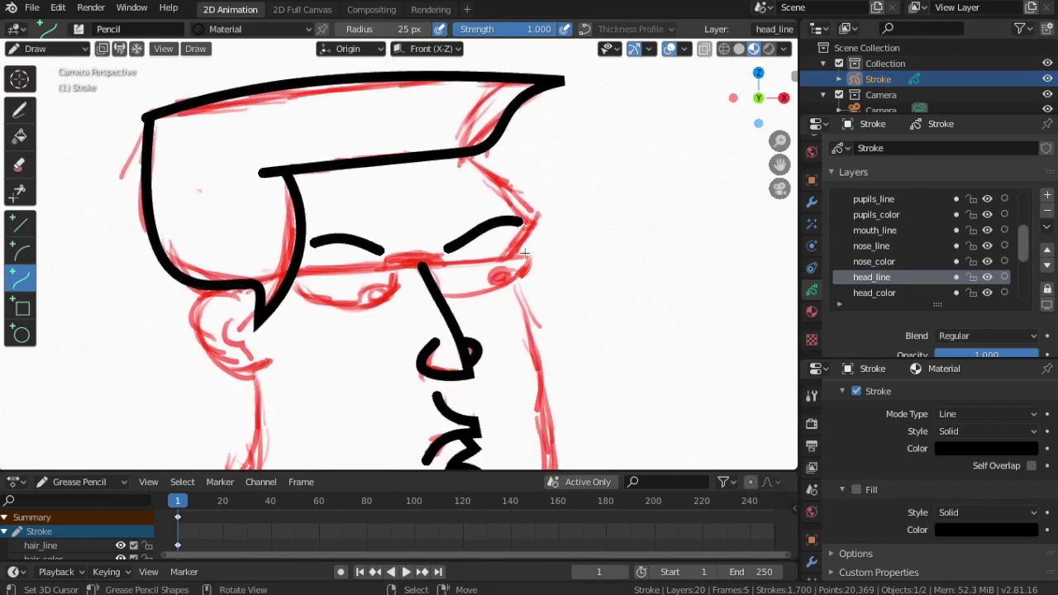
pyautogui.scroll(-1, 548, 191)
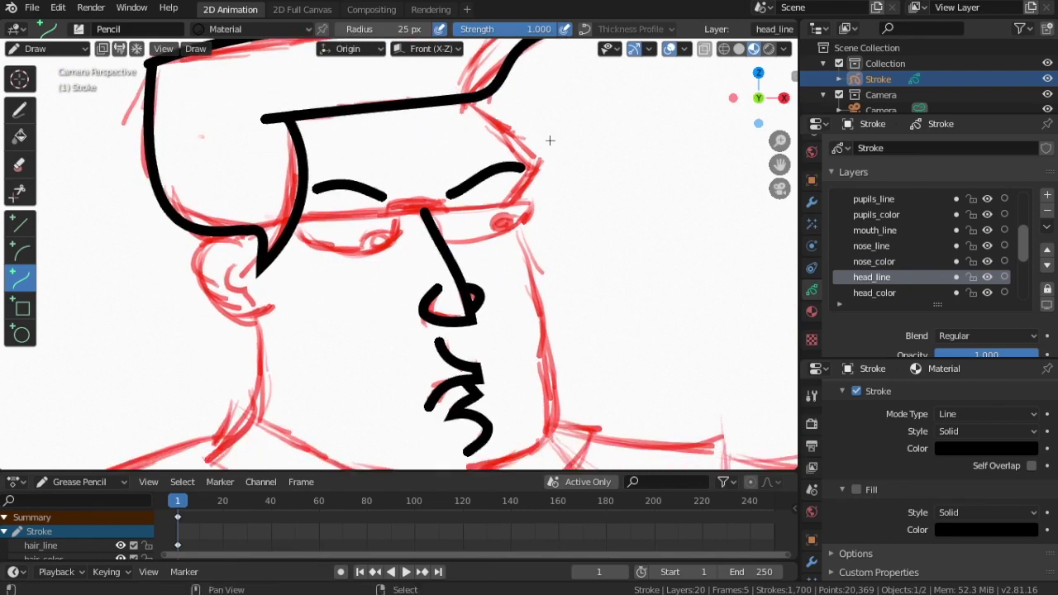
# - Draw the outline down the right temple and cheek into a rounded jaw to the left side
pyautogui.moveTo(457, 130); pyautogui.dragTo(513, 180)
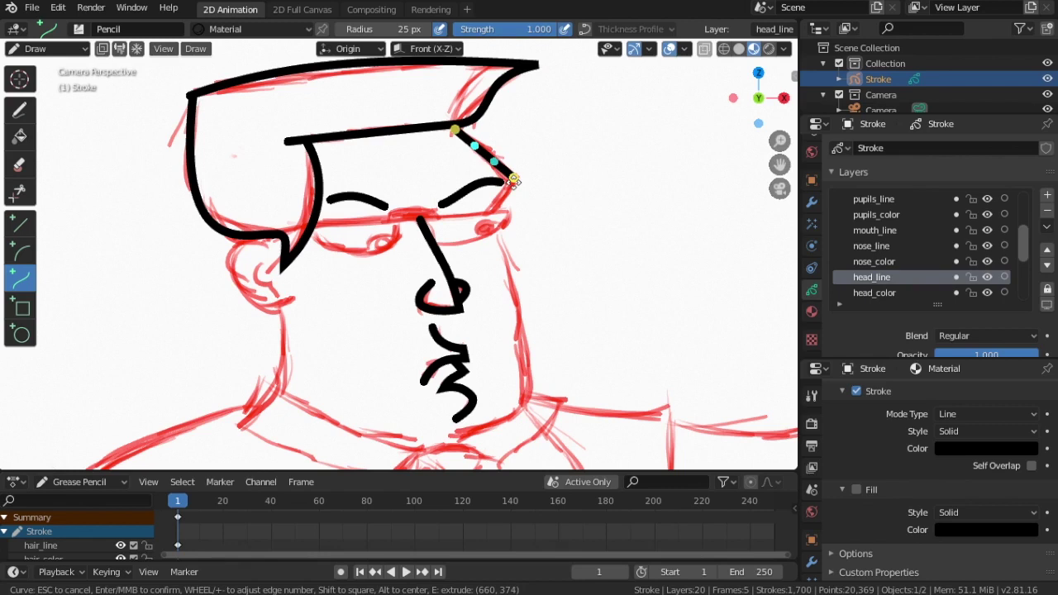
pyautogui.press('e')
pyautogui.click(488, 213)
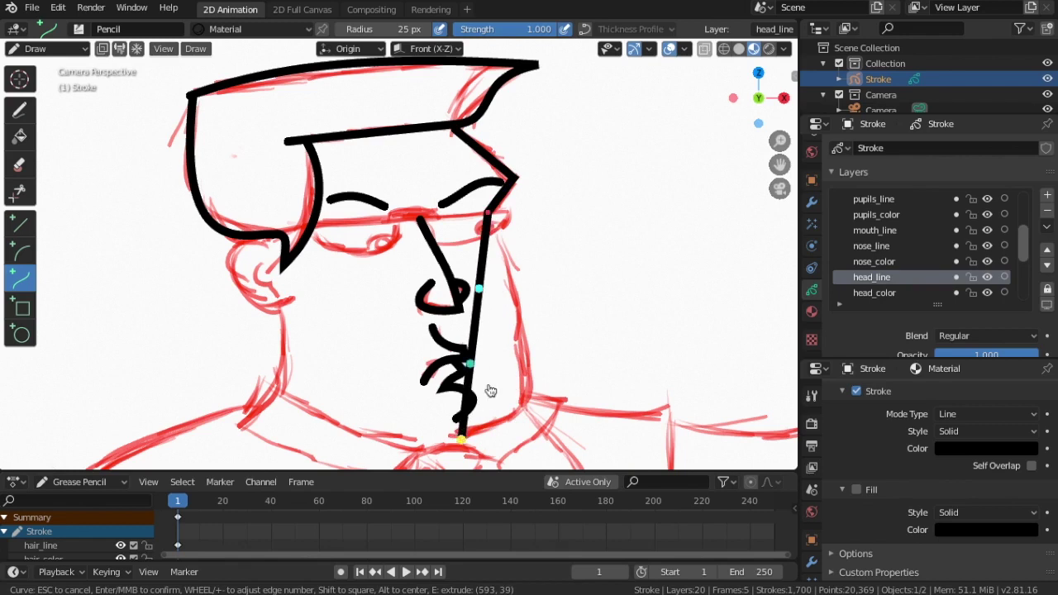
pyautogui.moveTo(470, 364); pyautogui.dragTo(604, 403)
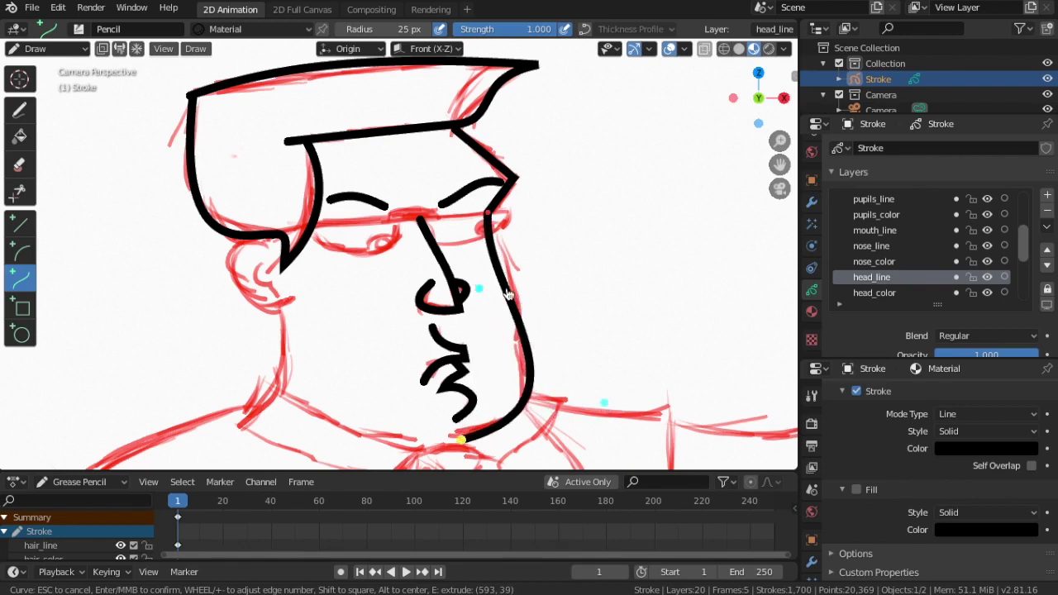
pyautogui.moveTo(479, 288); pyautogui.dragTo(505, 290)
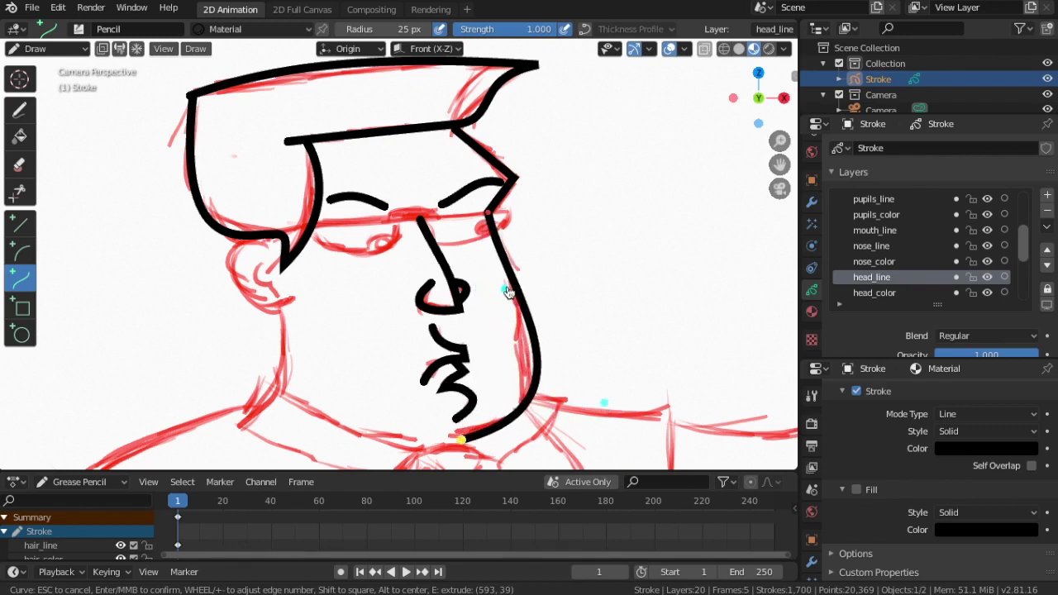
pyautogui.press('e')
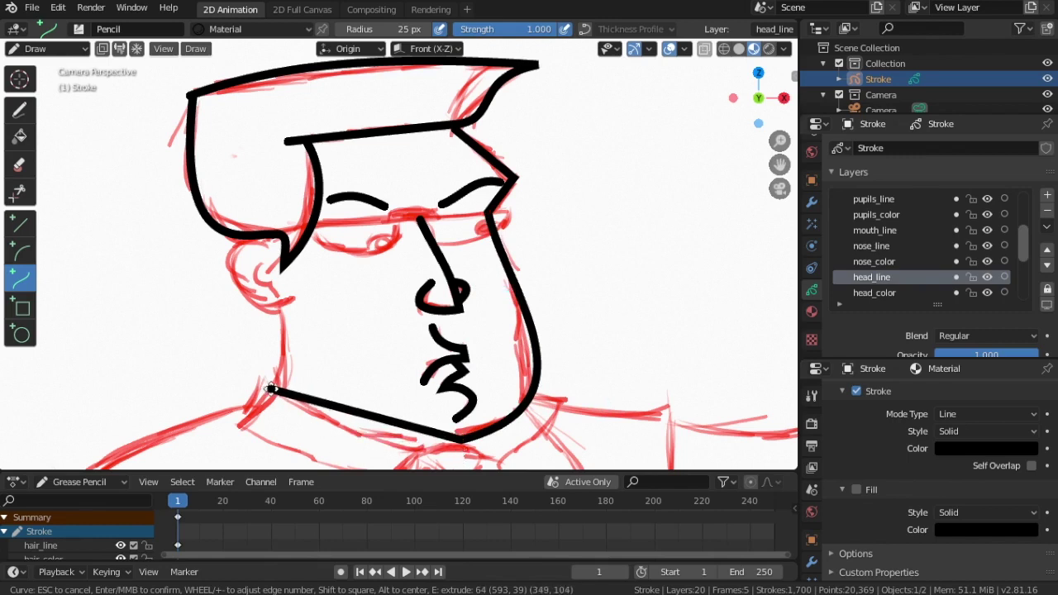
pyautogui.click(274, 394)
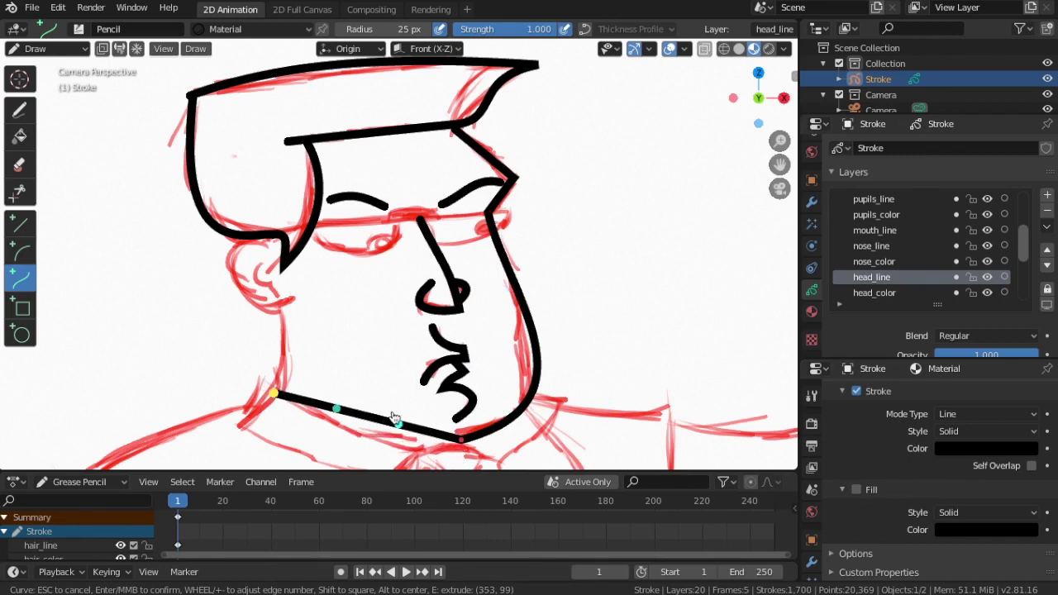
pyautogui.moveTo(399, 423); pyautogui.dragTo(381, 463)
pyautogui.moveTo(337, 408); pyautogui.dragTo(316, 423)
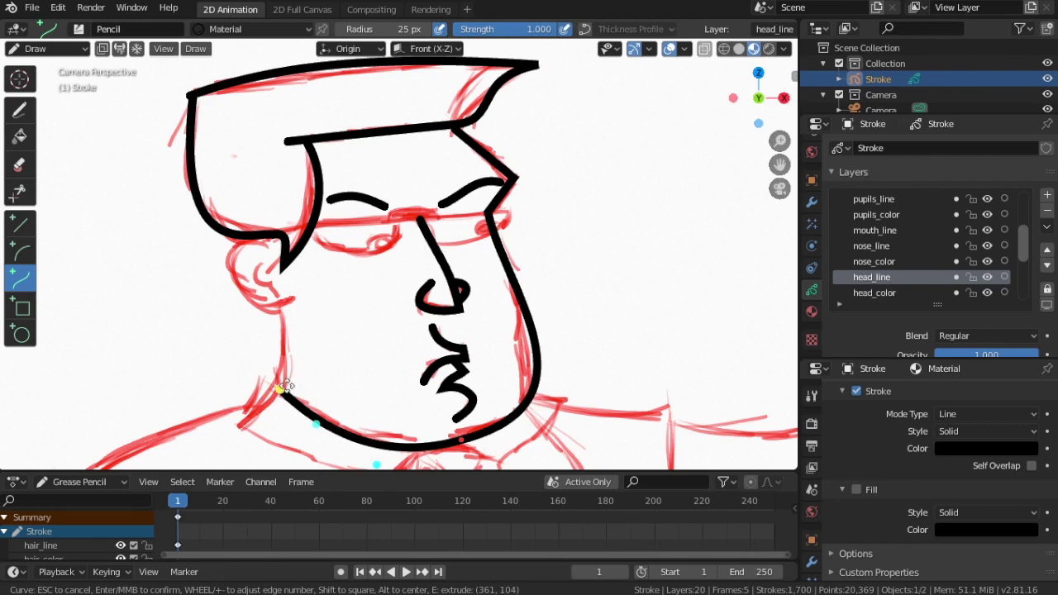
# - Continue the outline up the left side and arch it across the hairline, then confirm
pyautogui.moveTo(285, 386); pyautogui.dragTo(282, 130)
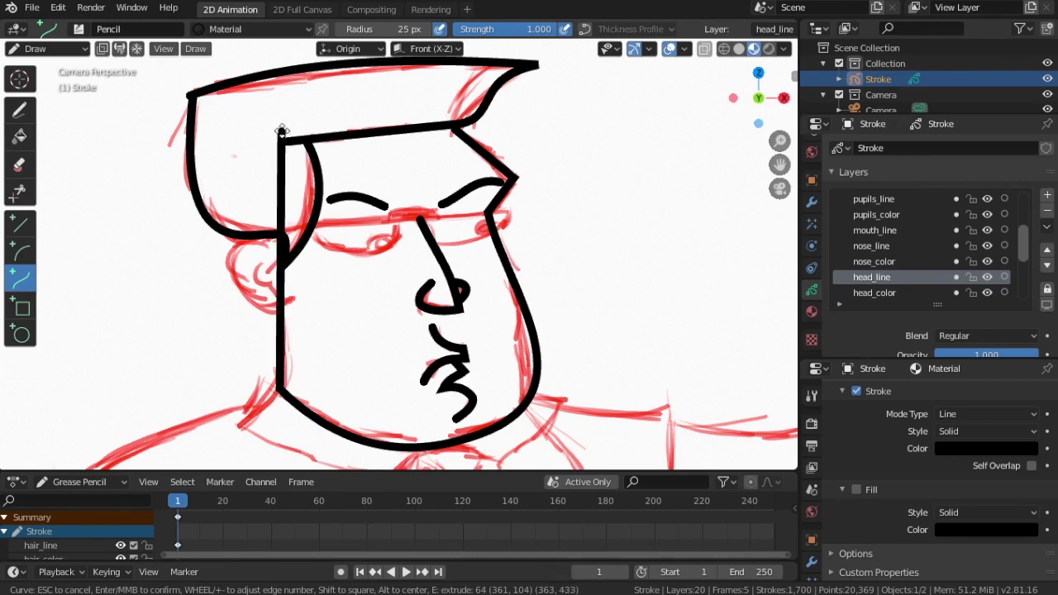
pyautogui.moveTo(282, 130); pyautogui.dragTo(282, 130)
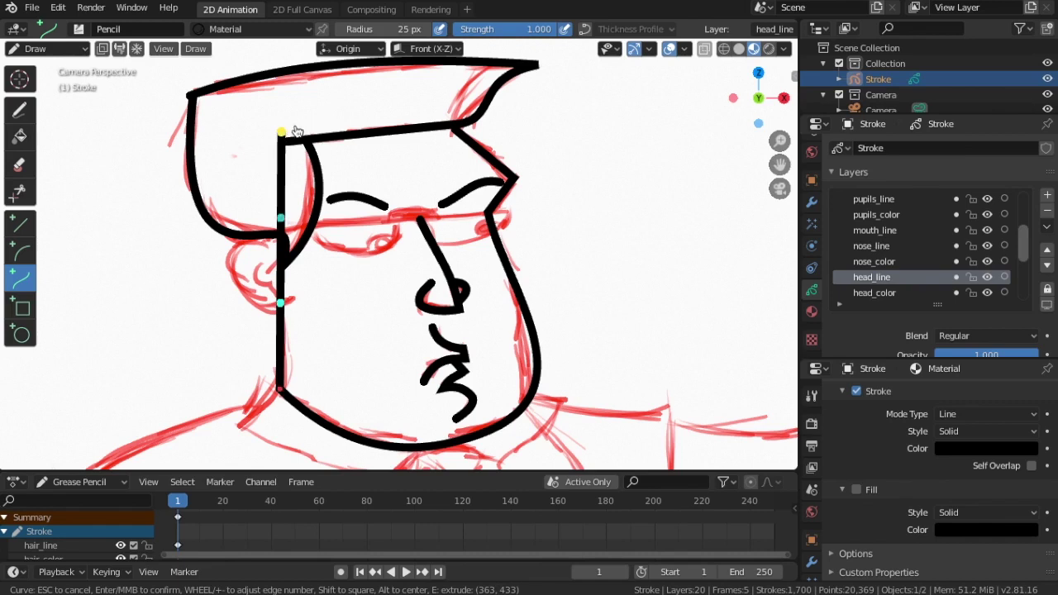
pyautogui.press('e')
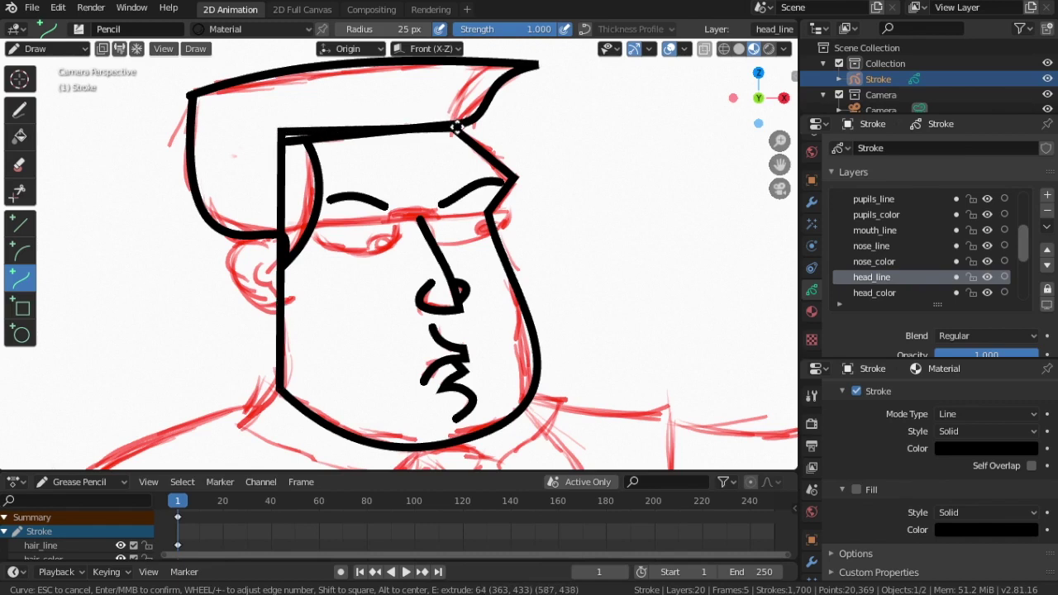
pyautogui.moveTo(339, 132); pyautogui.dragTo(313, 78)
pyautogui.moveTo(397, 85)
pyautogui.mouseDown()
pyautogui.moveTo(430, 86)
pyautogui.moveTo(420, 83)
pyautogui.mouseUp()
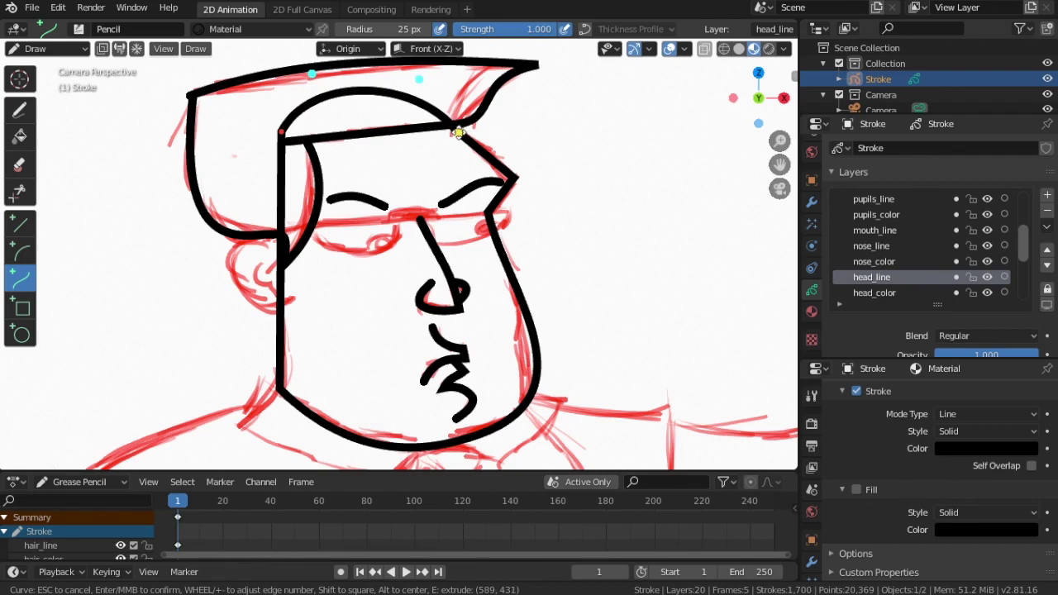
pyautogui.moveTo(312, 74); pyautogui.dragTo(348, 67)
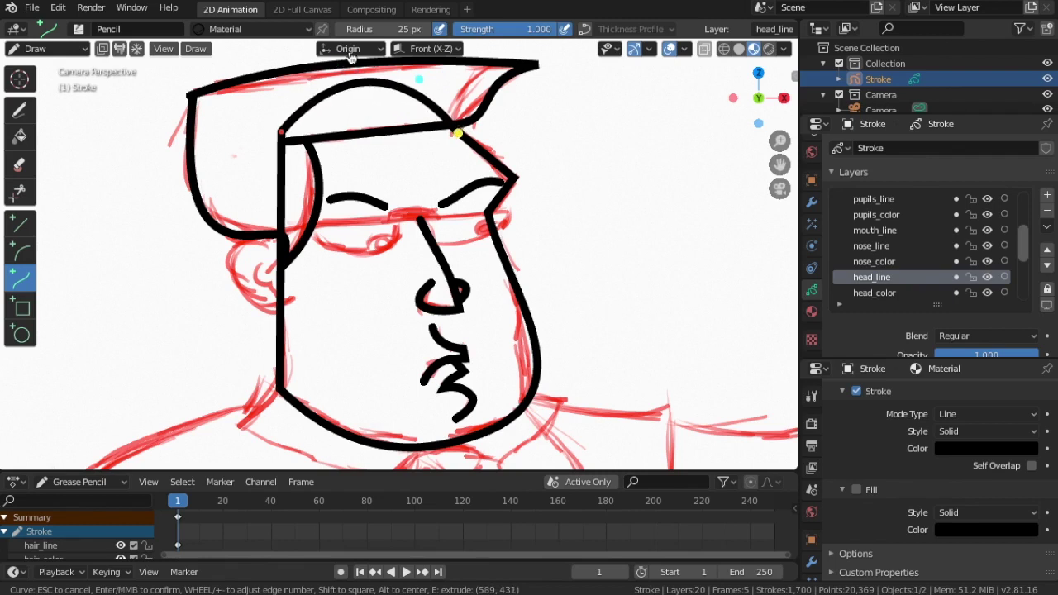
pyautogui.moveTo(418, 82); pyautogui.dragTo(429, 83)
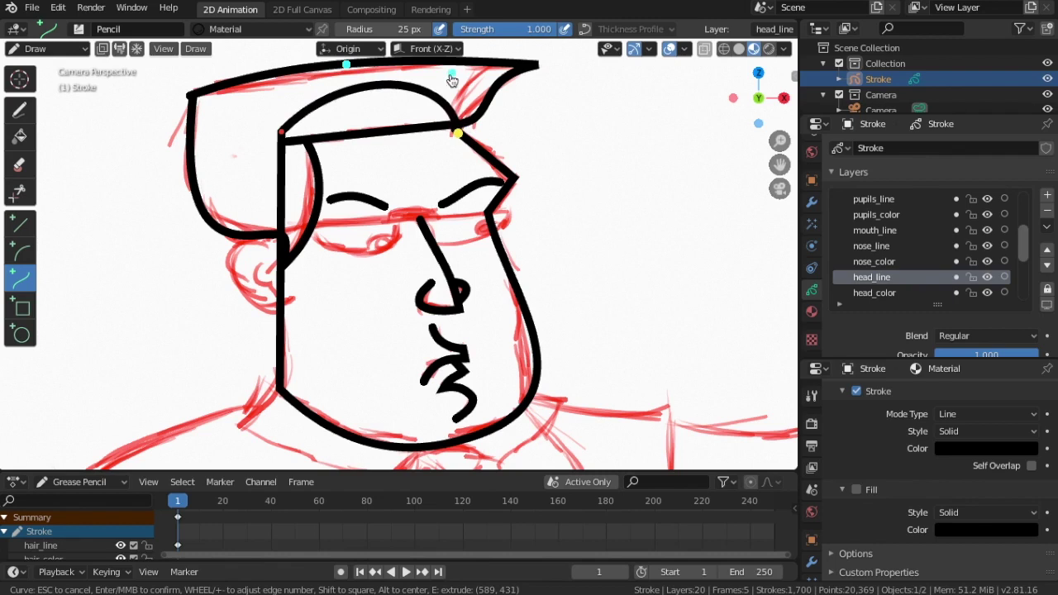
pyautogui.moveTo(347, 66); pyautogui.dragTo(338, 93)
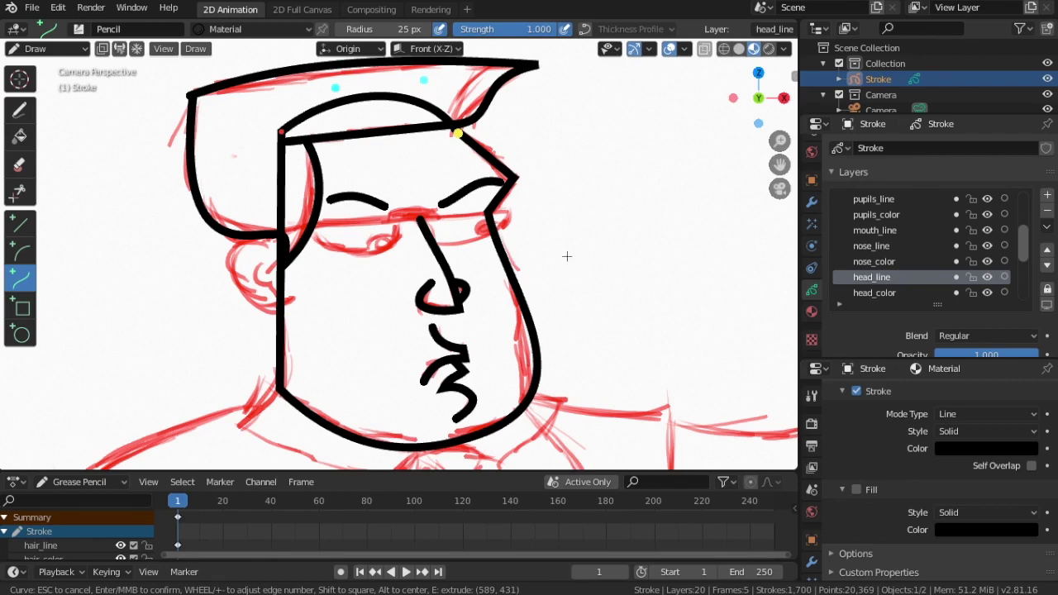
pyautogui.press('Return')
pyautogui.scroll(-4, 436, 301)
pyautogui.scroll(3, 436, 302)
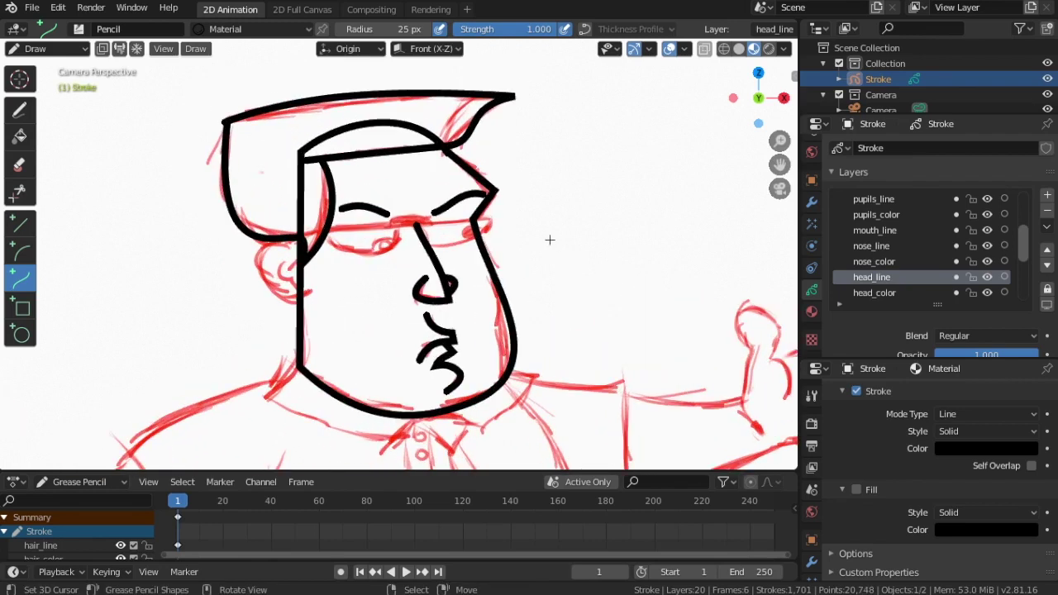
# - Toggle the head_line and mouth_line layer visibility to inspect the ink
pyautogui.click(986, 277)
pyautogui.click(986, 277)
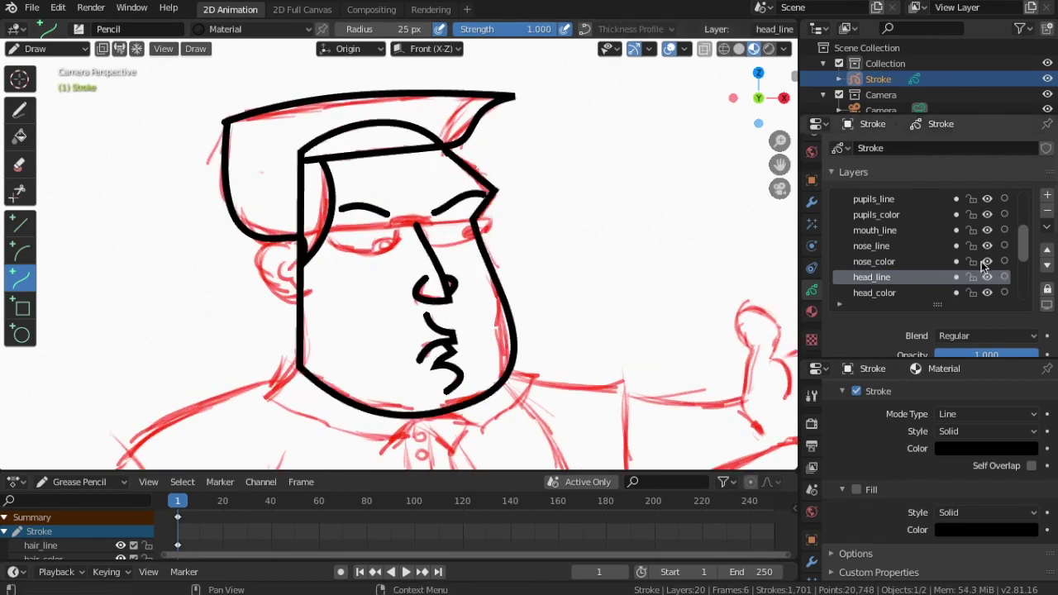
pyautogui.click(985, 231)
pyautogui.click(986, 230)
pyautogui.scroll(1, 941, 246)
pyautogui.scroll(1, 905, 252)
pyautogui.scroll(2, 913, 247)
pyautogui.scroll(1, 913, 248)
pyautogui.scroll(1, 913, 248)
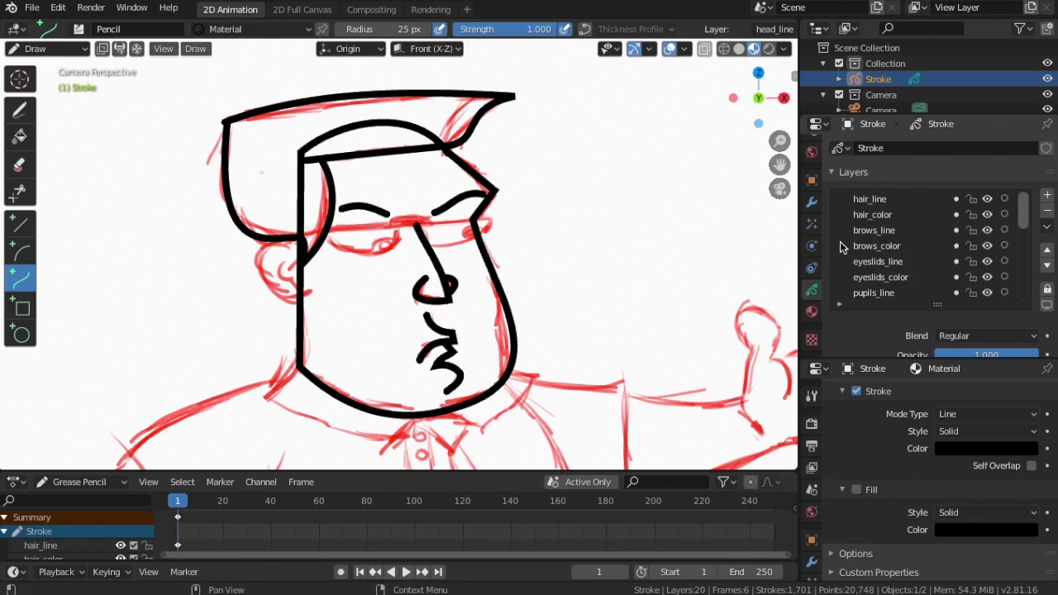
# - Scroll the Layers list and make nose_line the active layer
pyautogui.scroll(-3, 876, 243)
pyautogui.scroll(-4, 876, 243)
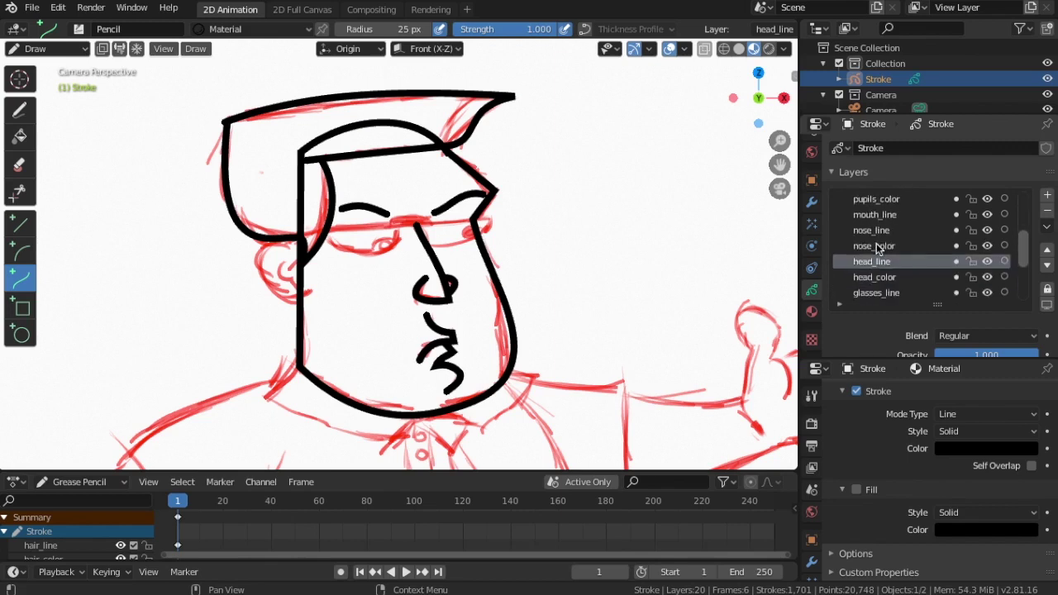
pyautogui.scroll(-4, 877, 243)
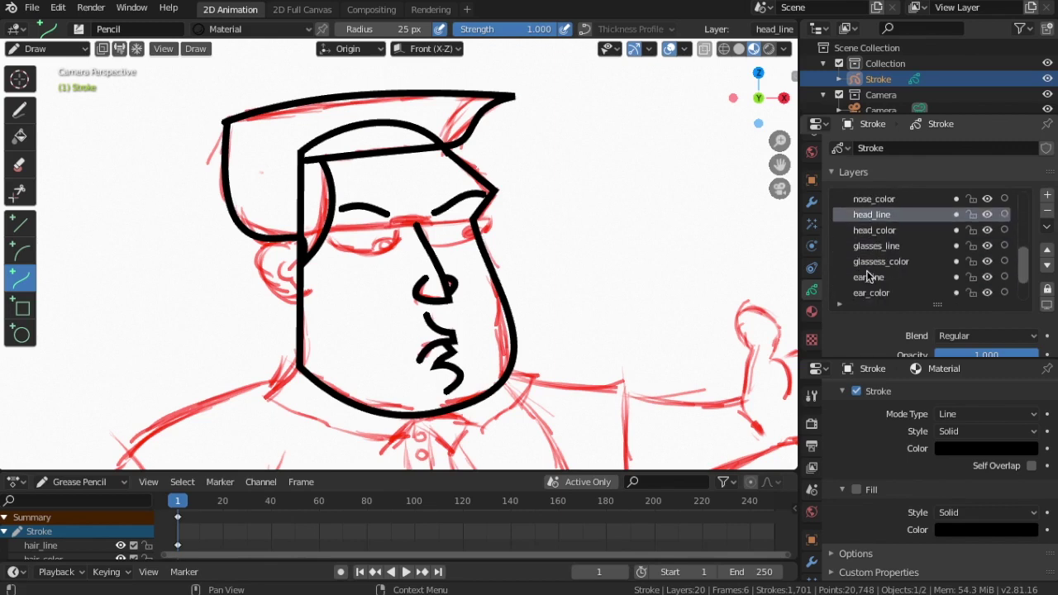
pyautogui.scroll(-2, 869, 264)
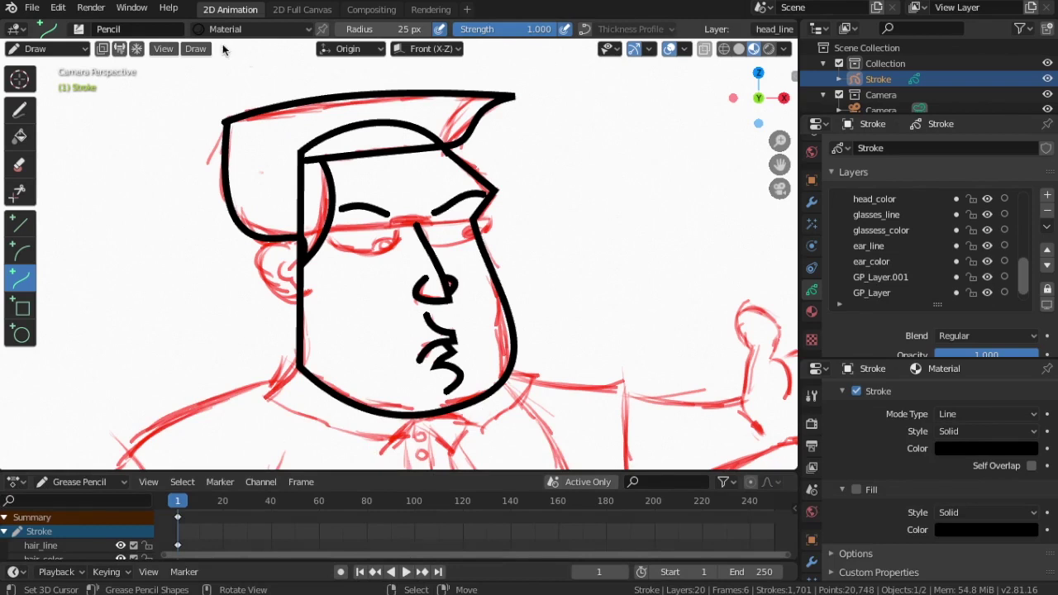
pyautogui.scroll(3, 862, 240)
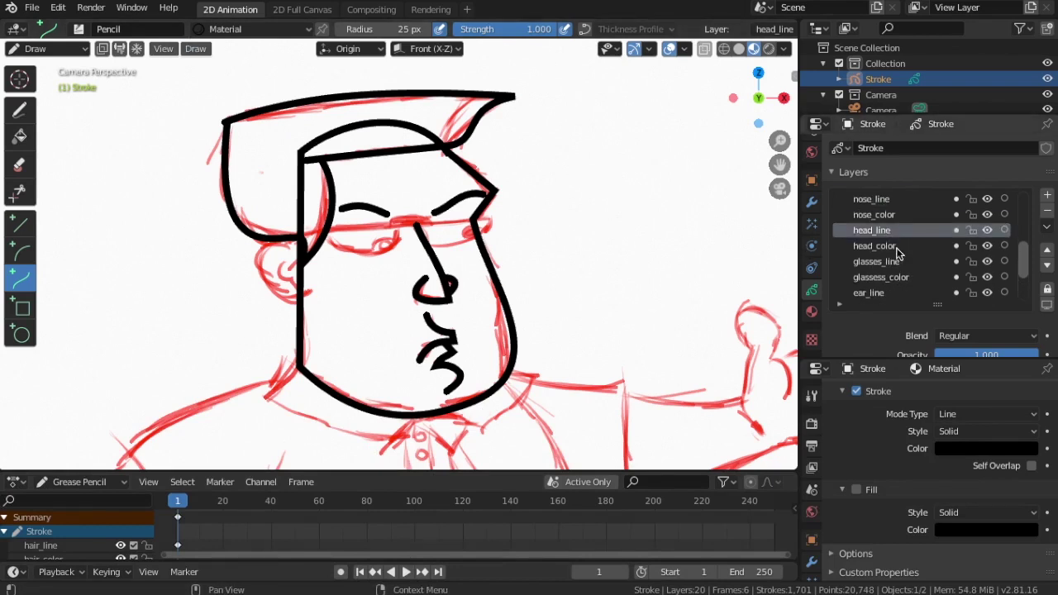
pyautogui.scroll(2, 863, 239)
pyautogui.click(894, 233)
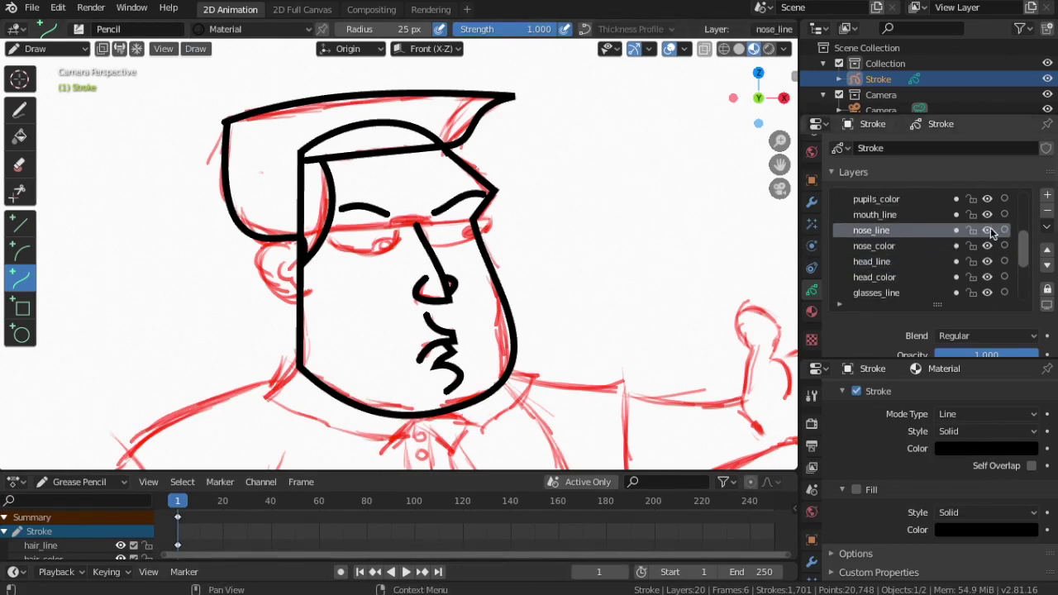
pyautogui.scroll(4, 430, 285)
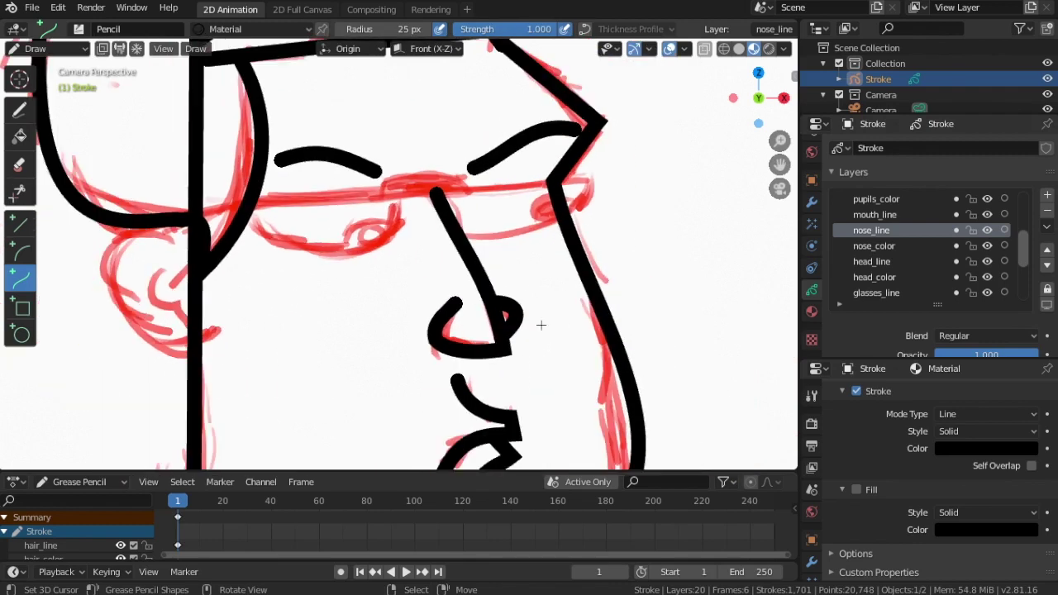
# - Switch to Edit Mode and try box-selecting the nose strokes
pyautogui.click(45, 48)
pyautogui.click(37, 83)
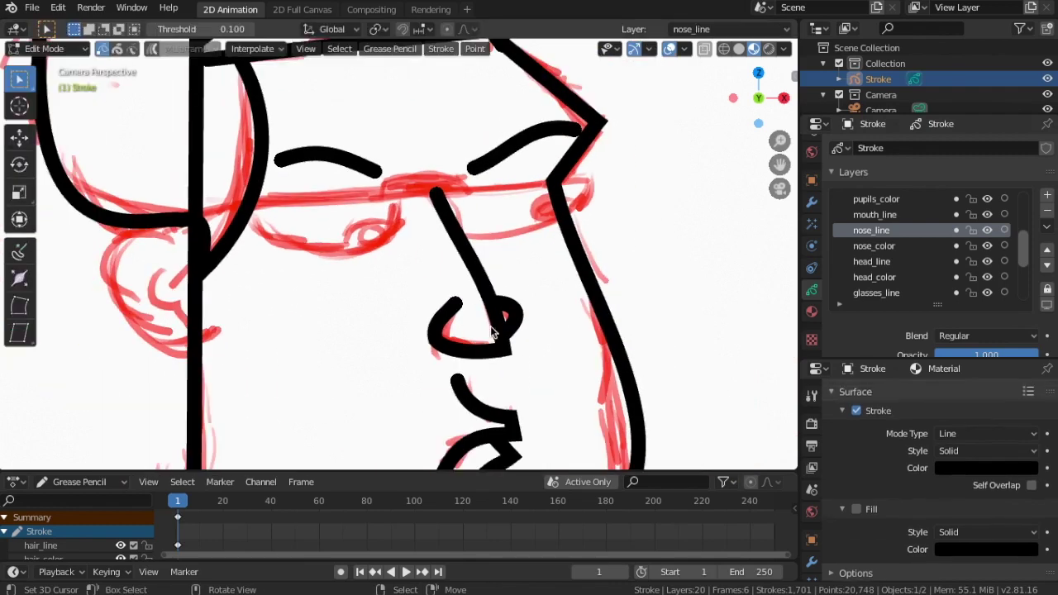
pyautogui.click(506, 341)
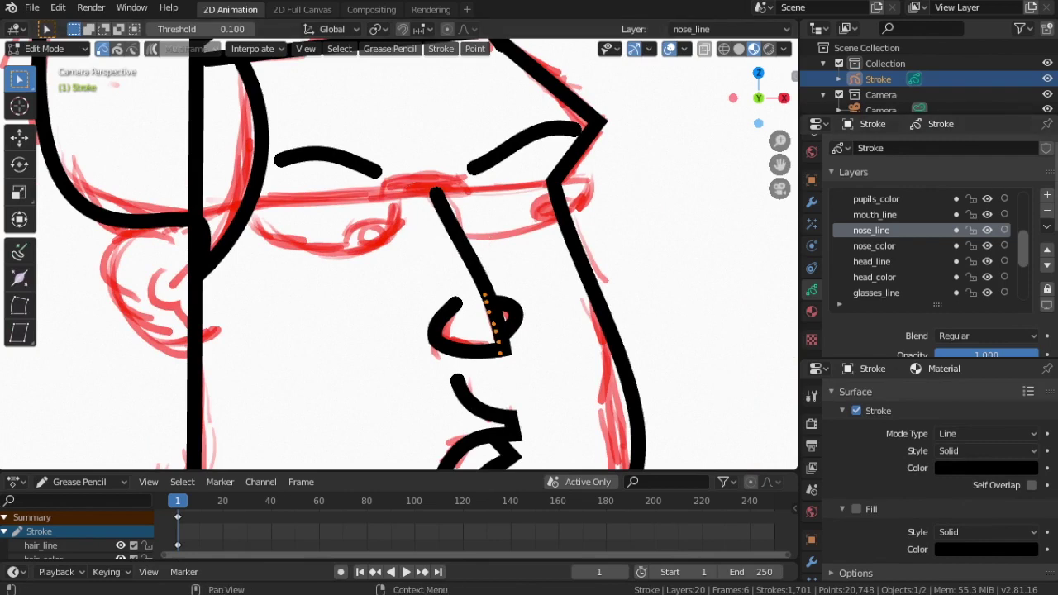
pyautogui.moveTo(412, 191); pyautogui.dragTo(526, 364)
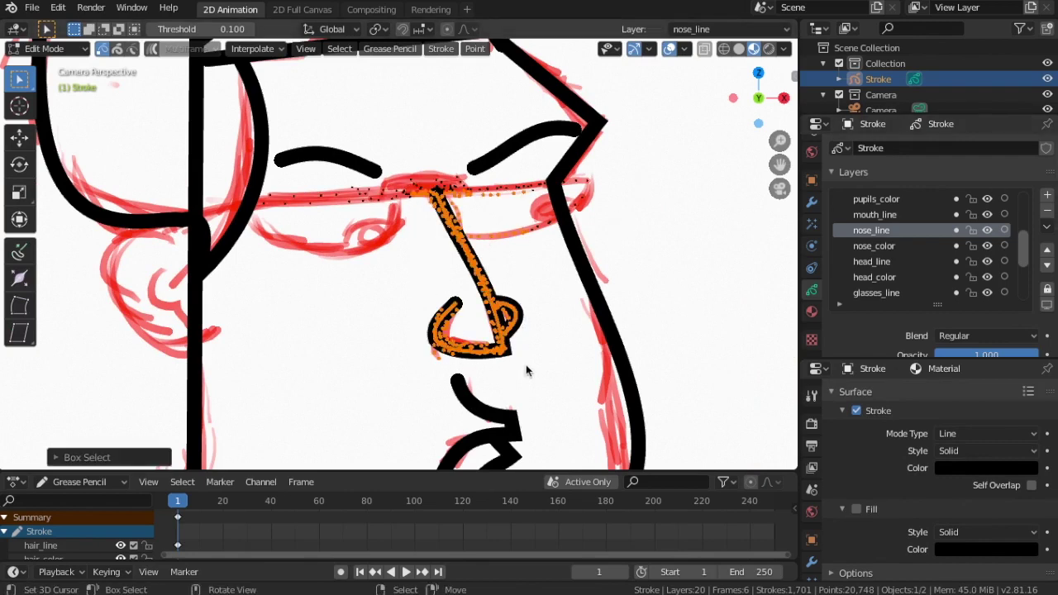
pyautogui.click(526, 364)
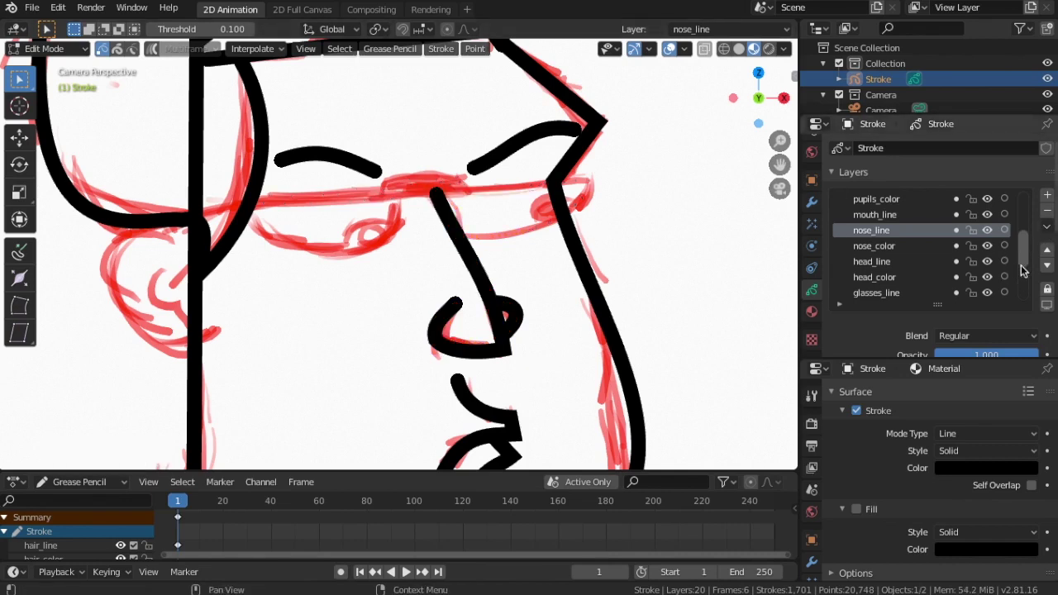
# - Enable Autolock Inactive Layers so only nose_line stays editable
pyautogui.scroll(1, 1004, 248)
pyautogui.scroll(6, 1005, 248)
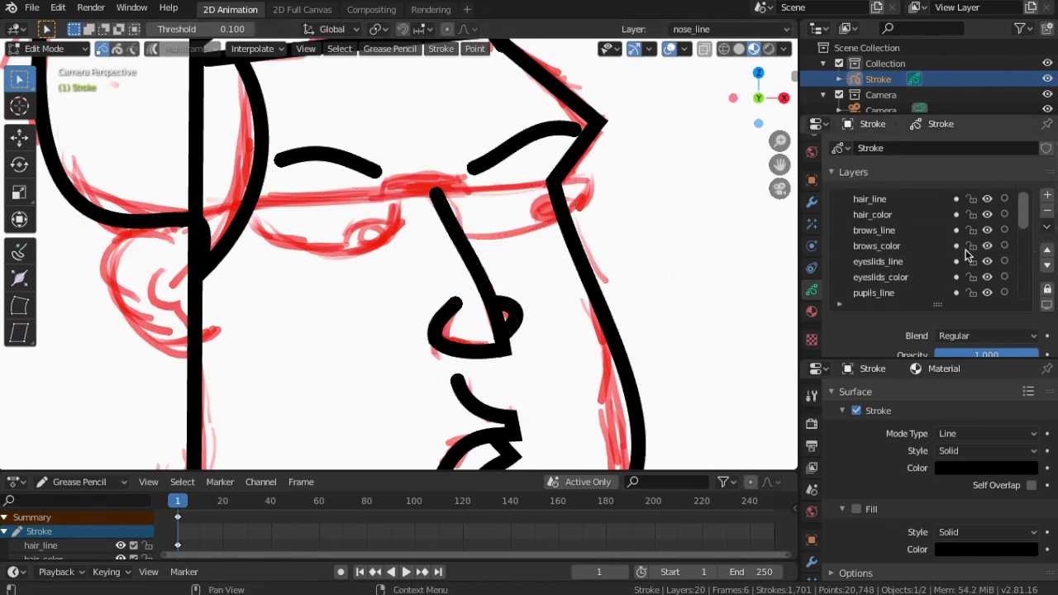
pyautogui.click(1047, 226)
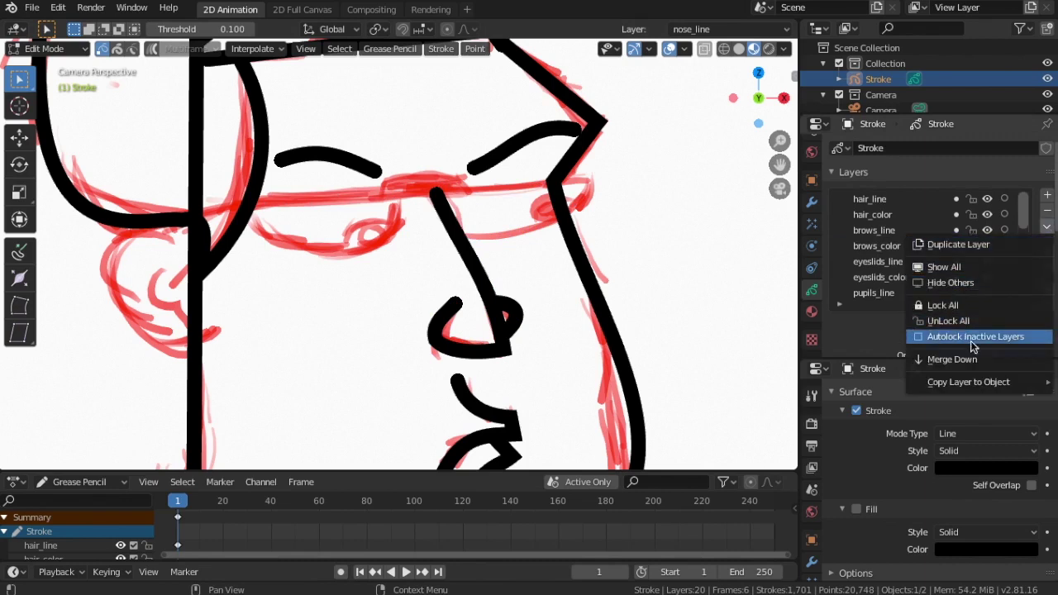
pyautogui.click(1000, 343)
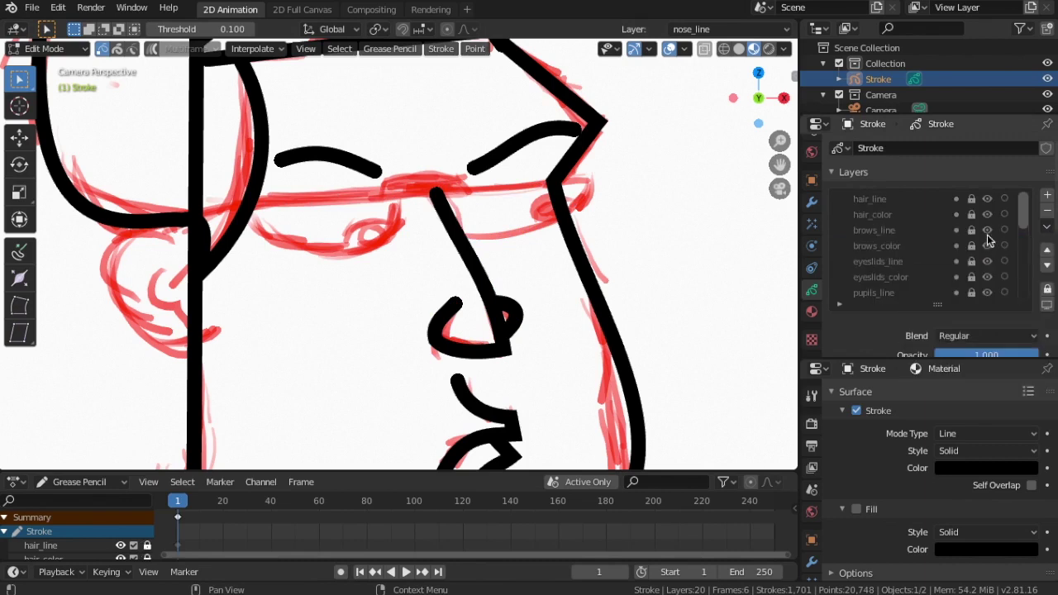
# - Box-select the old black nose stroke and delete it with X
pyautogui.scroll(-1, 920, 249)
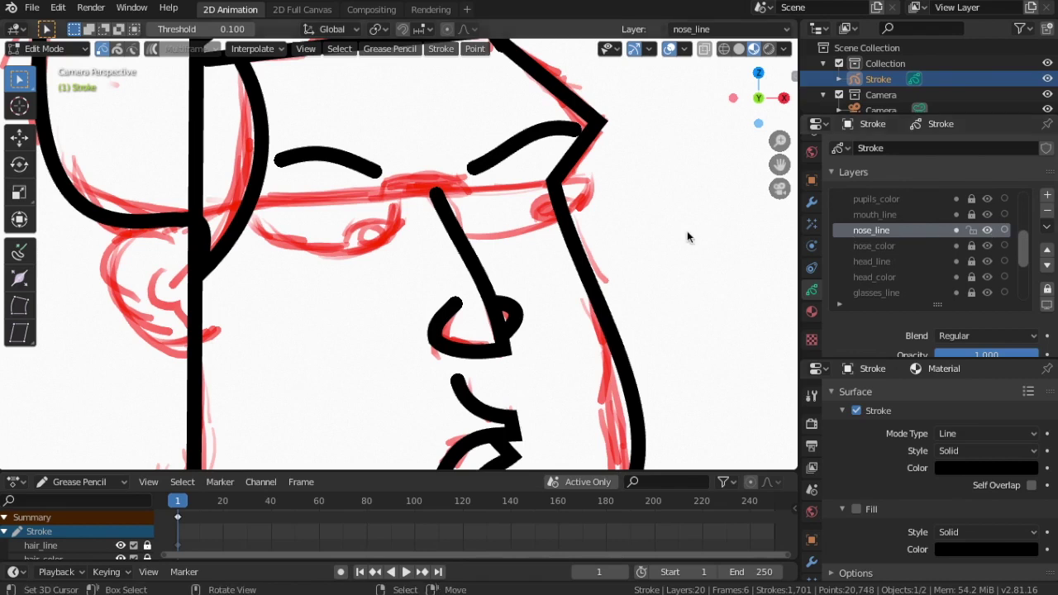
pyautogui.moveTo(361, 168); pyautogui.dragTo(539, 380)
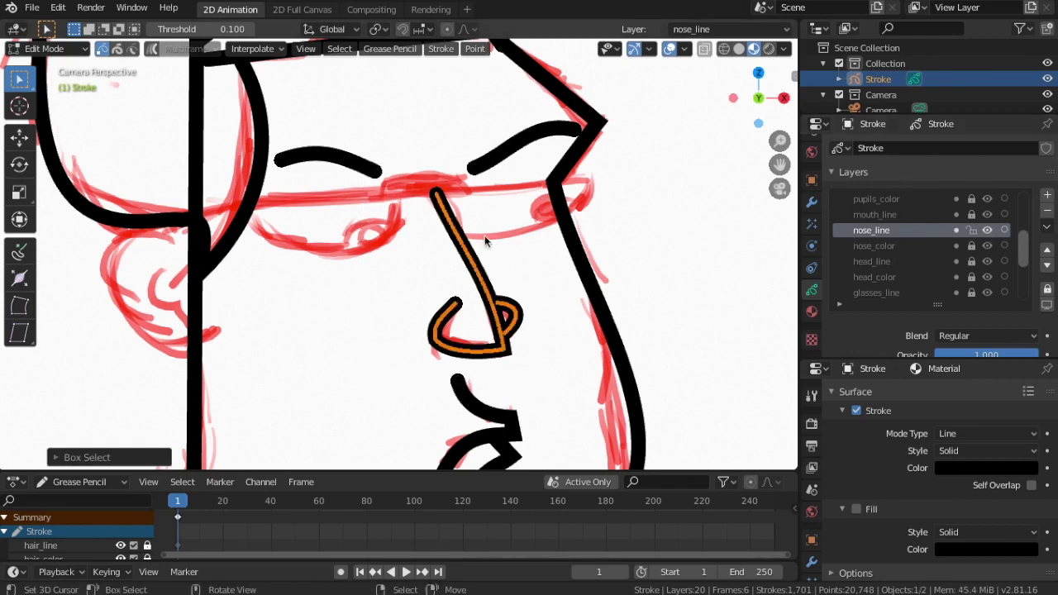
pyautogui.press('x')
pyautogui.click(486, 357)
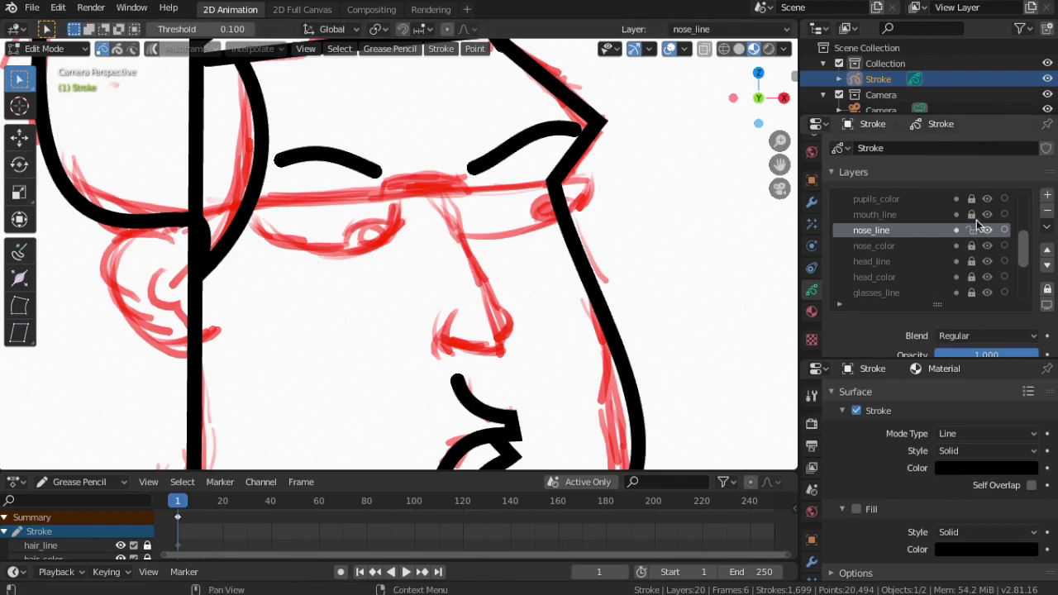
# - Hide the red sketch layer
pyautogui.scroll(4, 977, 220)
pyautogui.scroll(3, 976, 220)
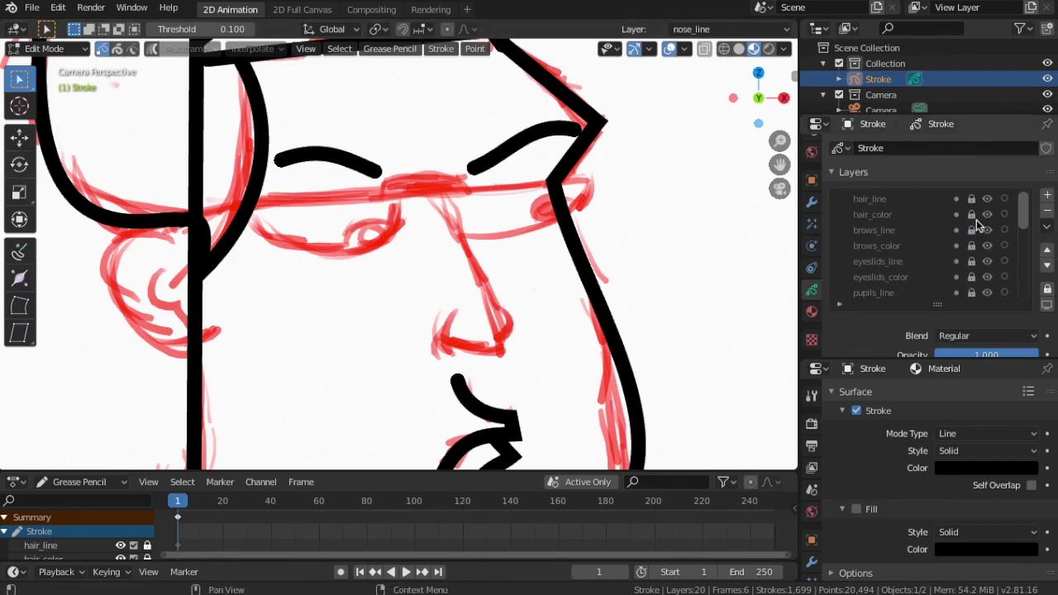
pyautogui.scroll(-5, 963, 251)
pyautogui.scroll(-2, 959, 277)
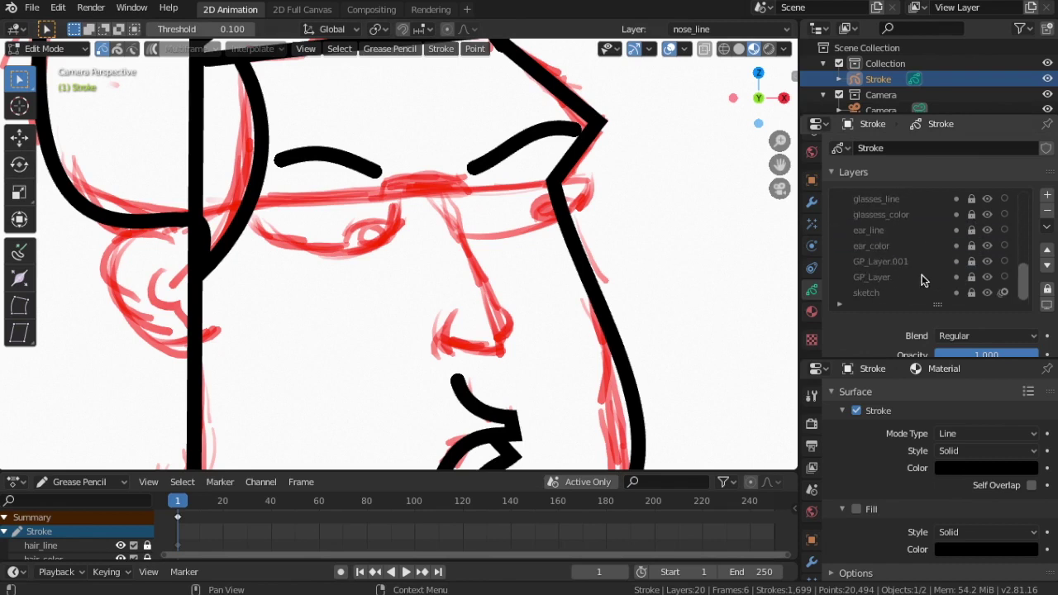
pyautogui.click(991, 295)
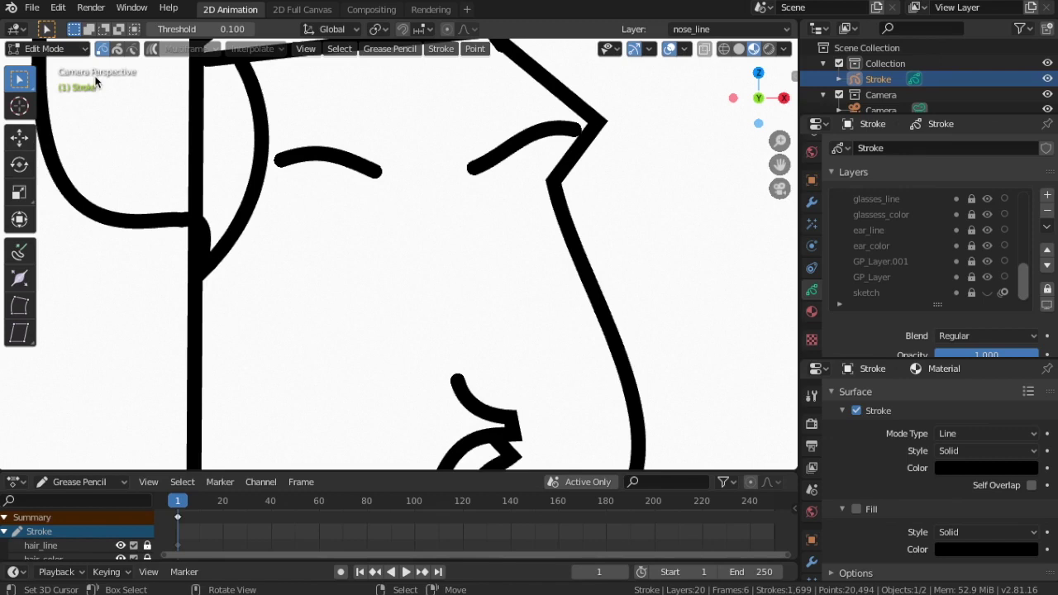
# - Switch back to Draw mode and draw a bent curve down the nose bridge
pyautogui.click(83, 53)
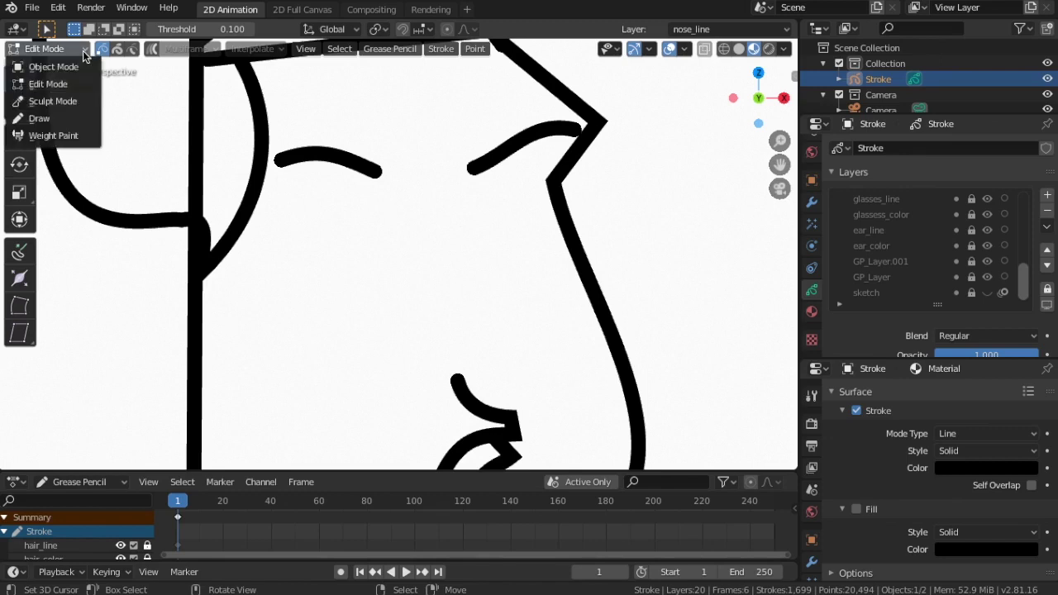
pyautogui.click(37, 120)
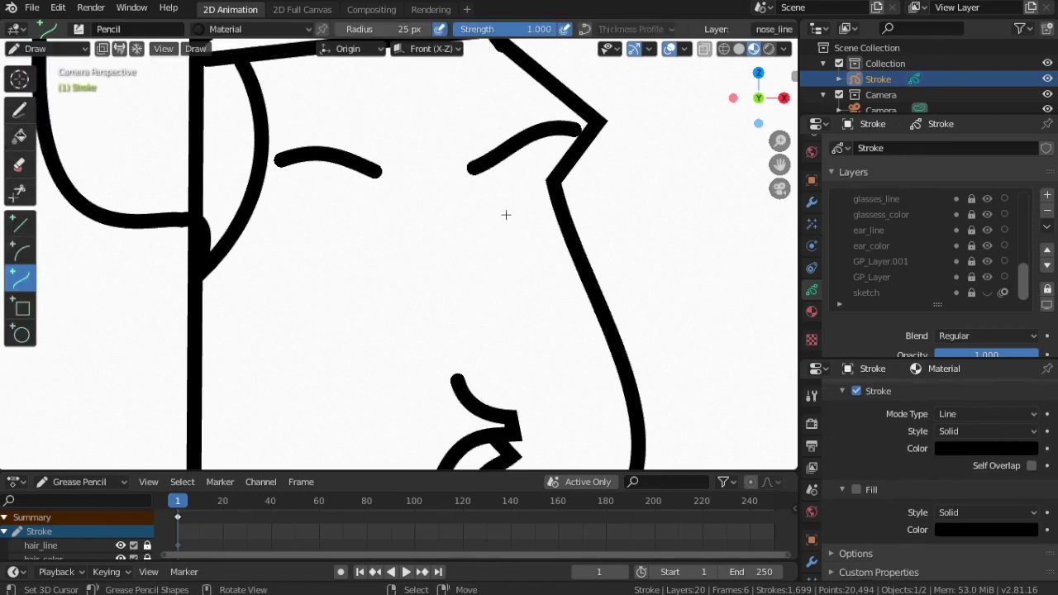
pyautogui.moveTo(438, 182); pyautogui.dragTo(498, 308)
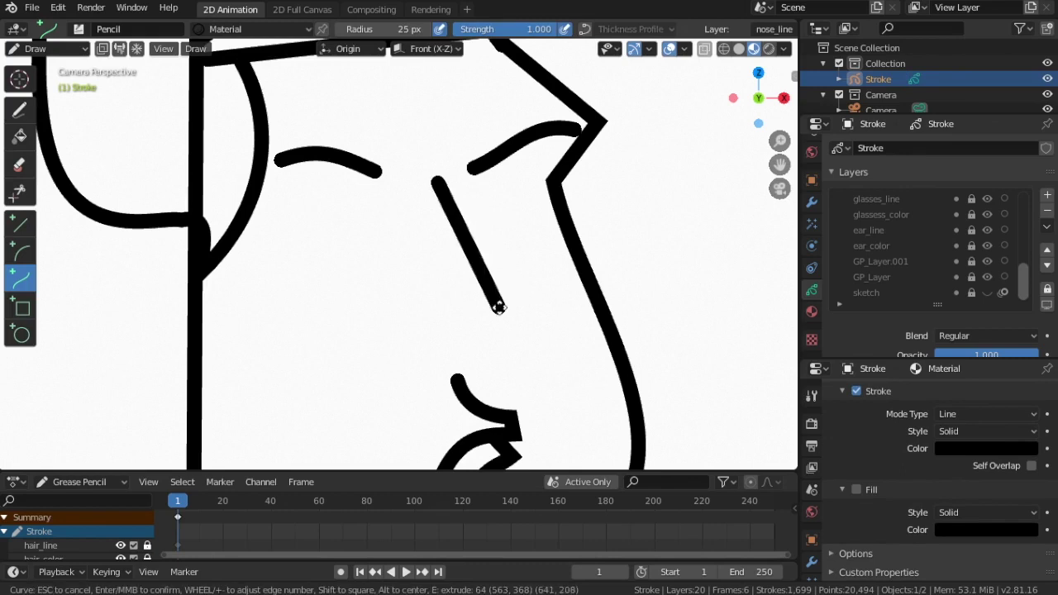
pyautogui.moveTo(481, 268)
pyautogui.mouseDown()
pyautogui.moveTo(433, 290)
pyautogui.moveTo(455, 282)
pyautogui.mouseUp()
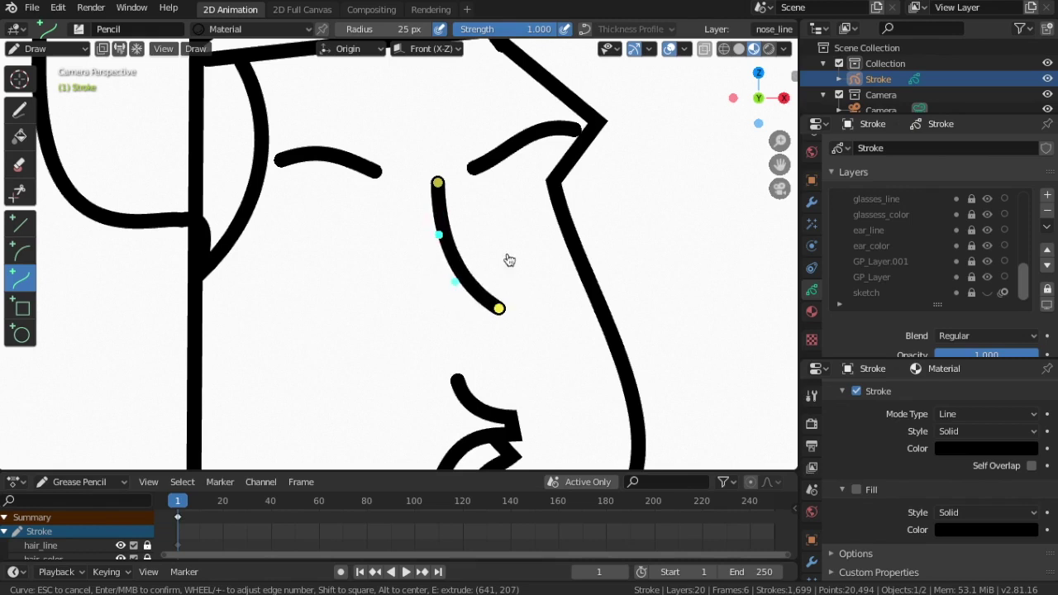
pyautogui.moveTo(441, 177); pyautogui.dragTo(429, 173)
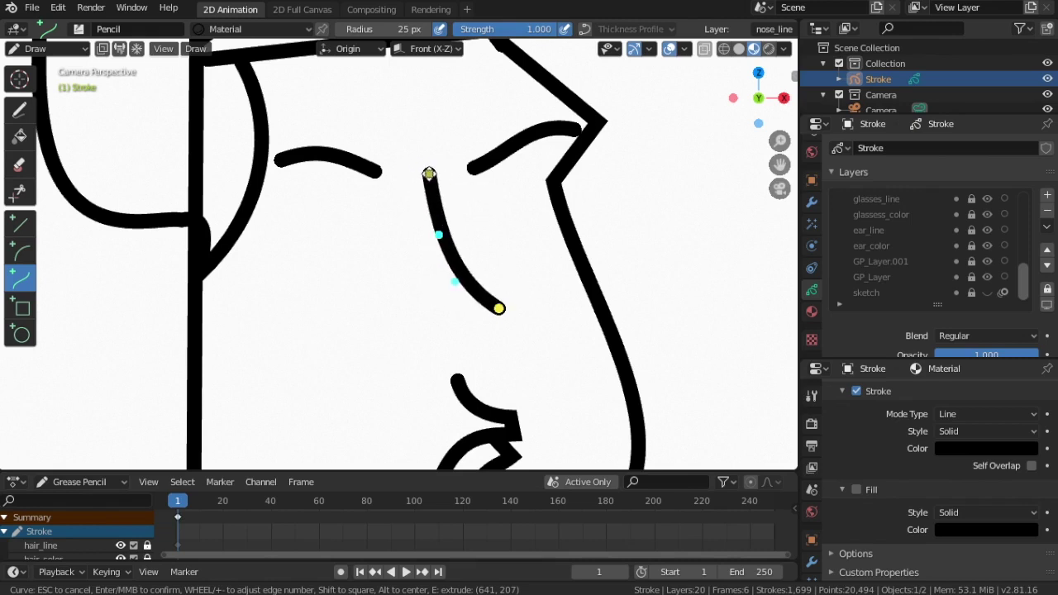
pyautogui.moveTo(500, 311)
pyautogui.mouseDown()
pyautogui.moveTo(505, 304)
pyautogui.moveTo(461, 283)
pyautogui.mouseUp()
pyautogui.moveTo(439, 236); pyautogui.dragTo(436, 239)
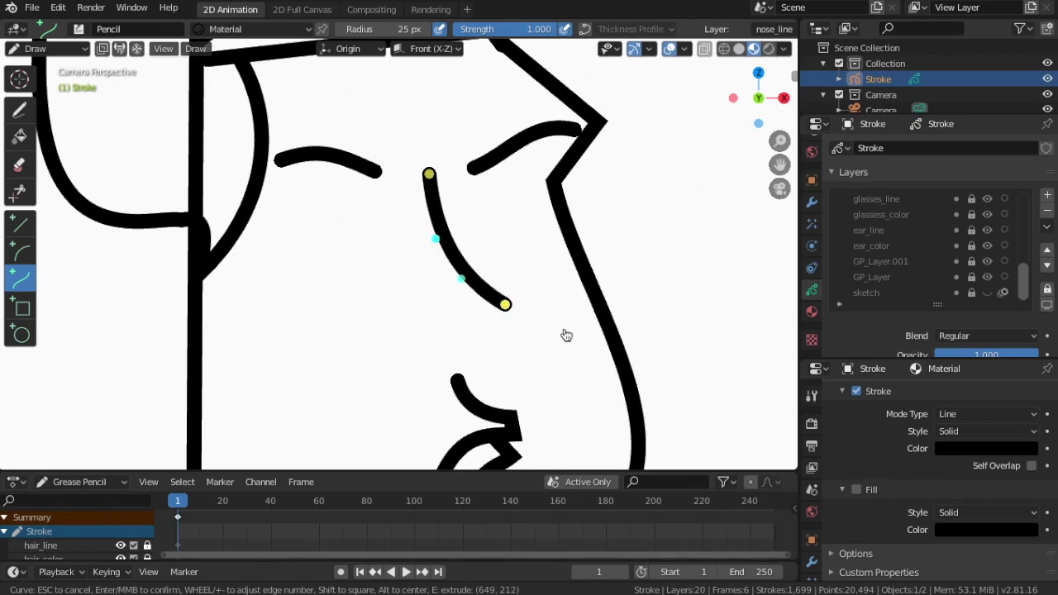
# - Extend the nose curve downward, then leftward beneath the nose
pyautogui.press('e')
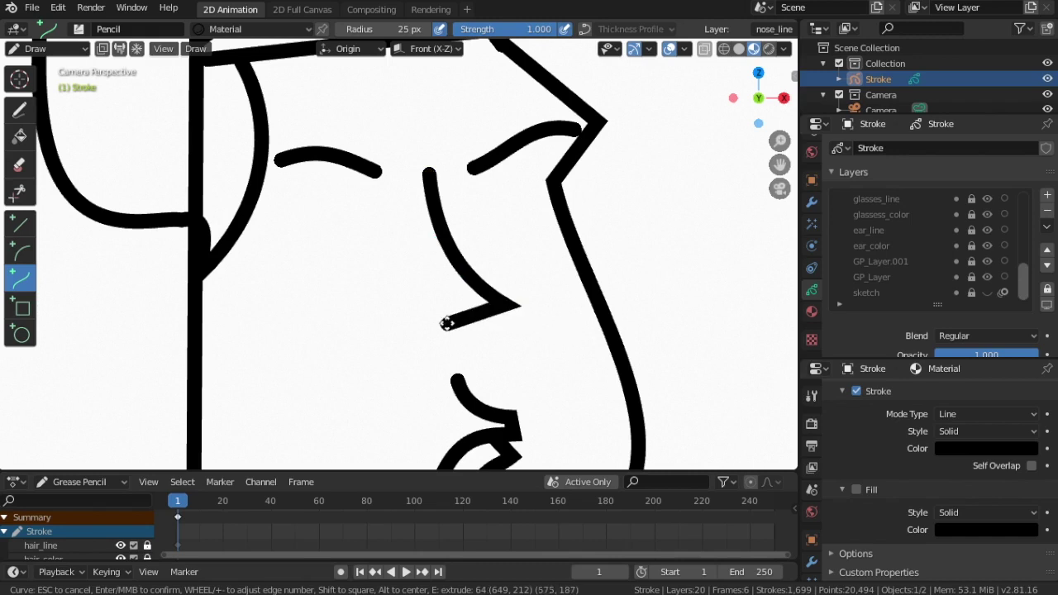
pyautogui.click(449, 322)
pyautogui.moveTo(493, 331); pyautogui.dragTo(478, 345)
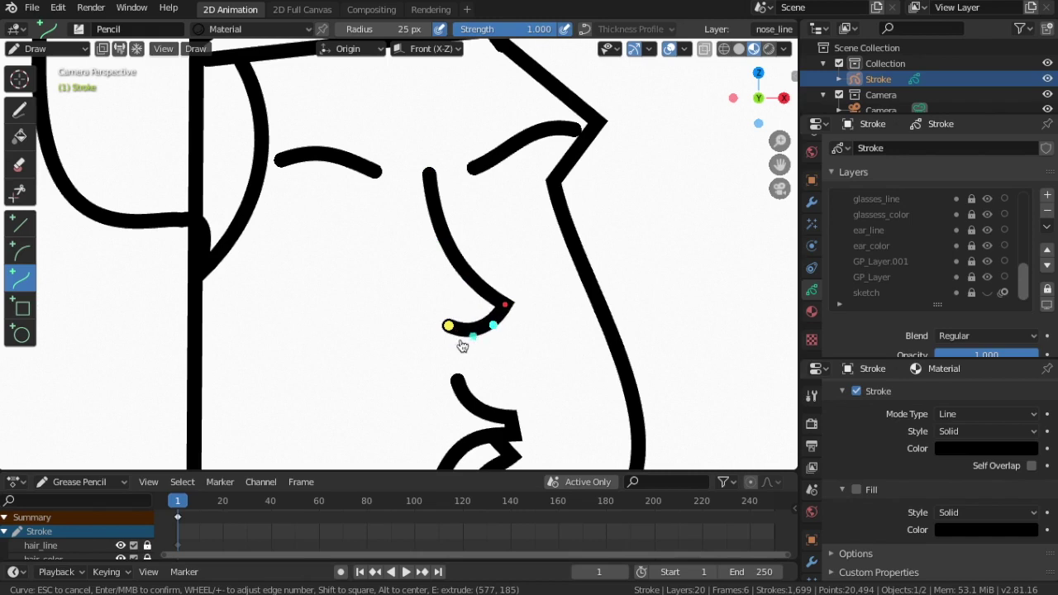
pyautogui.moveTo(448, 326); pyautogui.dragTo(454, 347)
pyautogui.press('e')
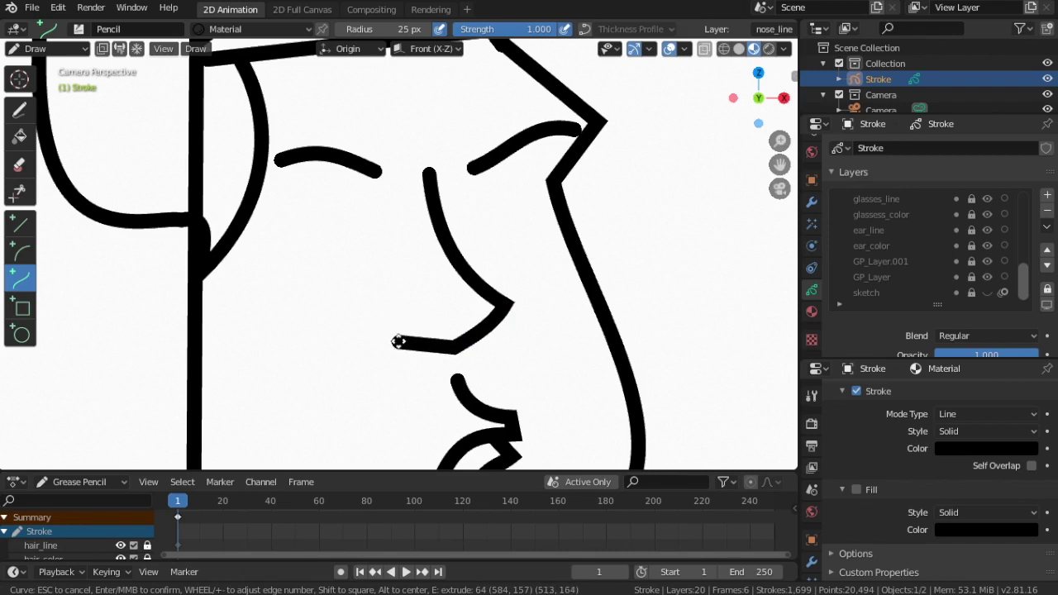
pyautogui.click(397, 342)
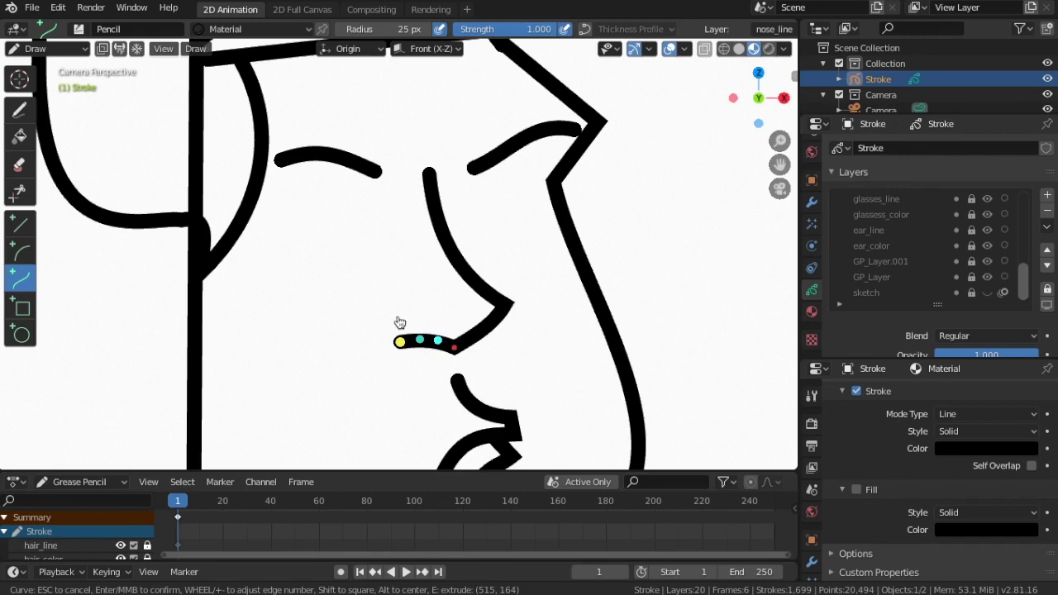
# - Commit the nose line, then draw and shape a curled nostril curve at the tip and confirm
pyautogui.press('Return')
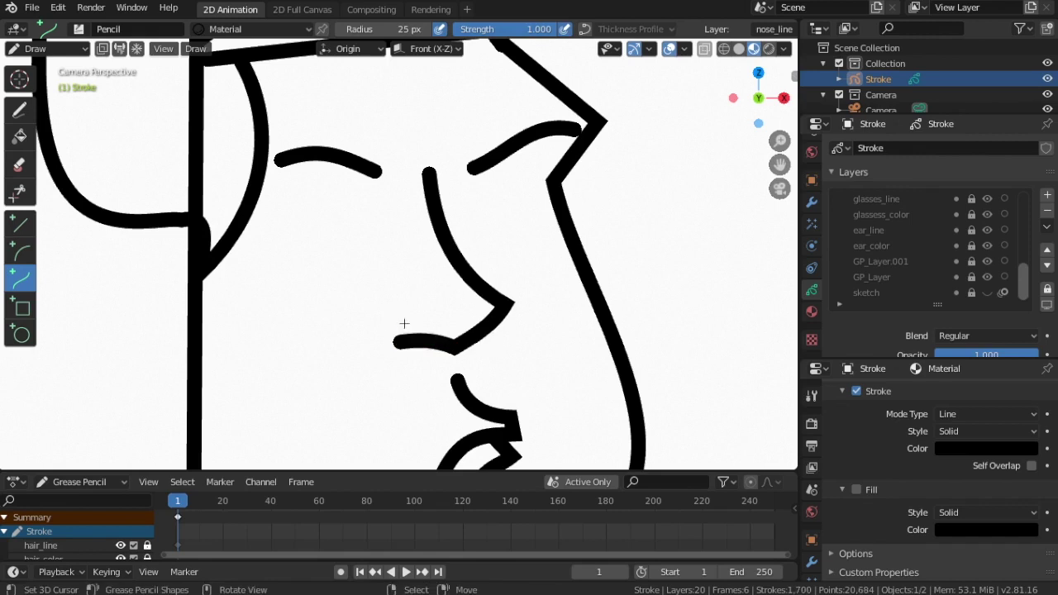
pyautogui.moveTo(407, 289)
pyautogui.mouseDown()
pyautogui.moveTo(393, 354)
pyautogui.moveTo(374, 300)
pyautogui.mouseUp()
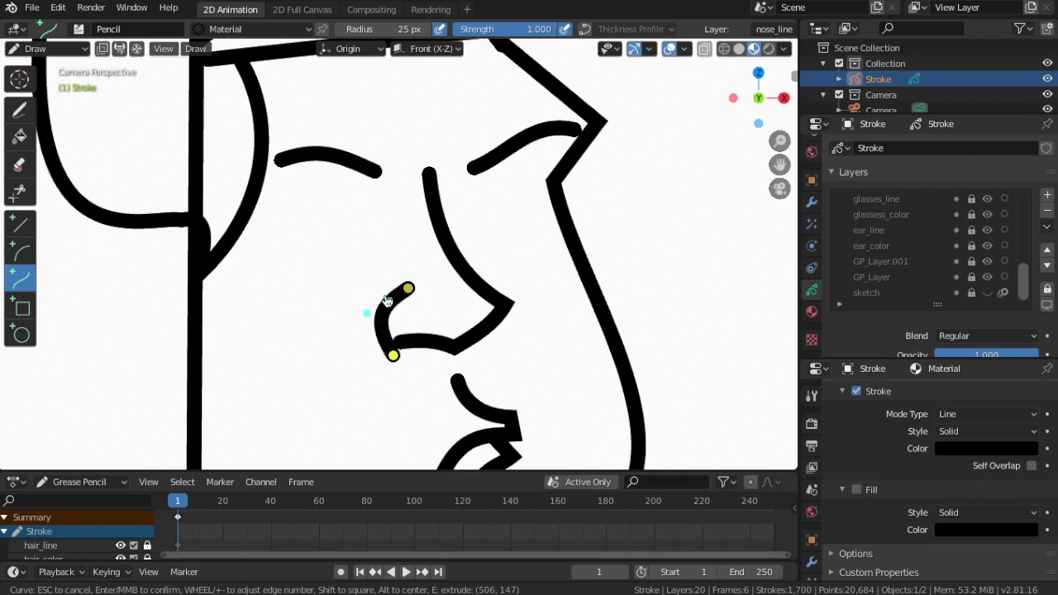
pyautogui.moveTo(394, 356); pyautogui.dragTo(394, 349)
pyautogui.moveTo(366, 313); pyautogui.dragTo(402, 280)
pyautogui.moveTo(393, 351); pyautogui.dragTo(398, 345)
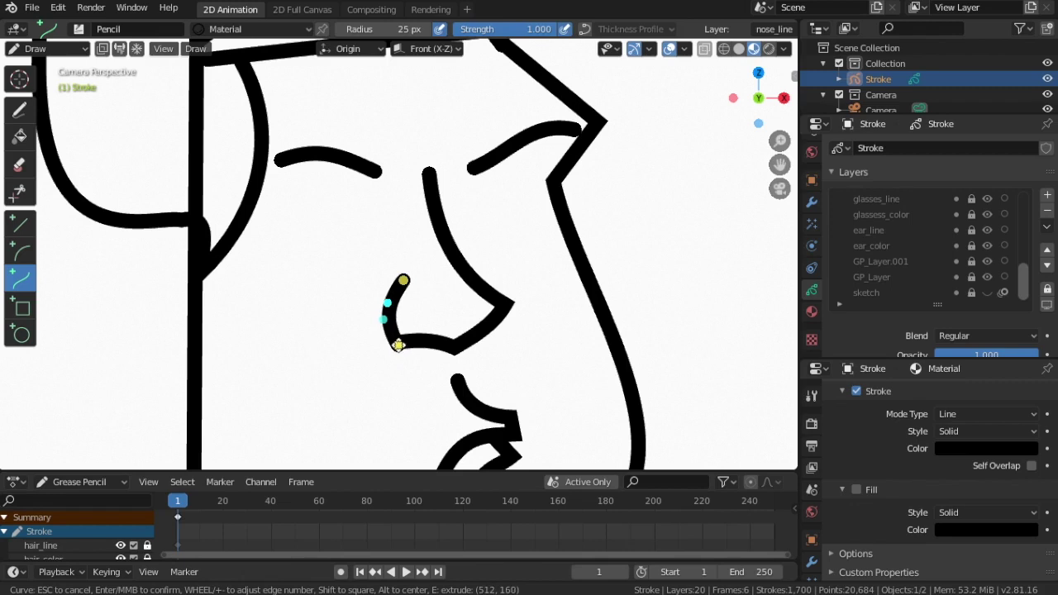
pyautogui.moveTo(403, 280)
pyautogui.mouseDown()
pyautogui.moveTo(373, 280)
pyautogui.moveTo(363, 308)
pyautogui.moveTo(372, 331)
pyautogui.mouseUp()
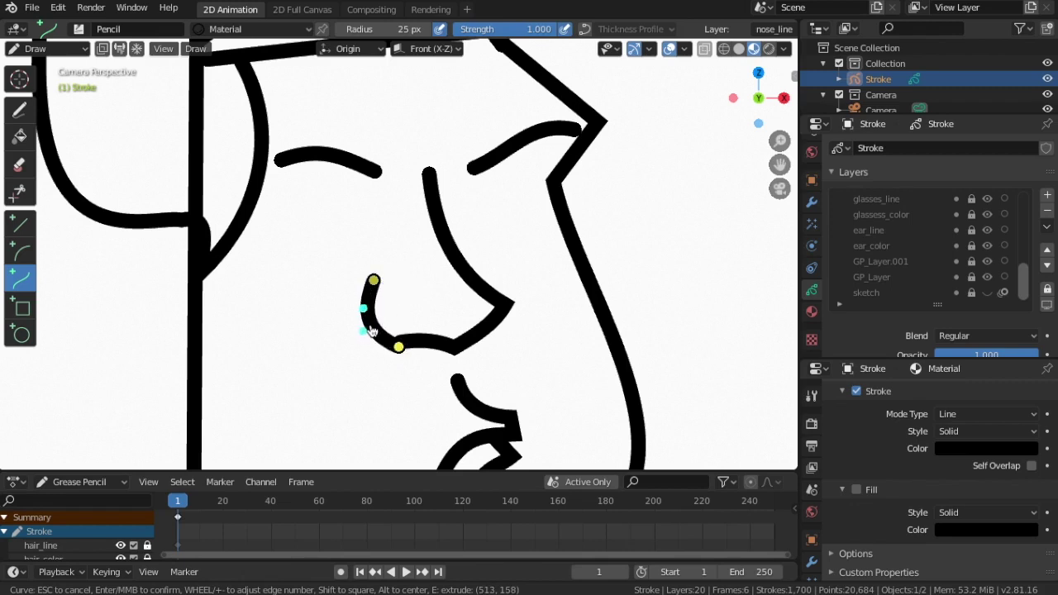
pyautogui.moveTo(374, 280); pyautogui.dragTo(381, 285)
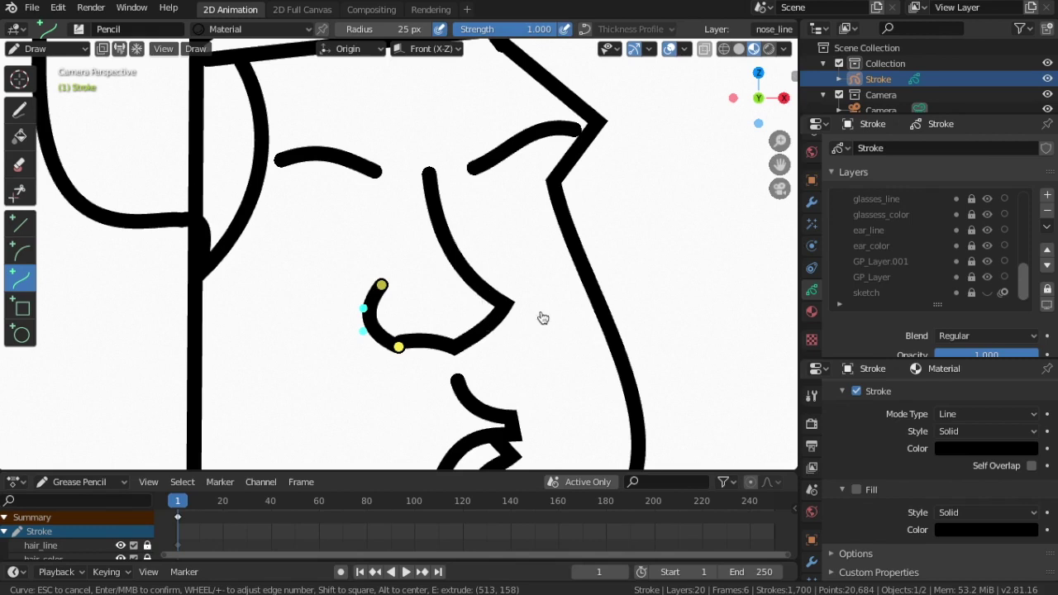
pyautogui.press('Return')
pyautogui.scroll(-4, 509, 322)
pyautogui.scroll(2, 508, 324)
pyautogui.scroll(-2, 509, 324)
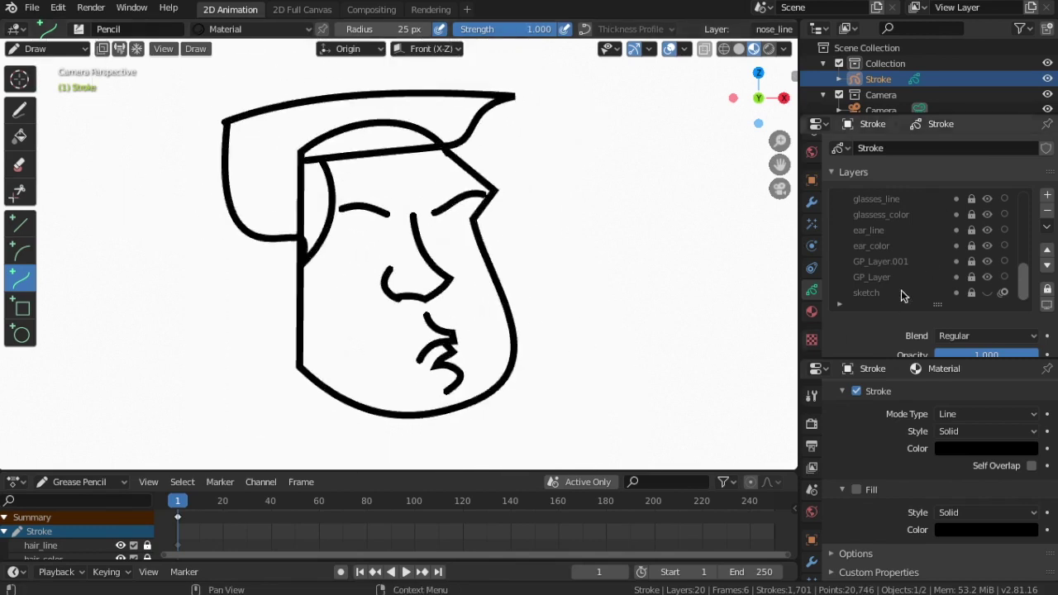
# - Show the red sketch layer, switch to Edit Mode, and select the whole nose stroke
pyautogui.click(987, 292)
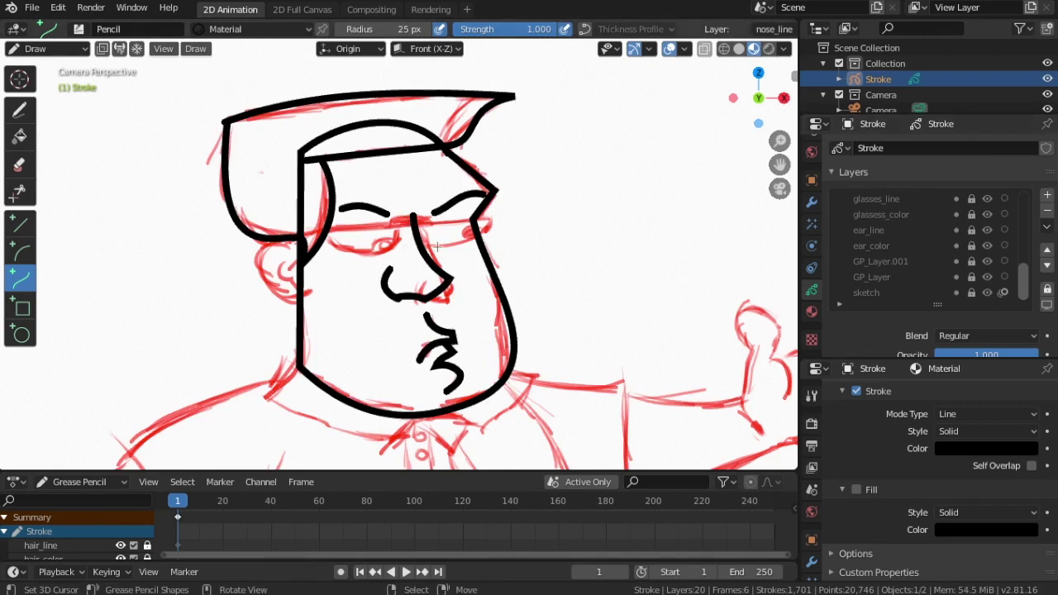
pyautogui.click(50, 48)
pyautogui.click(37, 80)
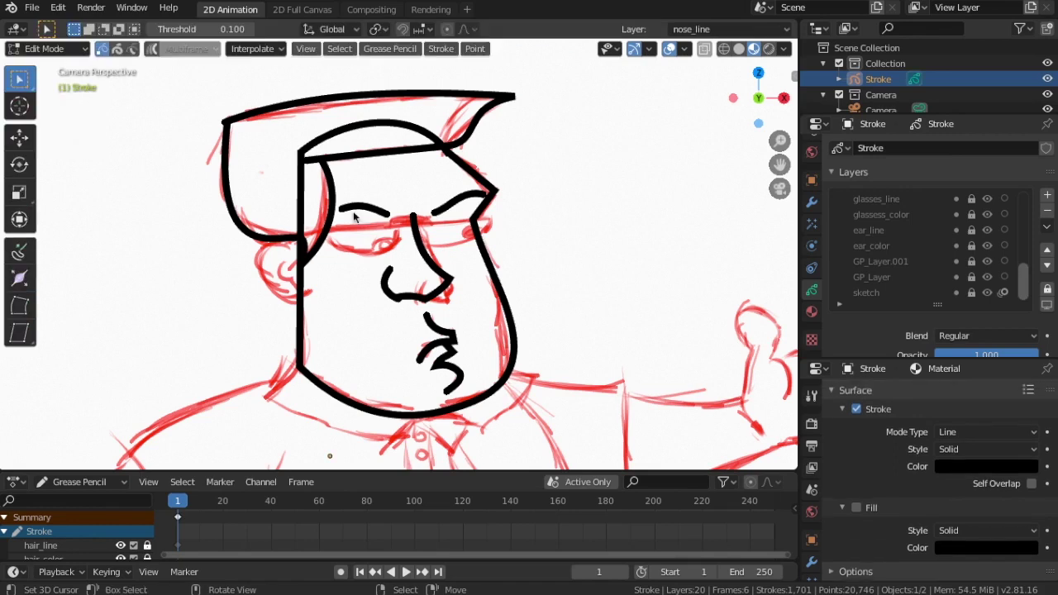
pyautogui.click(438, 295)
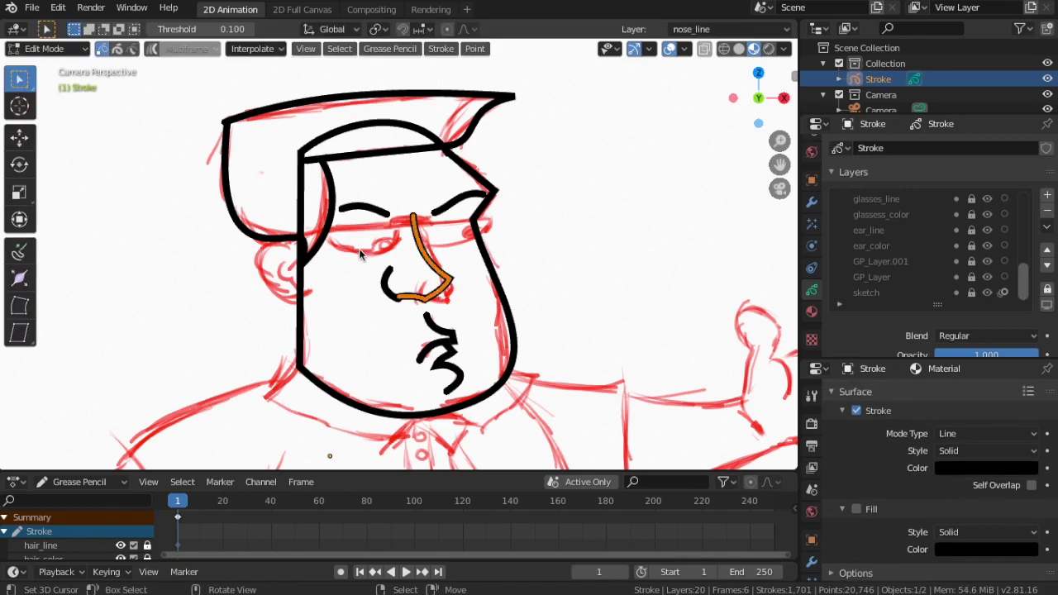
pyautogui.moveTo(362, 248); pyautogui.dragTo(436, 313)
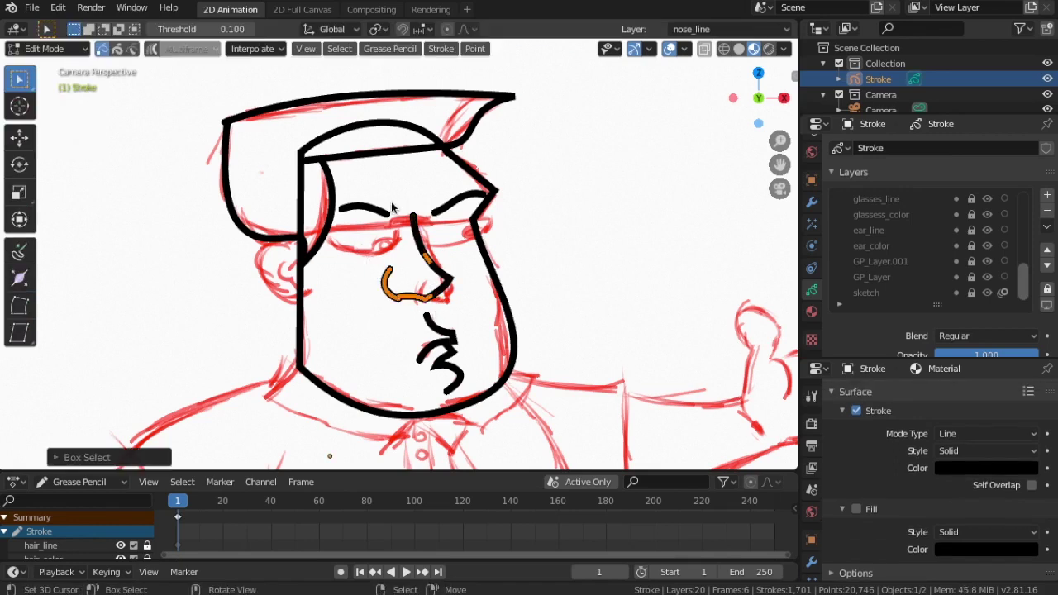
pyautogui.click(426, 258)
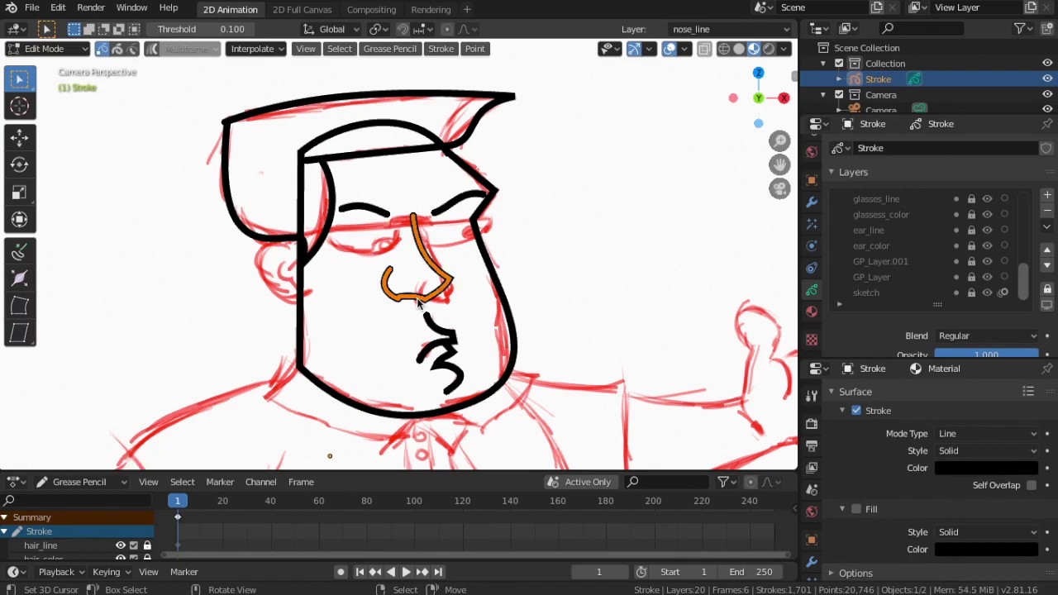
# - Move the nose stroke over the sketched nose, scale it to about 0.84, then deselect
pyautogui.press('g')
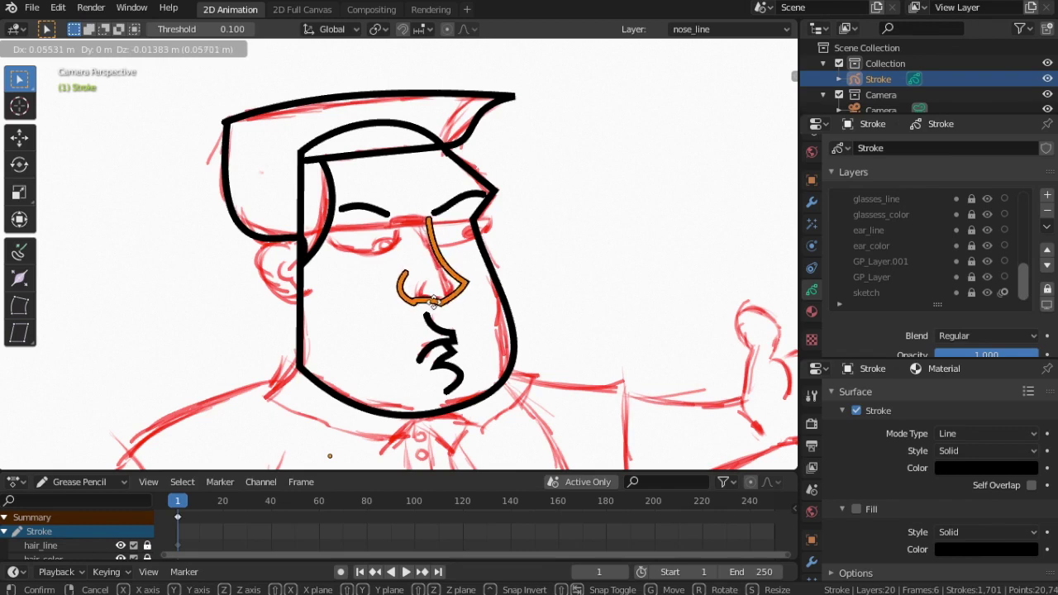
pyautogui.click(520, 335)
pyautogui.press('s')
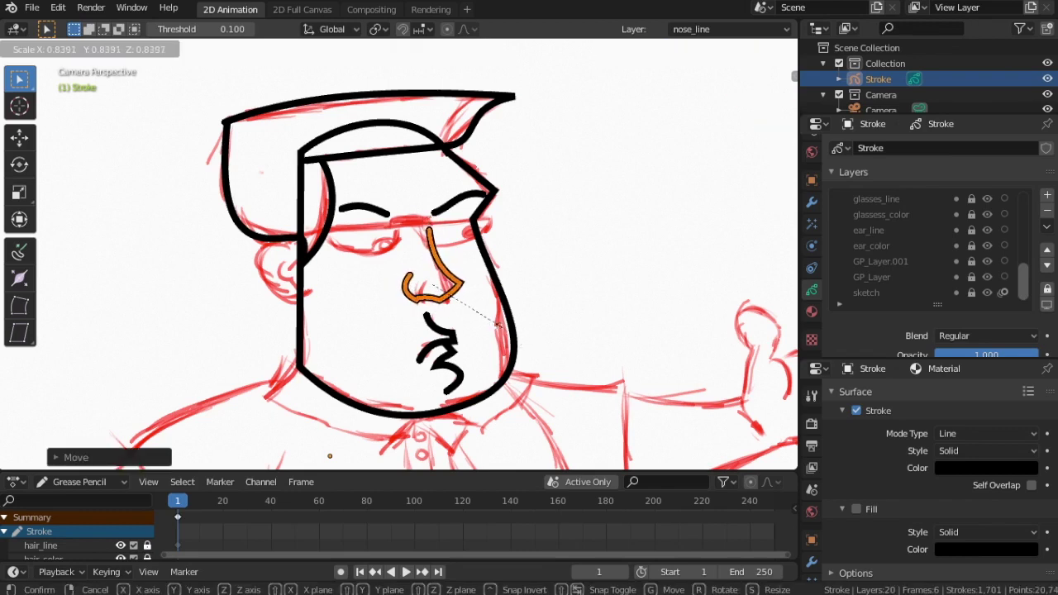
pyautogui.click(506, 335)
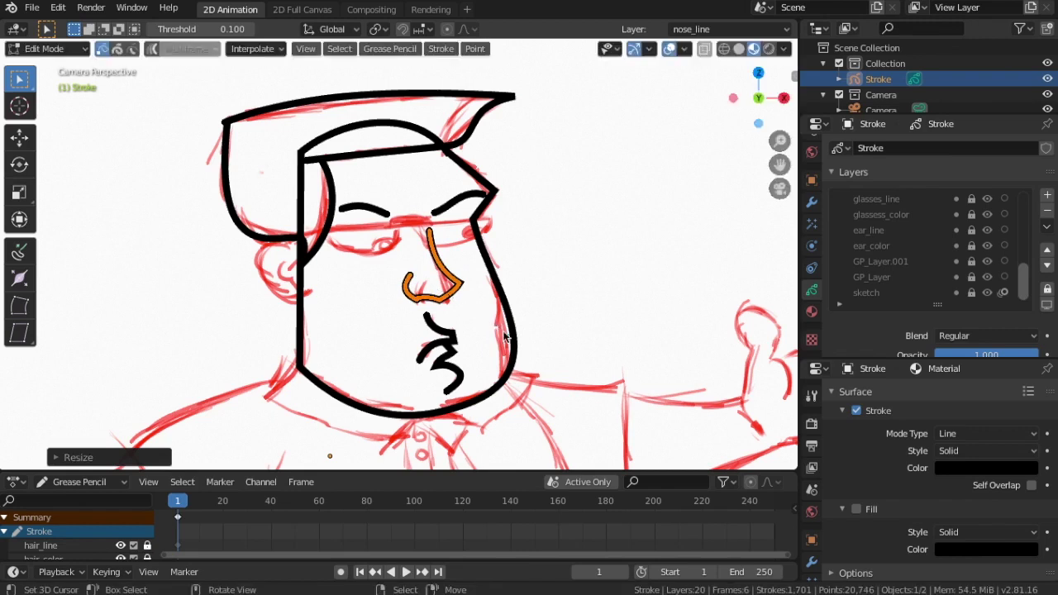
pyautogui.press('g')
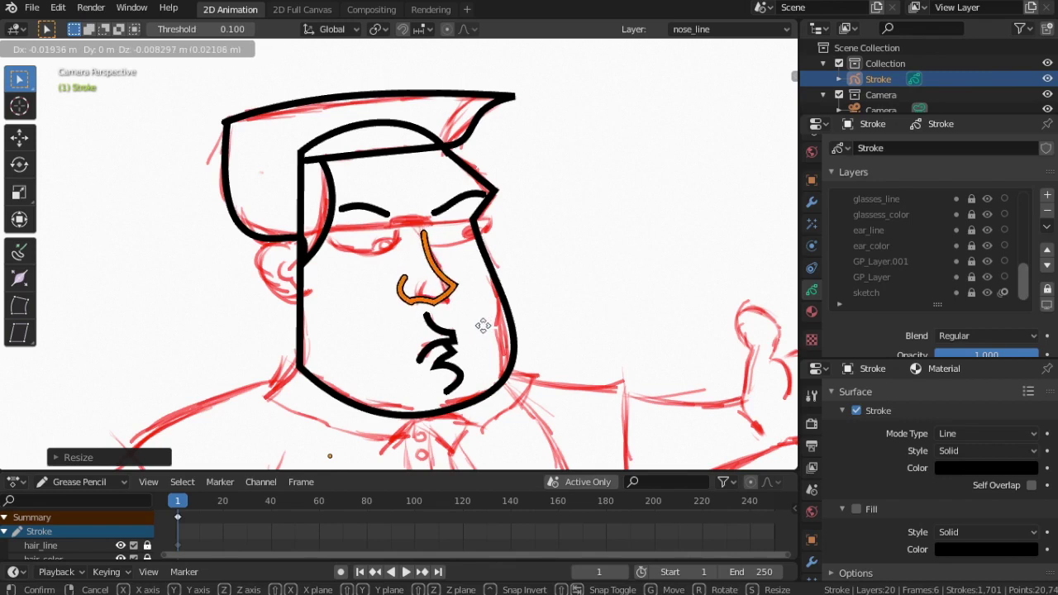
pyautogui.click(476, 325)
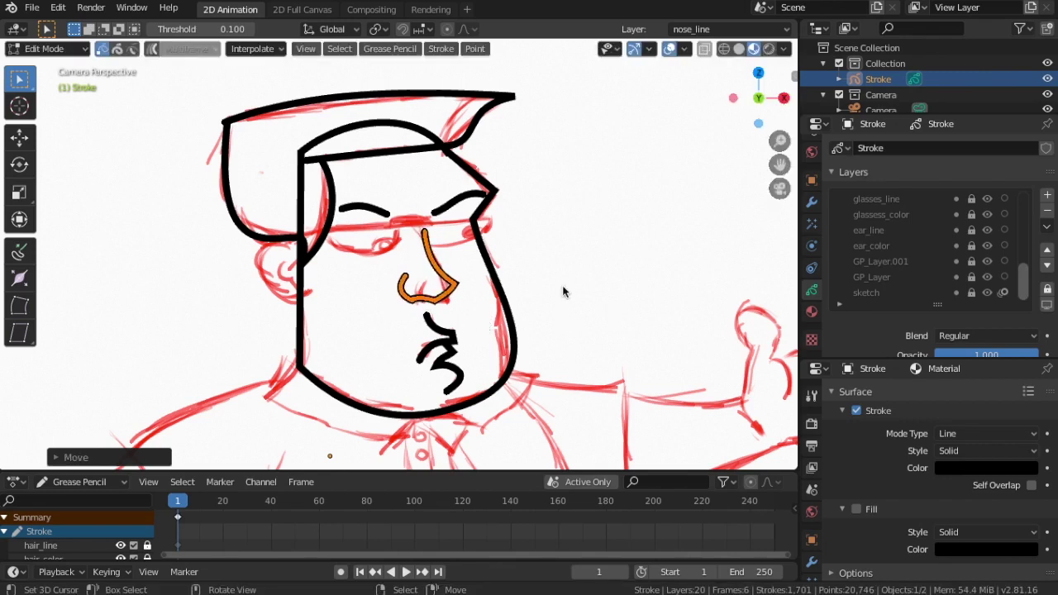
pyautogui.hotkey('alt', 'a')
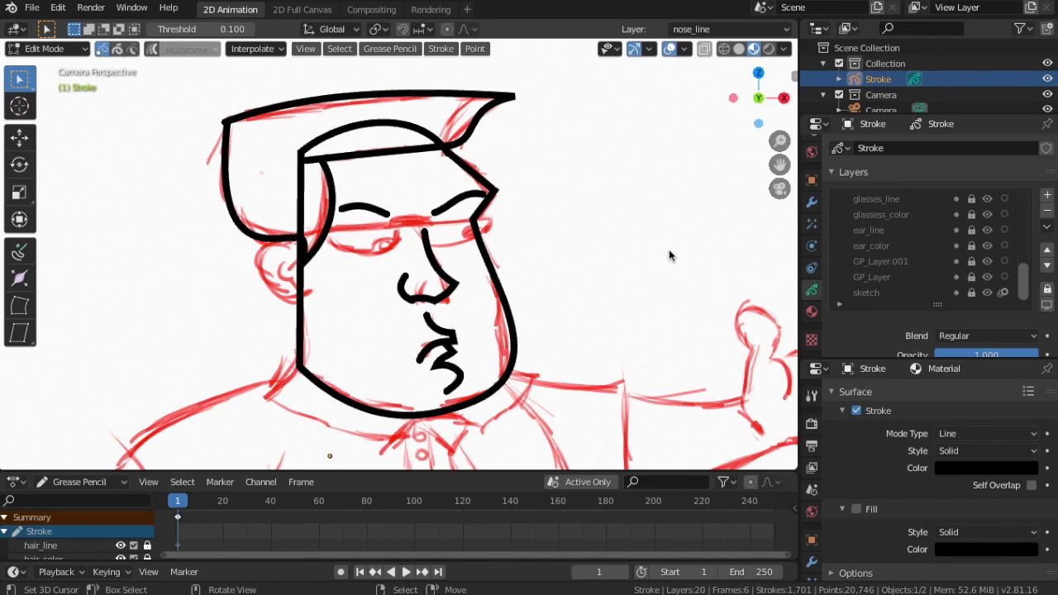
# - Make glasses_line the active layer in the Layers list
pyautogui.scroll(2, 606, 342)
pyautogui.scroll(-2, 604, 343)
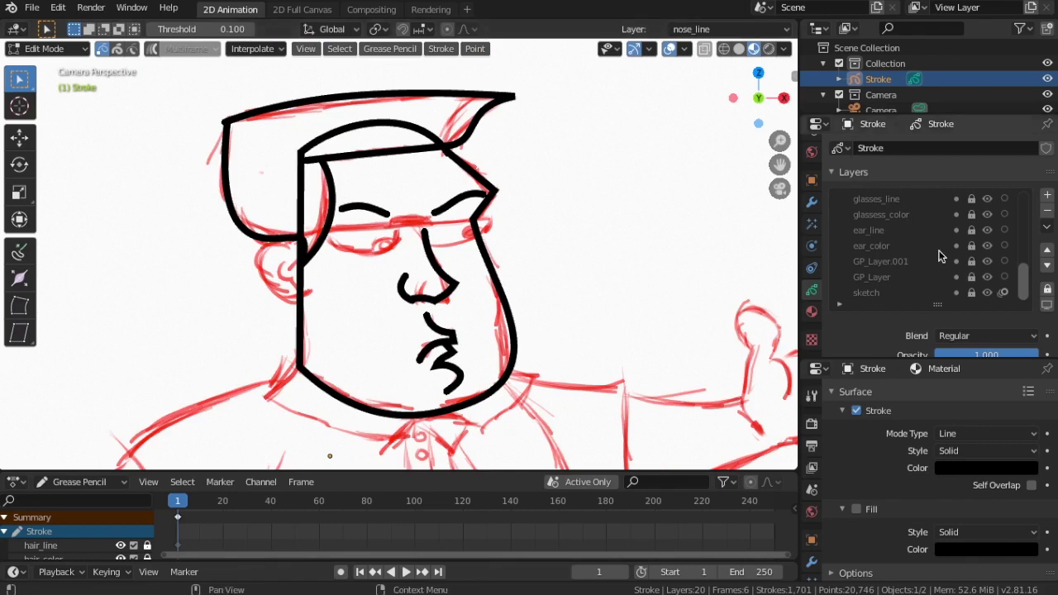
pyautogui.scroll(3, 847, 265)
pyautogui.scroll(2, 847, 265)
pyautogui.scroll(-4, 925, 268)
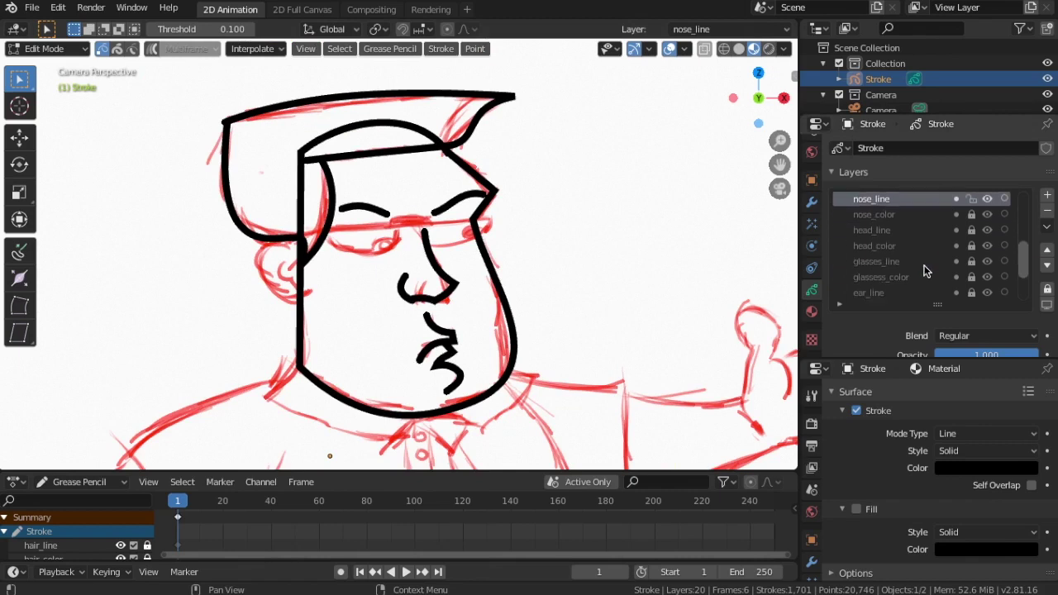
pyautogui.click(882, 263)
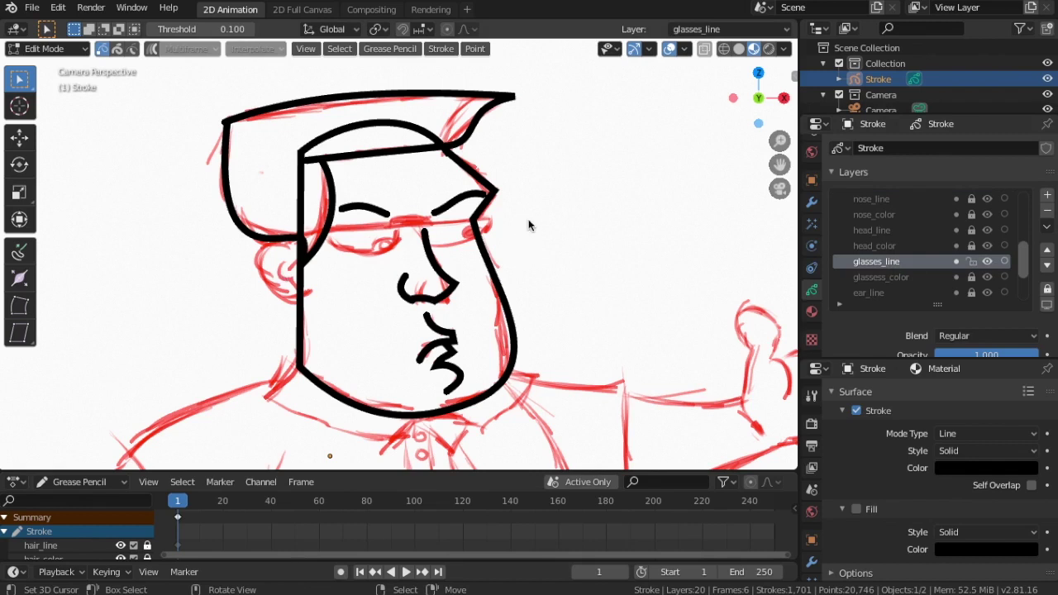
# - Make ear_line the active layer and return to Draw mode
pyautogui.scroll(1, 884, 258)
pyautogui.scroll(2, 881, 257)
pyautogui.scroll(3, 881, 257)
pyautogui.scroll(1, 882, 257)
pyautogui.scroll(-7, 882, 257)
pyautogui.scroll(-5, 879, 253)
pyautogui.scroll(-1, 879, 253)
pyautogui.click(872, 231)
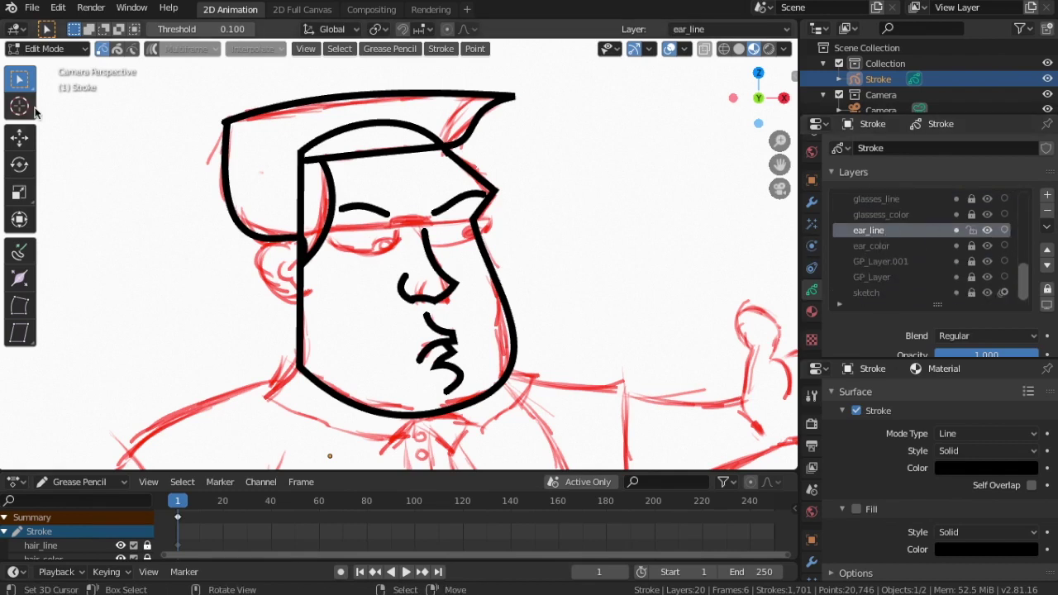
pyautogui.click(45, 48)
pyautogui.click(39, 118)
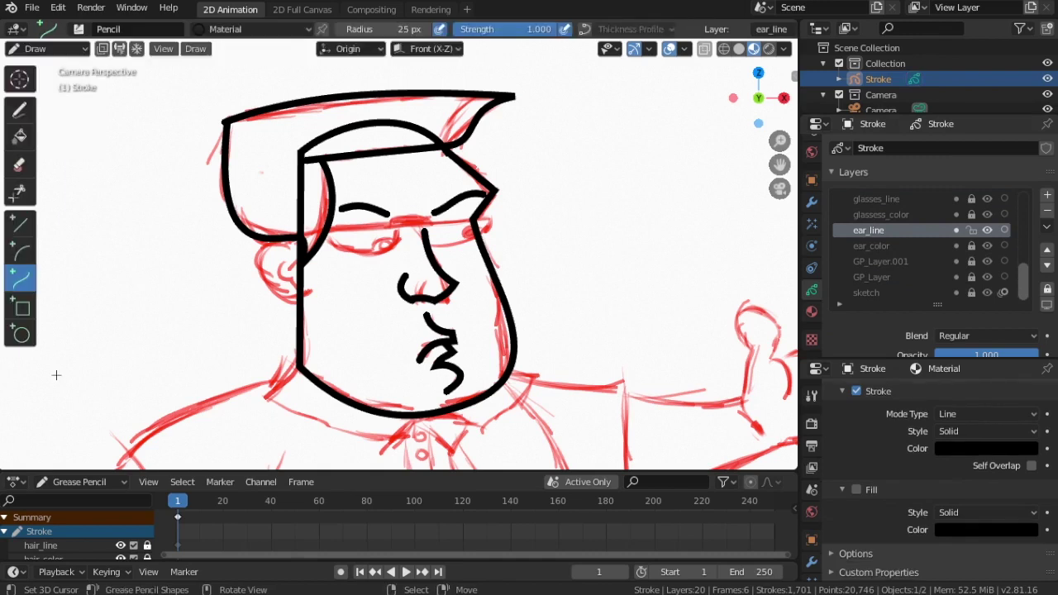
# - Draw an oval ear outline with the Circle tool over the sketched ear, adjust its size, and commit it
pyautogui.click(22, 335)
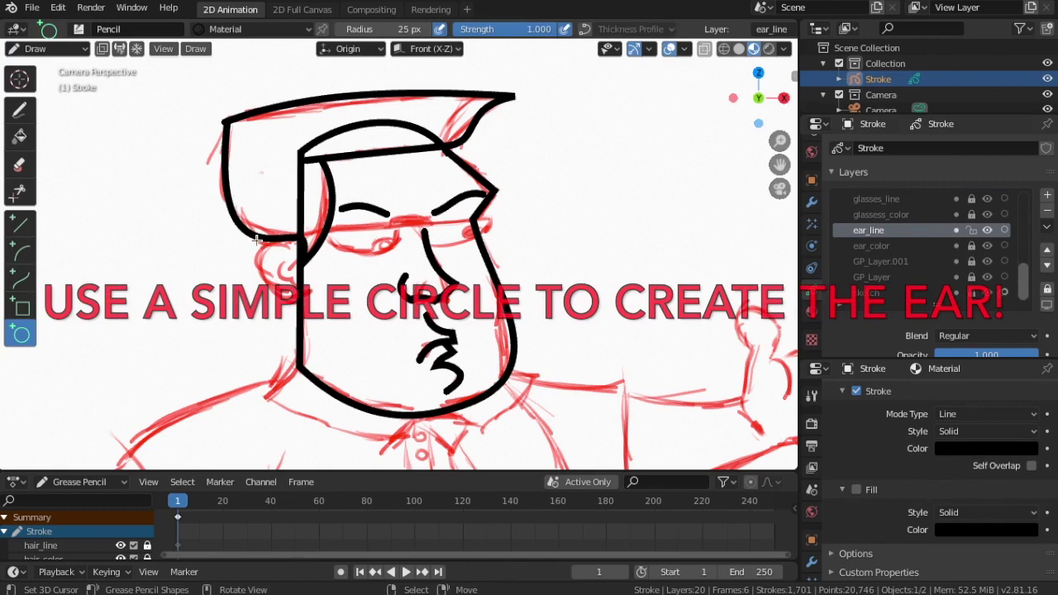
pyautogui.moveTo(253, 234); pyautogui.dragTo(310, 311)
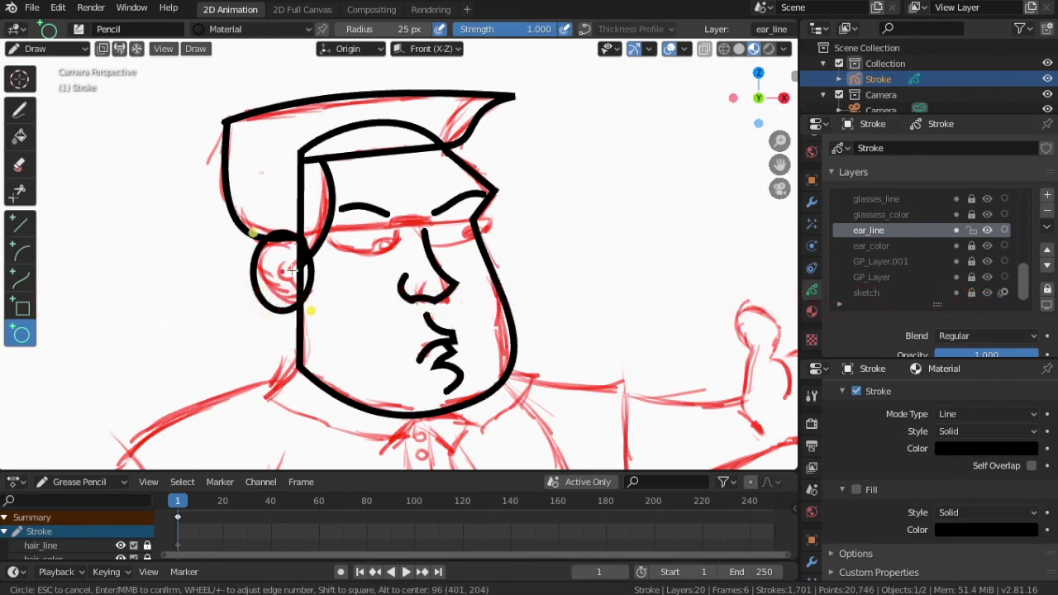
pyautogui.moveTo(253, 234); pyautogui.dragTo(259, 230)
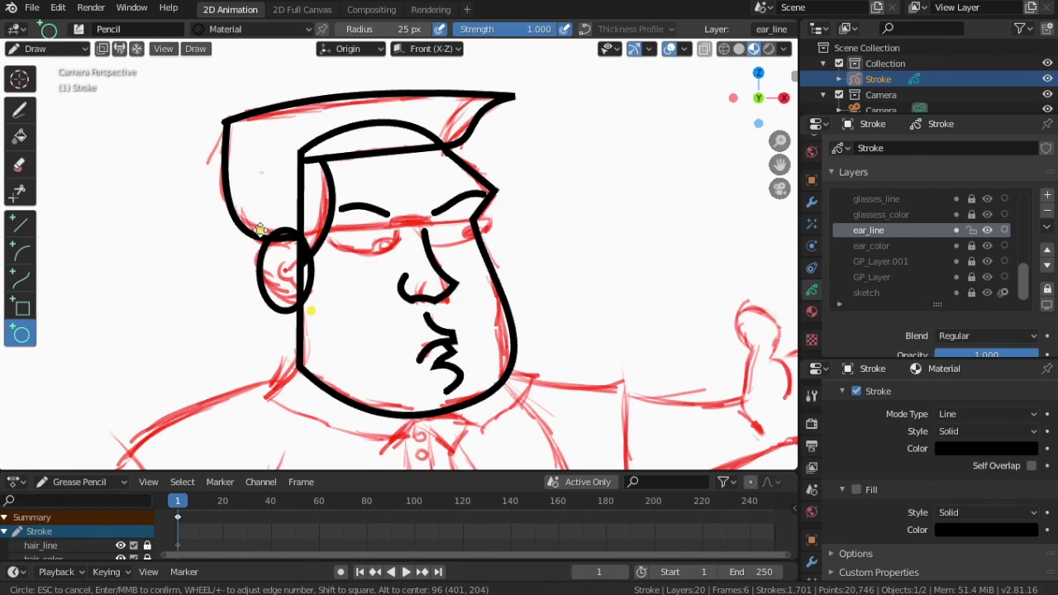
pyautogui.moveTo(310, 312); pyautogui.dragTo(316, 306)
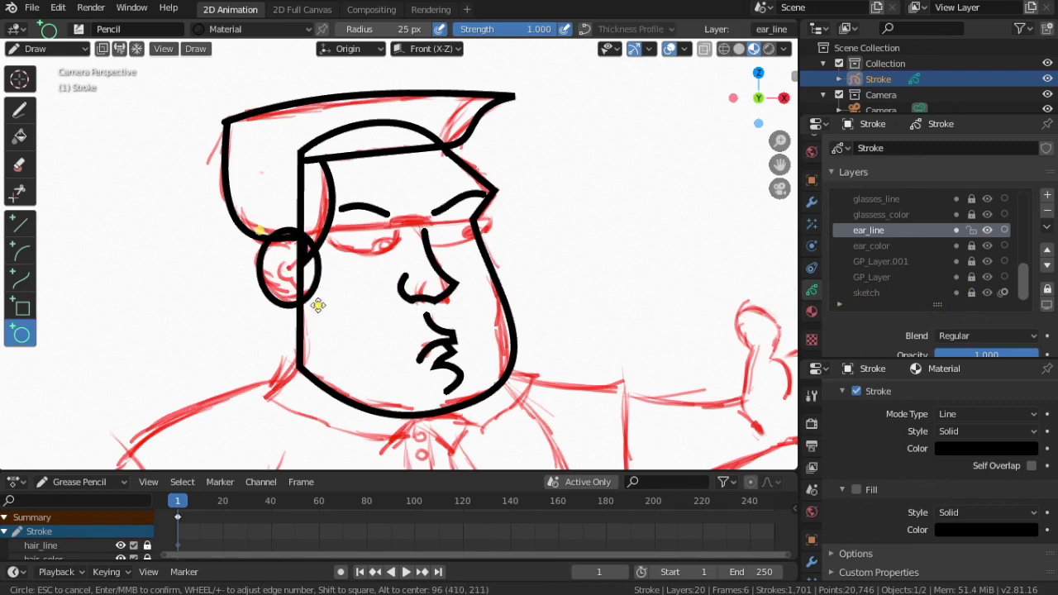
pyautogui.moveTo(258, 232); pyautogui.dragTo(244, 236)
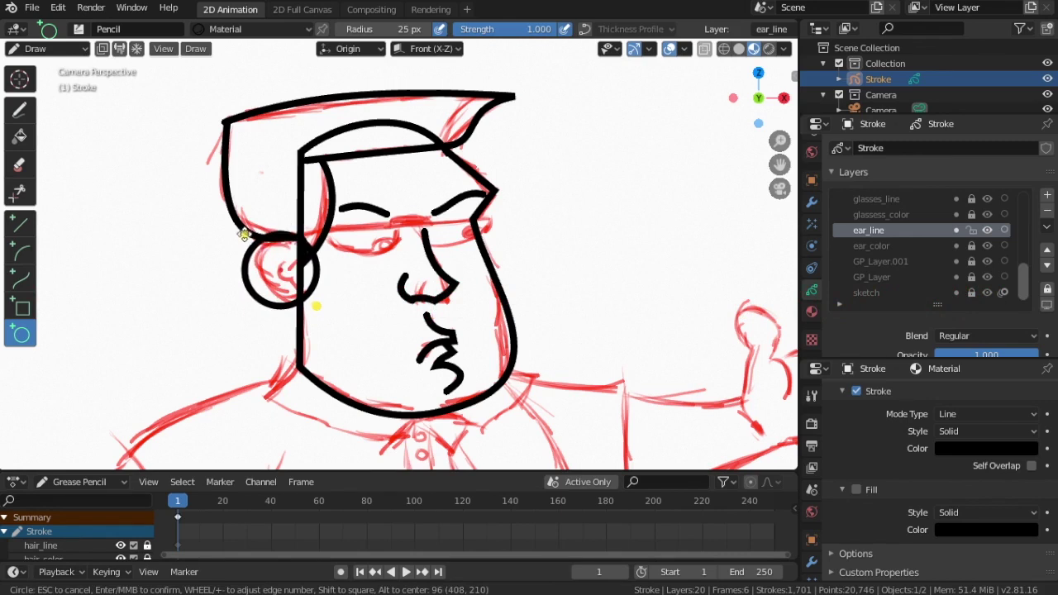
pyautogui.moveTo(319, 308)
pyautogui.mouseDown()
pyautogui.moveTo(309, 315)
pyautogui.moveTo(319, 310)
pyautogui.mouseUp()
pyautogui.moveTo(244, 237); pyautogui.dragTo(258, 234)
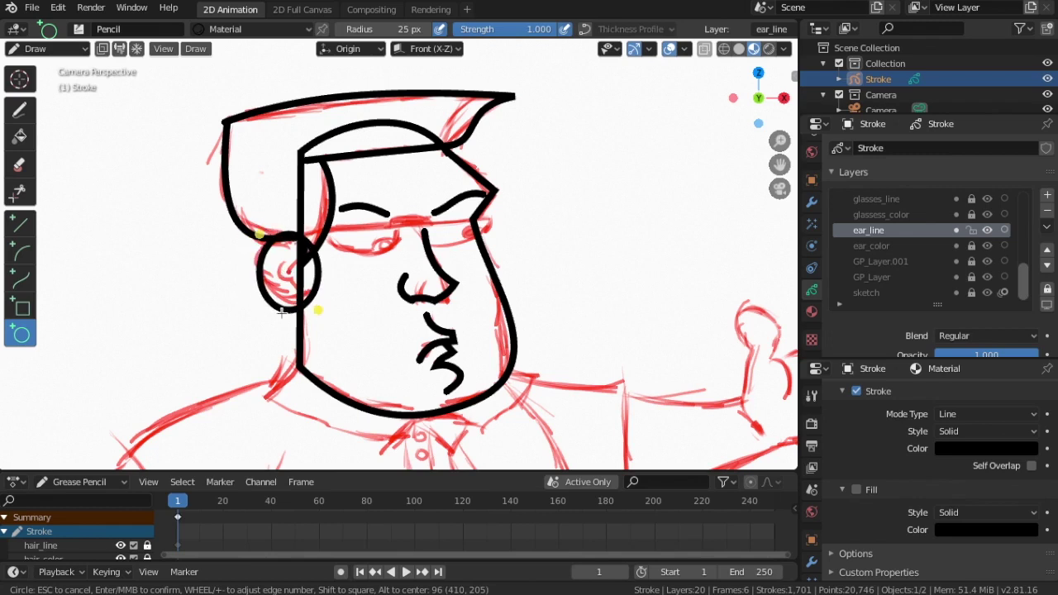
pyautogui.moveTo(317, 310); pyautogui.dragTo(316, 305)
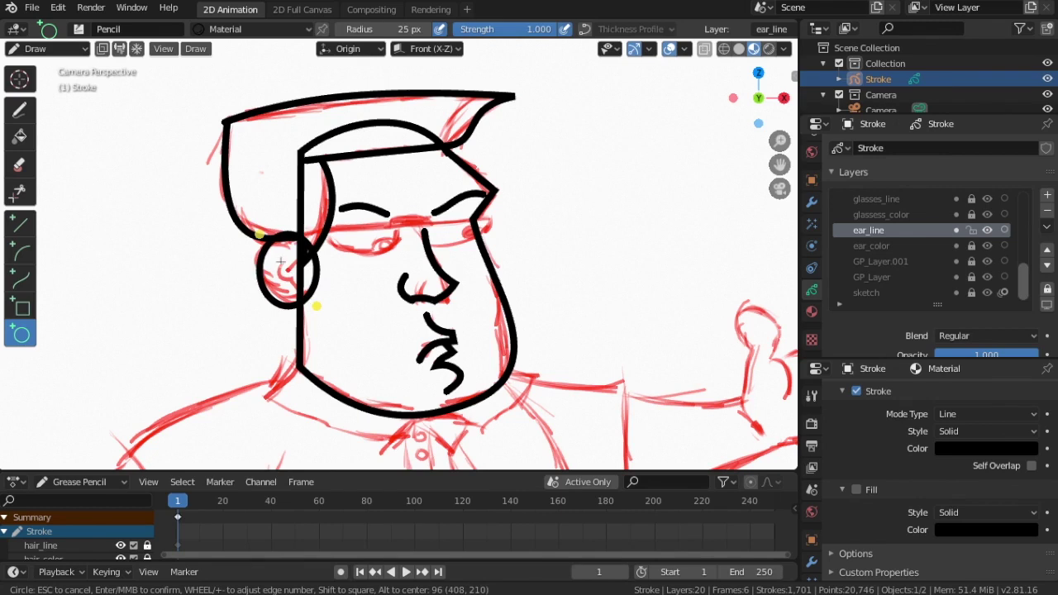
pyautogui.moveTo(261, 234); pyautogui.dragTo(267, 234)
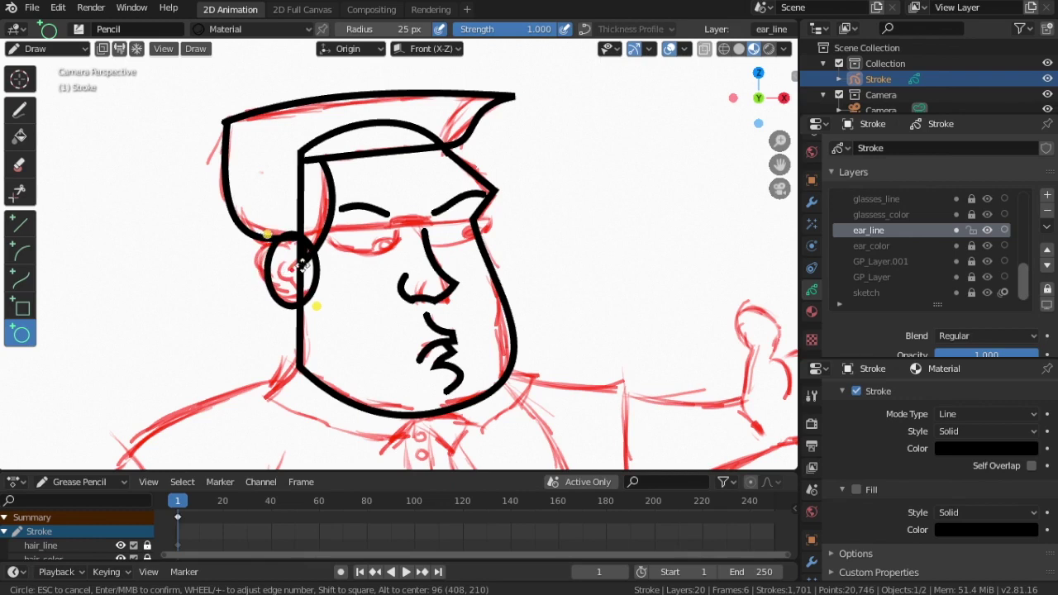
pyautogui.moveTo(301, 265); pyautogui.dragTo(291, 265)
pyautogui.moveTo(306, 305); pyautogui.dragTo(306, 302)
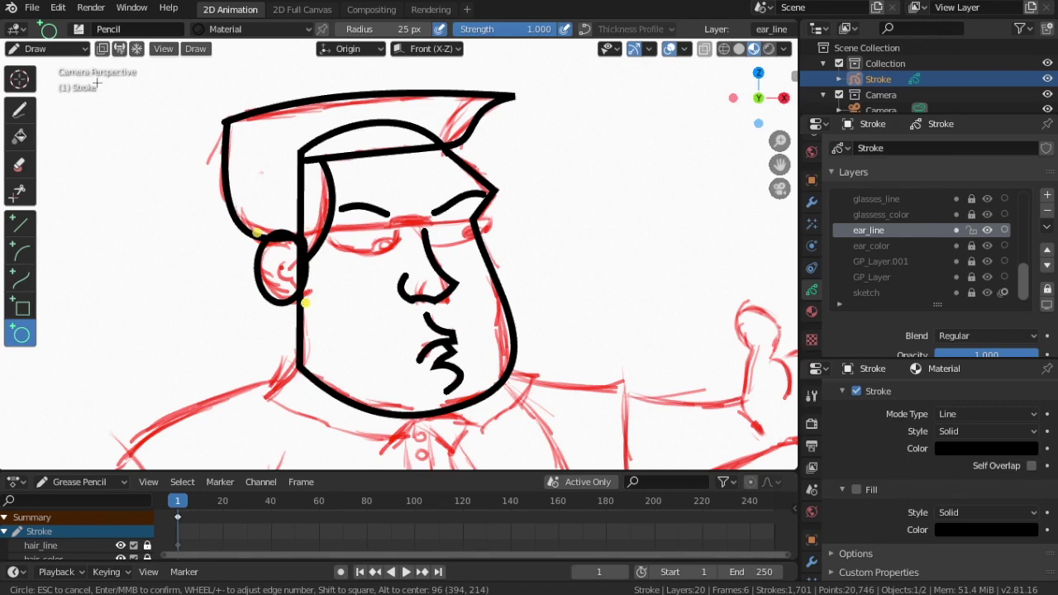
pyautogui.press('Return')
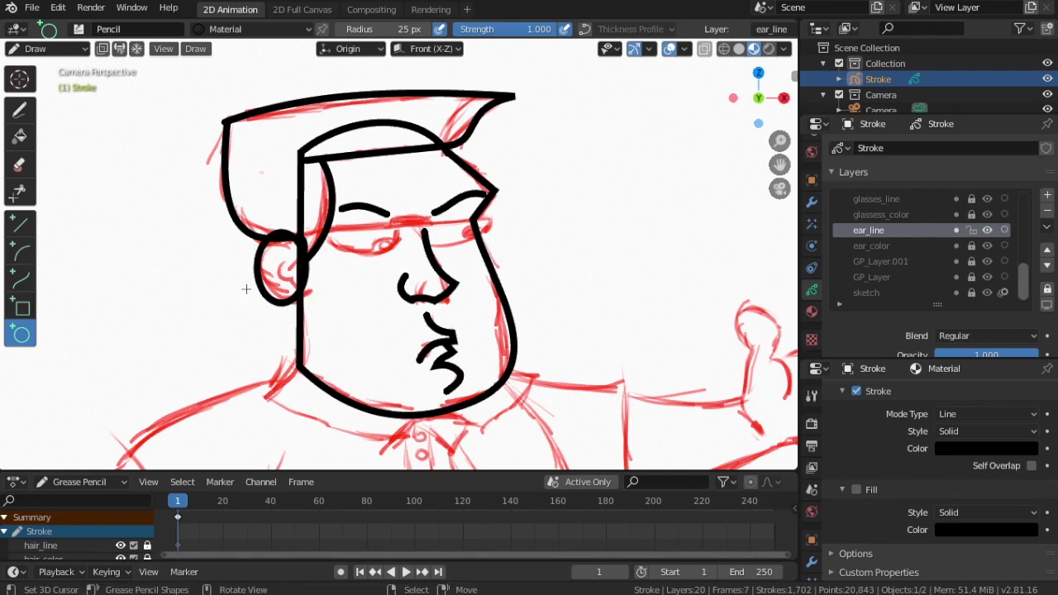
# - Push-sculpt the ear oval into a rounder, snugger shape against the head, then return to Draw mode
pyautogui.click(82, 50)
pyautogui.click(54, 102)
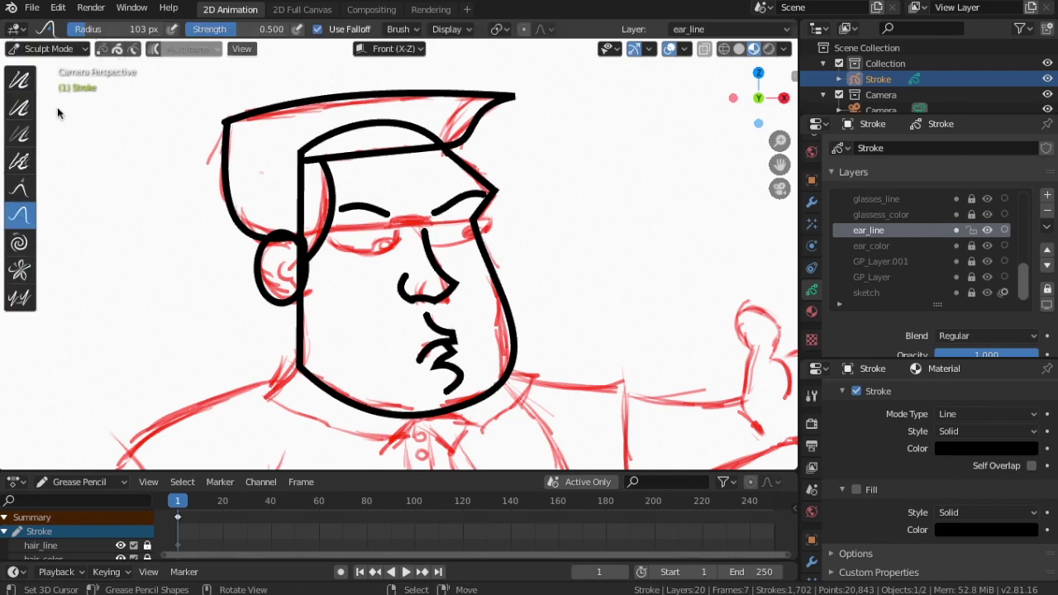
pyautogui.moveTo(267, 307); pyautogui.dragTo(282, 307)
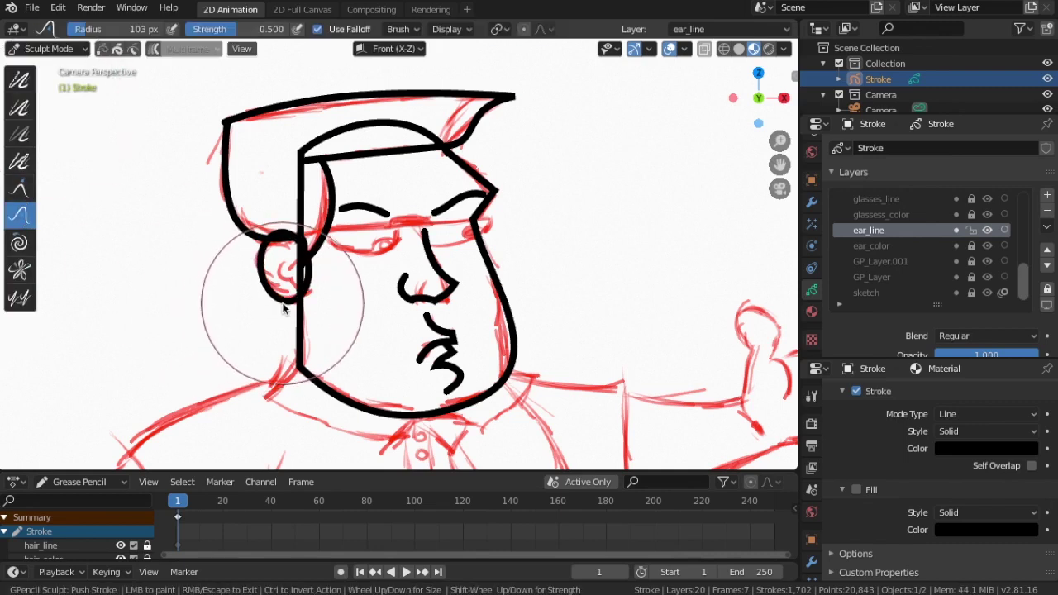
pyautogui.moveTo(249, 231); pyautogui.dragTo(266, 262)
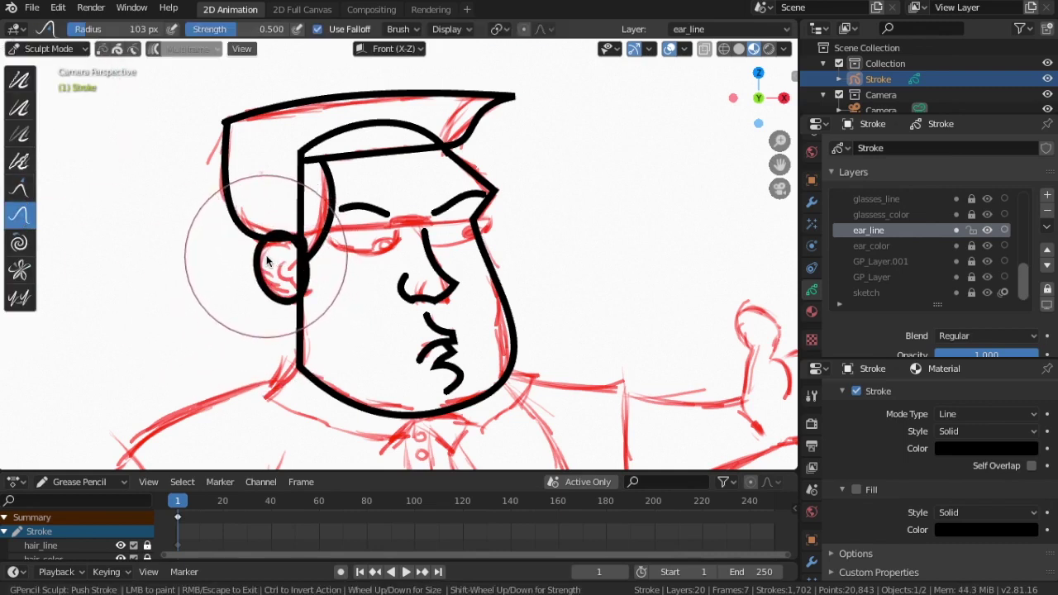
pyautogui.moveTo(272, 295); pyautogui.dragTo(296, 306)
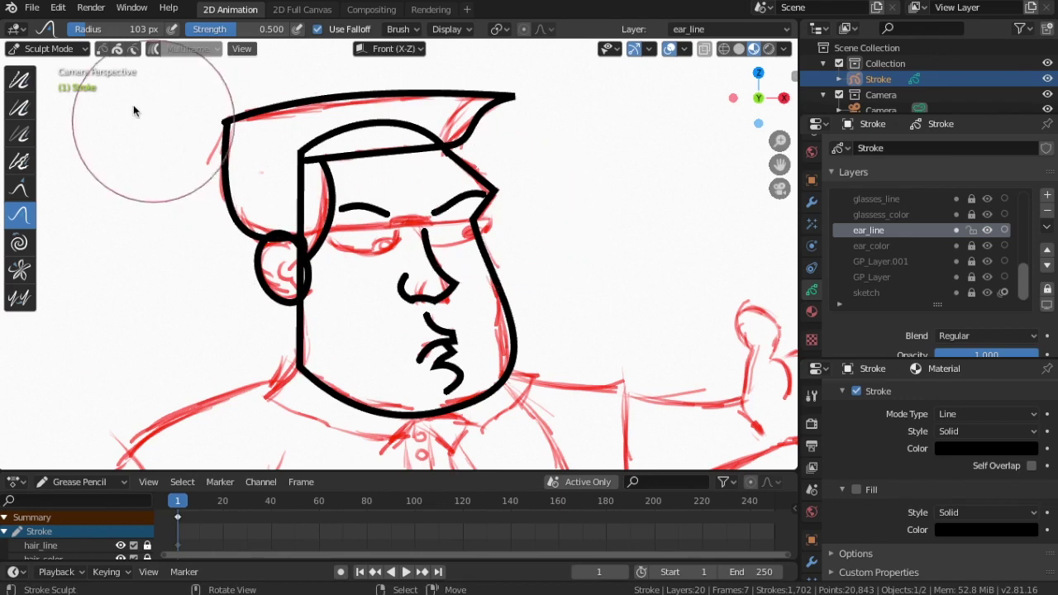
pyautogui.click(78, 49)
pyautogui.click(45, 120)
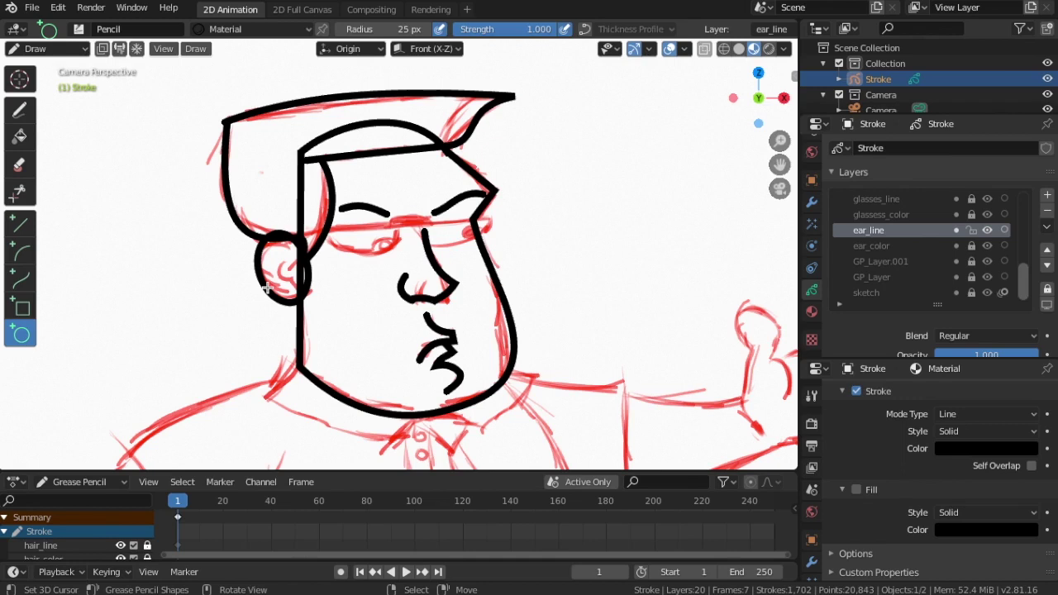
# - Draw a Curve-tool stroke for the inner ear fold, bend it into shape, and commit it
pyautogui.click(21, 279)
pyautogui.moveTo(279, 242)
pyautogui.mouseDown()
pyautogui.moveTo(300, 287)
pyautogui.moveTo(295, 259)
pyautogui.mouseUp()
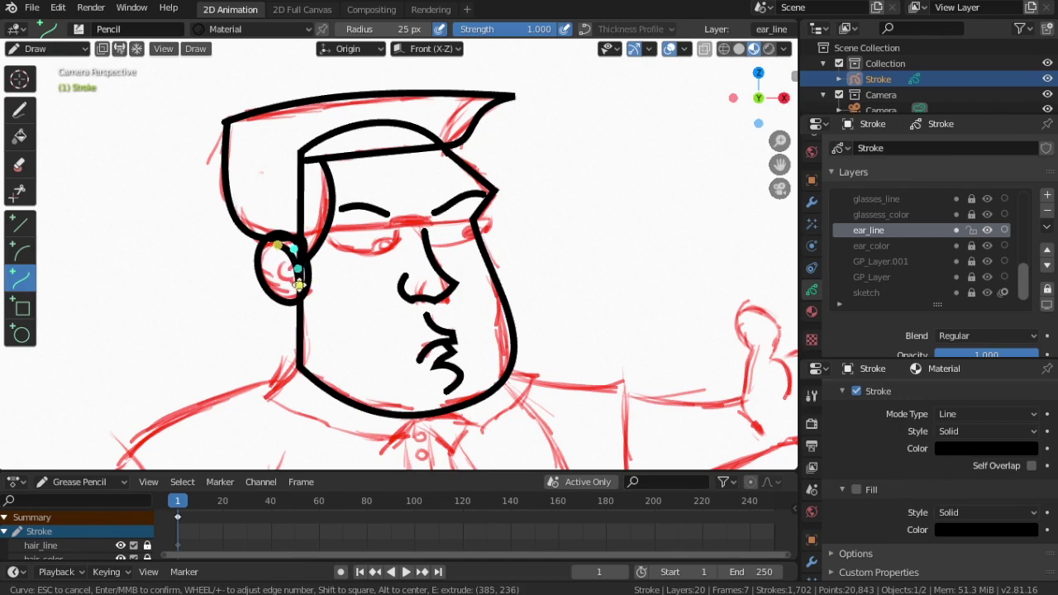
pyautogui.moveTo(276, 245); pyautogui.dragTo(286, 248)
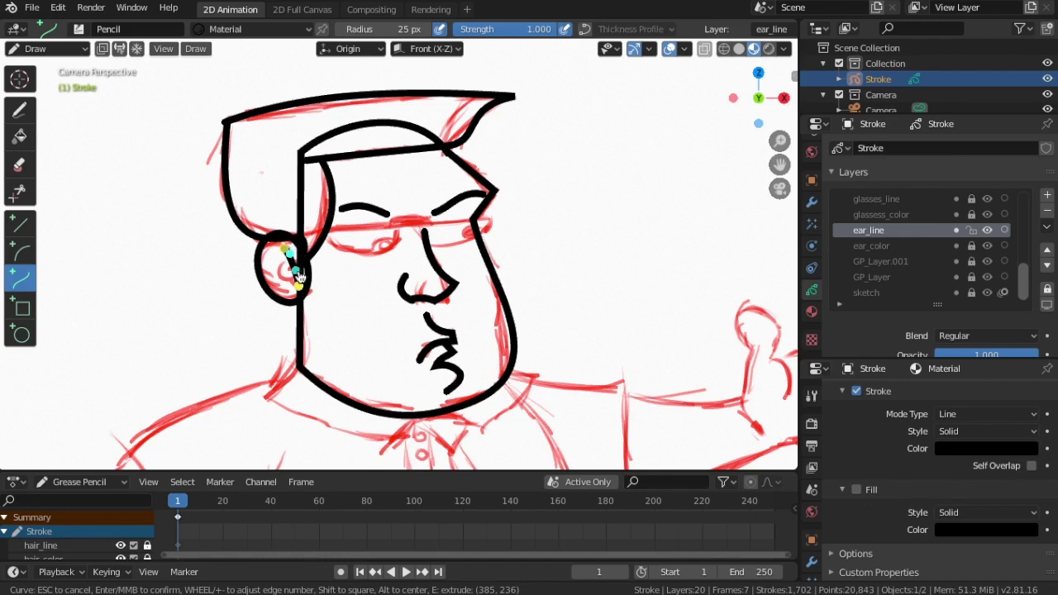
pyautogui.moveTo(291, 259); pyautogui.dragTo(288, 287)
pyautogui.moveTo(284, 245); pyautogui.dragTo(292, 288)
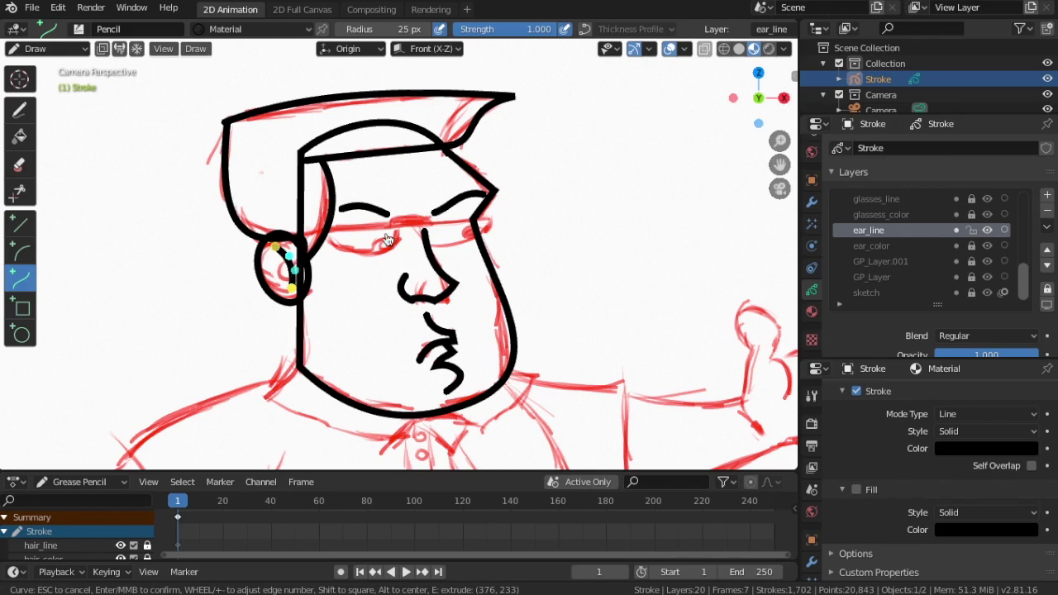
pyautogui.press('Return')
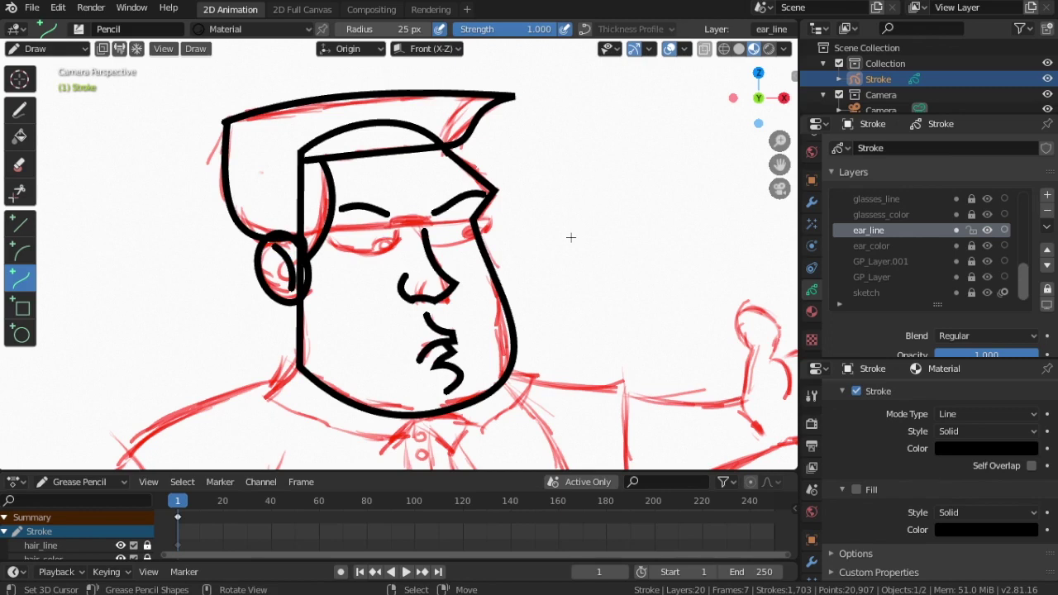
# - Hide and re-show the ear and head_line layers to check the strokes
pyautogui.doubleClick(986, 230)
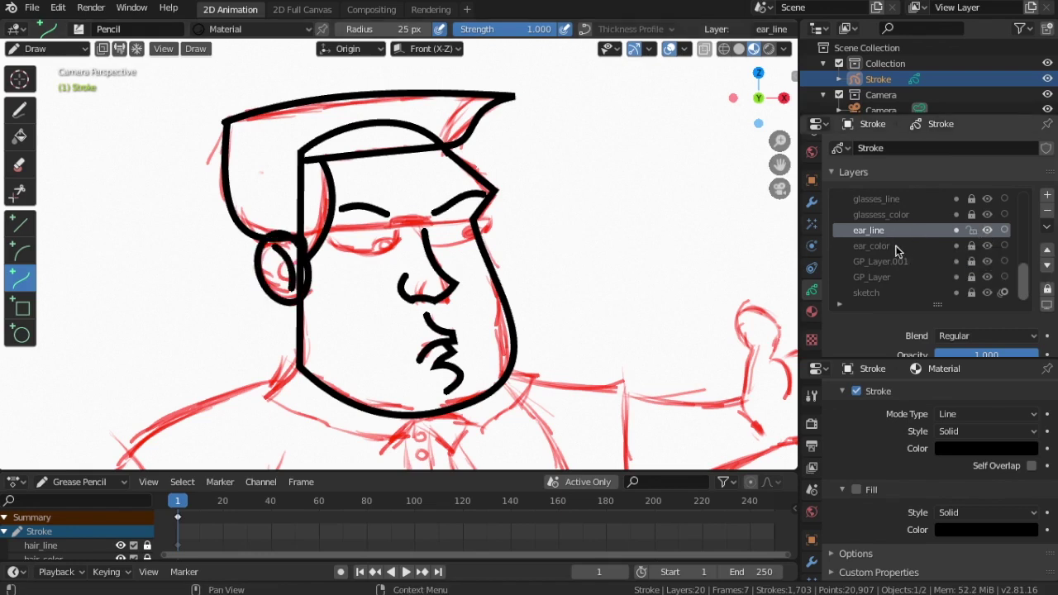
pyautogui.scroll(1, 905, 246)
pyautogui.scroll(2, 907, 247)
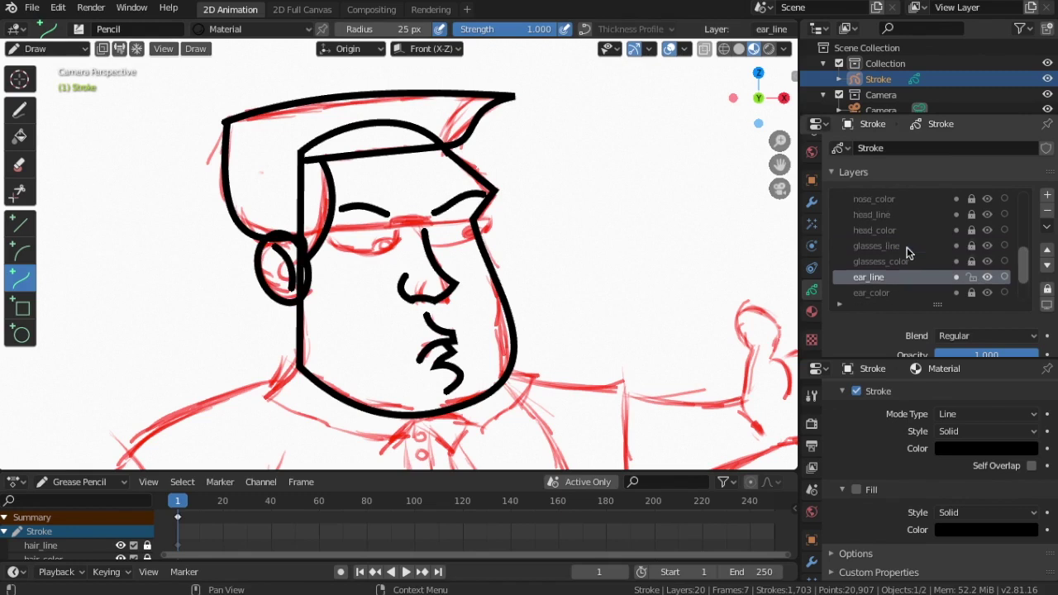
pyautogui.click(987, 215)
pyautogui.doubleClick(987, 216)
pyautogui.click(988, 216)
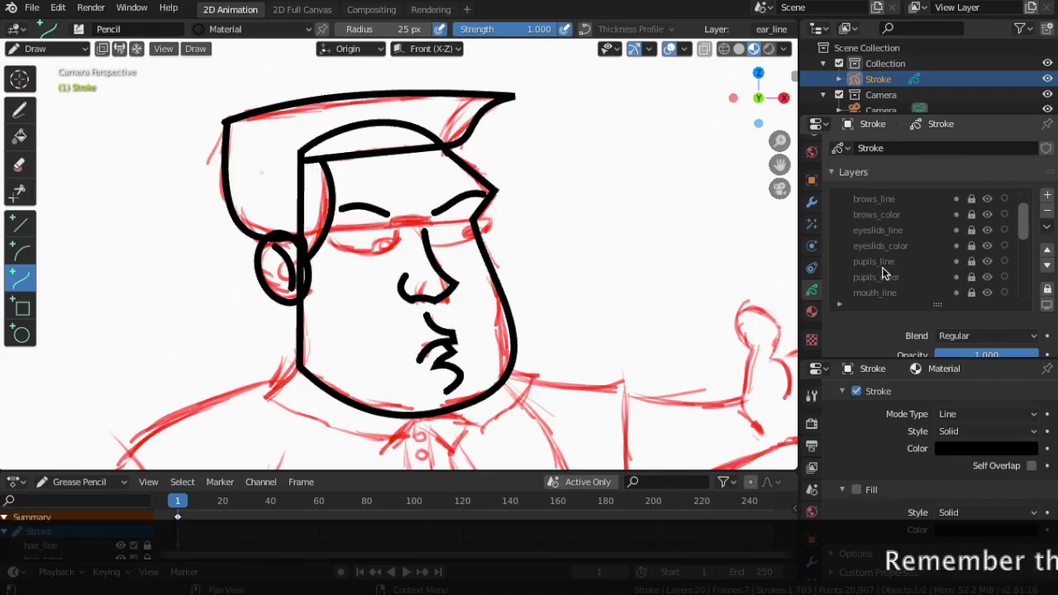
# - Add a new layer and position it between pupils_color and mouth_line
pyautogui.click(1047, 195)
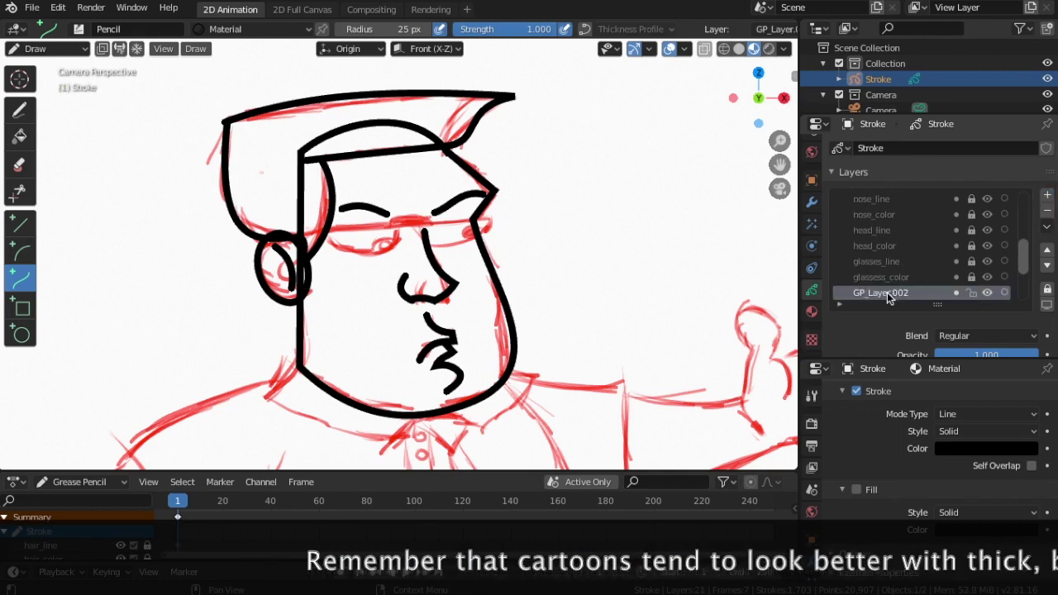
pyautogui.click(1047, 250)
pyautogui.click(1048, 250)
pyautogui.click(1048, 250)
pyautogui.click(1047, 249)
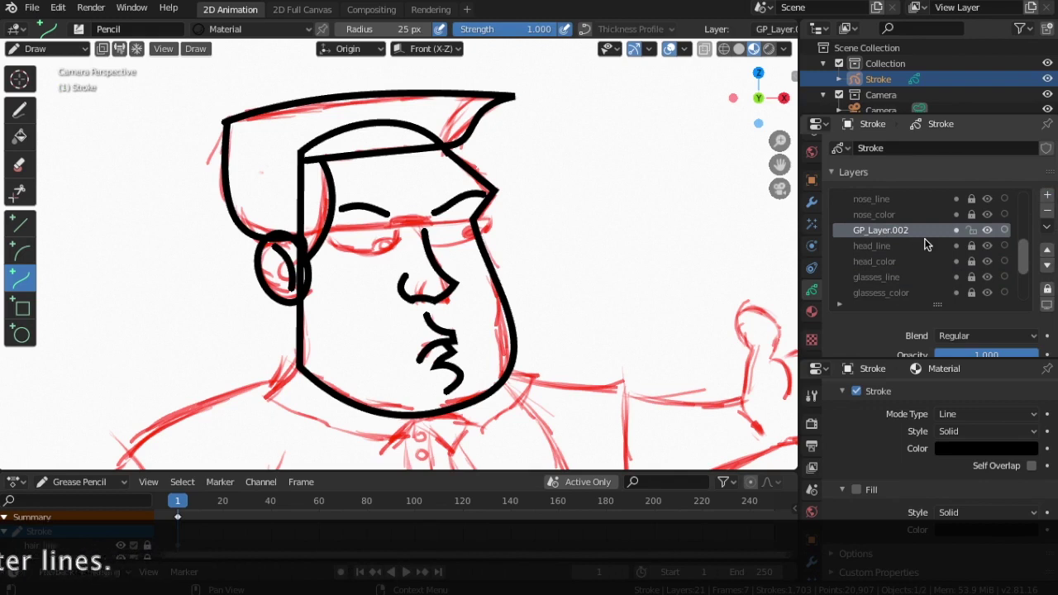
pyautogui.scroll(3, 917, 259)
pyautogui.click(1048, 250)
pyautogui.click(1048, 249)
pyautogui.click(1047, 250)
pyautogui.click(1047, 250)
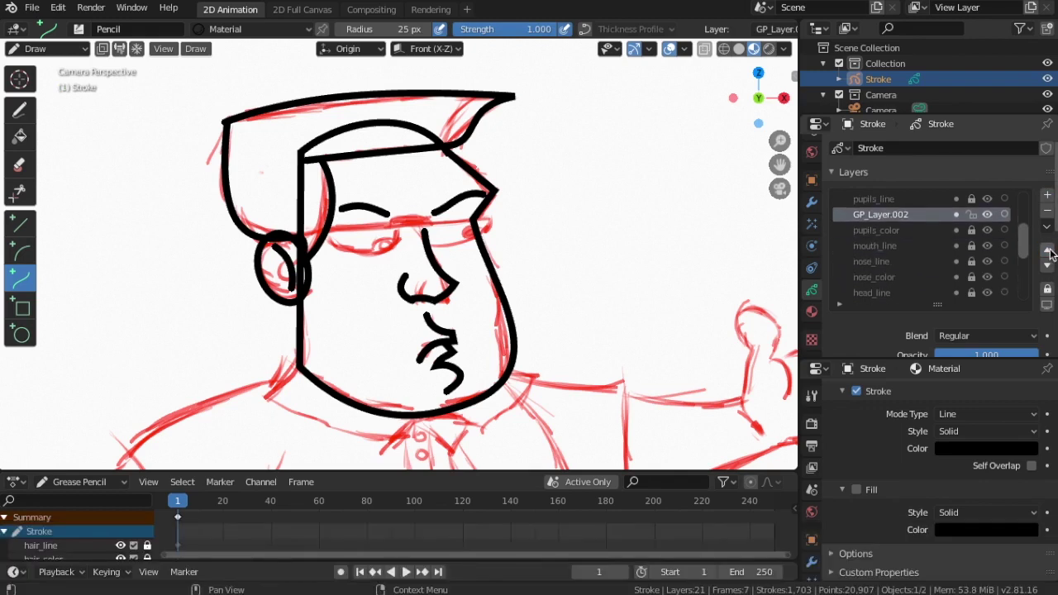
pyautogui.click(1048, 265)
pyautogui.click(1048, 264)
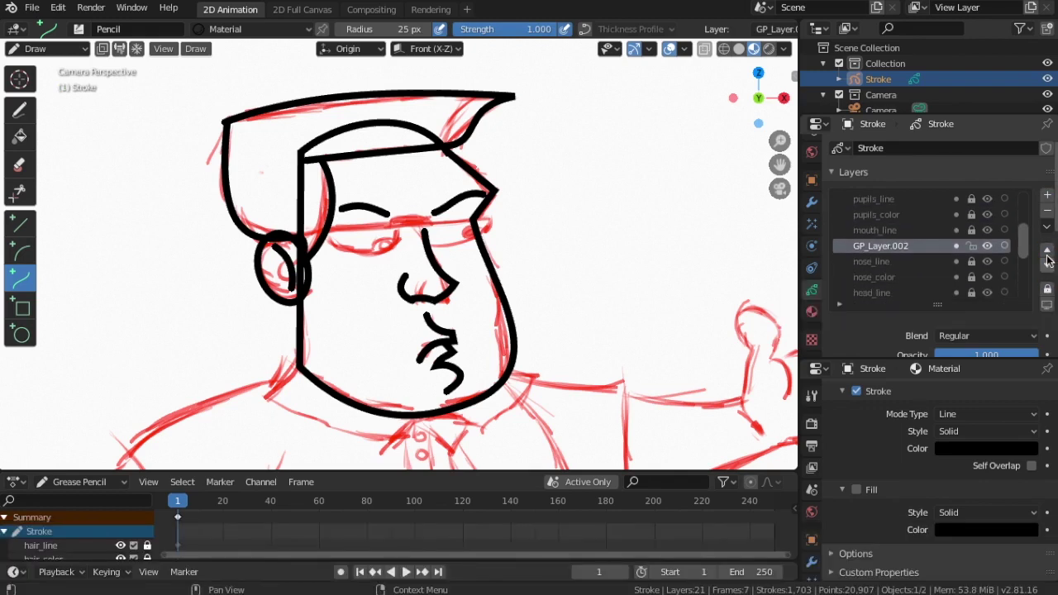
pyautogui.click(1048, 250)
# - Rename the new layer to eyes_line
pyautogui.doubleClick(897, 231)
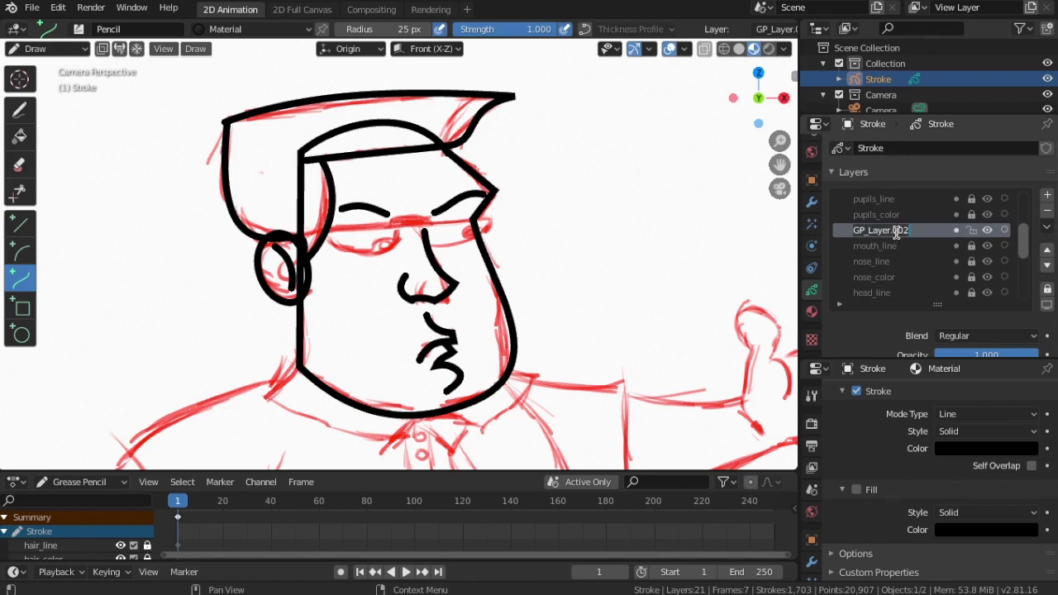
pyautogui.write('eyes_line')
pyautogui.press('Return')
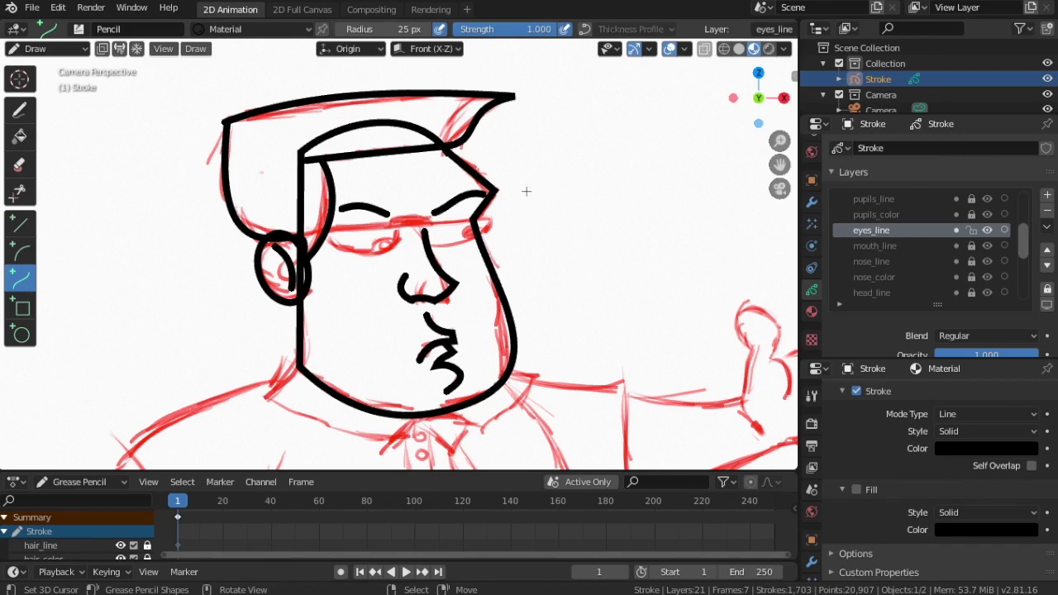
# - Draw the eye's upper eyelid arc with the Curve tool
pyautogui.moveTo(537, 203); pyautogui.dragTo(675, 190)
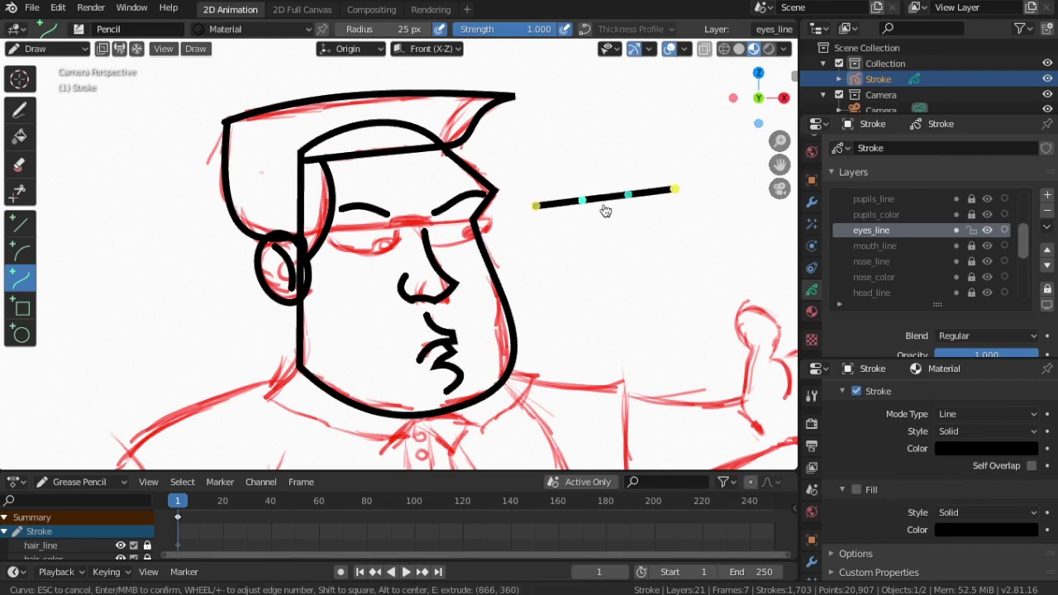
pyautogui.moveTo(582, 201)
pyautogui.mouseDown()
pyautogui.moveTo(573, 179)
pyautogui.moveTo(632, 182)
pyautogui.moveTo(643, 167)
pyautogui.mouseUp()
pyautogui.moveTo(581, 187); pyautogui.dragTo(582, 183)
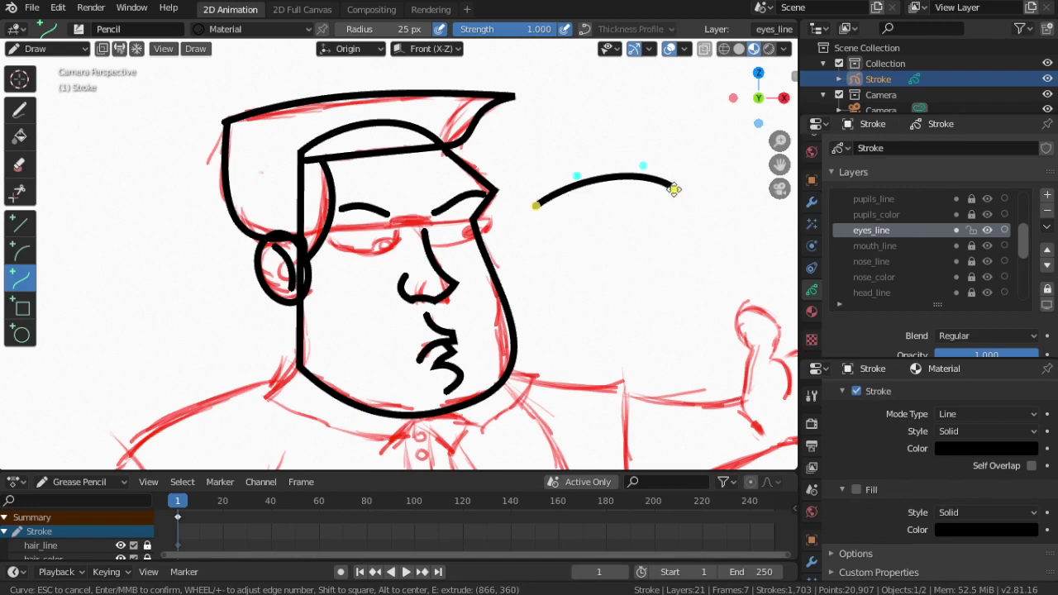
# - Extrude the curve down and back to the left point, bend the lower edge into an almond shape, and commit
pyautogui.press('e')
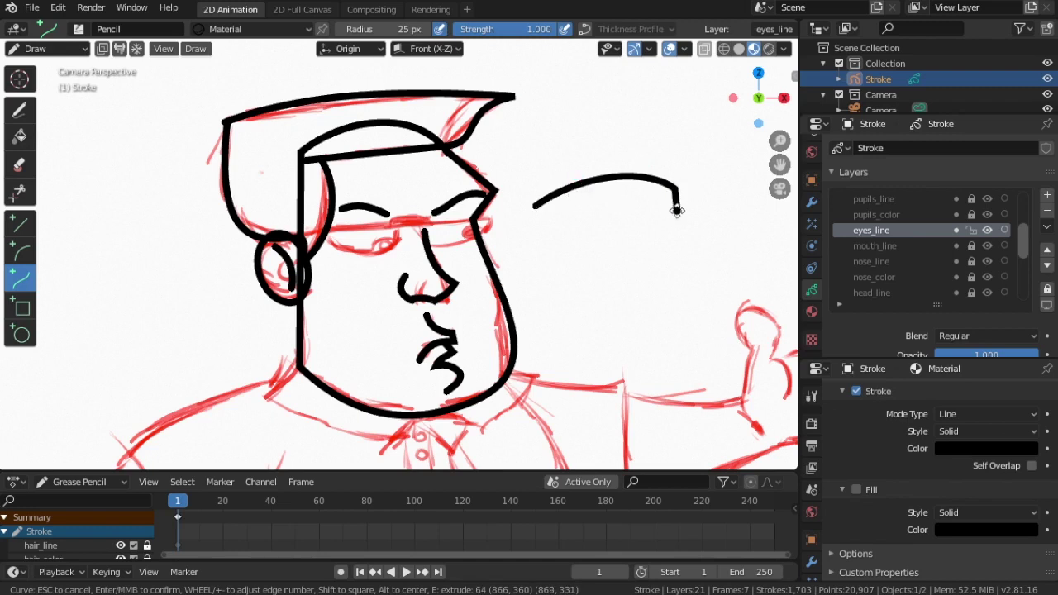
pyautogui.click(677, 206)
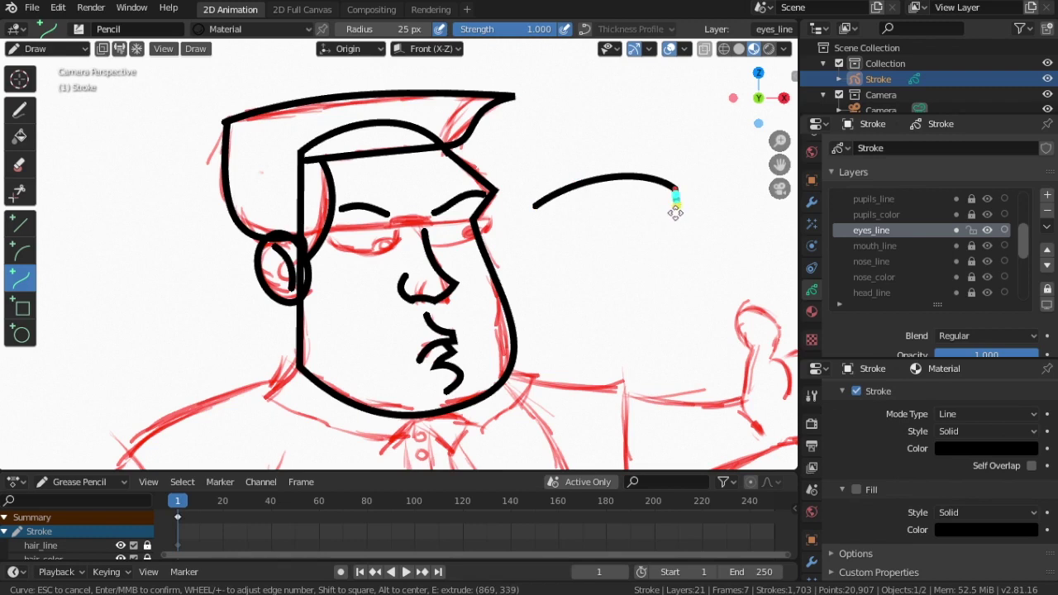
pyautogui.press('e')
pyautogui.click(536, 206)
pyautogui.moveTo(633, 213); pyautogui.dragTo(632, 251)
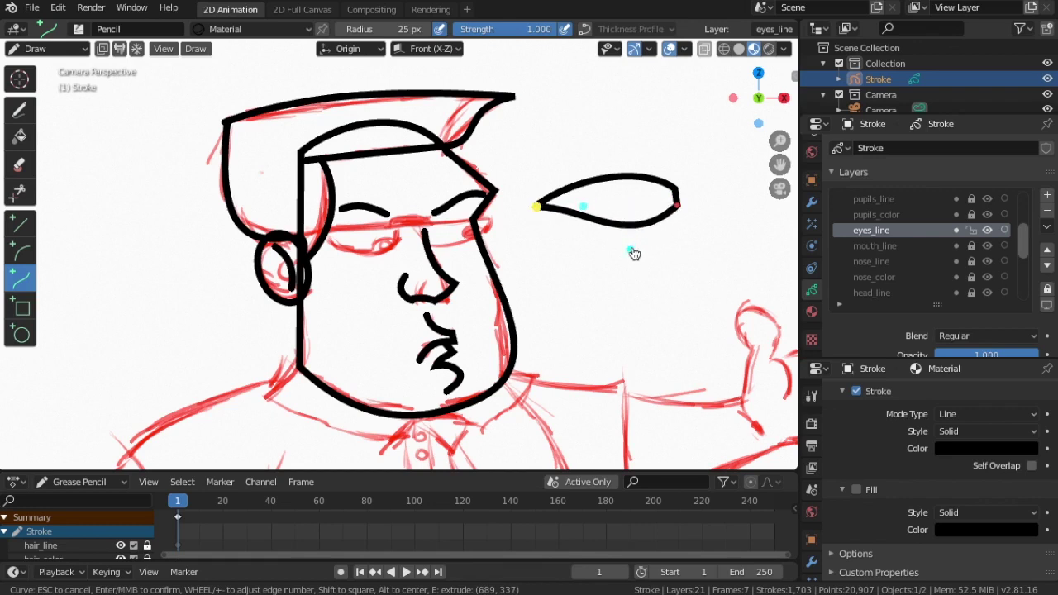
pyautogui.moveTo(583, 207)
pyautogui.mouseDown()
pyautogui.moveTo(585, 254)
pyautogui.moveTo(650, 241)
pyautogui.mouseUp()
pyautogui.moveTo(582, 244); pyautogui.dragTo(603, 246)
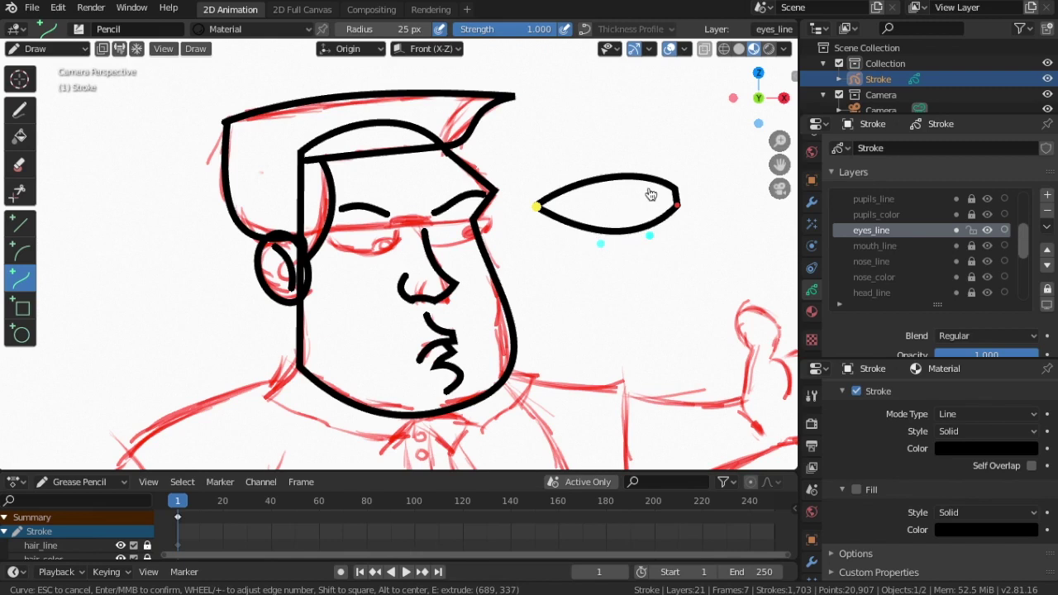
pyautogui.press('Return')
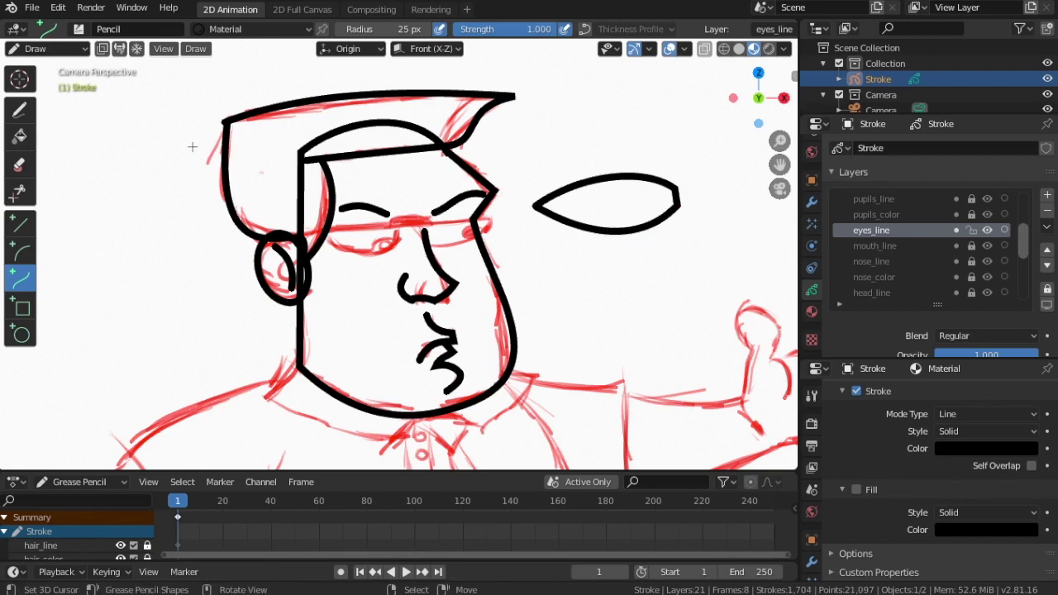
# - In Sculpt Mode, set a 68 px brush and push the eye's upper curve and round its right end
pyautogui.click(48, 49)
pyautogui.click(41, 83)
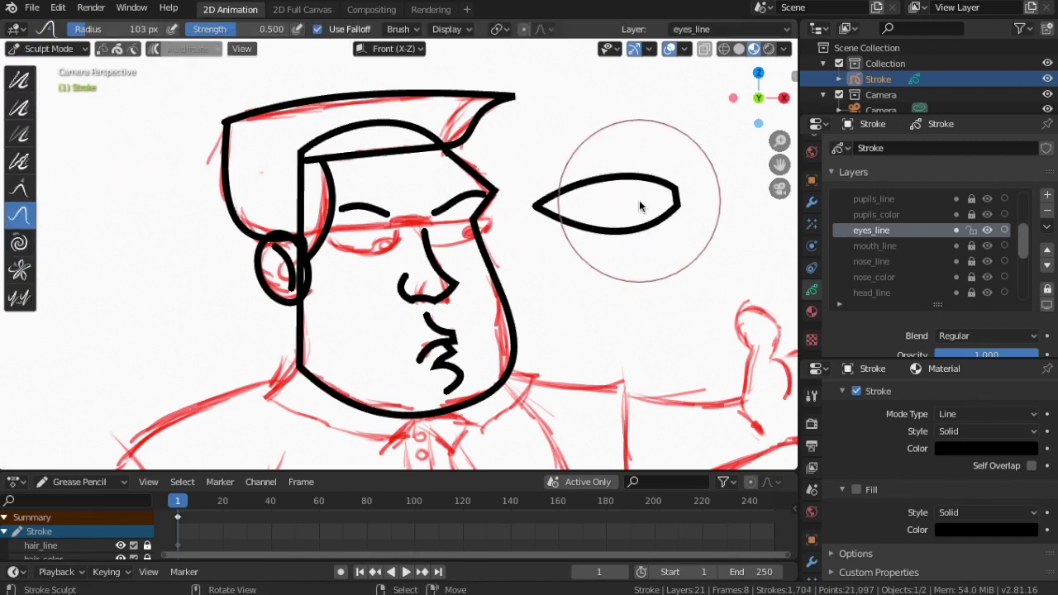
pyautogui.press('f')
pyautogui.click(612, 198)
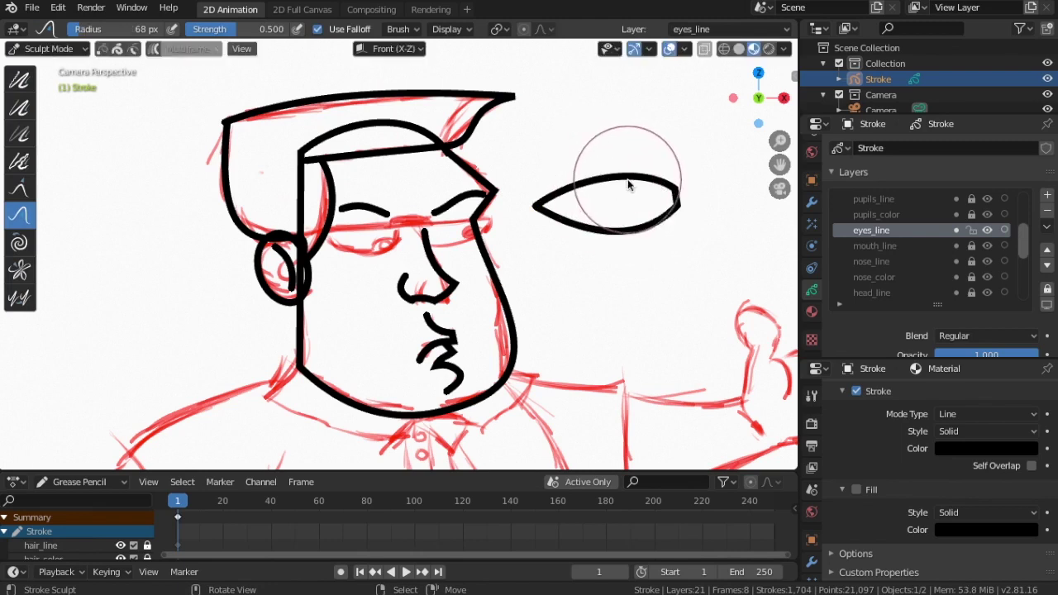
pyautogui.moveTo(633, 184)
pyautogui.mouseDown()
pyautogui.moveTo(548, 189)
pyautogui.moveTo(548, 225)
pyautogui.moveTo(556, 200)
pyautogui.mouseUp()
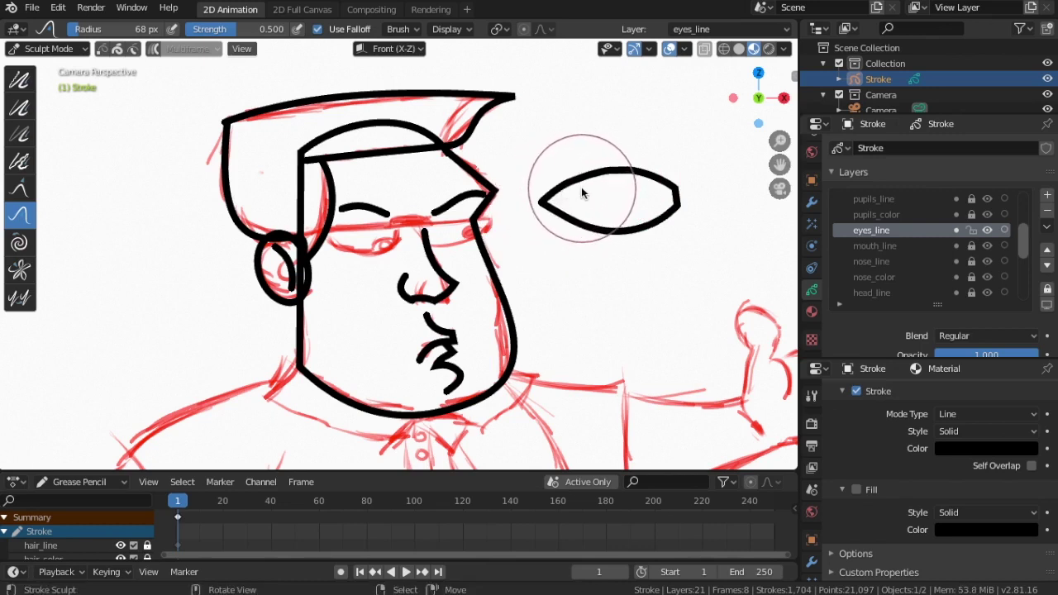
pyautogui.moveTo(626, 182)
pyautogui.mouseDown()
pyautogui.moveTo(637, 177)
pyautogui.moveTo(568, 183)
pyautogui.moveTo(577, 216)
pyautogui.mouseUp()
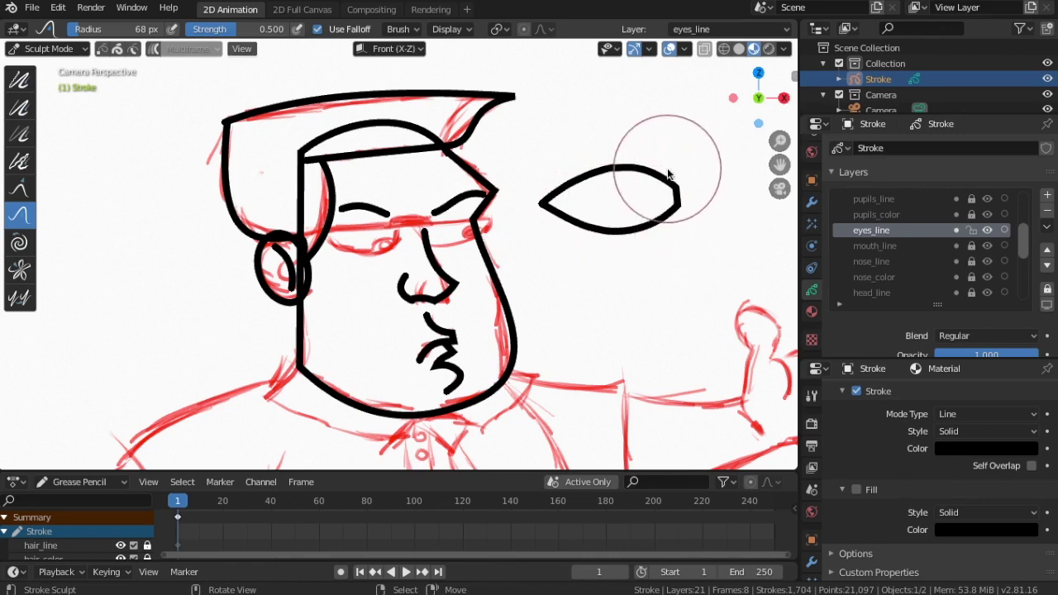
pyautogui.moveTo(680, 196)
pyautogui.mouseDown()
pyautogui.moveTo(635, 177)
pyautogui.moveTo(690, 215)
pyautogui.mouseUp()
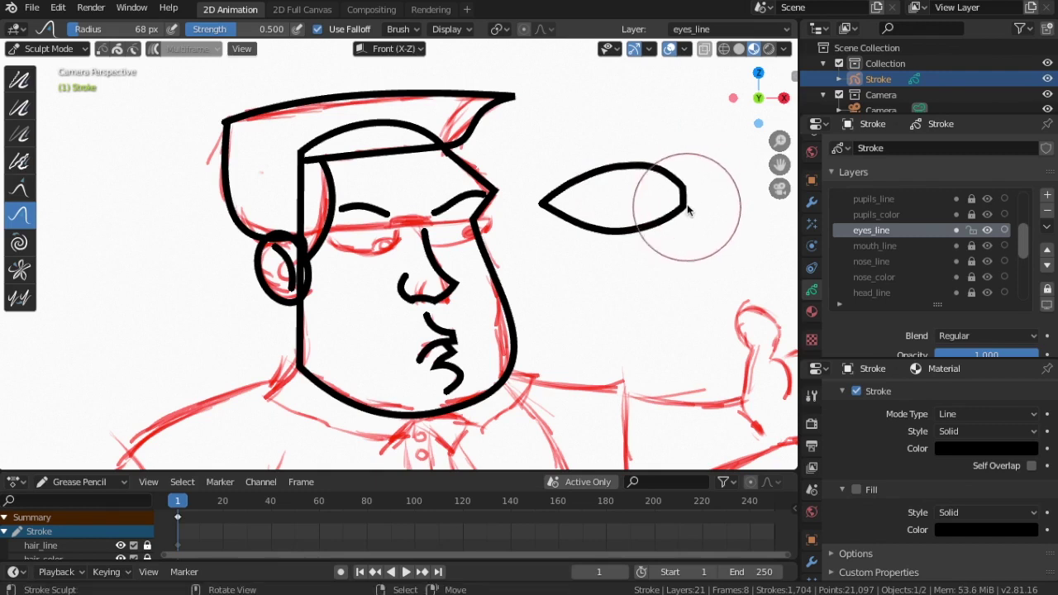
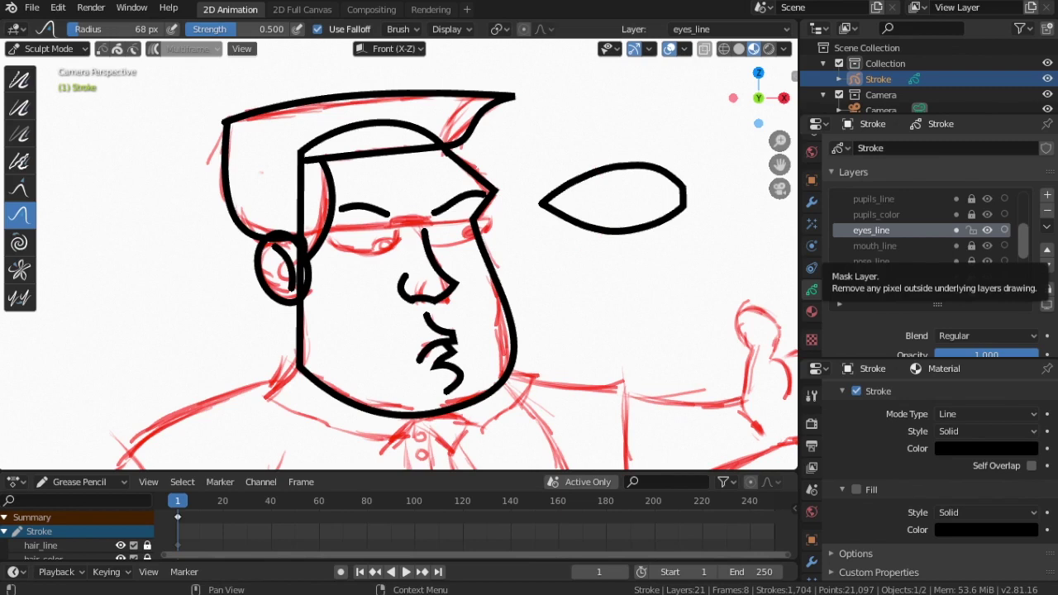
# - Make pupils_line the active layer and switch from Sculpt Mode to Draw Mode
pyautogui.scroll(1, 531, 307)
pyautogui.scroll(4, 916, 265)
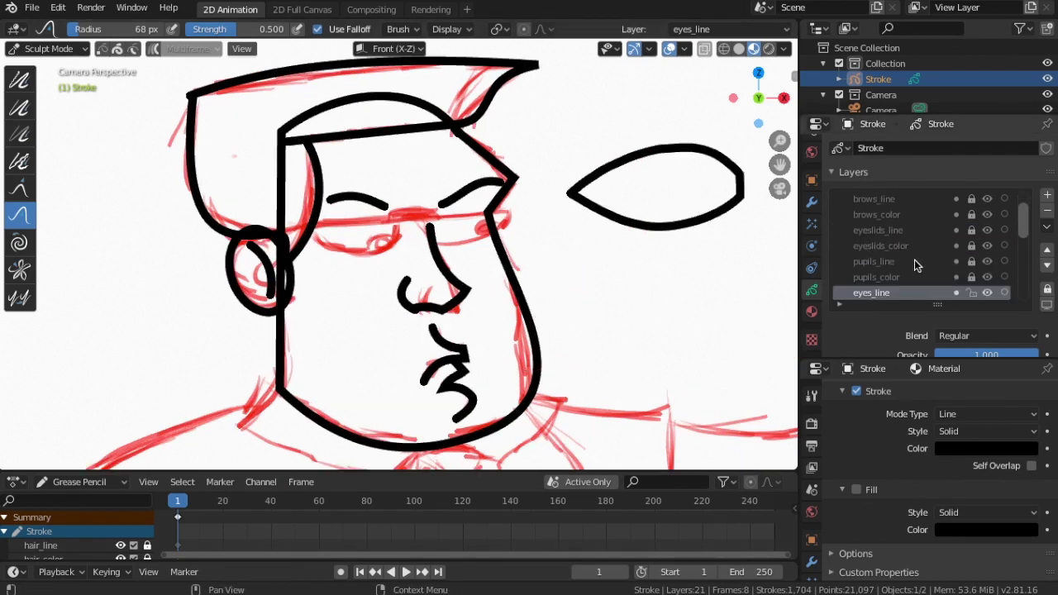
pyautogui.scroll(-1, 916, 265)
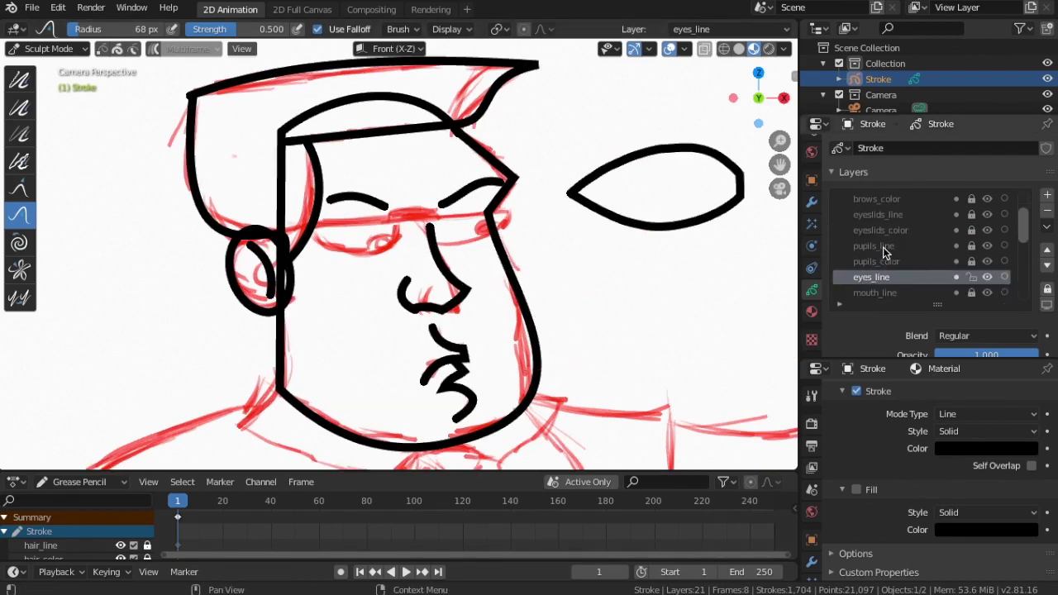
pyautogui.click(874, 249)
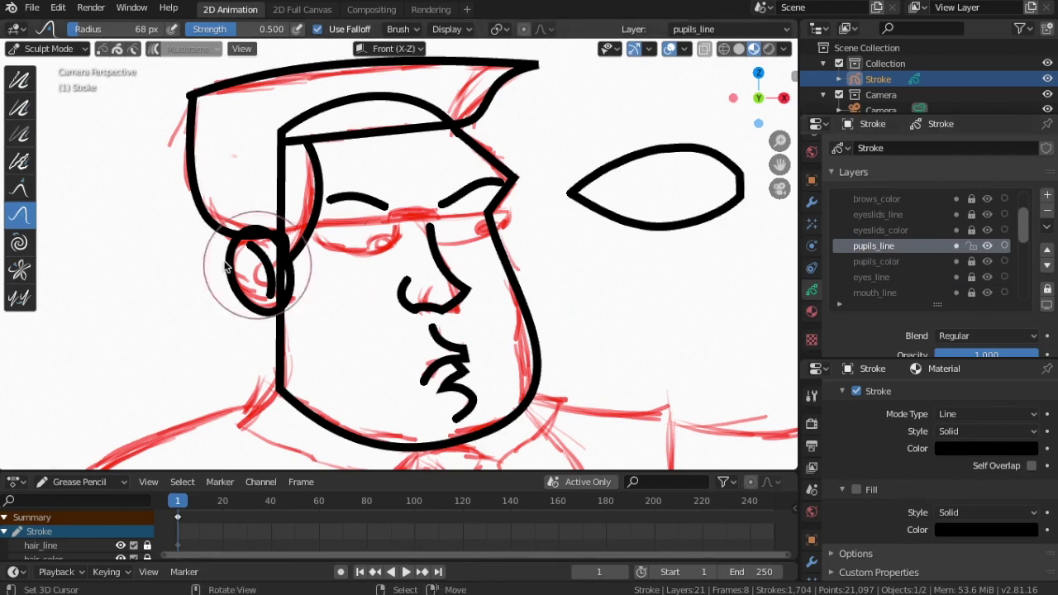
pyautogui.click(50, 48)
pyautogui.click(39, 118)
# - Draw a circular pupil over the right eye with the Circle tool
pyautogui.click(19, 334)
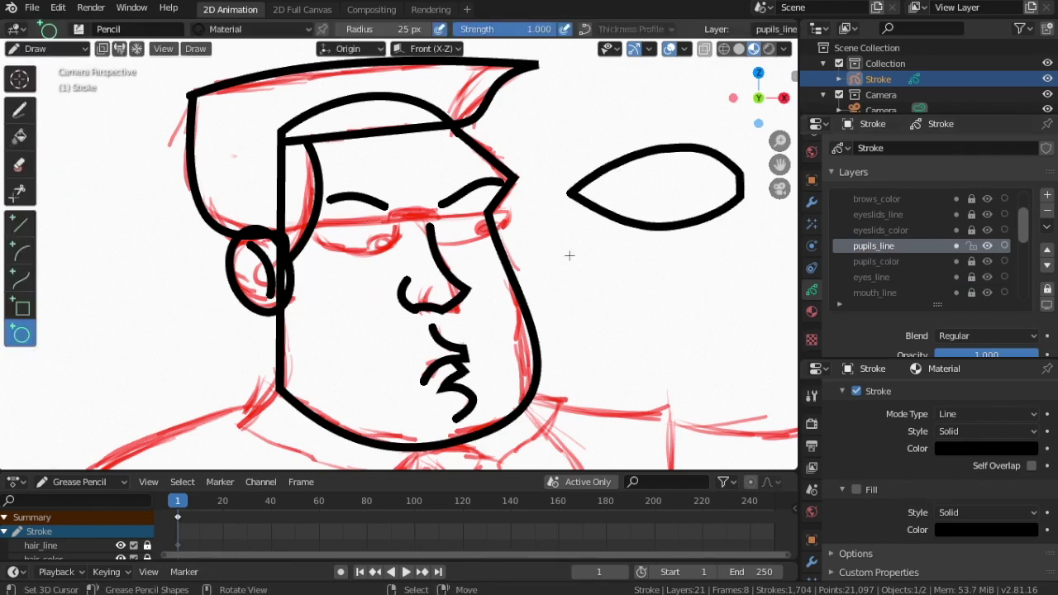
pyautogui.scroll(3, 704, 214)
pyautogui.keyDown('shift'); pyautogui.moveTo(670, 219); pyautogui.dragTo(224, 254, button='middle'); pyautogui.keyUp('shift')
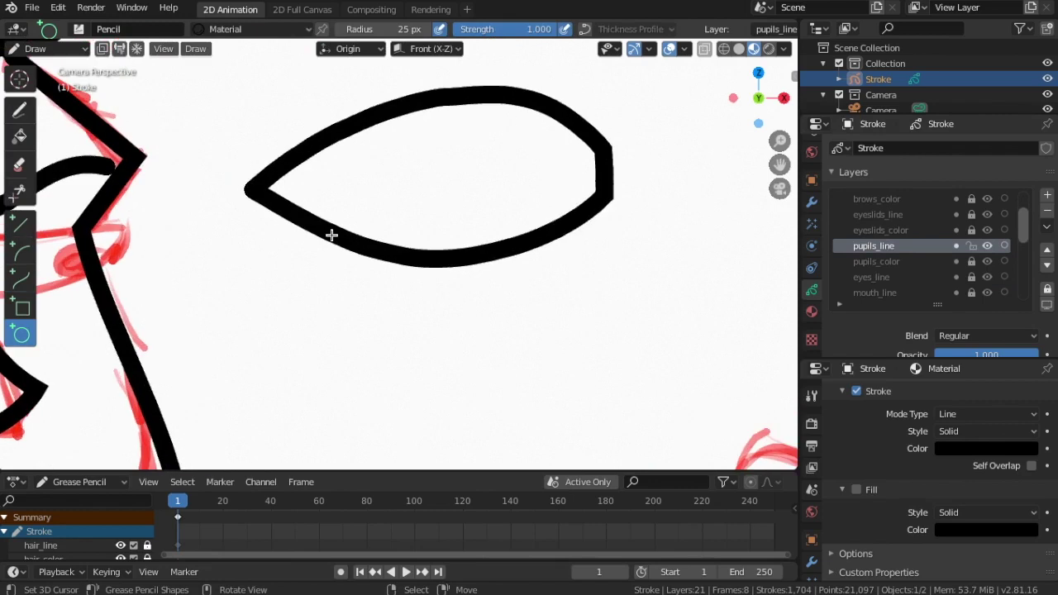
pyautogui.moveTo(371, 97); pyautogui.dragTo(503, 231)
pyautogui.moveTo(443, 190); pyautogui.dragTo(462, 193)
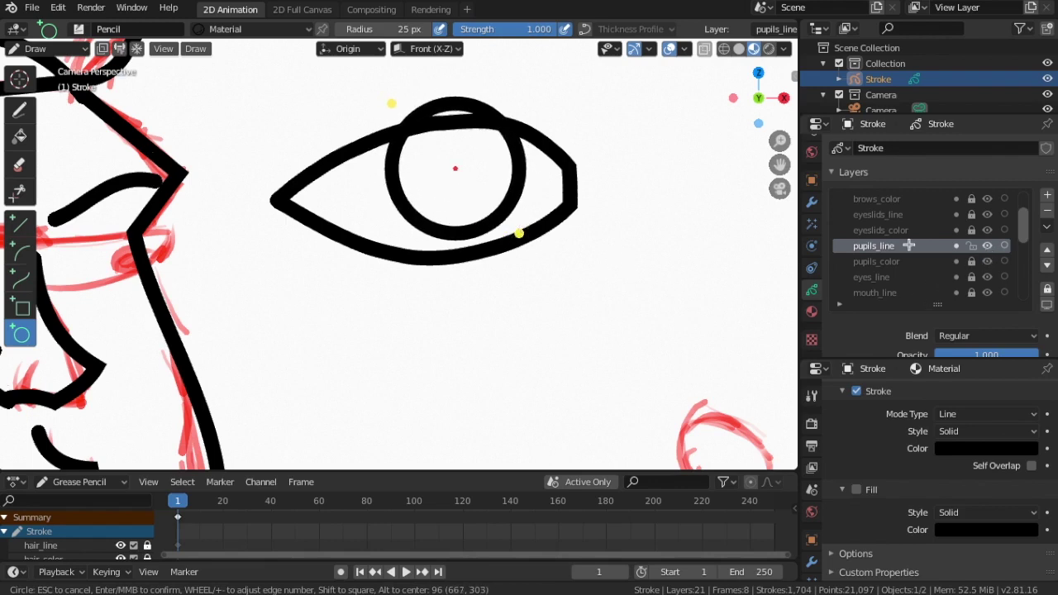
pyautogui.click(335, 217)
# - Toggle pupils_line visibility to check the pupil, then move eyes_line above pupils_line
pyautogui.click(988, 246)
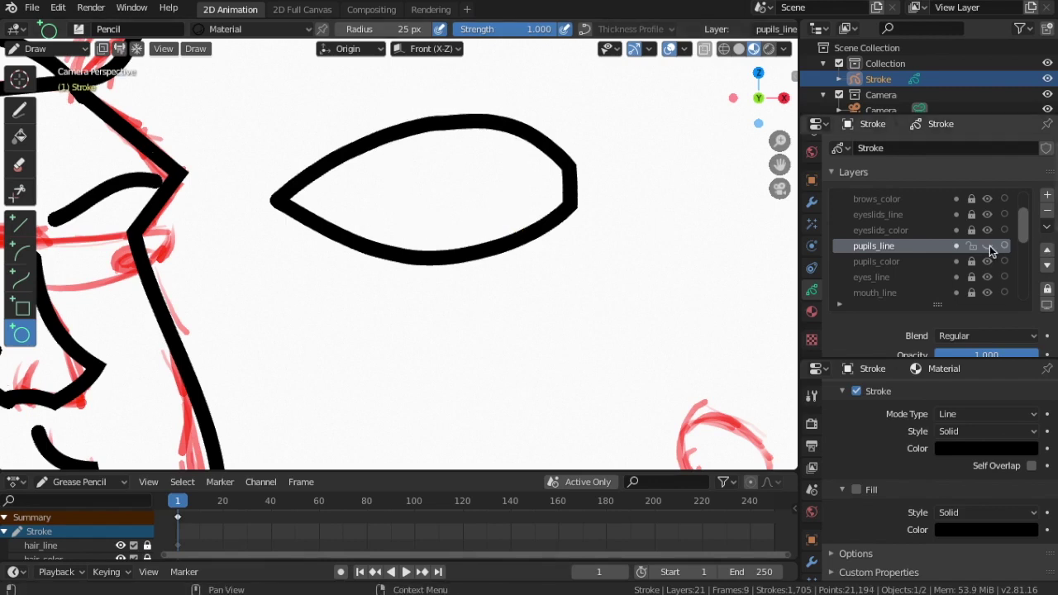
pyautogui.click(987, 245)
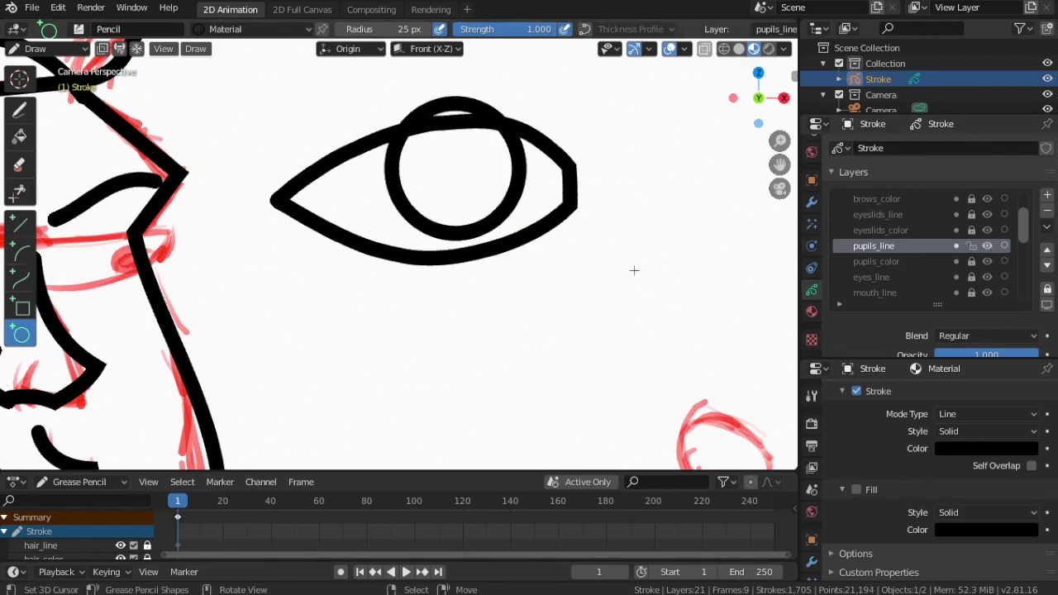
pyautogui.click(885, 281)
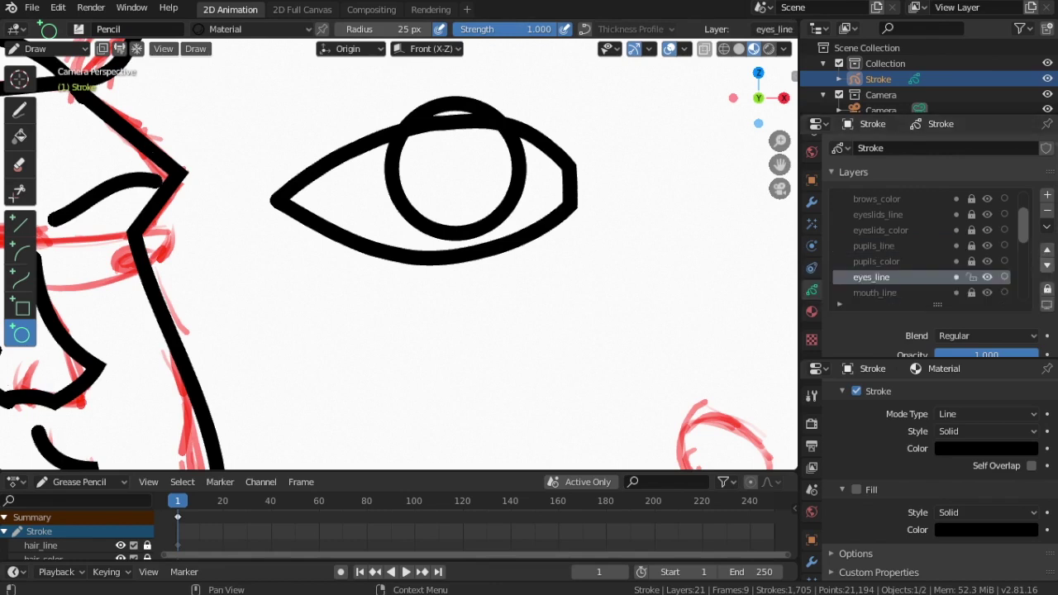
pyautogui.click(1049, 250)
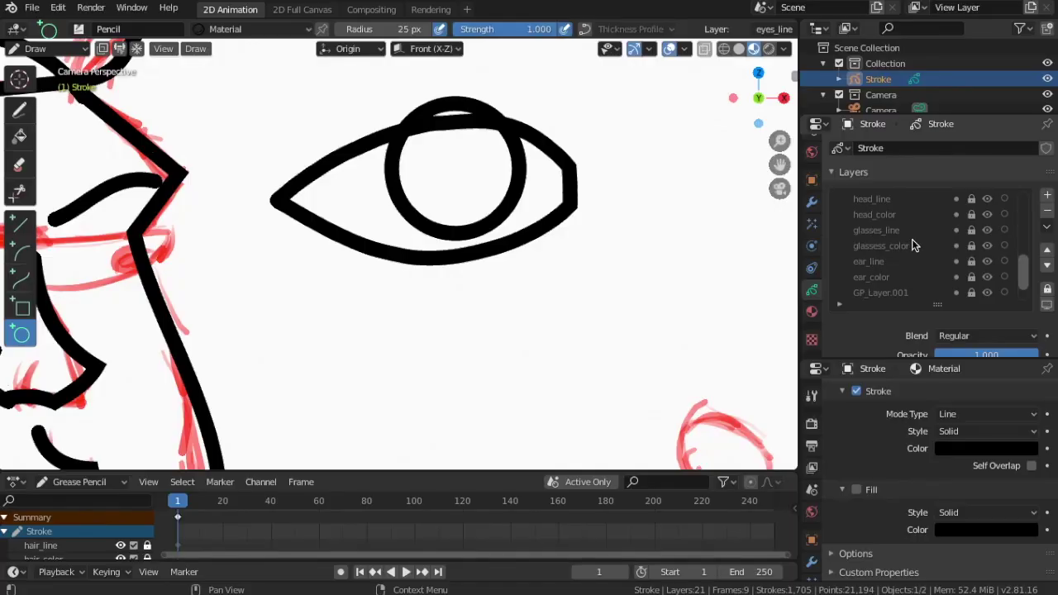
# - Select glasses_line in the Layers list for the sunglasses strokes
pyautogui.click(883, 232)
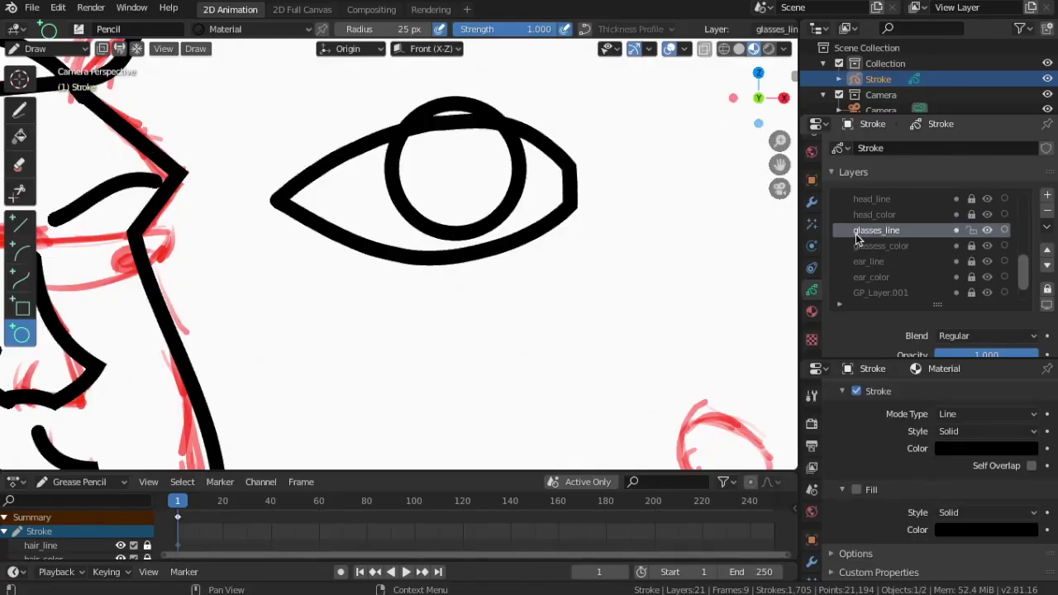
# - Move glasses_line up the stack to sit just below hair_color, above brows_line
pyautogui.click(1048, 253)
pyautogui.click(1048, 253)
pyautogui.click(1047, 253)
pyautogui.click(1047, 253)
pyautogui.click(1048, 253)
pyautogui.click(1048, 253)
pyautogui.click(1047, 253)
pyautogui.click(1048, 253)
pyautogui.click(1047, 268)
pyautogui.click(1048, 268)
pyautogui.click(1047, 268)
pyautogui.click(1047, 251)
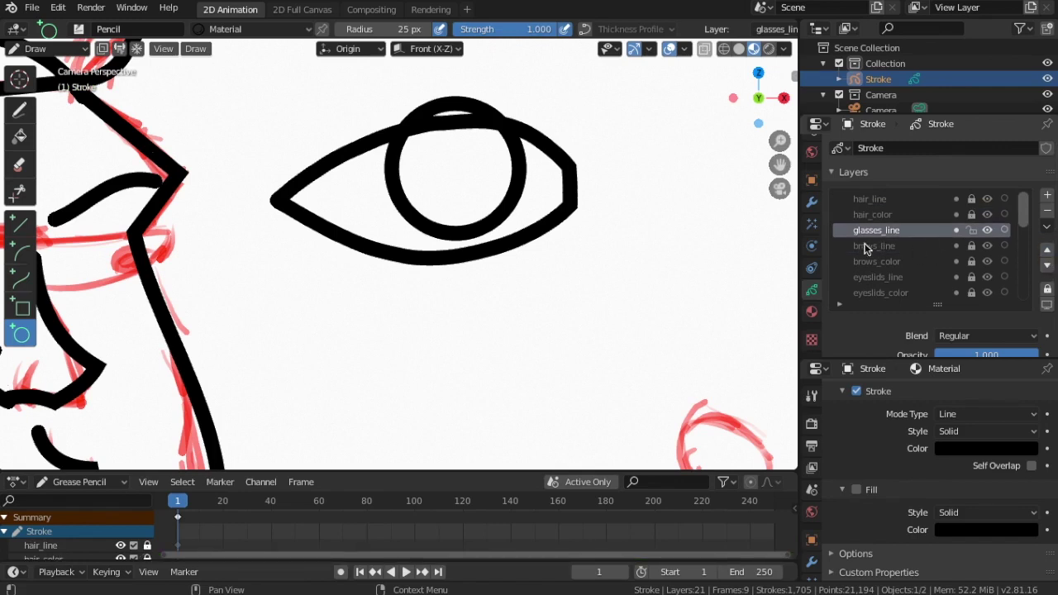
# - Move glassess_color up the stack to sit directly below glasses_line
pyautogui.scroll(-5, 932, 266)
pyautogui.scroll(-3, 931, 266)
pyautogui.click(910, 293)
pyautogui.click(1047, 250)
pyautogui.click(1048, 250)
pyautogui.click(1048, 250)
pyautogui.click(1048, 251)
pyautogui.click(1048, 251)
pyautogui.click(1047, 251)
pyautogui.click(1047, 250)
pyautogui.click(1047, 251)
pyautogui.click(1048, 251)
pyautogui.click(1048, 251)
pyautogui.click(1047, 250)
pyautogui.click(1048, 251)
pyautogui.click(1048, 251)
pyautogui.click(1048, 251)
pyautogui.click(1048, 266)
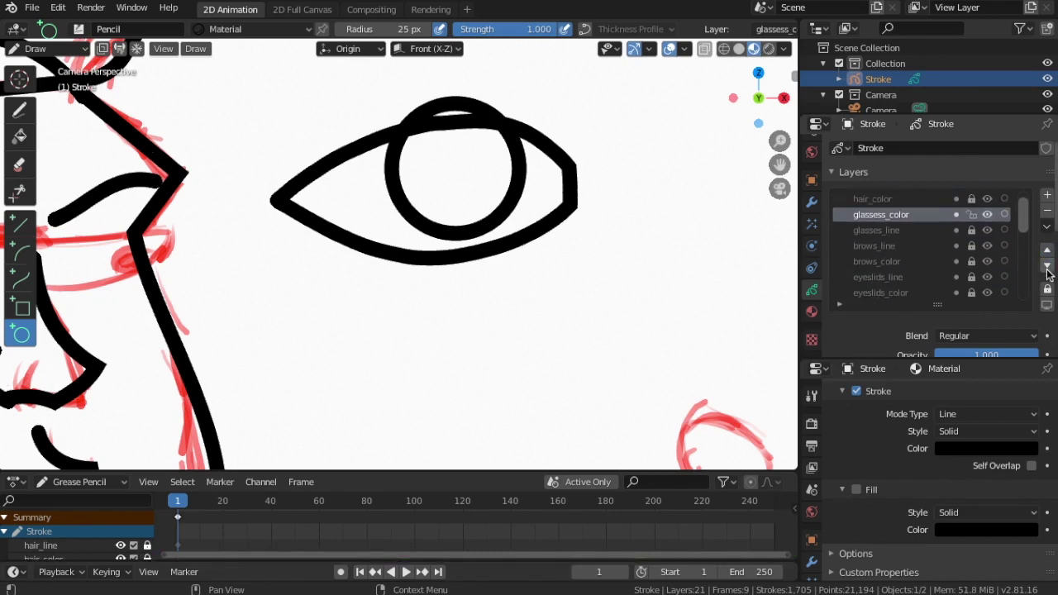
pyautogui.click(1047, 267)
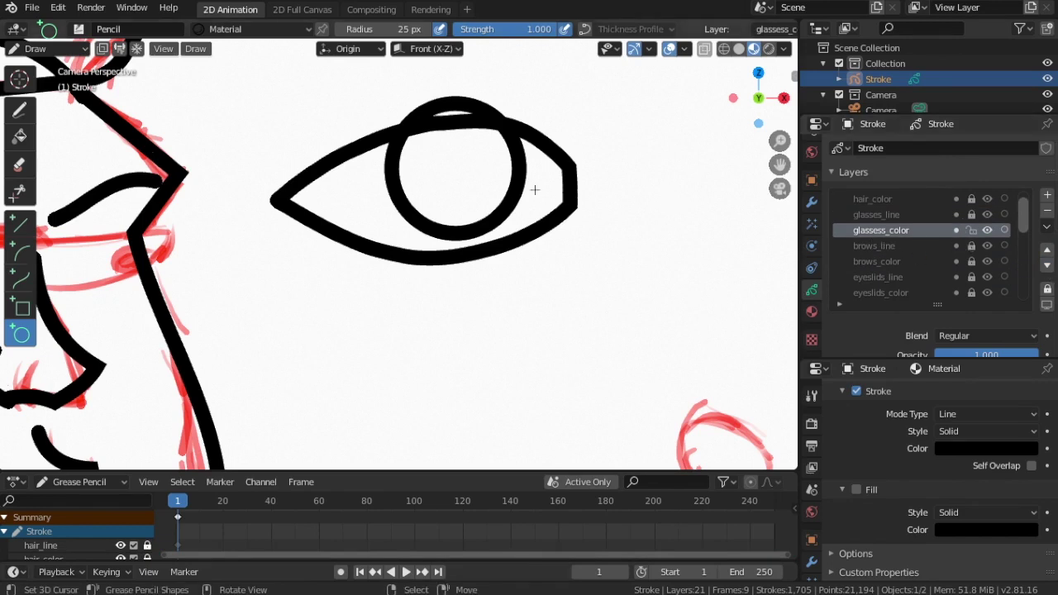
# - Reselect glasses_line as the active drawing layer
pyautogui.click(909, 214)
pyautogui.scroll(-3, 246, 171)
pyautogui.scroll(1, 243, 174)
# - Draw a Curve stroke for the straight glasses bar bending down into the right lens
pyautogui.scroll(2, 78, 206)
pyautogui.keyDown('shift'); pyautogui.moveTo(79, 207); pyautogui.dragTo(373, 182, button='middle'); pyautogui.keyUp('shift')
pyautogui.scroll(1, 387, 198)
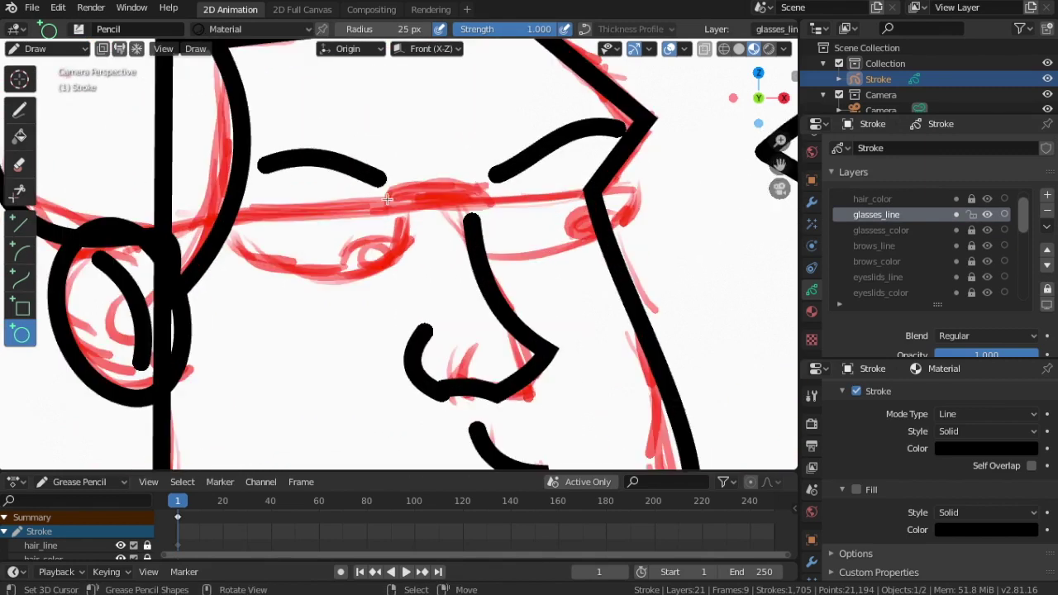
pyautogui.click(21, 279)
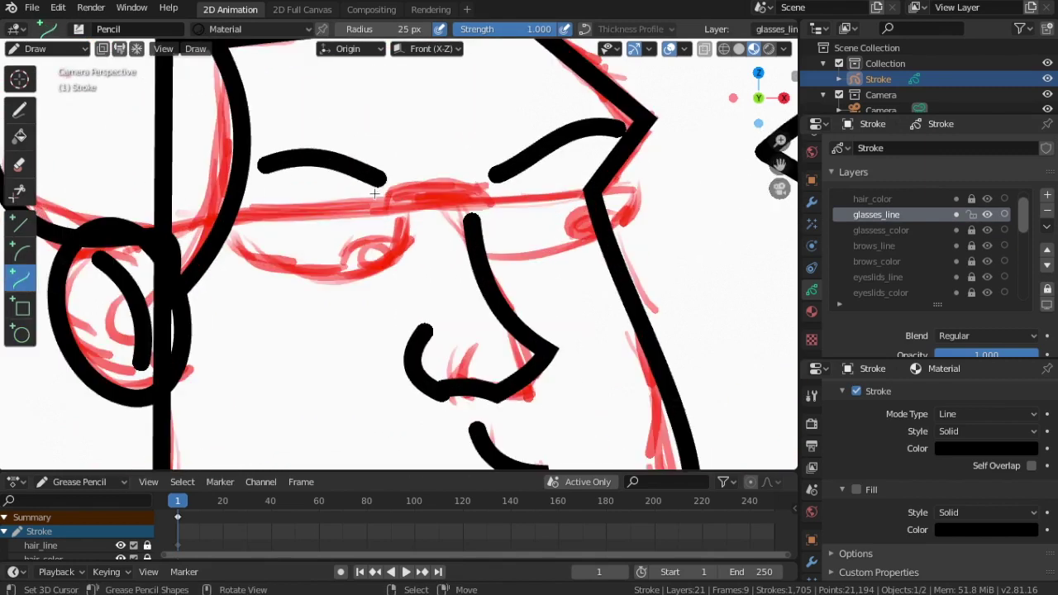
pyautogui.moveTo(381, 196); pyautogui.dragTo(631, 187)
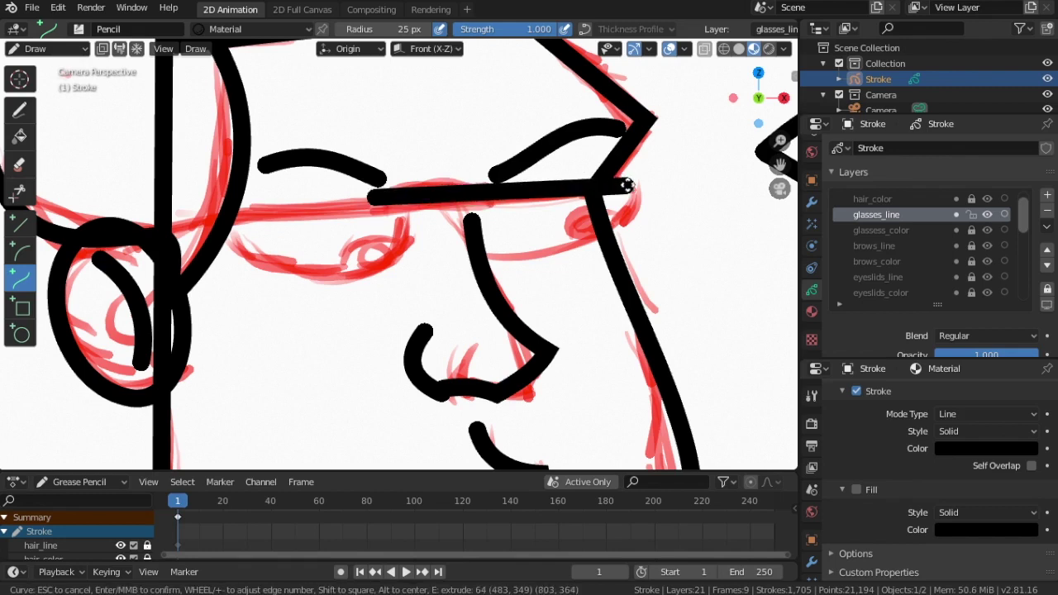
pyautogui.moveTo(374, 196); pyautogui.dragTo(211, 212)
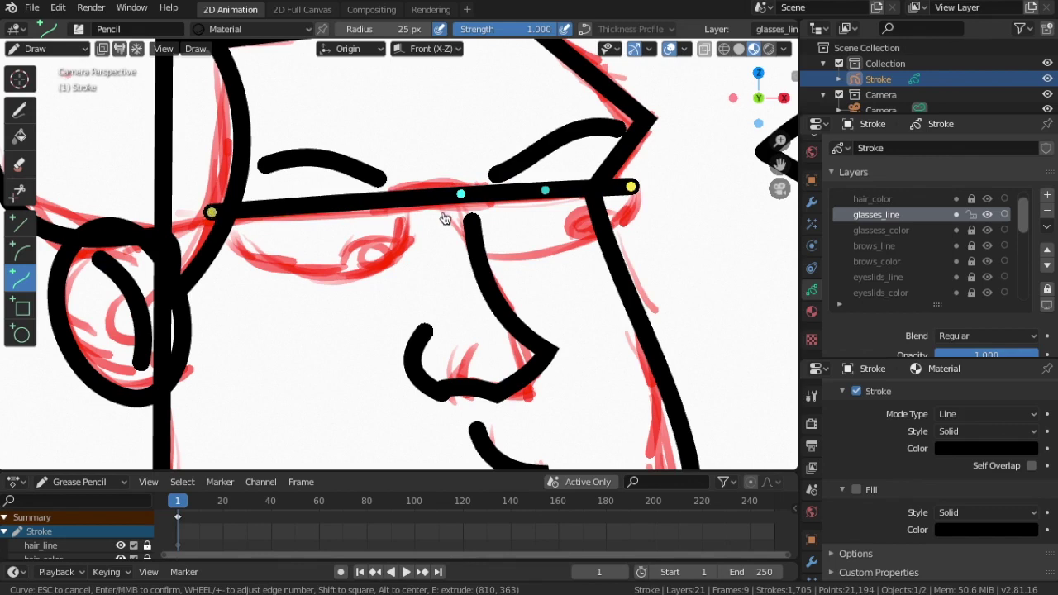
pyautogui.moveTo(546, 196); pyautogui.dragTo(547, 199)
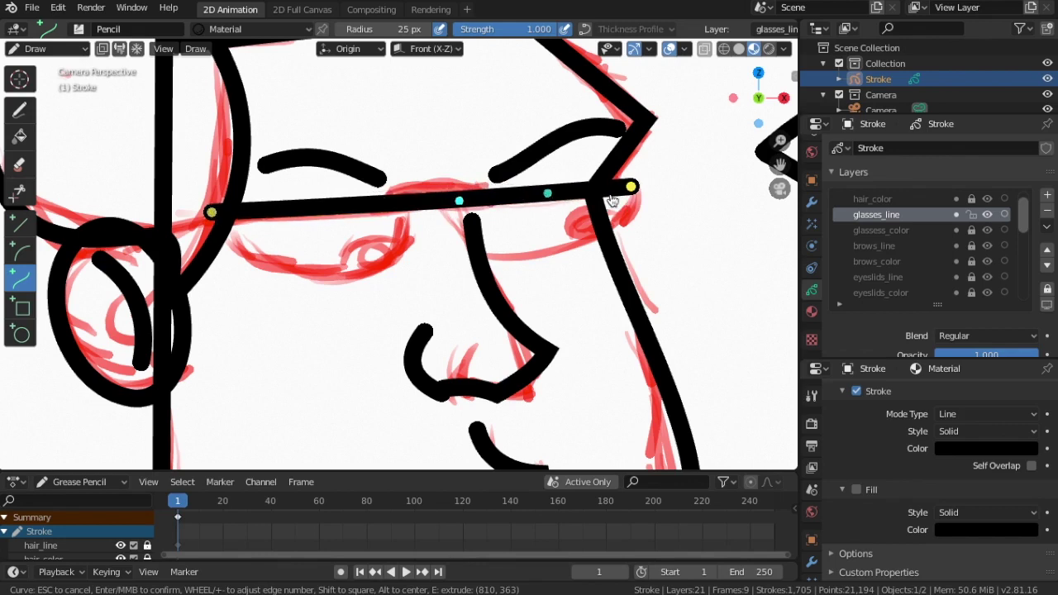
pyautogui.moveTo(455, 202); pyautogui.dragTo(446, 199)
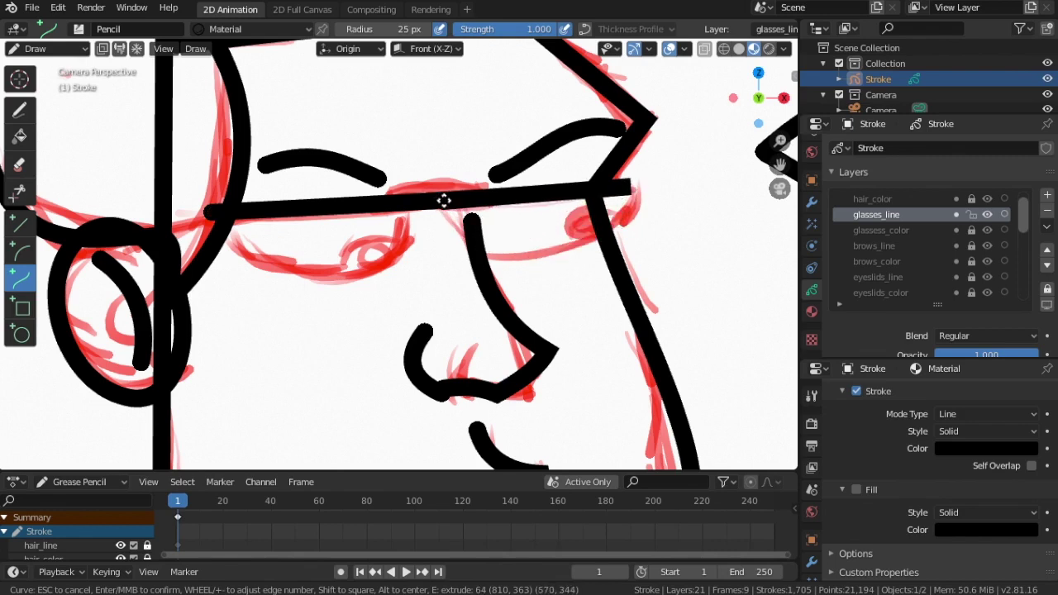
pyautogui.moveTo(516, 220)
pyautogui.mouseDown()
pyautogui.moveTo(568, 229)
pyautogui.moveTo(697, 212)
pyautogui.moveTo(666, 216)
pyautogui.mouseUp()
pyautogui.moveTo(512, 256)
pyautogui.mouseDown()
pyautogui.moveTo(482, 259)
pyautogui.moveTo(484, 287)
pyautogui.mouseUp()
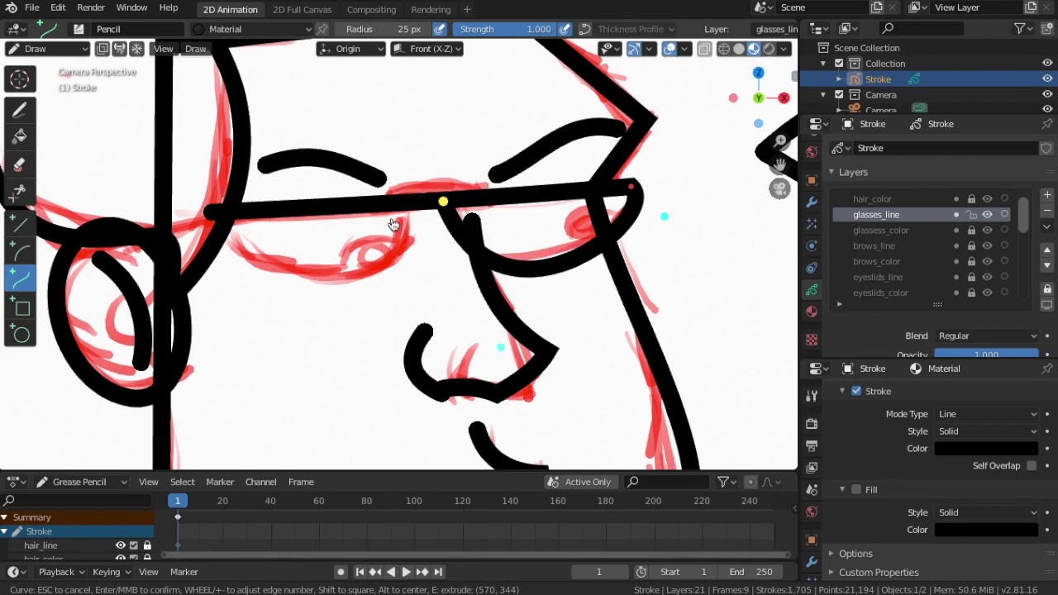
pyautogui.press('Return')
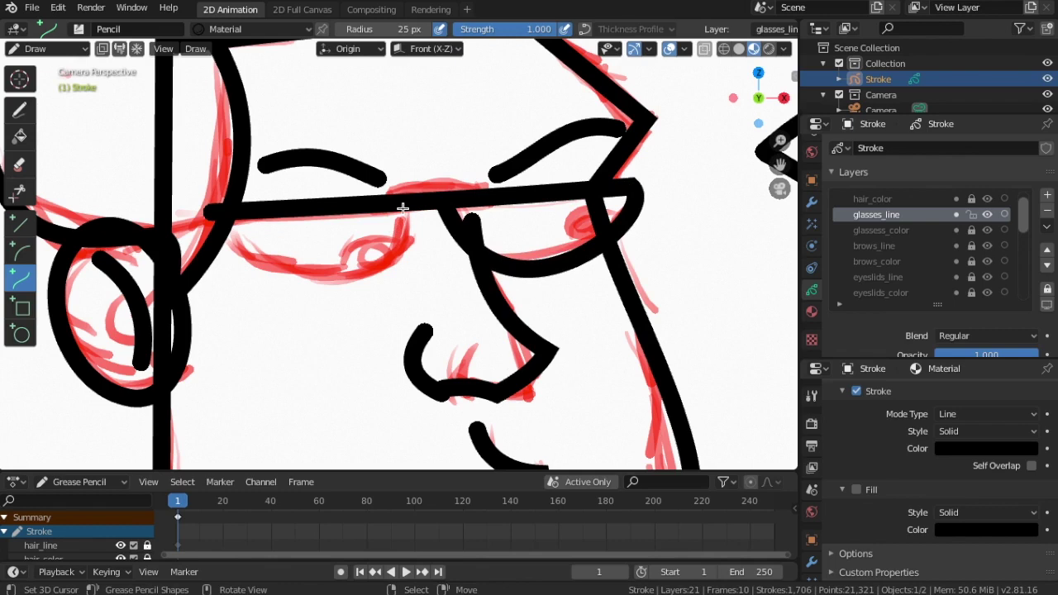
# - Draw and shape the left lens curve, joining its end to the bar
pyautogui.moveTo(403, 208); pyautogui.dragTo(227, 215)
pyautogui.moveTo(401, 209); pyautogui.dragTo(375, 351)
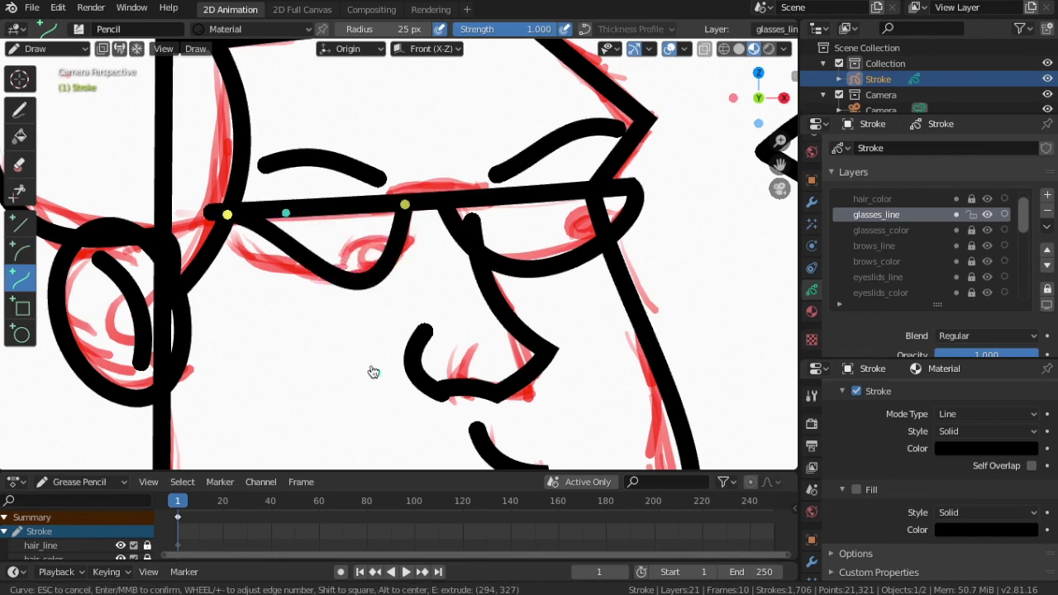
pyautogui.moveTo(286, 218); pyautogui.dragTo(217, 291)
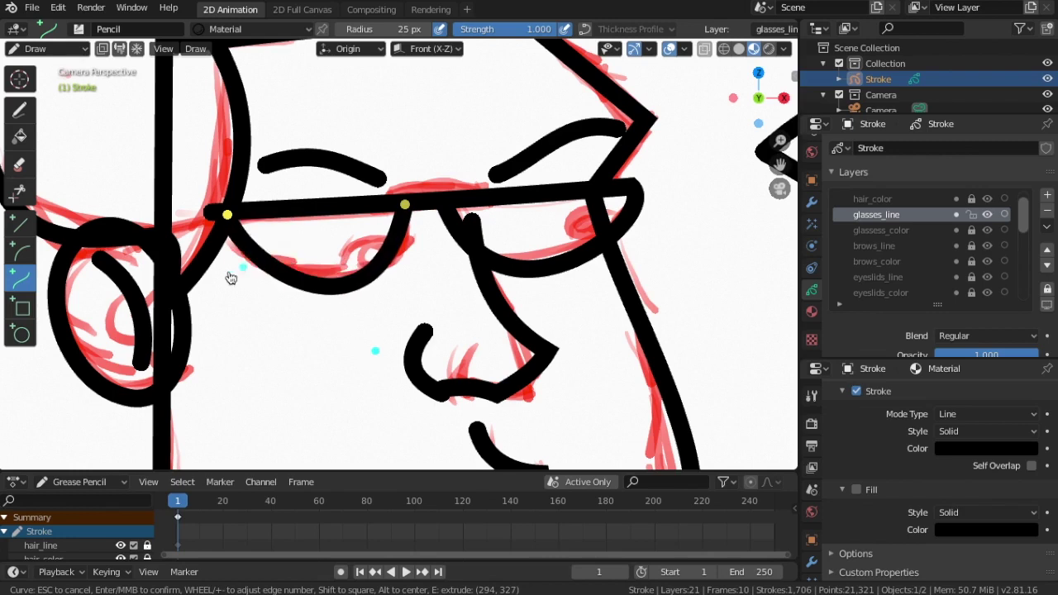
pyautogui.moveTo(406, 204); pyautogui.dragTo(415, 204)
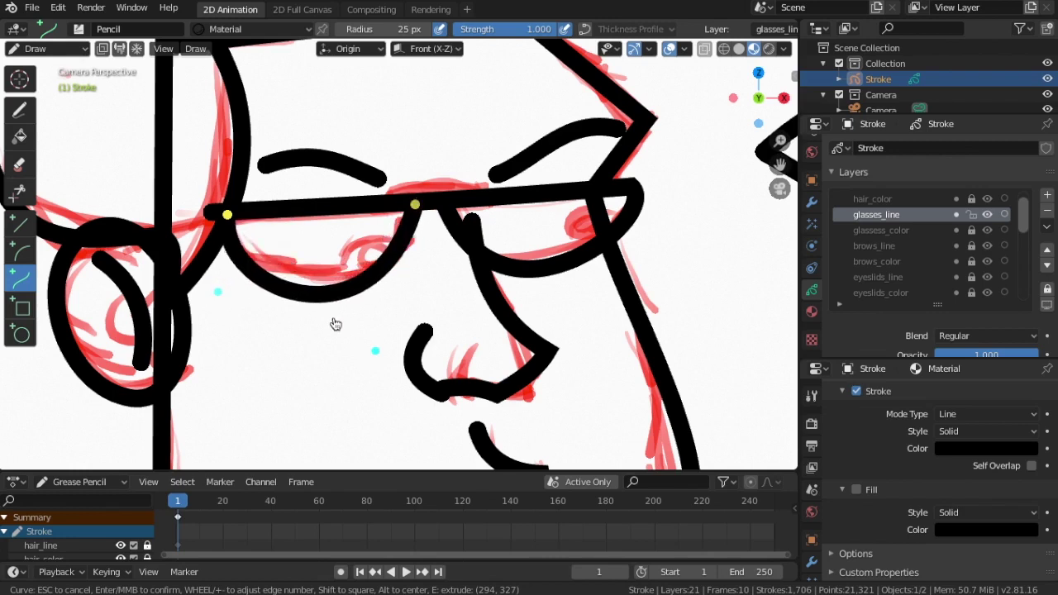
pyautogui.moveTo(375, 351); pyautogui.dragTo(377, 326)
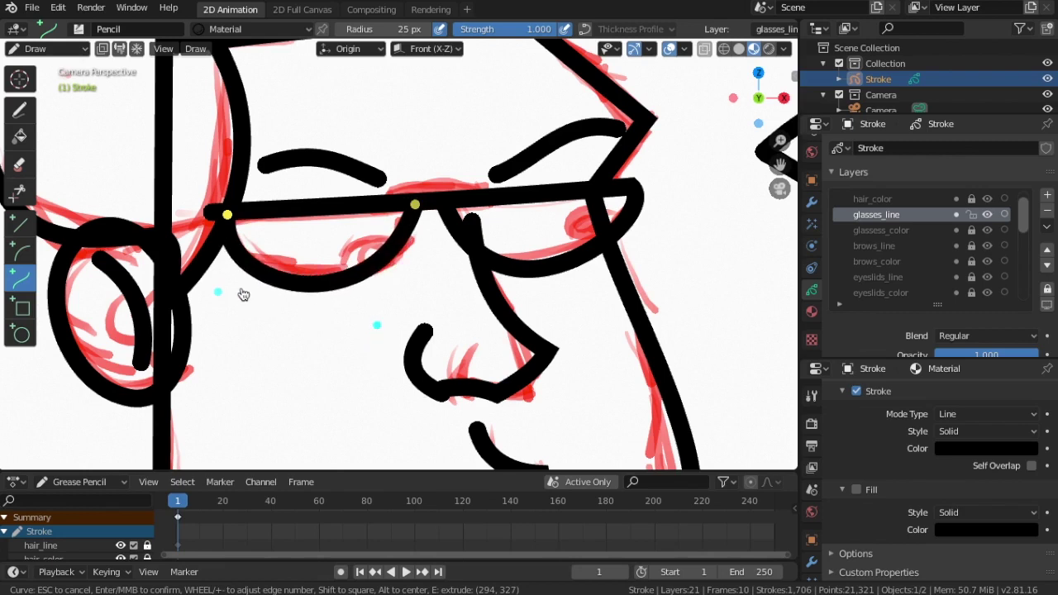
pyautogui.moveTo(229, 215); pyautogui.dragTo(211, 213)
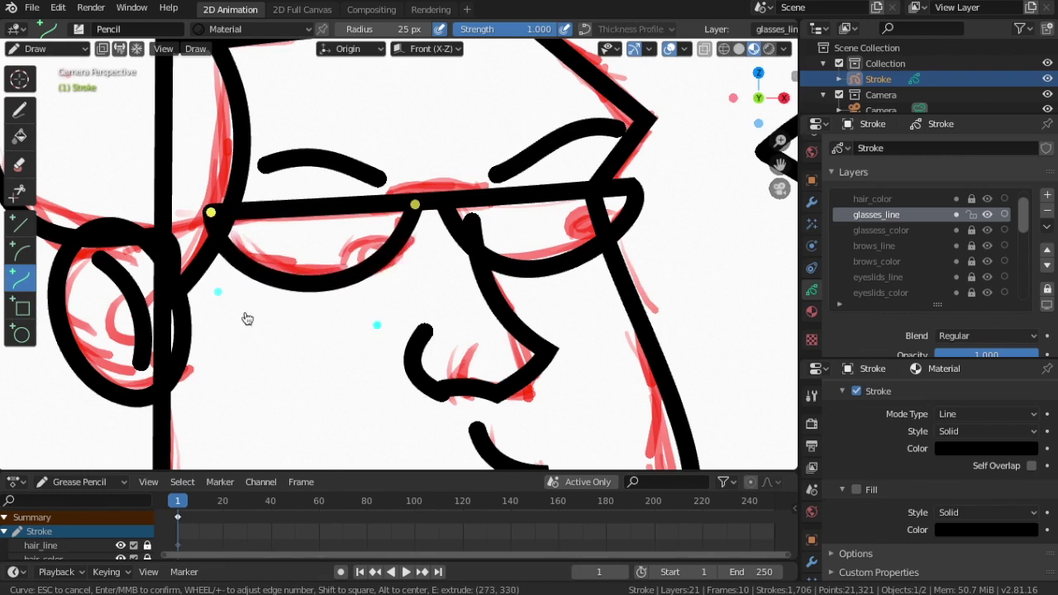
pyautogui.press('Return')
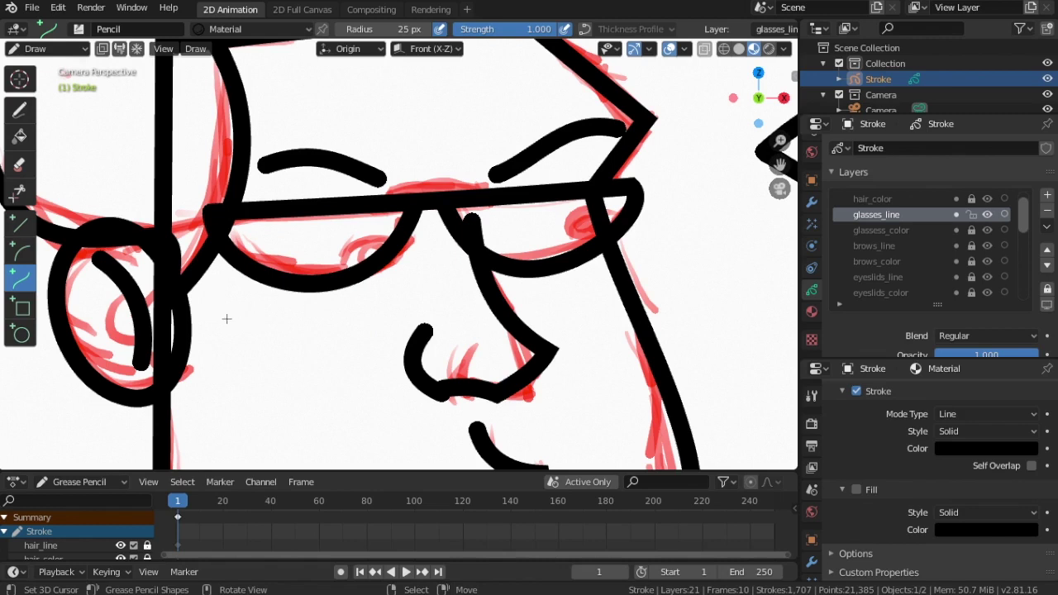
# - Draw a curved glasses arm running from the lens toward the ear
pyautogui.moveTo(206, 212); pyautogui.dragTo(43, 256)
pyautogui.moveTo(103, 238); pyautogui.dragTo(154, 214)
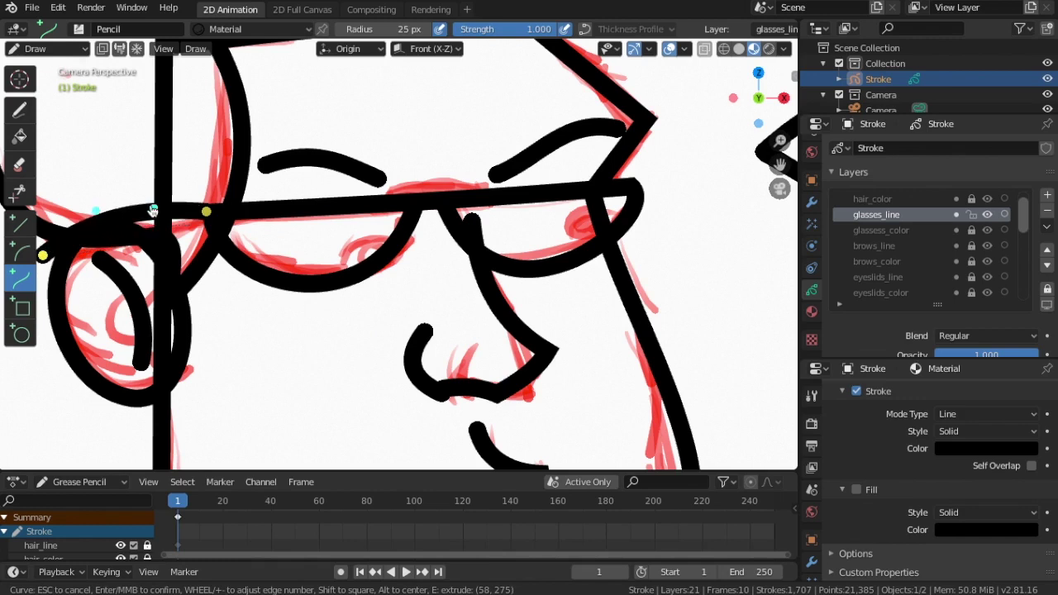
pyautogui.moveTo(41, 255); pyautogui.dragTo(47, 248)
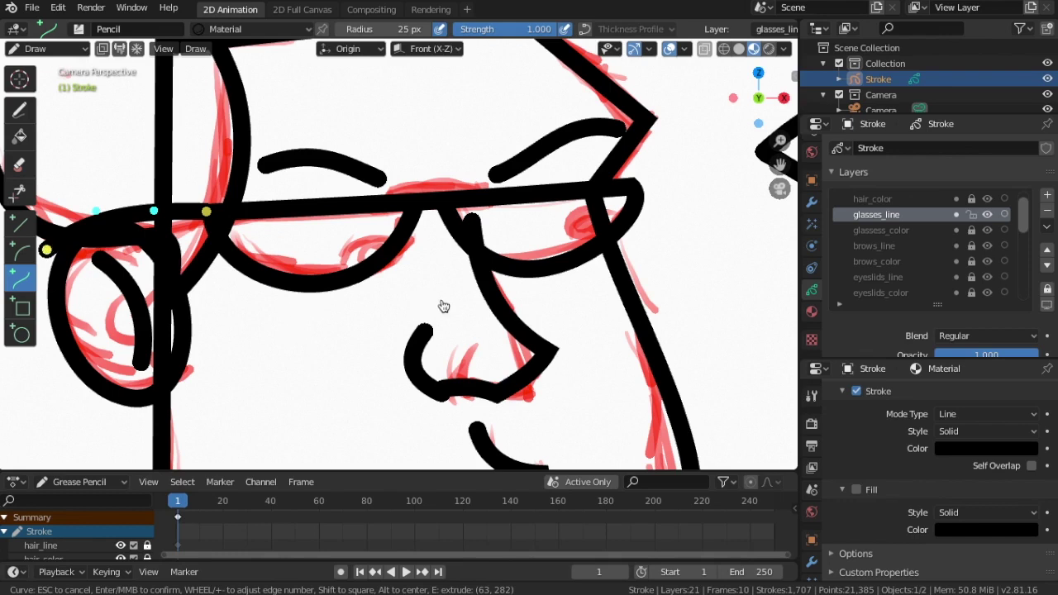
pyautogui.press('Return')
# - Shape a bridge curve arching upward over the nose between the lenses
pyautogui.moveTo(386, 192); pyautogui.dragTo(484, 189)
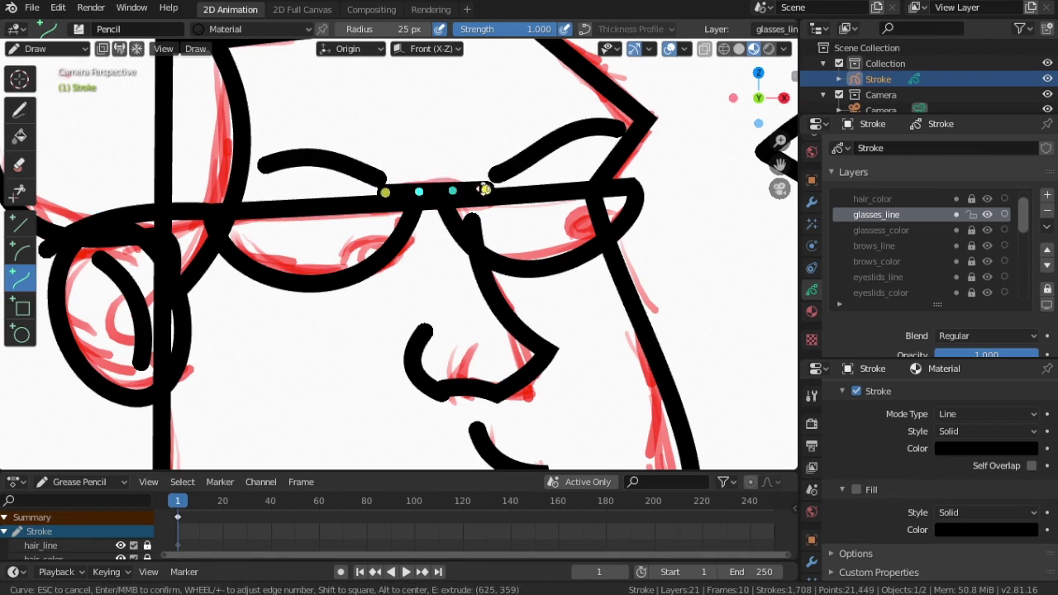
pyautogui.moveTo(420, 195); pyautogui.dragTo(453, 177)
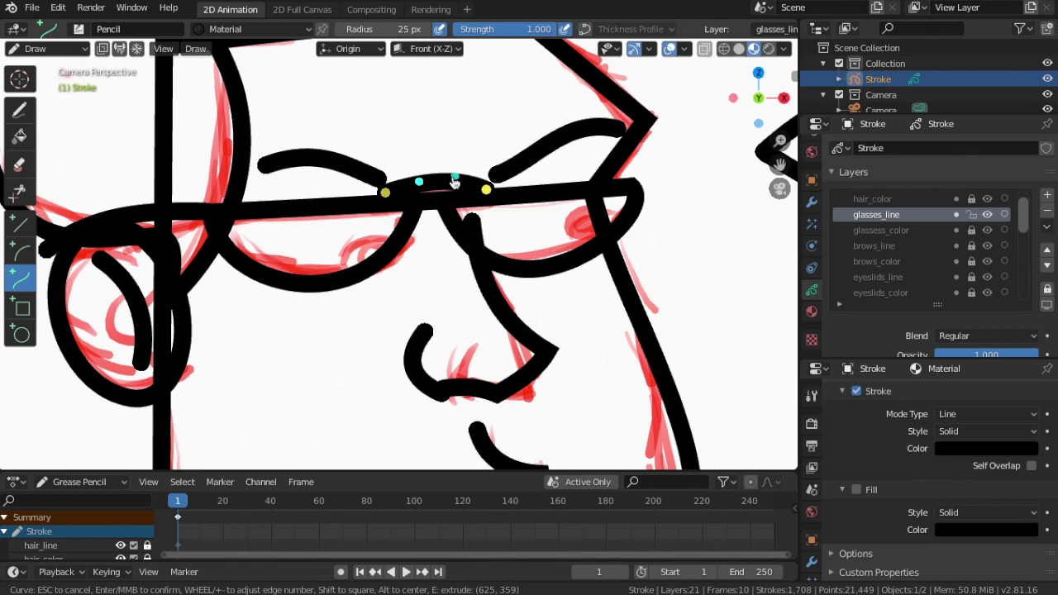
pyautogui.moveTo(387, 191); pyautogui.dragTo(386, 197)
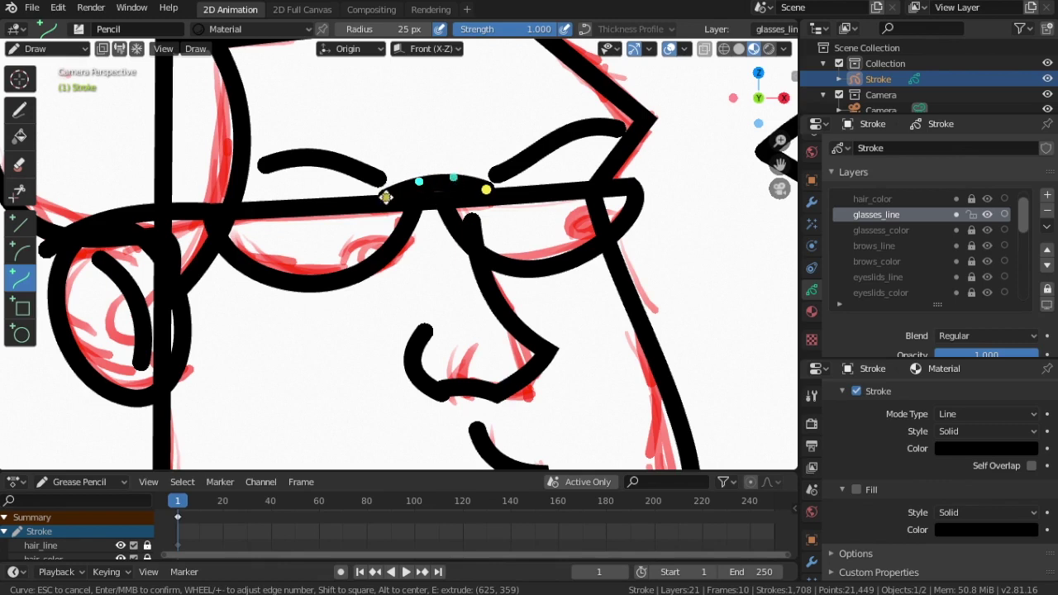
pyautogui.moveTo(486, 190); pyautogui.dragTo(457, 186)
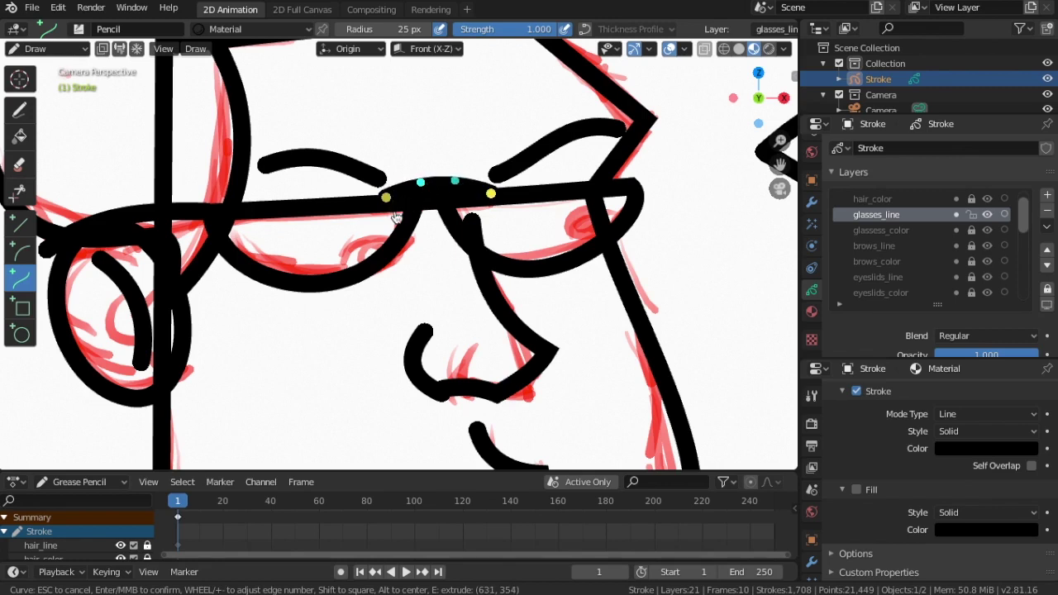
# - Commit the bridge curve and hide every layer except glasses_line
pyautogui.press('Return')
pyautogui.scroll(-2, 416, 364)
pyautogui.scroll(-1, 405, 372)
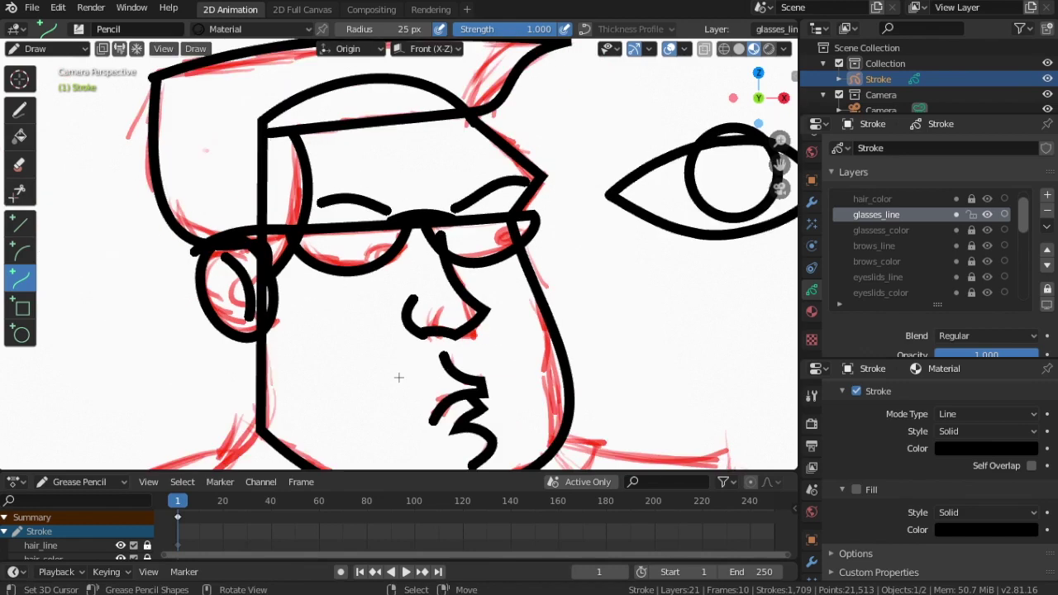
pyautogui.scroll(-2, 395, 371)
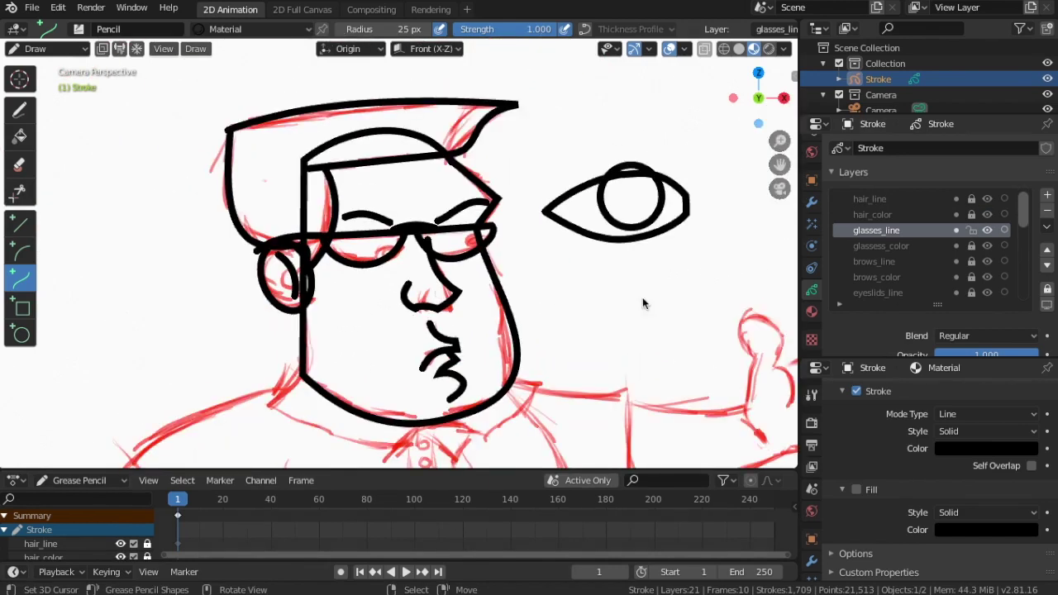
pyautogui.scroll(-1, 869, 265)
pyautogui.scroll(1, 870, 265)
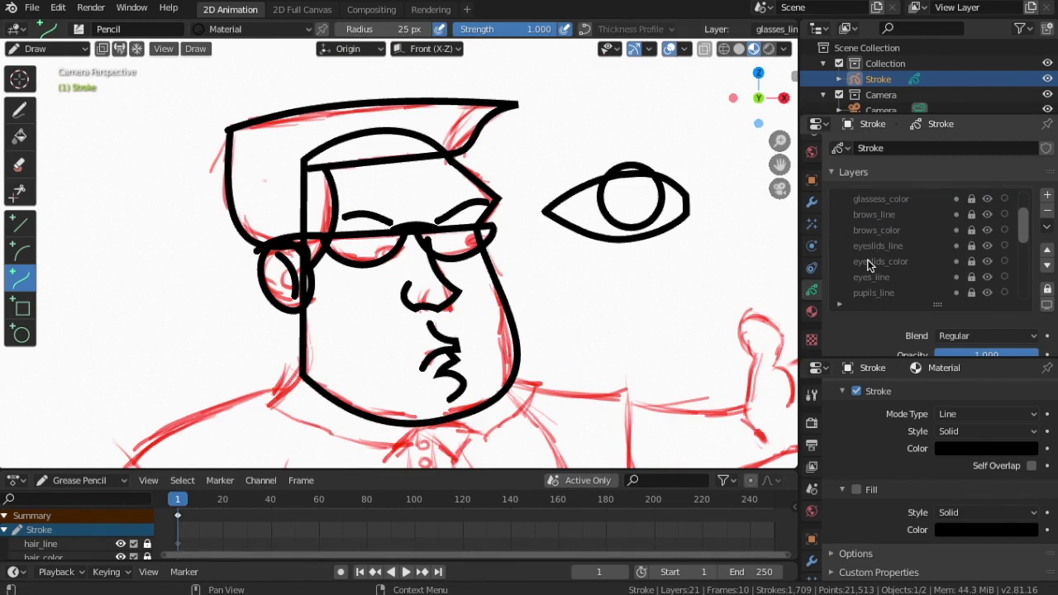
pyautogui.scroll(1, 868, 256)
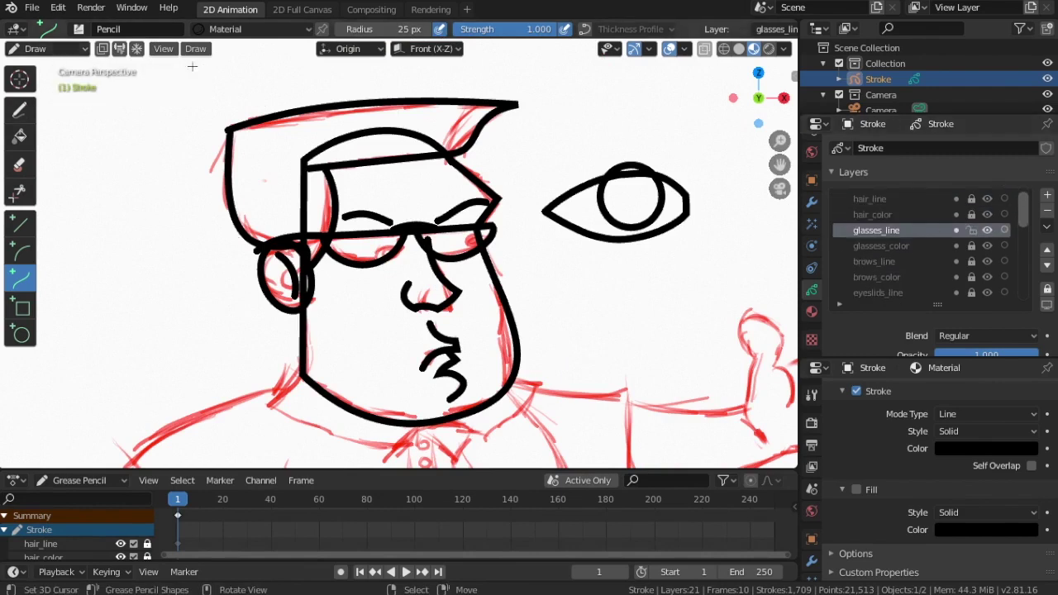
pyautogui.click(1047, 231)
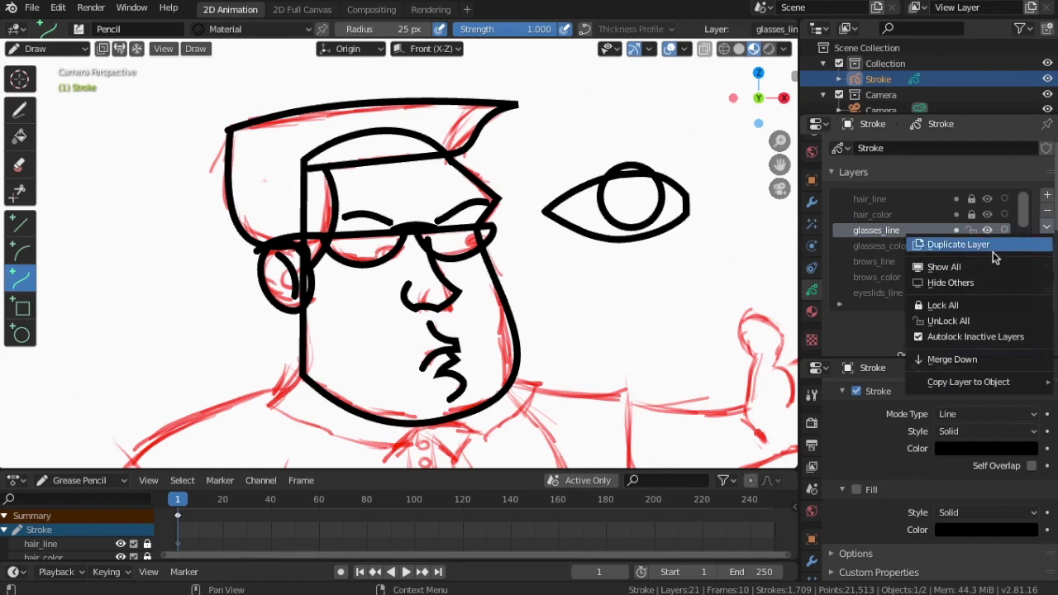
pyautogui.click(964, 283)
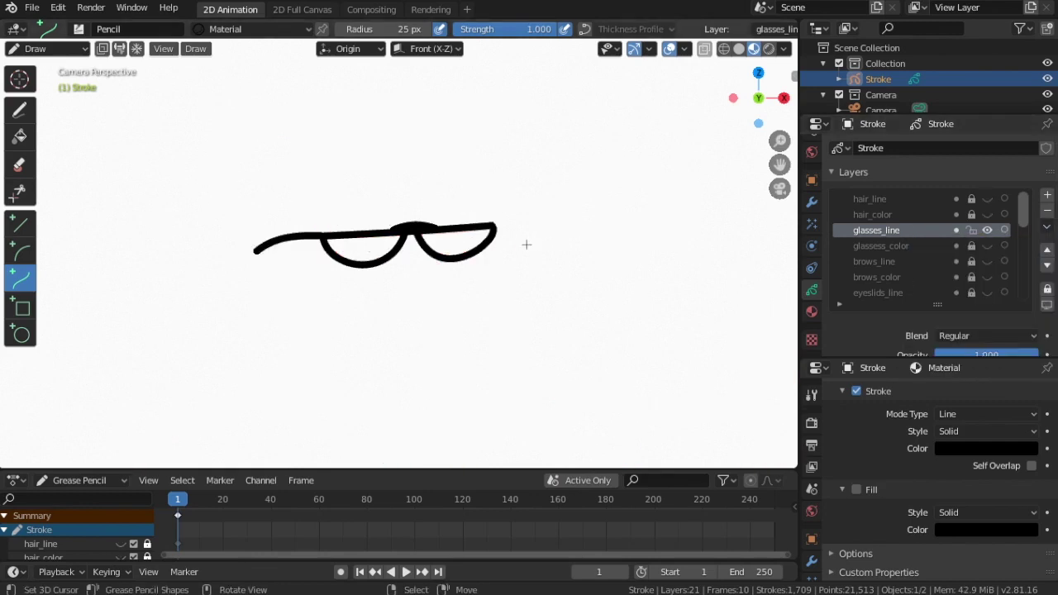
# - Switch the drawing into Sculpt Mode
pyautogui.scroll(3, 319, 243)
pyautogui.click(48, 48)
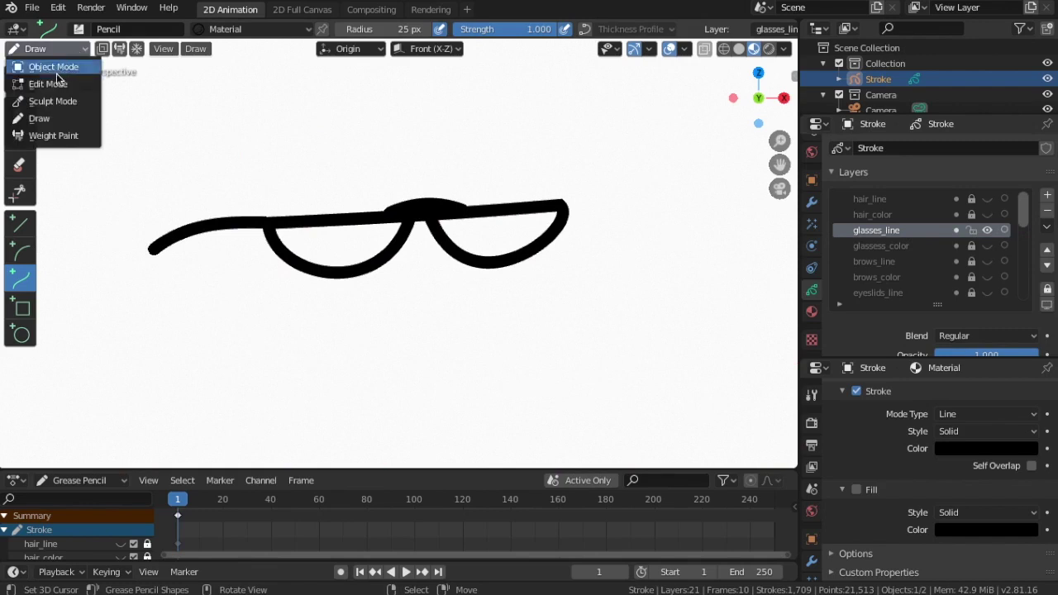
pyautogui.click(47, 102)
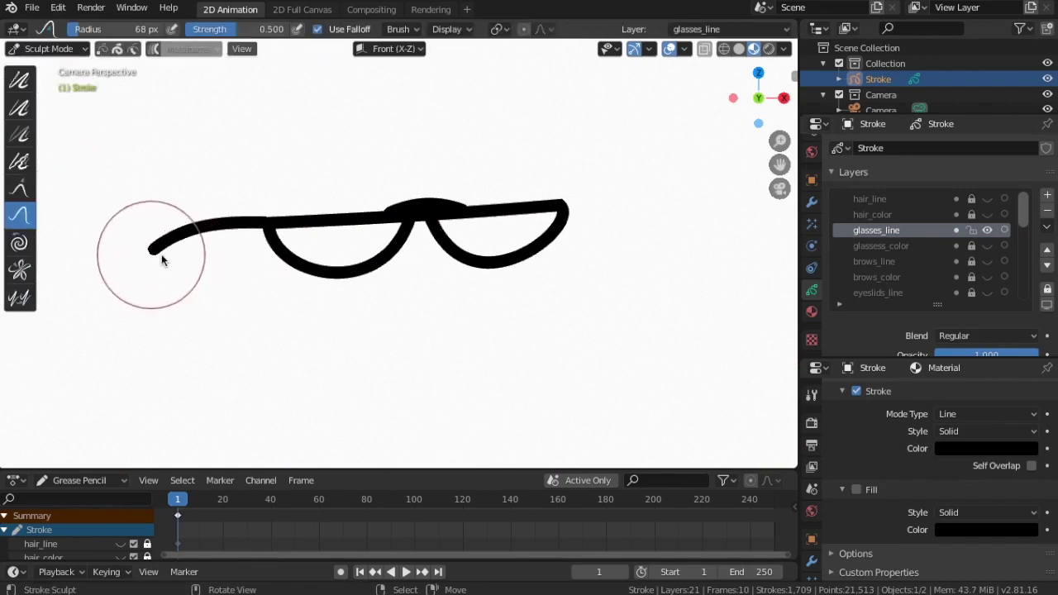
# - Choose the Thickness sculpt brush and set its radius to 124 px
pyautogui.scroll(2, 162, 258)
pyautogui.keyDown('shift'); pyautogui.moveTo(158, 254); pyautogui.dragTo(621, 253, button='middle'); pyautogui.keyUp('shift')
pyautogui.click(18, 108)
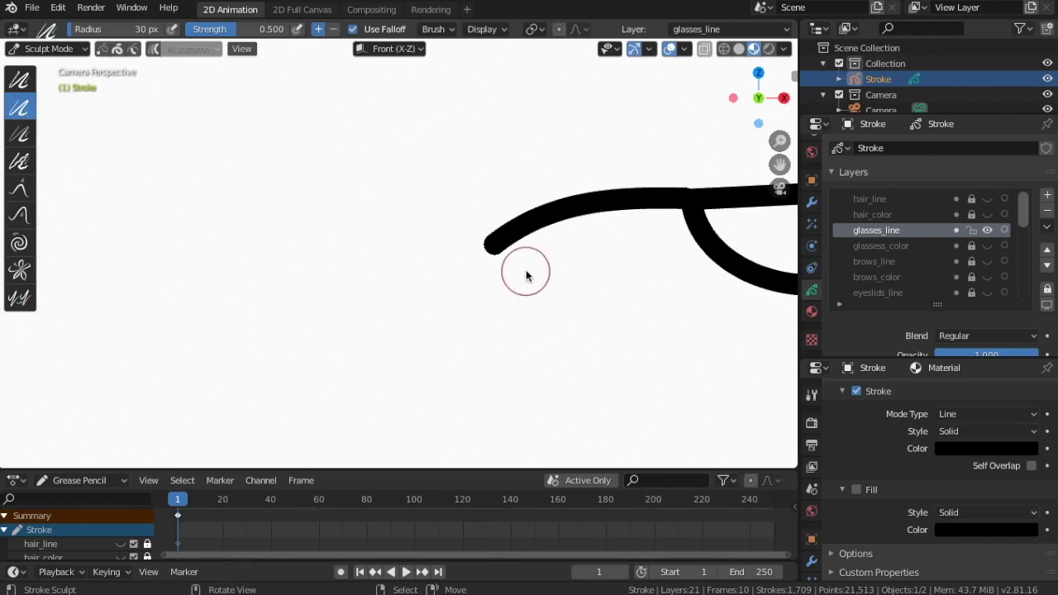
pyautogui.press('f')
pyautogui.click(599, 354)
# - Thicken the glasses stroke's end and the section near the left temple
pyautogui.moveTo(490, 259)
pyautogui.mouseDown()
pyautogui.moveTo(529, 275)
pyautogui.moveTo(519, 258)
pyautogui.mouseUp()
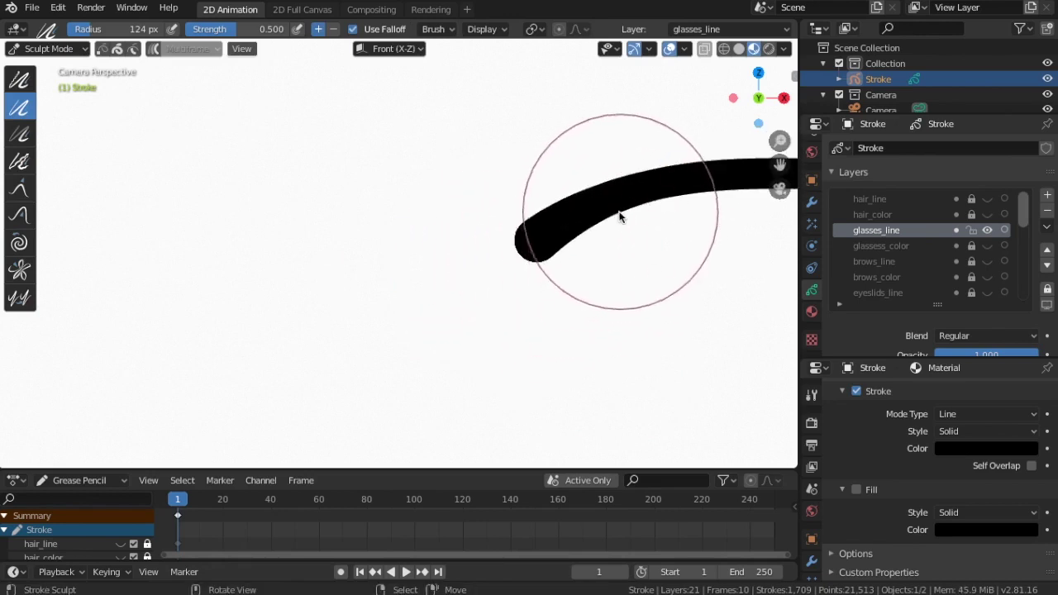
pyautogui.scroll(-3, 588, 246)
pyautogui.scroll(-2, 552, 248)
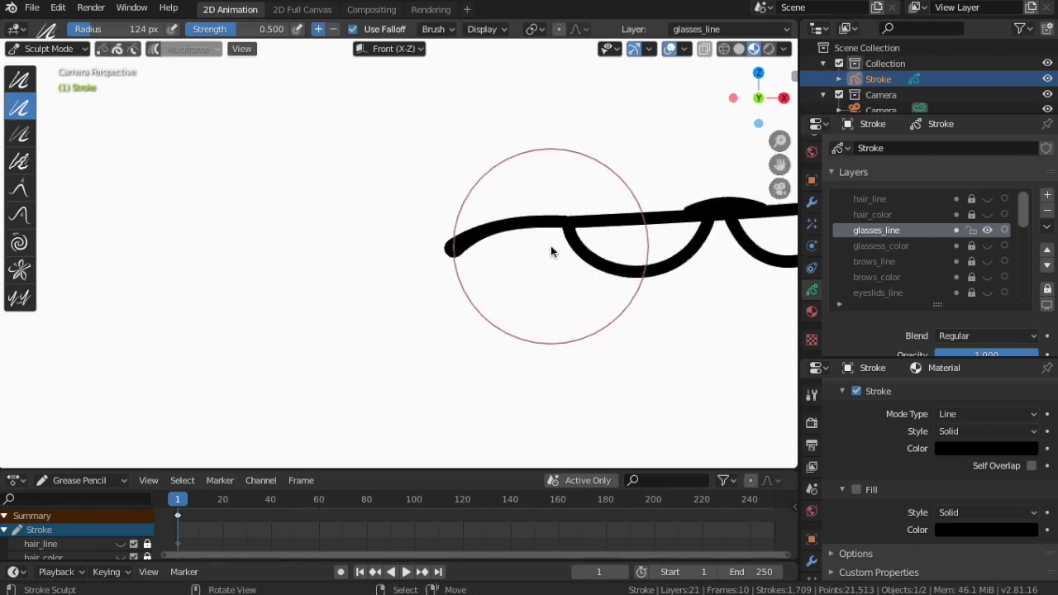
pyautogui.scroll(-2, 552, 248)
pyautogui.scroll(1, 552, 252)
pyautogui.scroll(-1, 494, 244)
pyautogui.scroll(2, 537, 232)
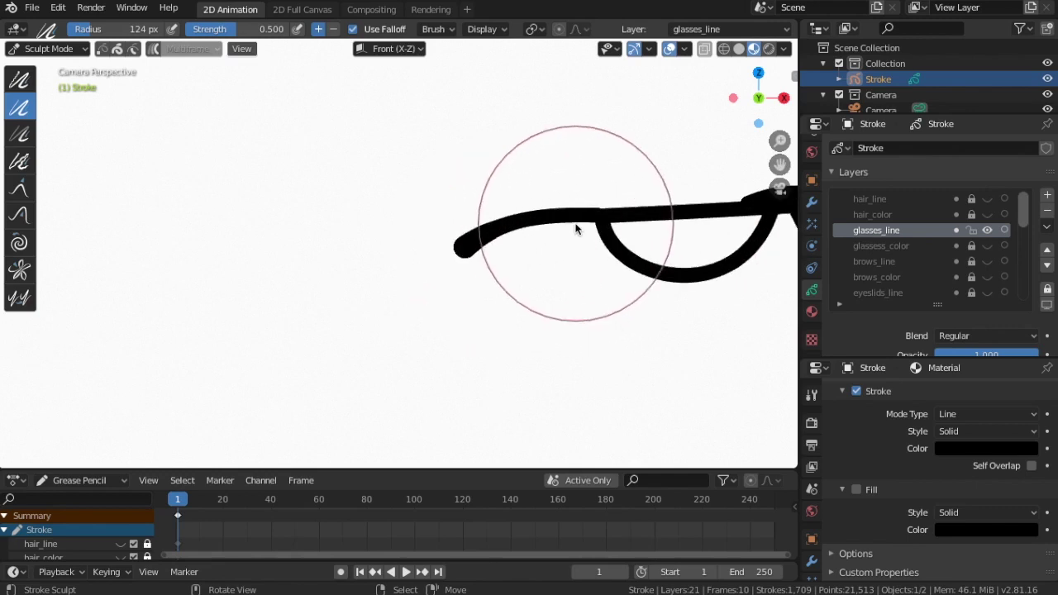
pyautogui.scroll(2, 657, 208)
pyautogui.scroll(1, 665, 209)
pyautogui.click(671, 208)
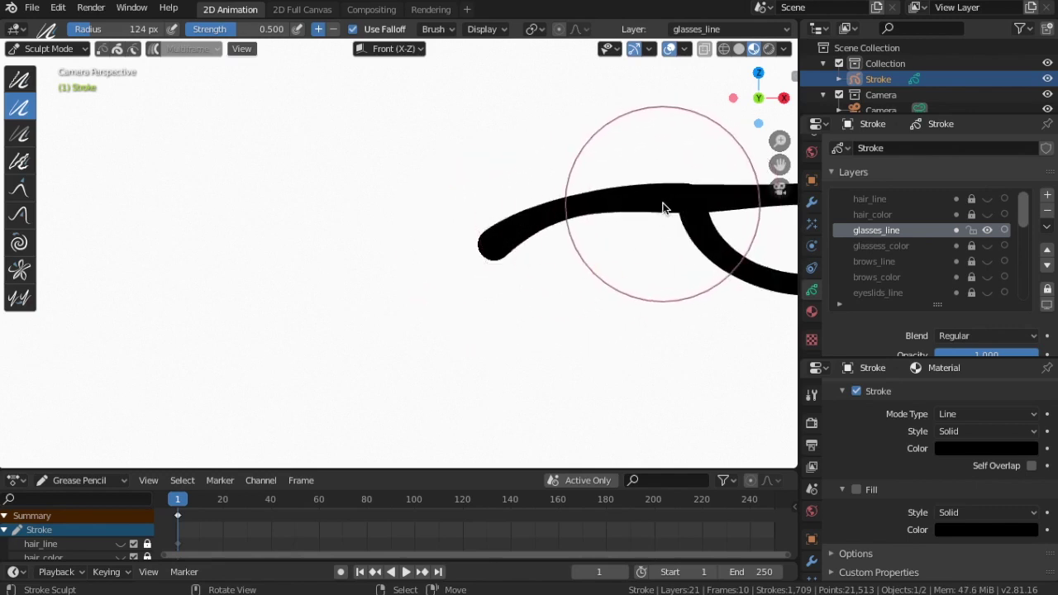
pyautogui.moveTo(672, 208); pyautogui.dragTo(665, 233)
pyautogui.scroll(-5, 653, 234)
pyautogui.scroll(2, 653, 239)
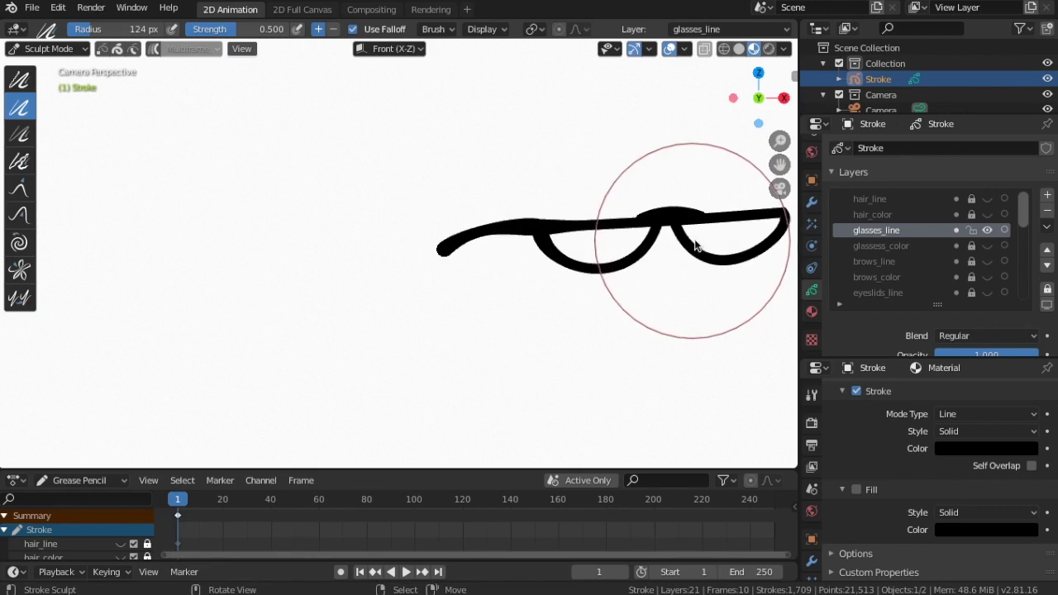
pyautogui.keyDown('shift'); pyautogui.moveTo(703, 234); pyautogui.dragTo(595, 232, button='middle'); pyautogui.keyUp('shift')
pyautogui.scroll(5, 596, 231)
# - Thicken the stroke around both lenses and the bridge of the sunglasses
pyautogui.moveTo(587, 173); pyautogui.dragTo(590, 171)
pyautogui.moveTo(696, 158); pyautogui.dragTo(675, 163)
pyautogui.moveTo(218, 195); pyautogui.dragTo(217, 193)
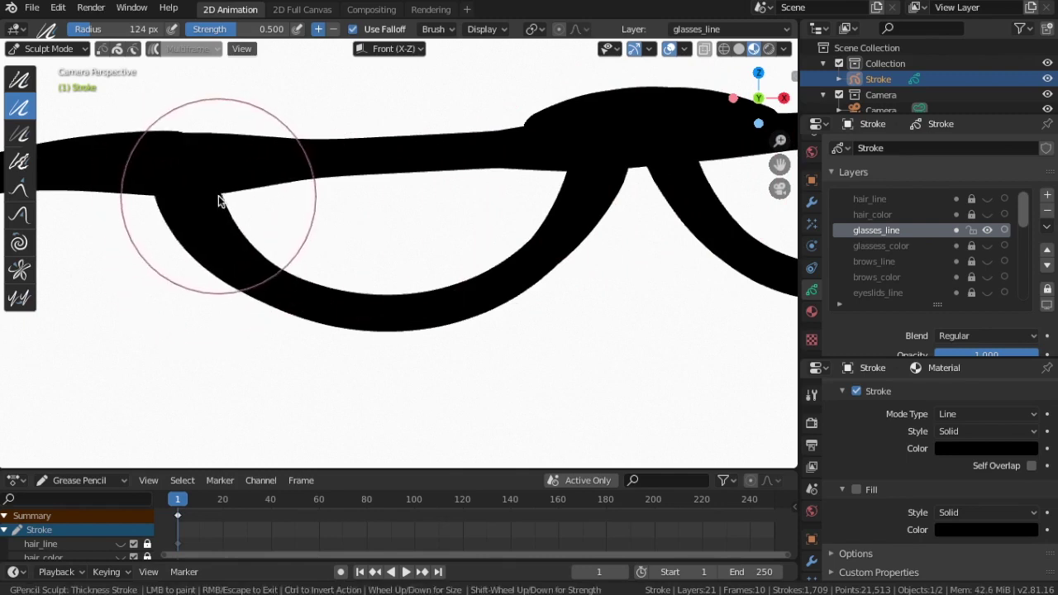
pyautogui.scroll(-3, 641, 234)
pyautogui.scroll(2, 637, 231)
pyautogui.moveTo(609, 201); pyautogui.dragTo(647, 229)
pyautogui.scroll(-1, 653, 236)
pyautogui.scroll(2, 659, 239)
pyautogui.scroll(-1, 406, 262)
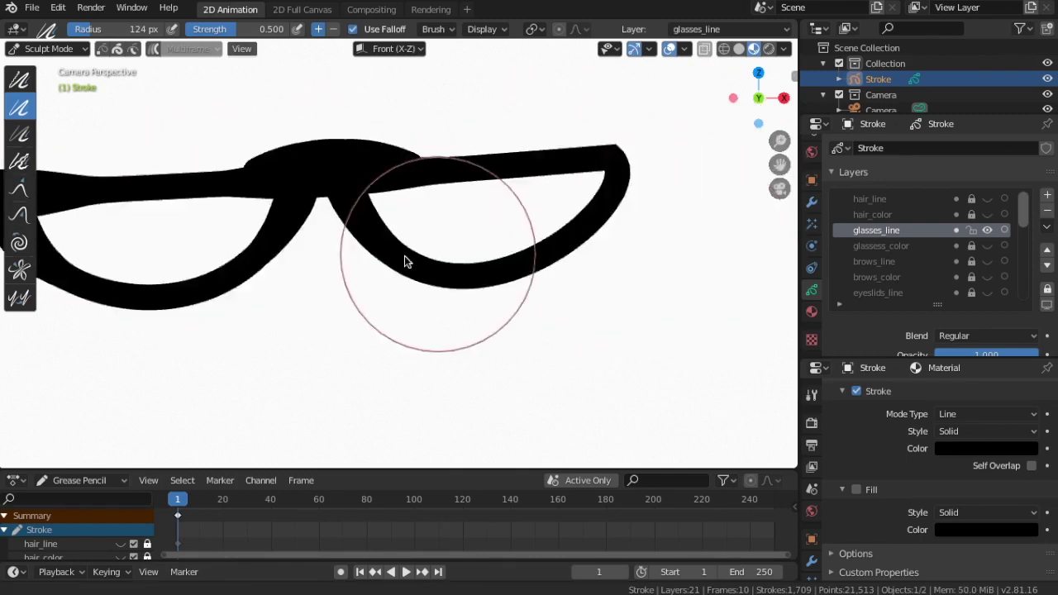
pyautogui.scroll(2, 621, 111)
pyautogui.scroll(-1, 585, 137)
pyautogui.scroll(-2, 571, 182)
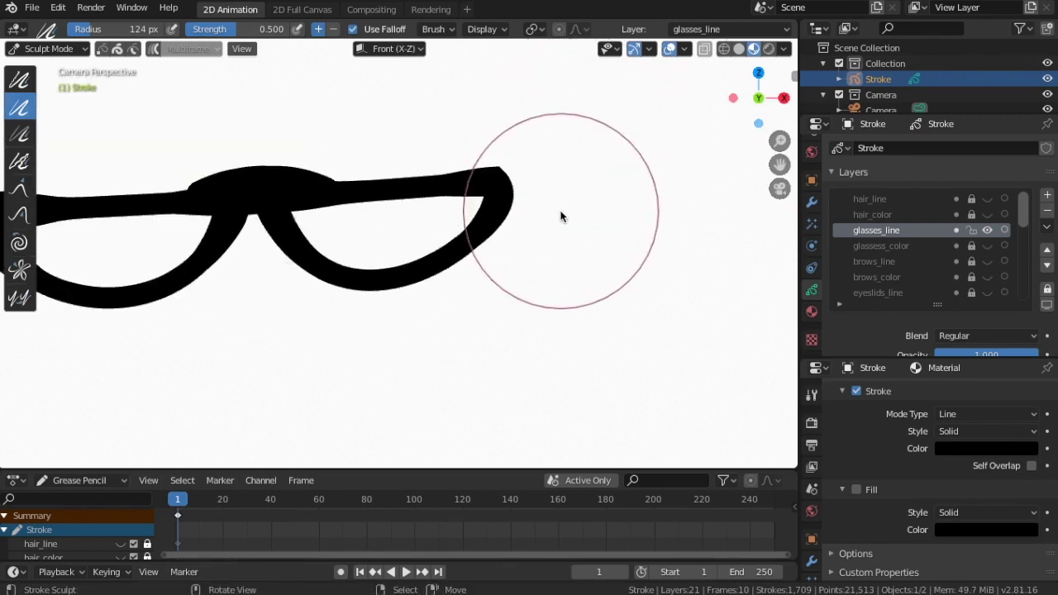
pyautogui.scroll(-1, 488, 270)
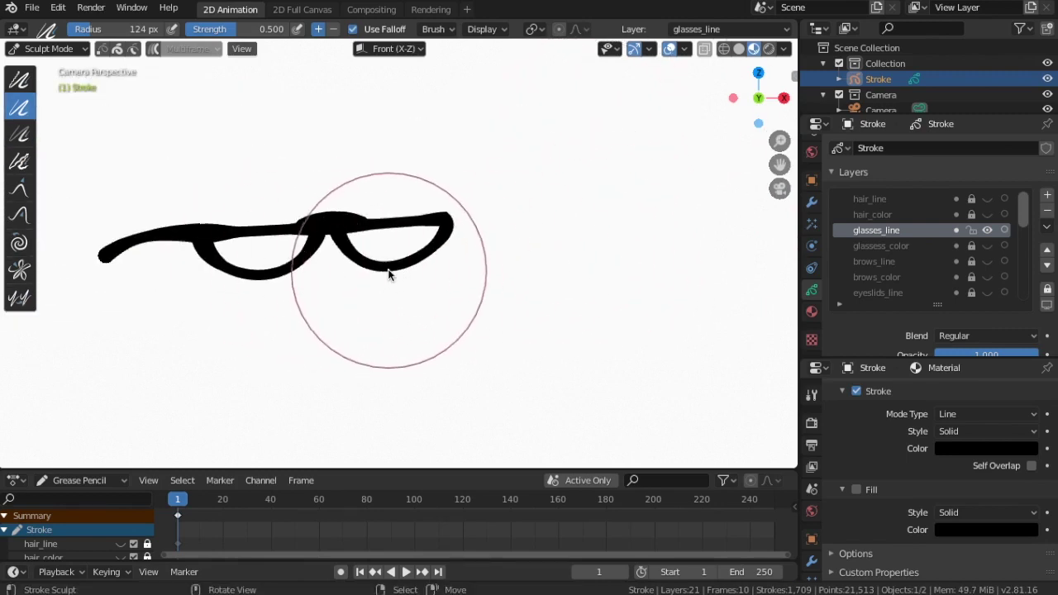
pyautogui.scroll(1, 414, 280)
pyautogui.scroll(1, 389, 275)
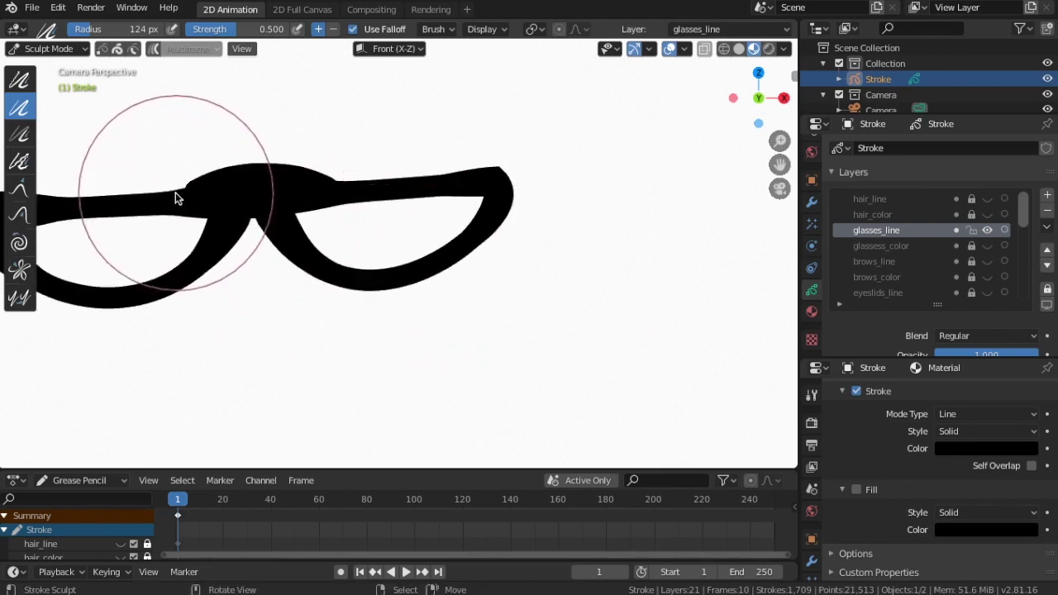
pyautogui.scroll(-3, 446, 240)
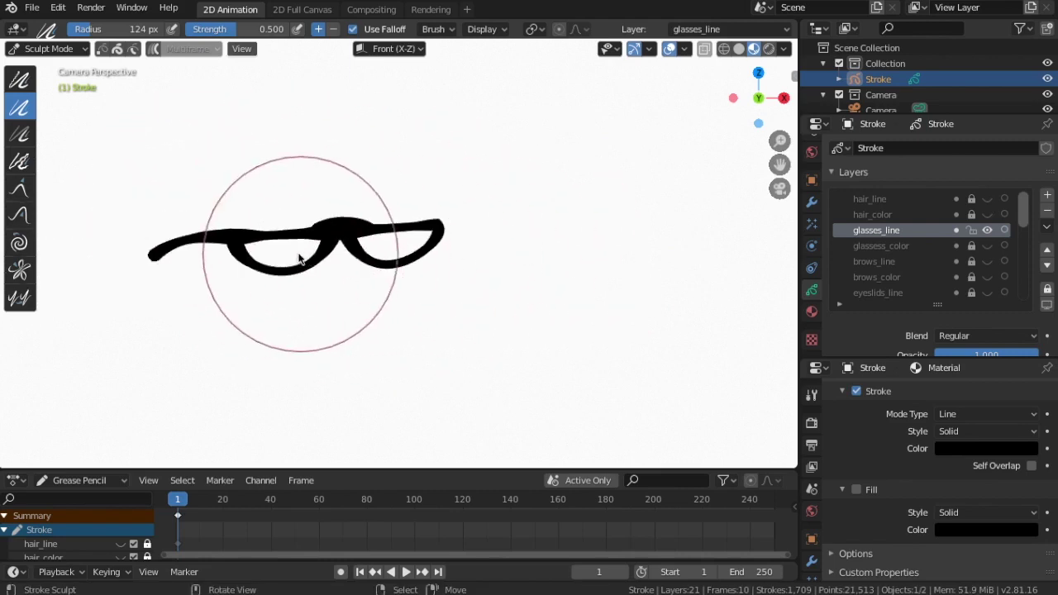
pyautogui.scroll(2, 170, 255)
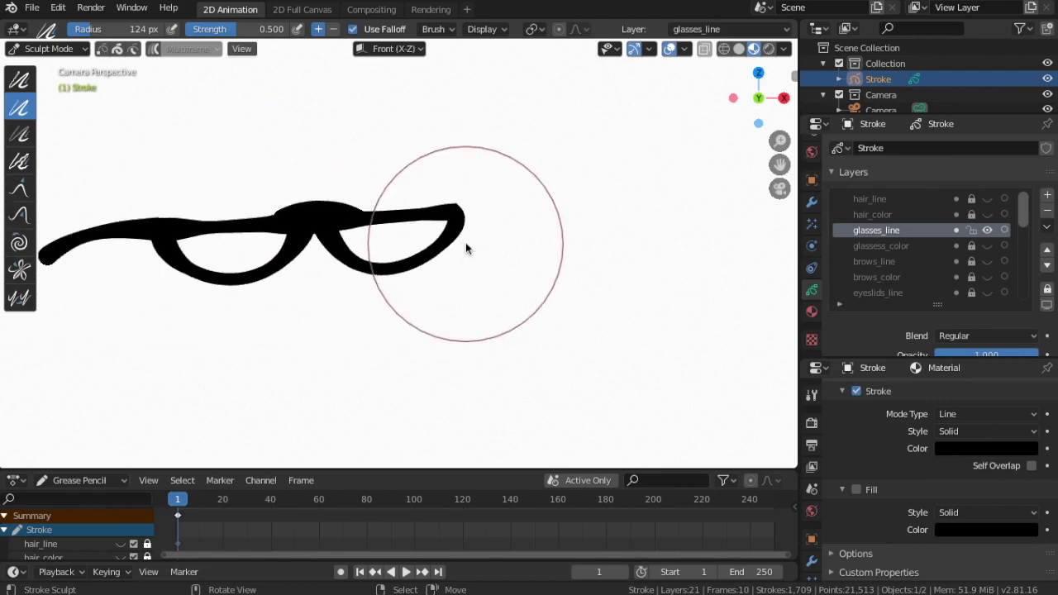
# - Make head_line the active layer and switch back to Draw Mode
pyautogui.scroll(-4, 922, 263)
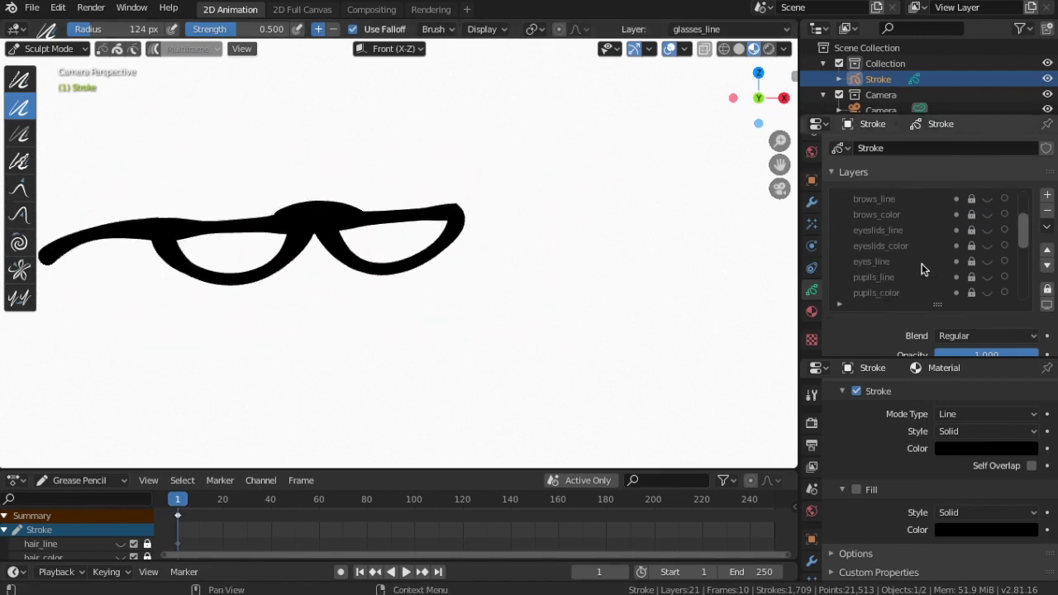
pyautogui.scroll(-2, 922, 264)
pyautogui.scroll(-4, 922, 264)
pyautogui.scroll(-4, 922, 263)
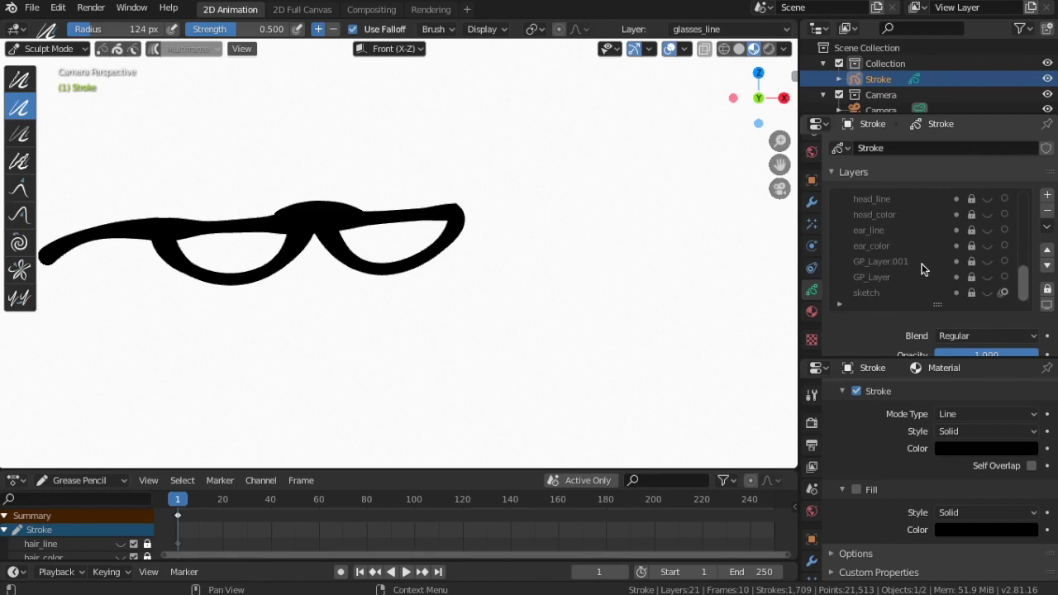
pyautogui.scroll(1, 896, 263)
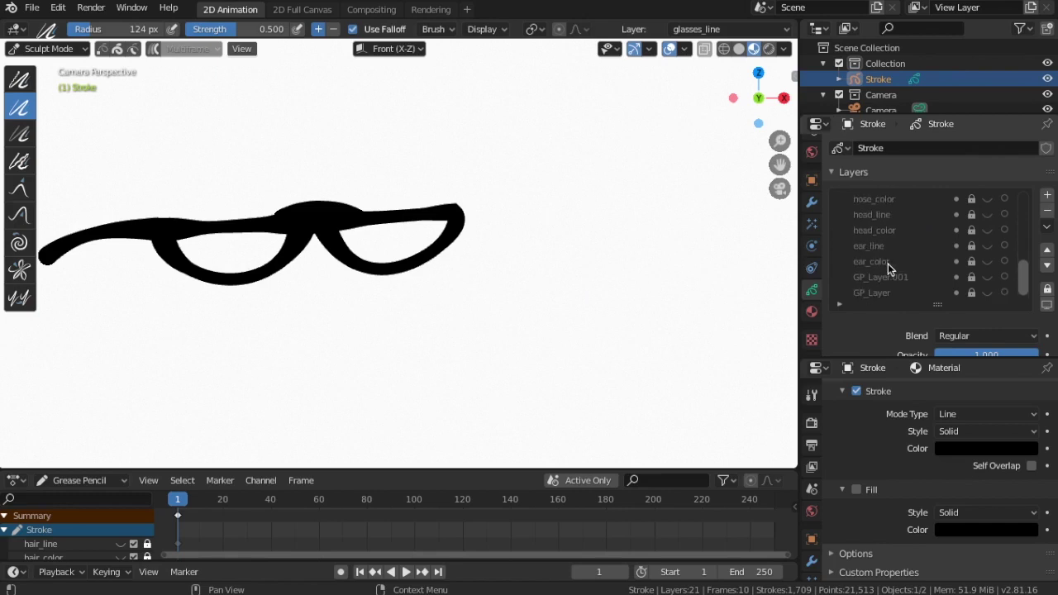
pyautogui.click(882, 215)
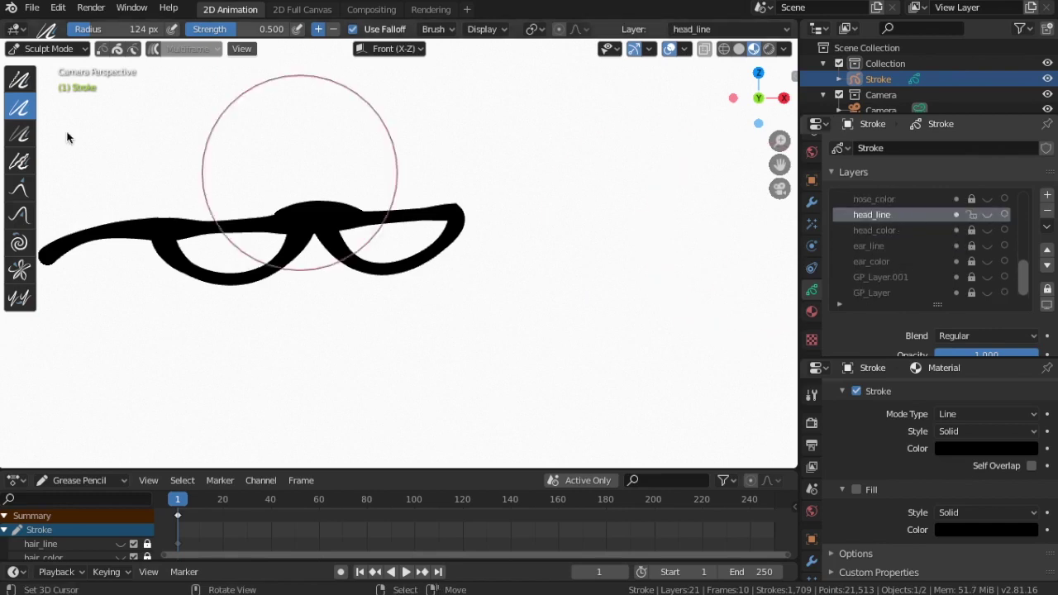
pyautogui.click(45, 49)
pyautogui.click(25, 120)
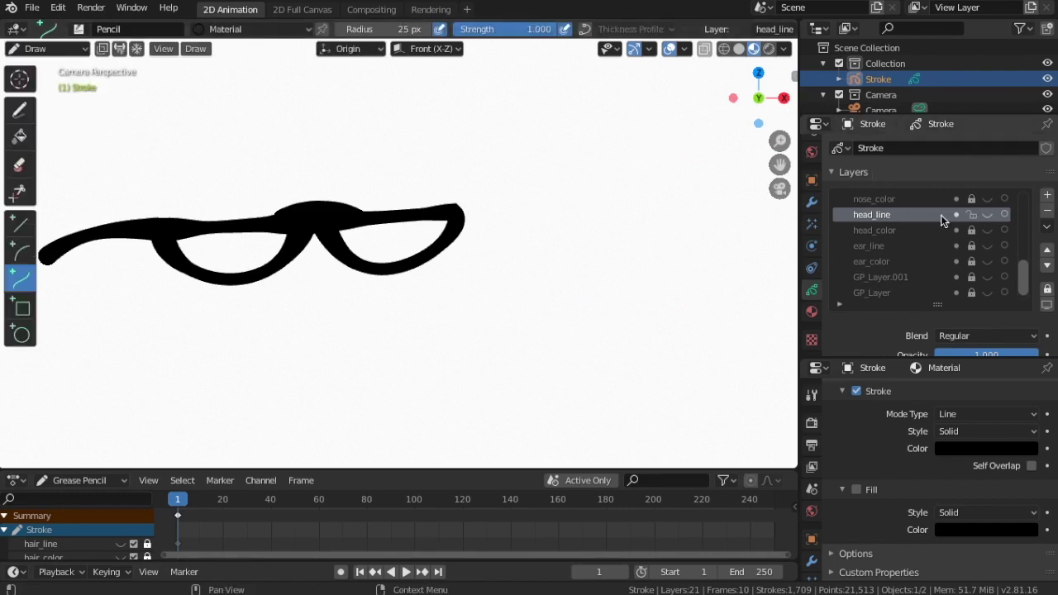
# - Unhide the head outline and eyebrow layers, framing the head above the sunglasses
pyautogui.click(991, 215)
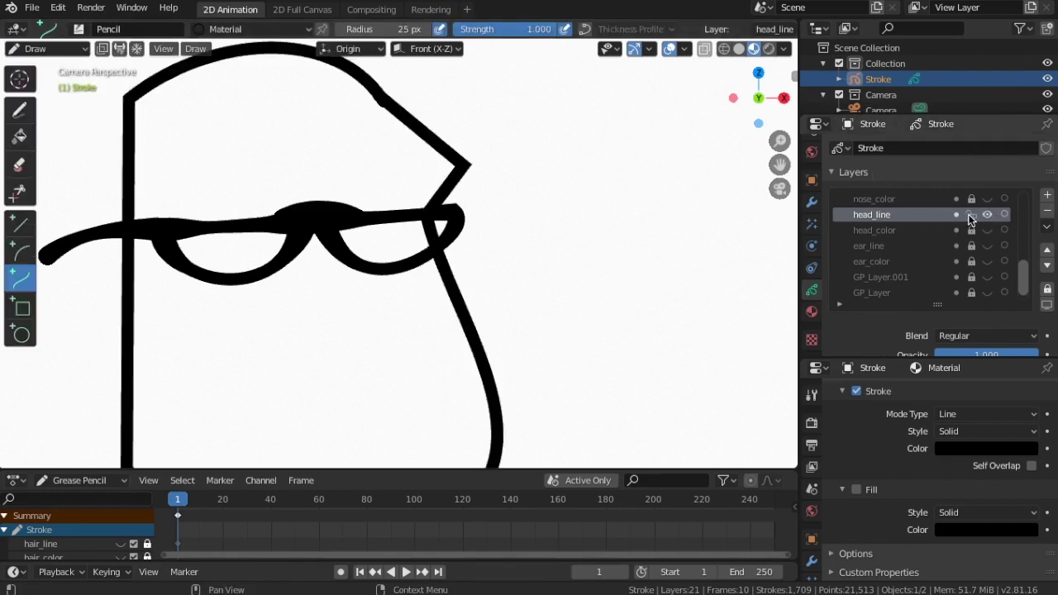
pyautogui.scroll(-5, 479, 261)
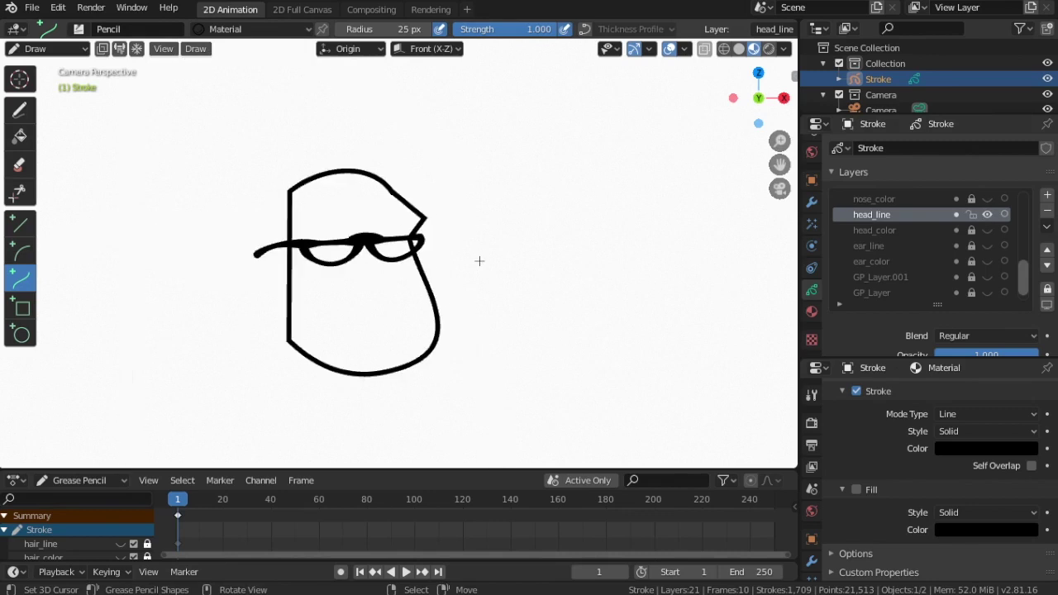
pyautogui.scroll(3, 478, 260)
pyautogui.scroll(2, 384, 246)
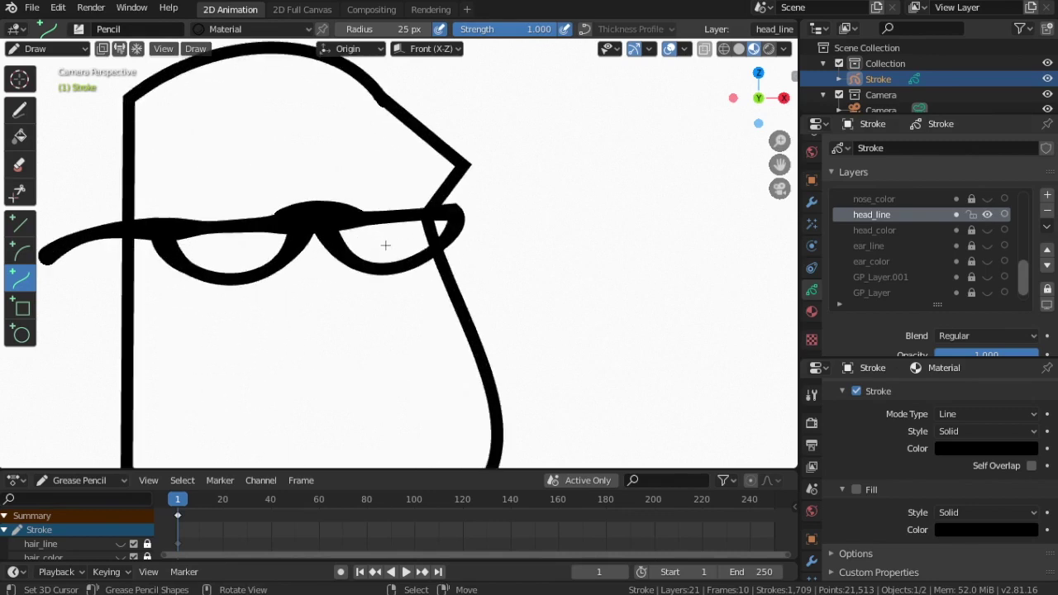
pyautogui.scroll(2, 952, 248)
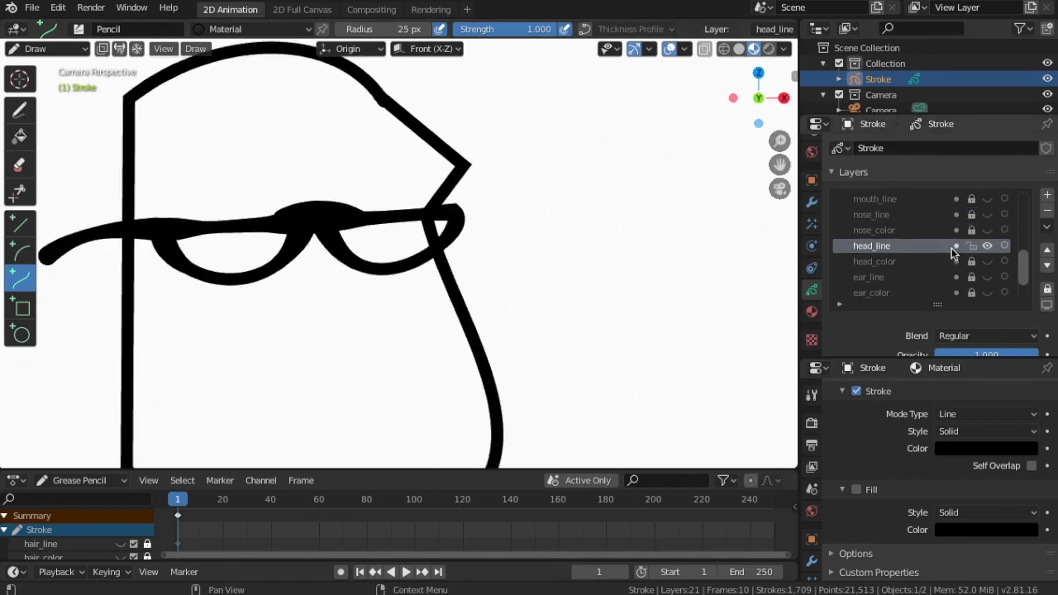
pyautogui.scroll(3, 951, 248)
pyautogui.scroll(4, 952, 248)
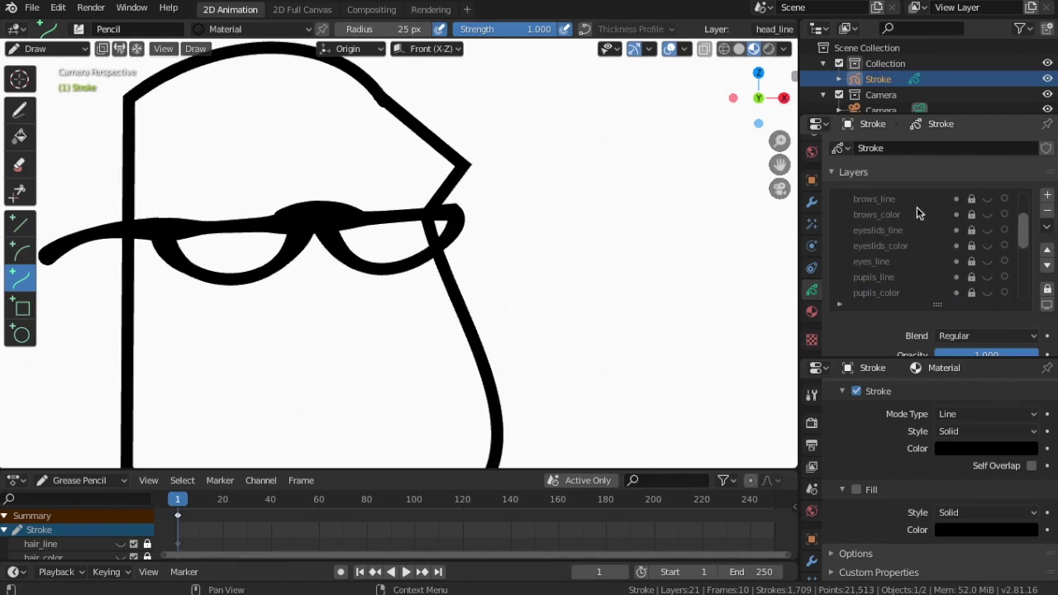
pyautogui.scroll(1, 875, 212)
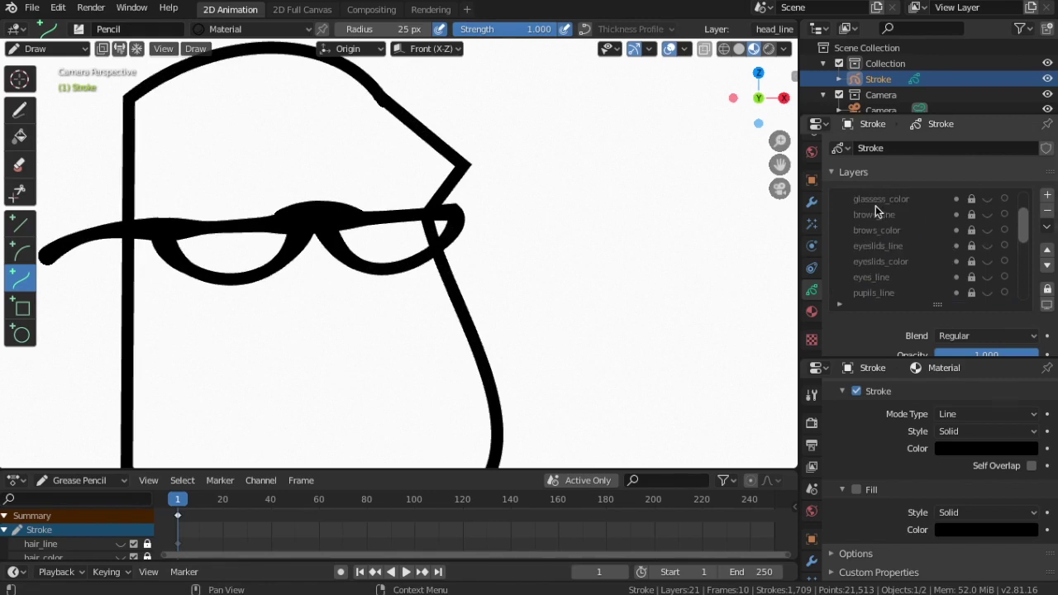
pyautogui.click(987, 214)
pyautogui.scroll(2, 444, 183)
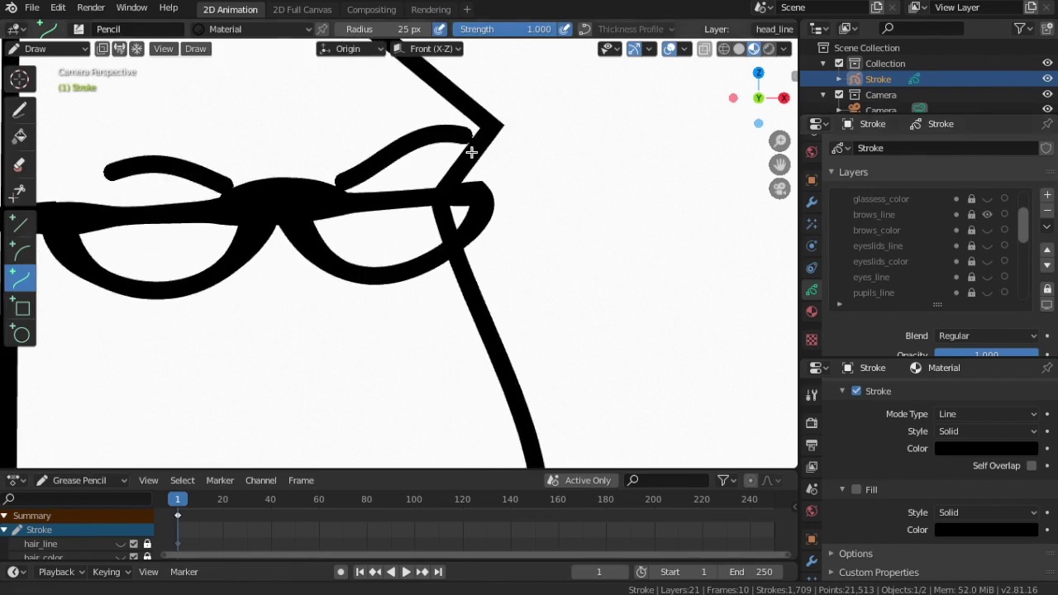
pyautogui.keyDown('shift'); pyautogui.moveTo(472, 152); pyautogui.dragTo(621, 260, button='middle'); pyautogui.keyUp('shift')
pyautogui.click(83, 52)
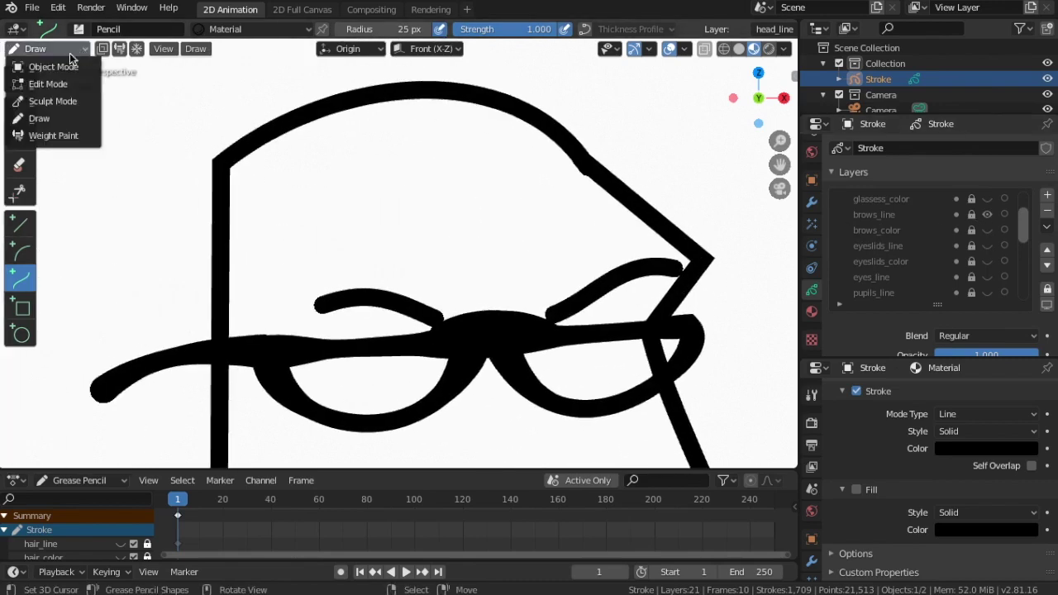
# - Switch the head_line drawing to Edit Mode and undo an accidental point move
pyautogui.click(37, 80)
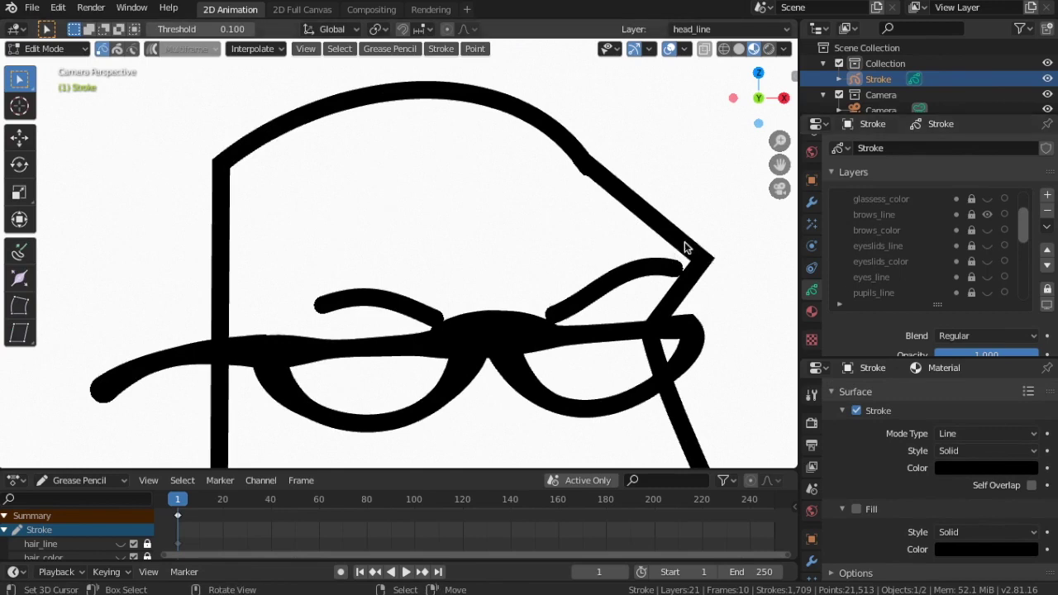
pyautogui.scroll(-4, 865, 257)
pyautogui.scroll(-3, 926, 257)
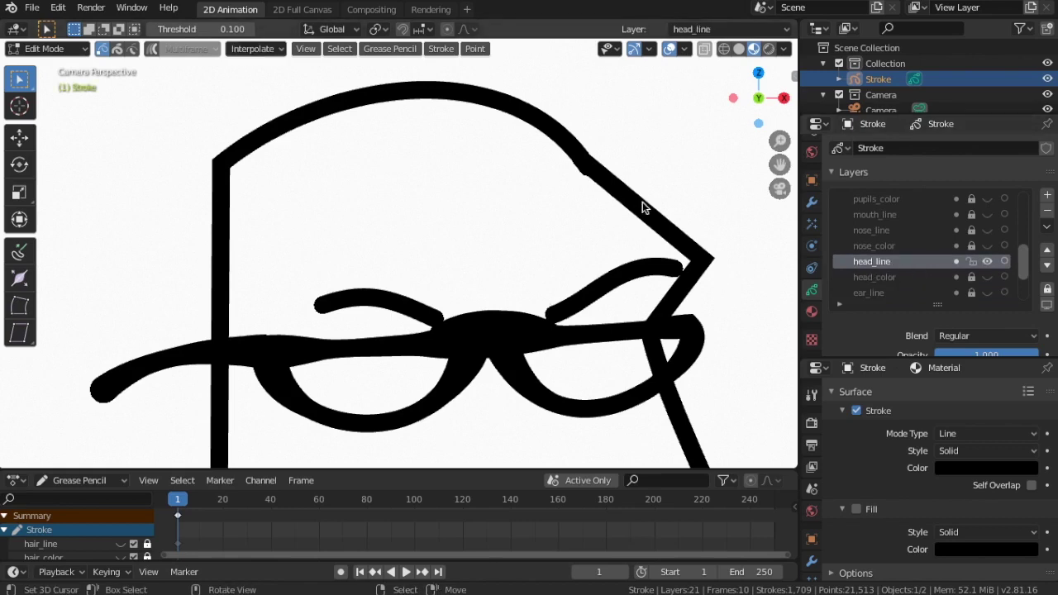
pyautogui.moveTo(643, 225); pyautogui.dragTo(650, 224)
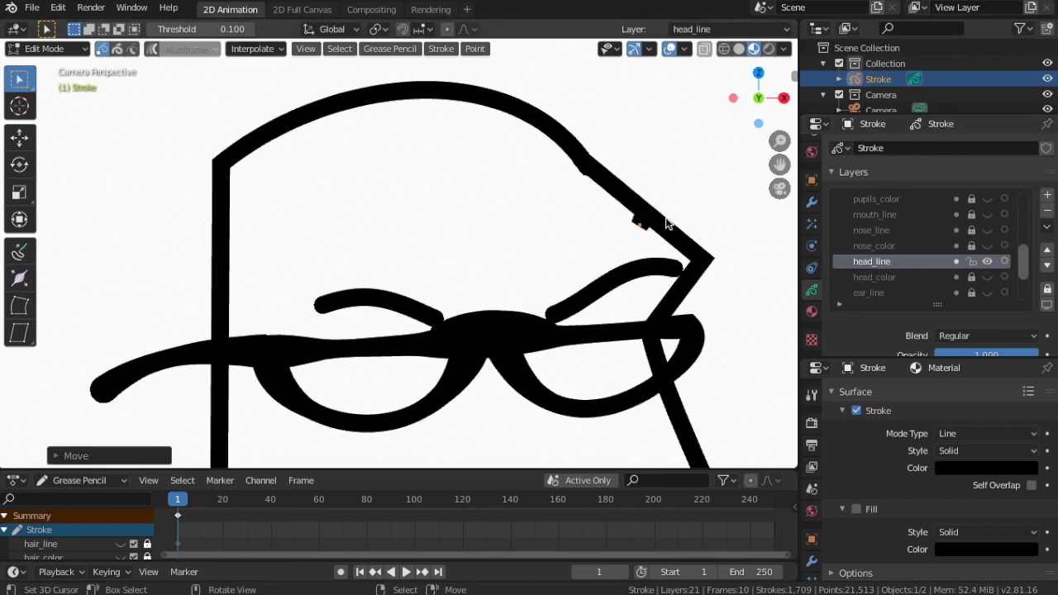
pyautogui.hotkey('ctrl', 'z')
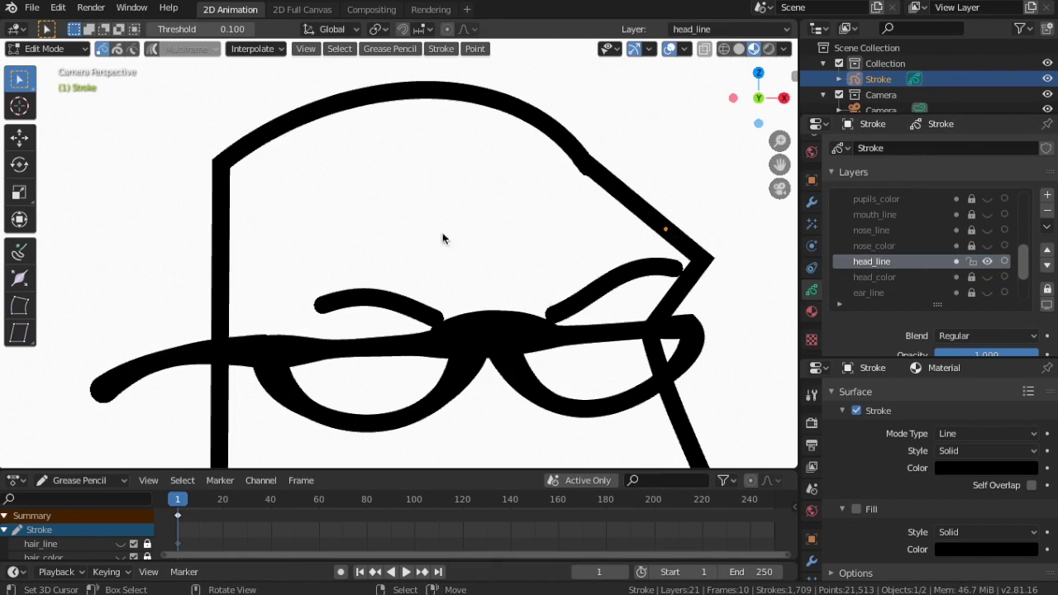
# - Extrude a short line leftward from the head outline and position its end point
pyautogui.press('g')
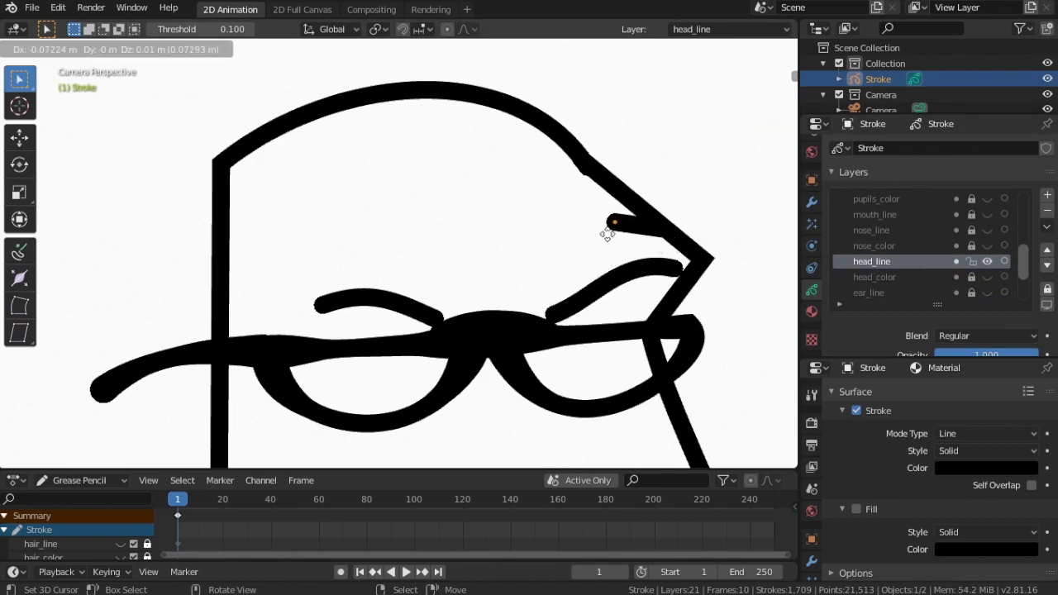
pyautogui.click(600, 230)
pyautogui.press('e')
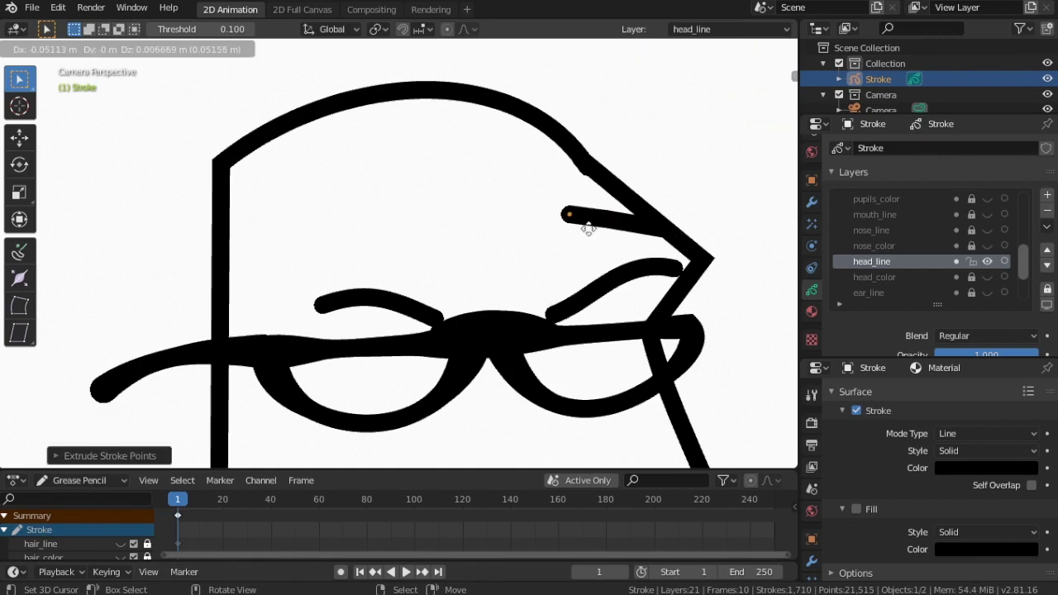
pyautogui.click(616, 228)
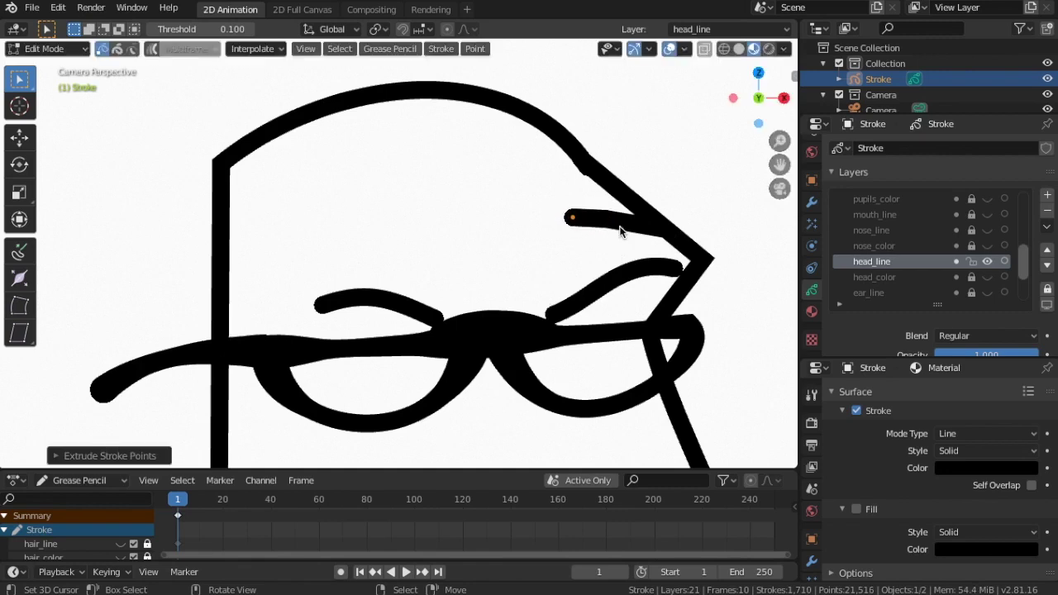
pyautogui.press('e')
pyautogui.click(627, 227)
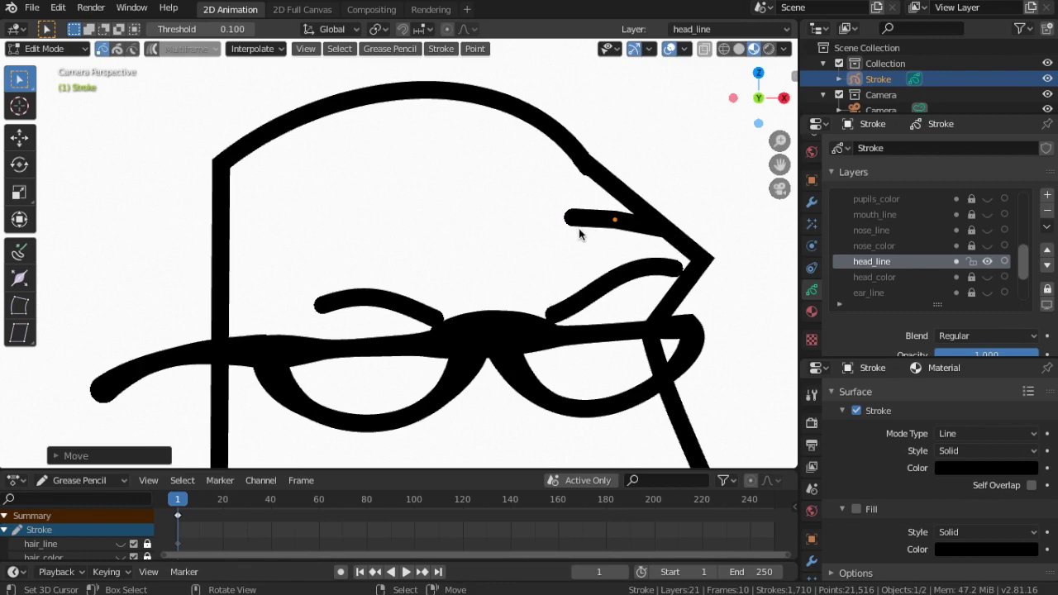
pyautogui.moveTo(579, 228); pyautogui.dragTo(577, 217)
# - Confirm the new line's end point and switch to Sculpt Mode
pyautogui.click(578, 224)
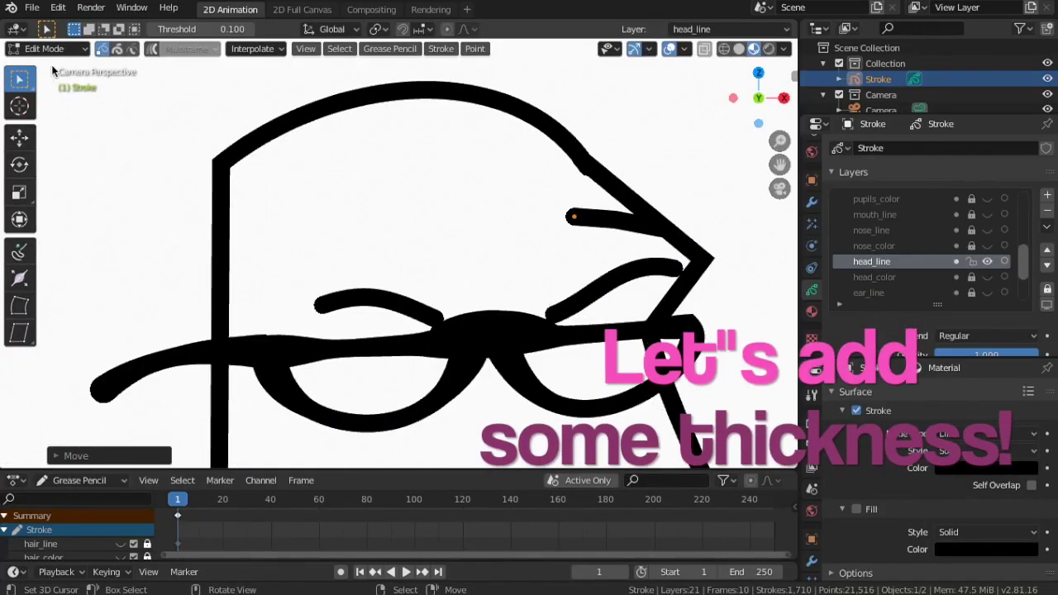
pyautogui.click(46, 49)
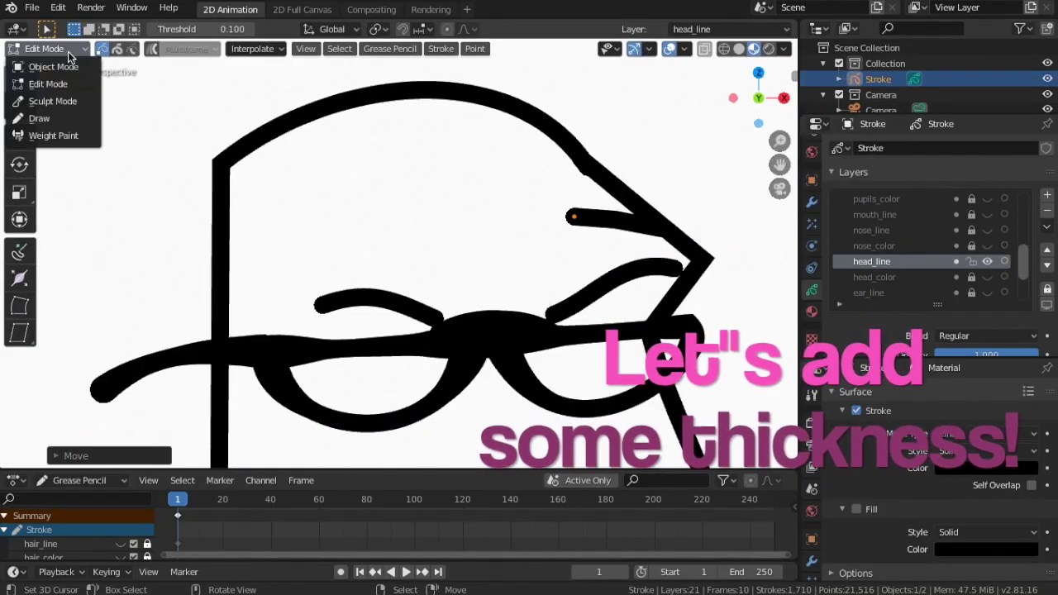
pyautogui.click(53, 101)
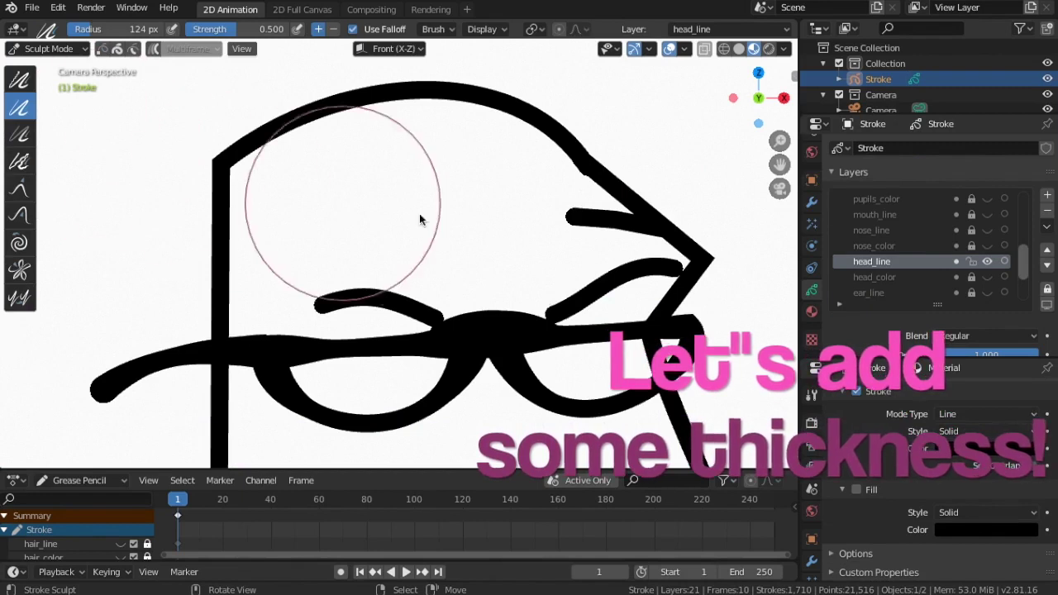
# - Taper the new line's tip thinner with the Thickness brush
pyautogui.scroll(3, 579, 225)
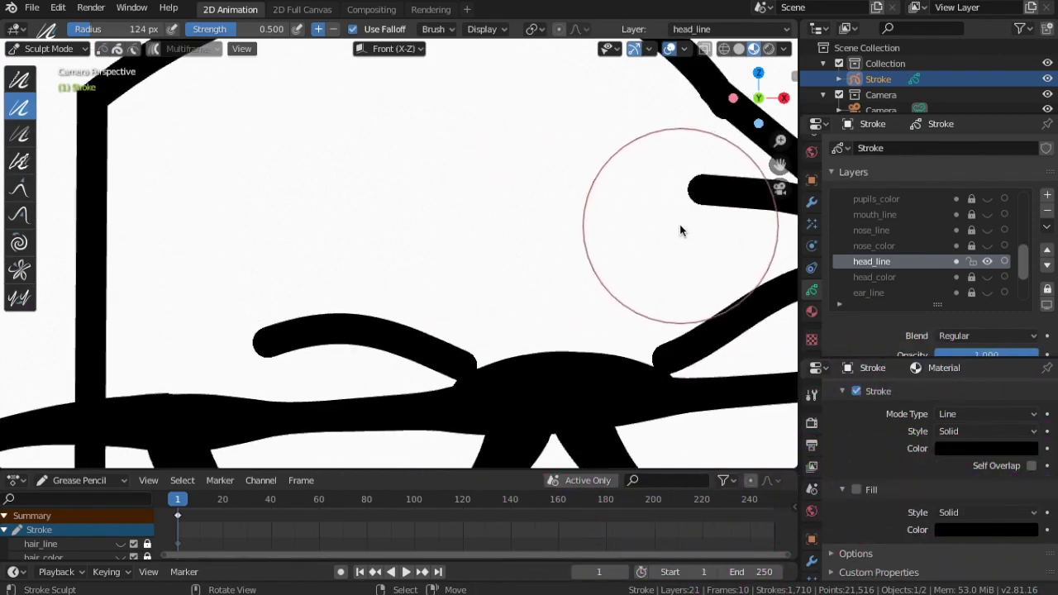
pyautogui.keyDown('shift'); pyautogui.moveTo(679, 224); pyautogui.dragTo(346, 220, button='middle'); pyautogui.keyUp('shift')
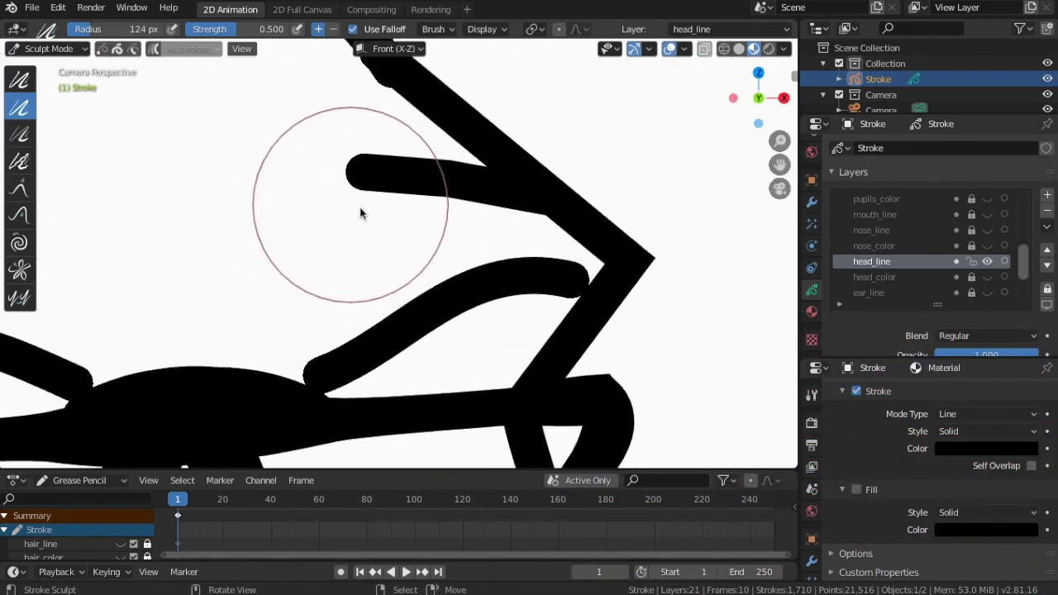
pyautogui.moveTo(371, 207)
pyautogui.keyDown('ctrl'); pyautogui.mouseDown()
pyautogui.moveTo(364, 194)
pyautogui.moveTo(477, 196)
pyautogui.moveTo(465, 194)
pyautogui.mouseUp(); pyautogui.keyUp('ctrl')
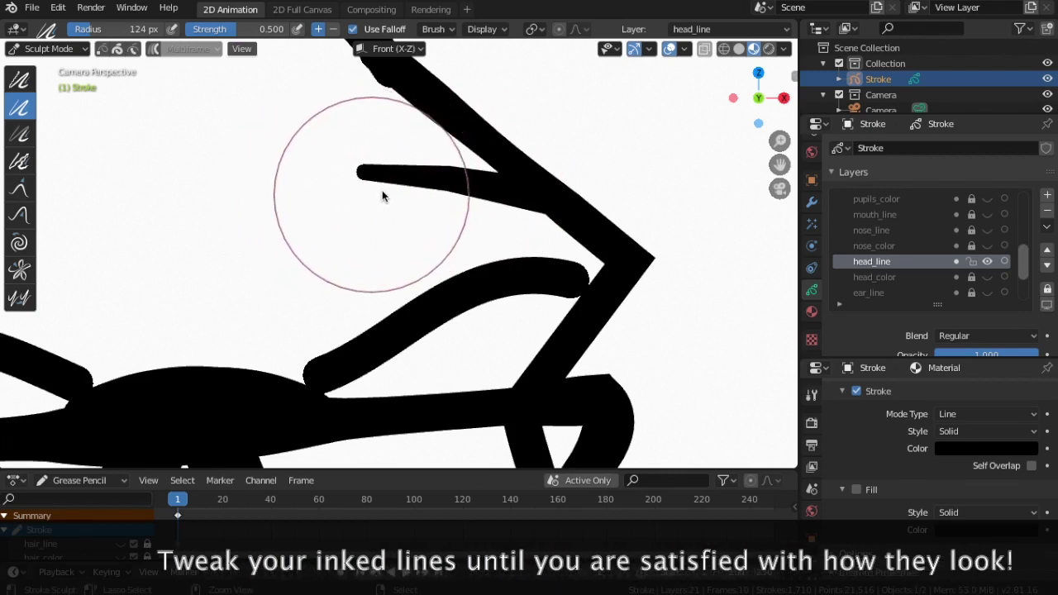
pyautogui.moveTo(384, 190)
pyautogui.keyDown('ctrl'); pyautogui.mouseDown()
pyautogui.moveTo(432, 183)
pyautogui.moveTo(422, 181)
pyautogui.mouseUp(); pyautogui.keyUp('ctrl')
pyautogui.scroll(-6, 349, 181)
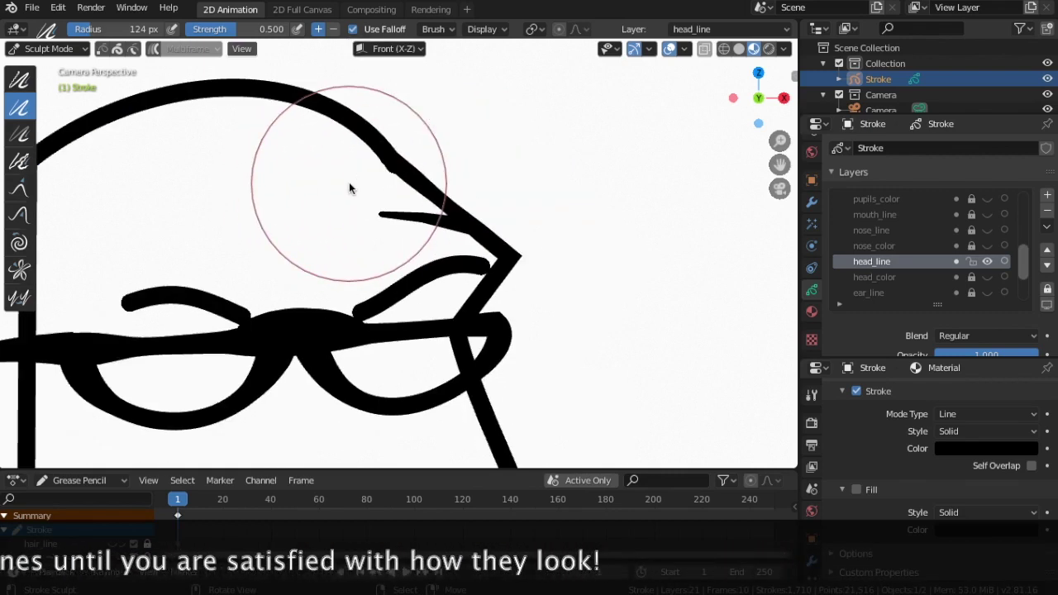
pyautogui.scroll(5, 348, 182)
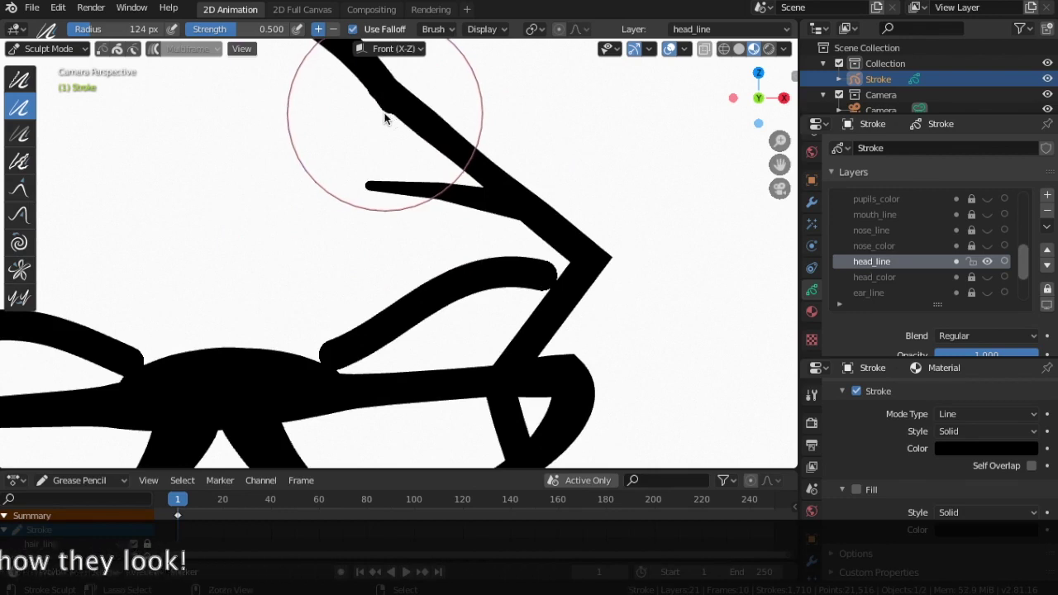
pyautogui.scroll(3, 388, 111)
pyautogui.keyDown('shift'); pyautogui.moveTo(381, 127); pyautogui.dragTo(527, 413, button='middle'); pyautogui.keyUp('shift')
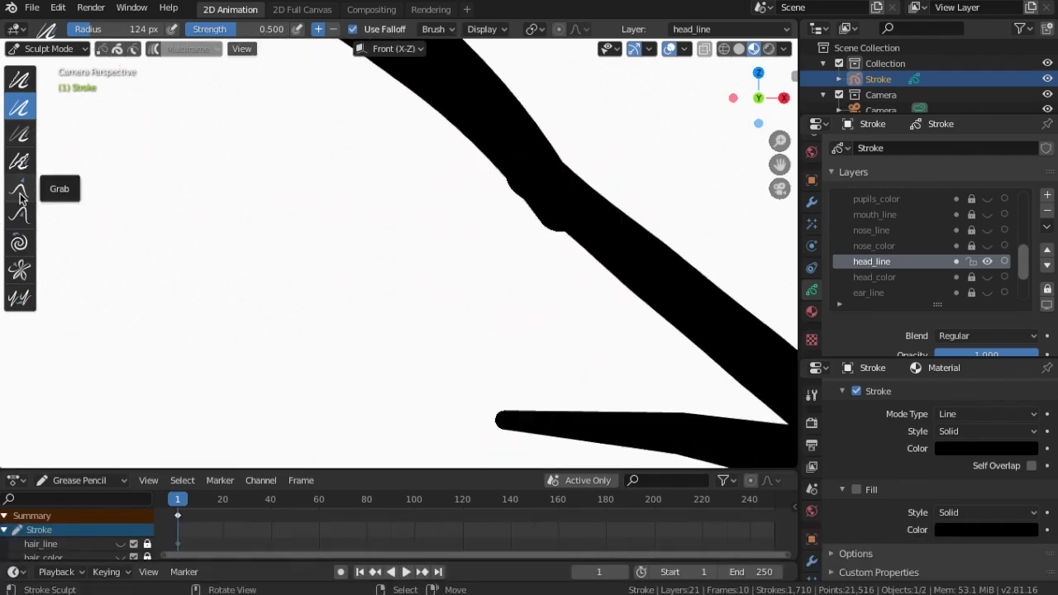
pyautogui.click(83, 53)
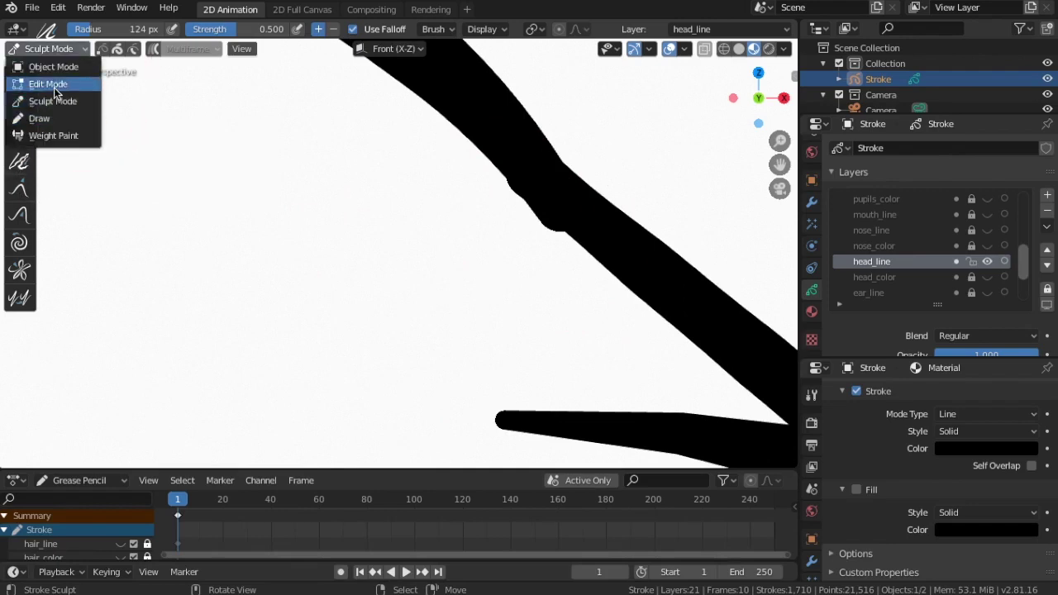
# - In Edit Mode, reposition several head outline points to smooth out a spike
pyautogui.click(53, 83)
pyautogui.press('g')
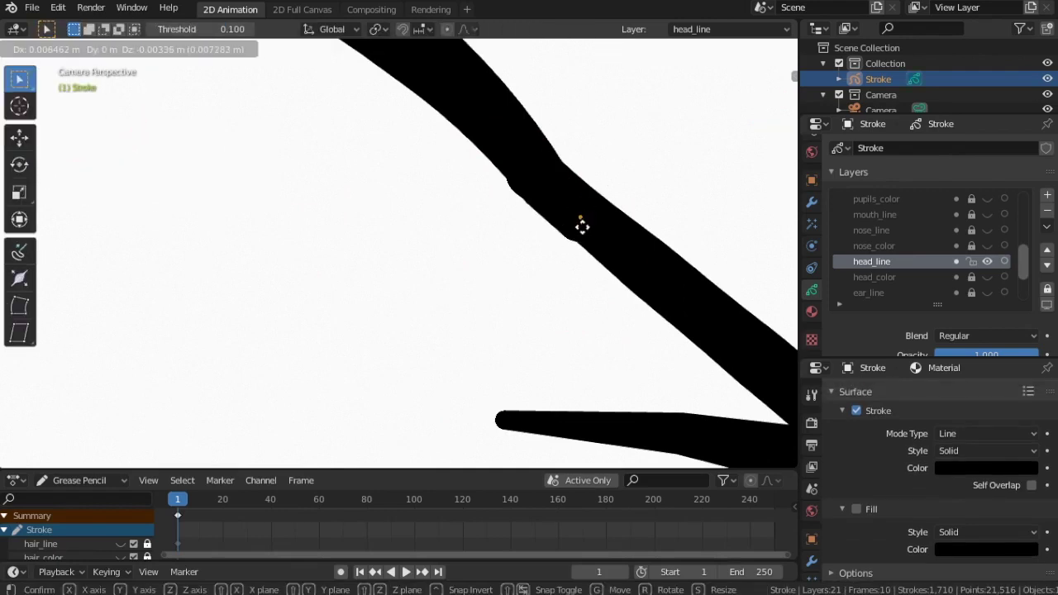
pyautogui.click(606, 240)
pyautogui.press('g')
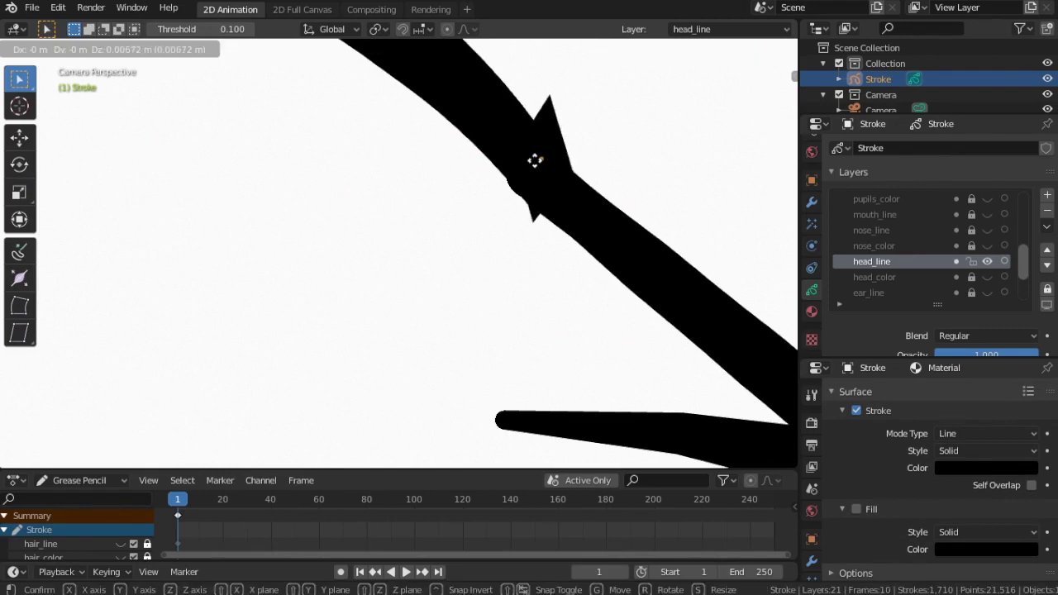
pyautogui.click(512, 203)
pyautogui.press('g')
pyautogui.click(532, 204)
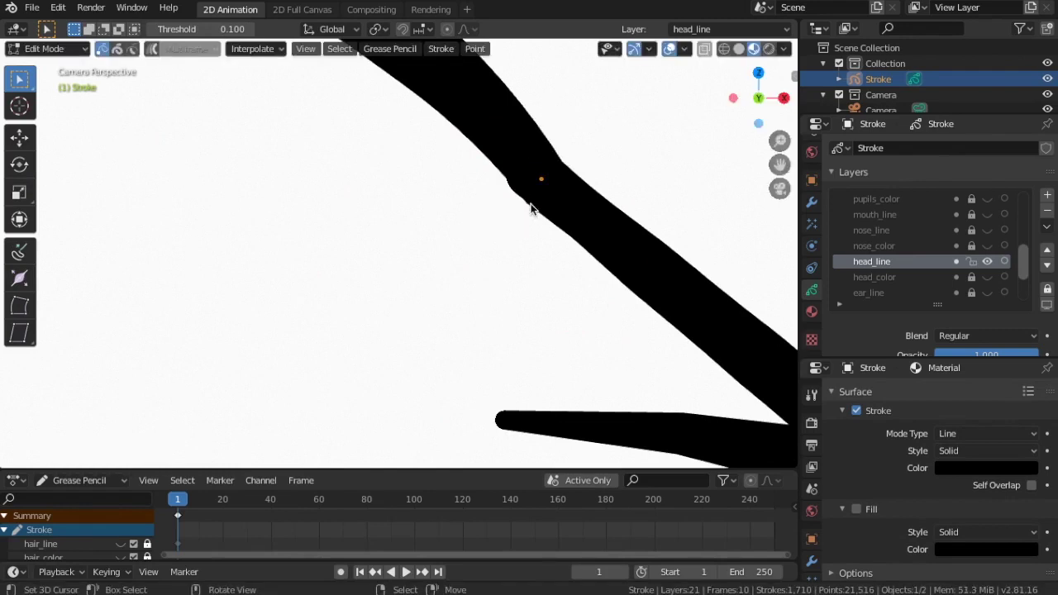
pyautogui.press('g')
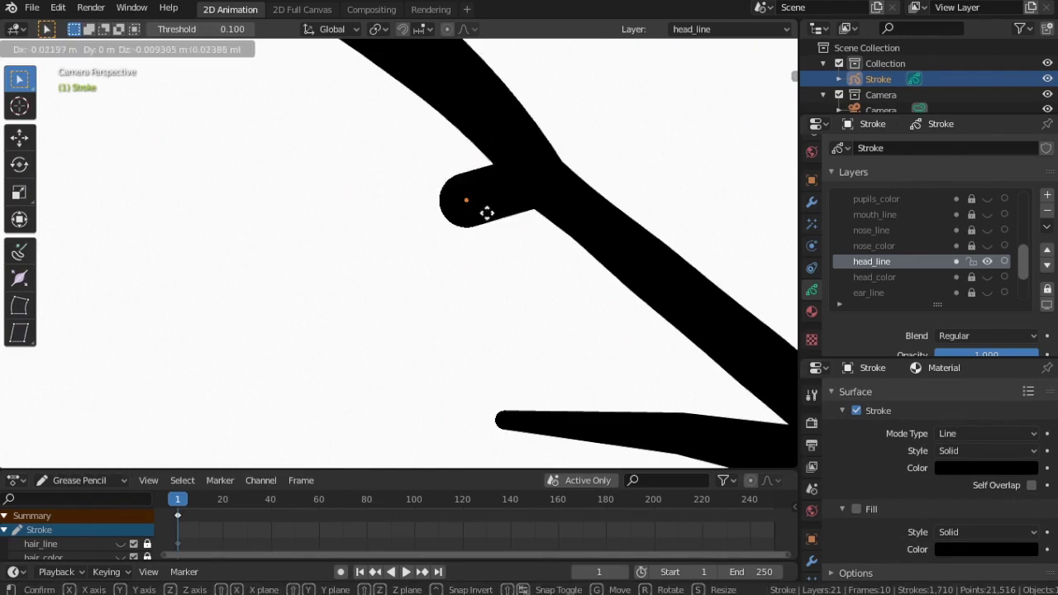
pyautogui.click(475, 186)
# - Delete the bulging outline point and move nearby points to smooth the edge
pyautogui.press('x')
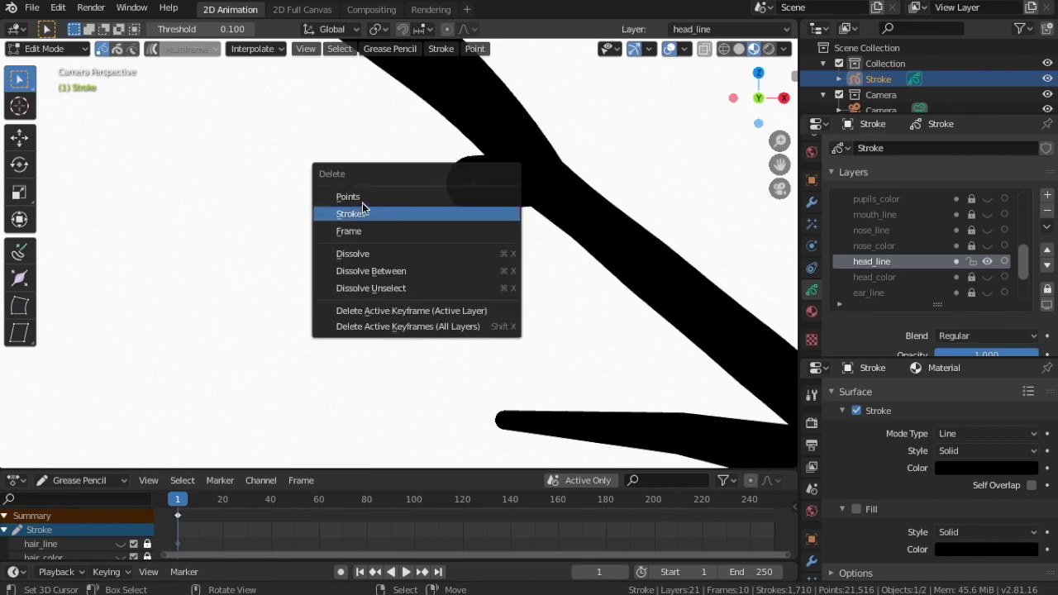
pyautogui.click(367, 198)
pyautogui.press('g')
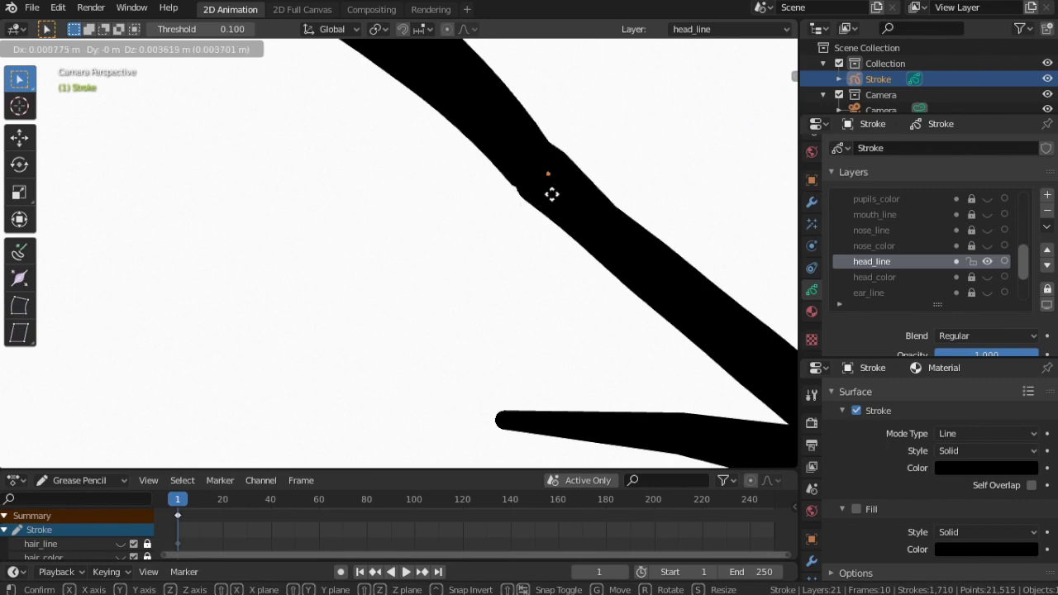
pyautogui.click(575, 208)
pyautogui.press('g')
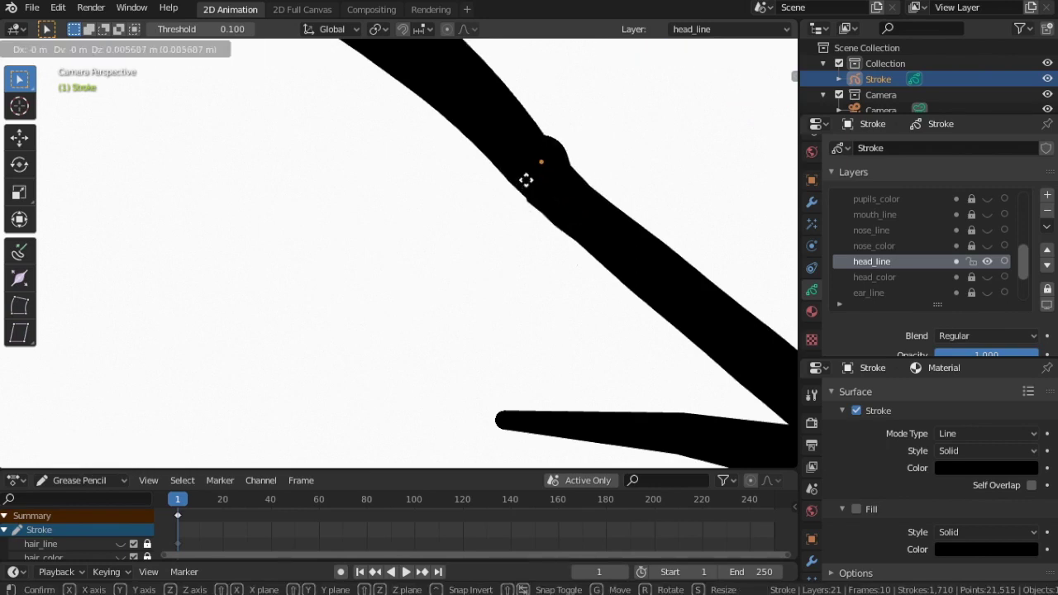
pyautogui.click(499, 174)
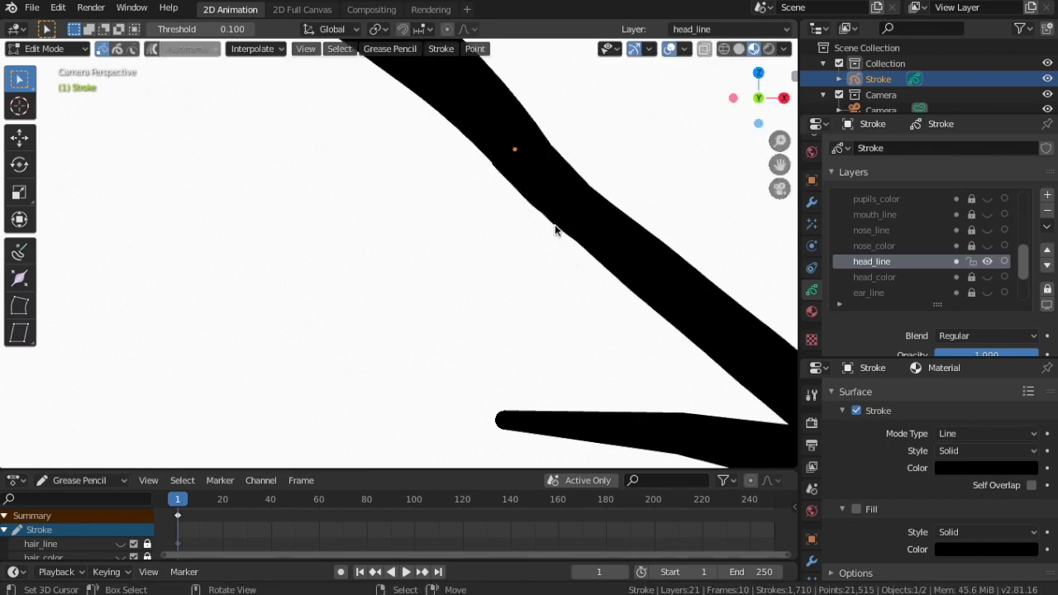
# - Zoom and pan the view to frame the lower half of the head
pyautogui.scroll(-3, 558, 339)
pyautogui.scroll(-3, 559, 347)
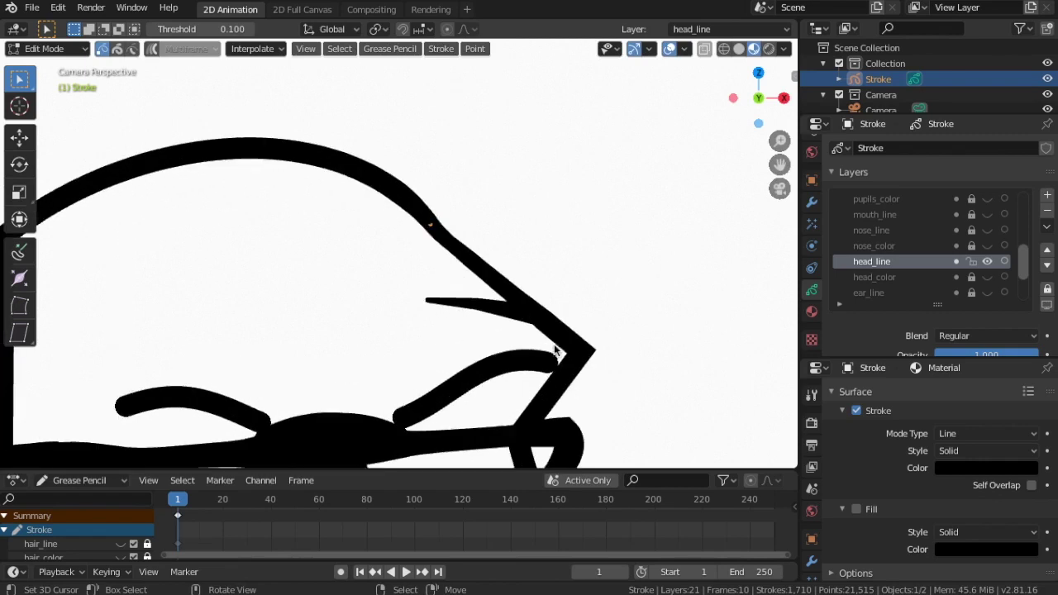
pyautogui.scroll(-2, 555, 351)
pyautogui.scroll(2, 554, 347)
pyautogui.scroll(-3, 522, 318)
pyautogui.scroll(1, 521, 318)
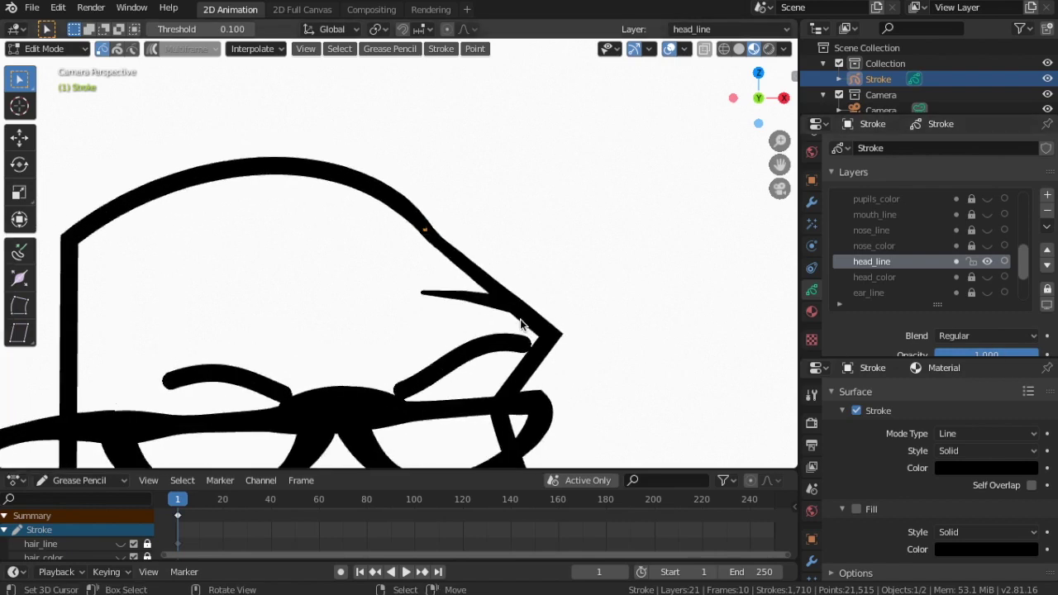
pyautogui.scroll(1, 544, 291)
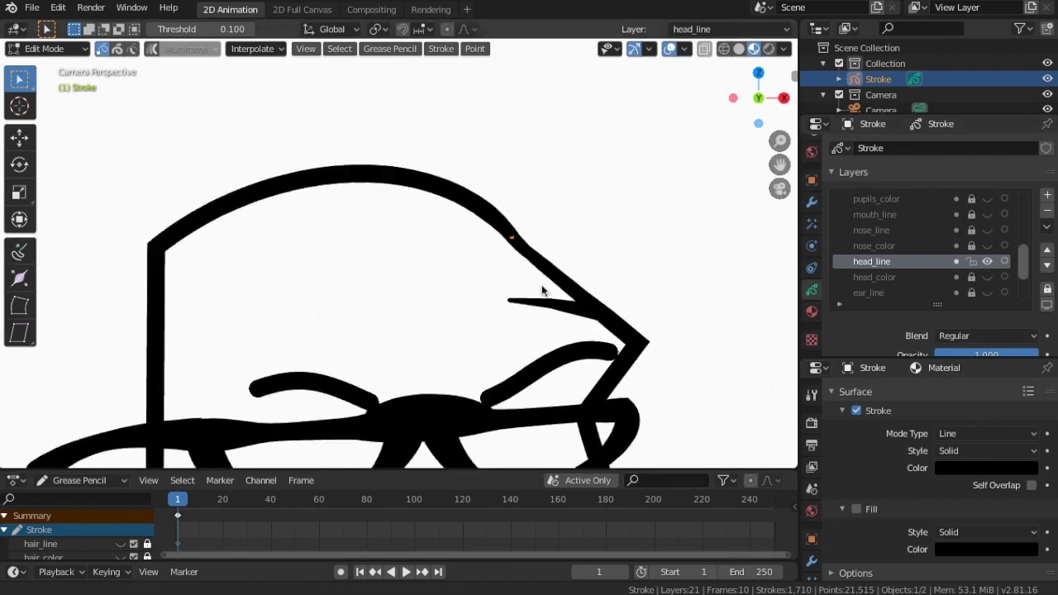
pyautogui.scroll(5, 591, 245)
pyautogui.scroll(-5, 591, 245)
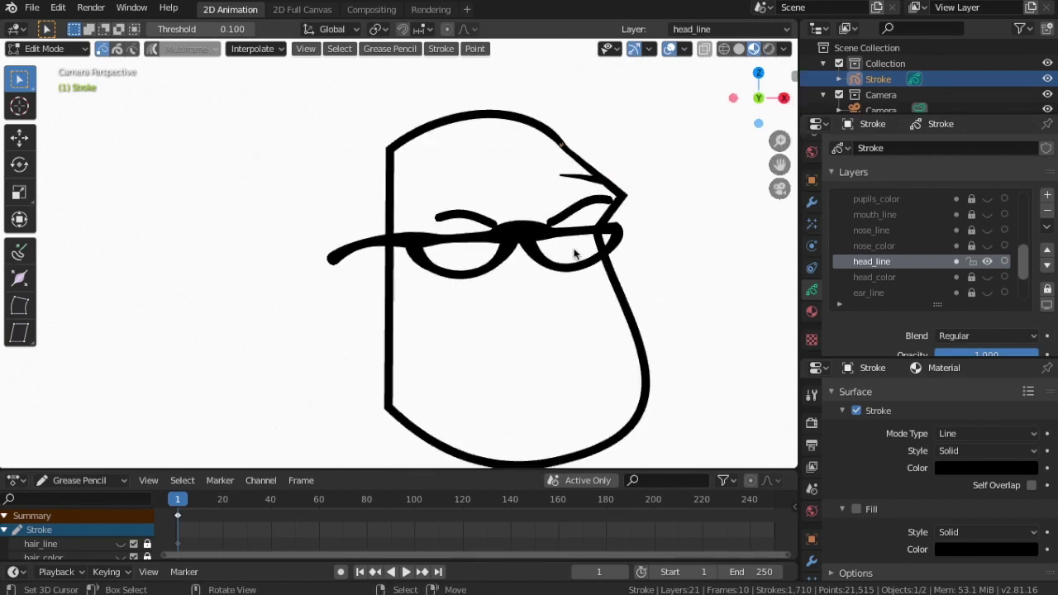
pyautogui.keyDown('shift'); pyautogui.moveTo(575, 254); pyautogui.dragTo(560, 146, button='middle'); pyautogui.keyUp('shift')
pyautogui.scroll(3, 553, 172)
pyautogui.scroll(-1, 551, 171)
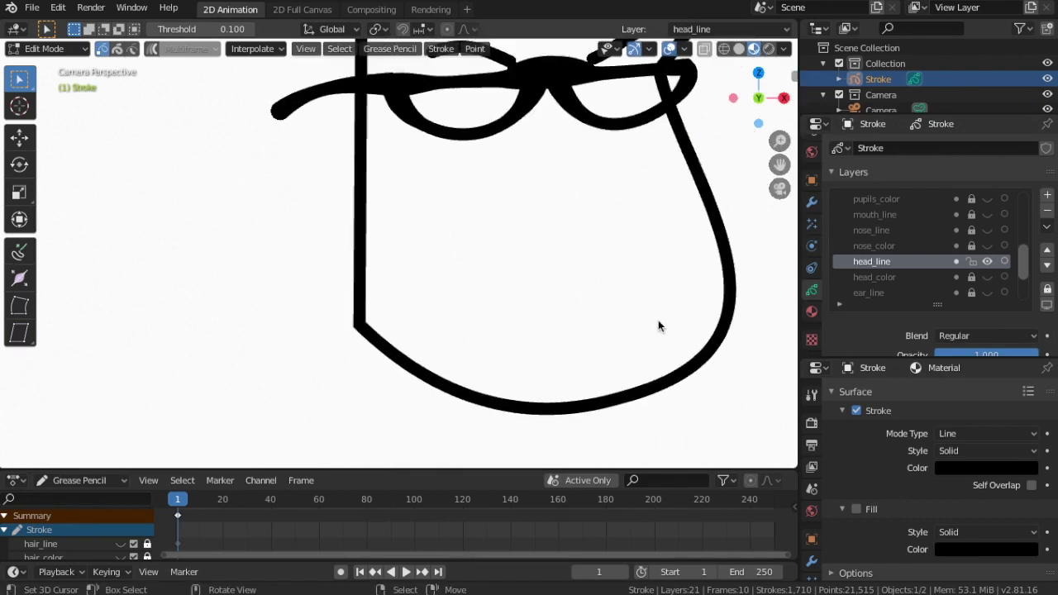
# - Switch the drawing to Sculpt Mode and zoom around the head
pyautogui.click(81, 51)
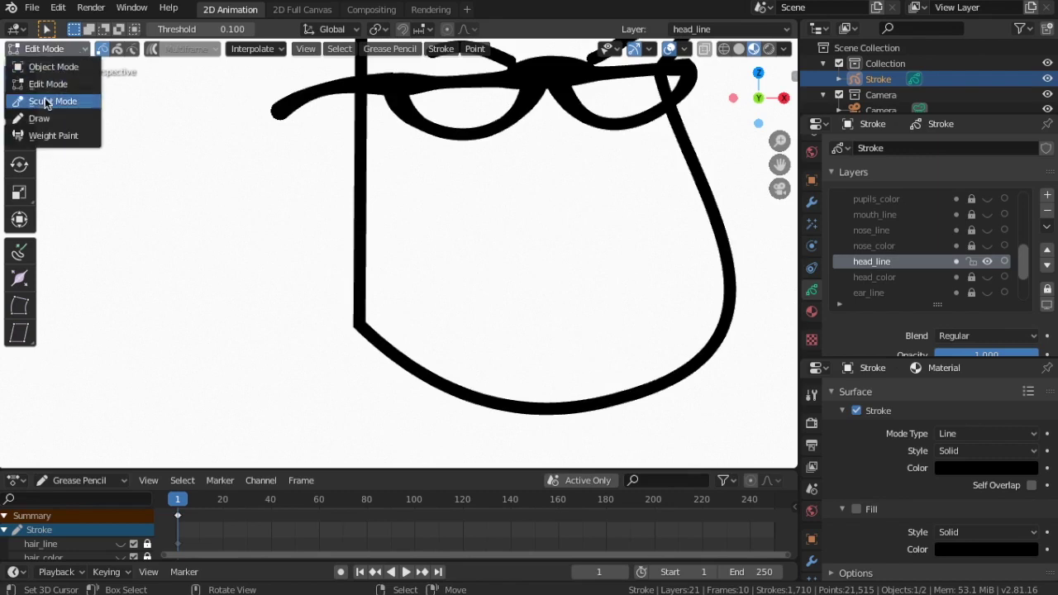
pyautogui.click(52, 102)
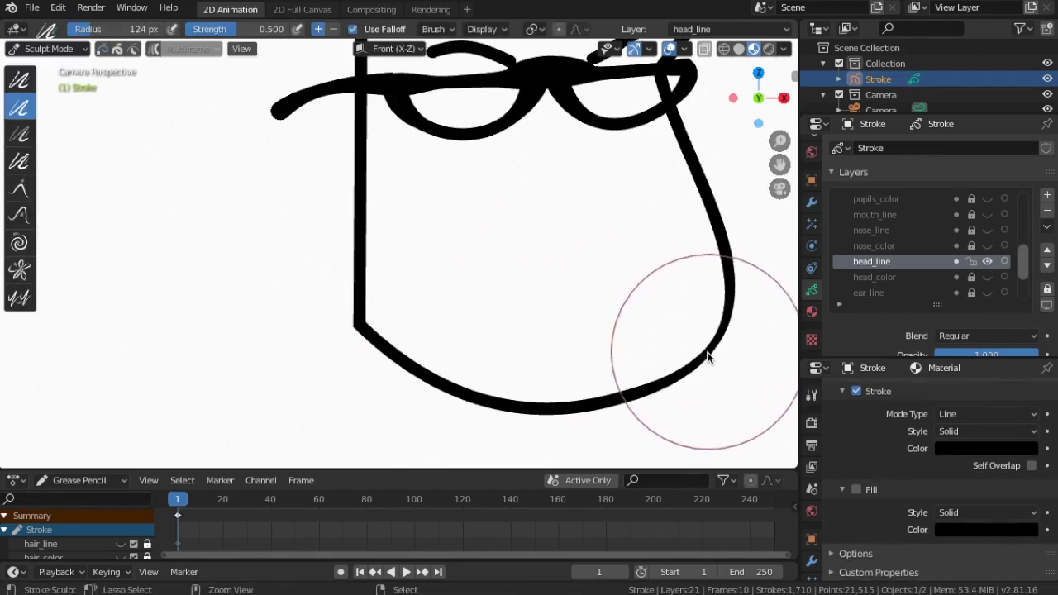
pyautogui.scroll(-2, 702, 369)
pyautogui.scroll(-3, 628, 360)
pyautogui.scroll(1, 551, 354)
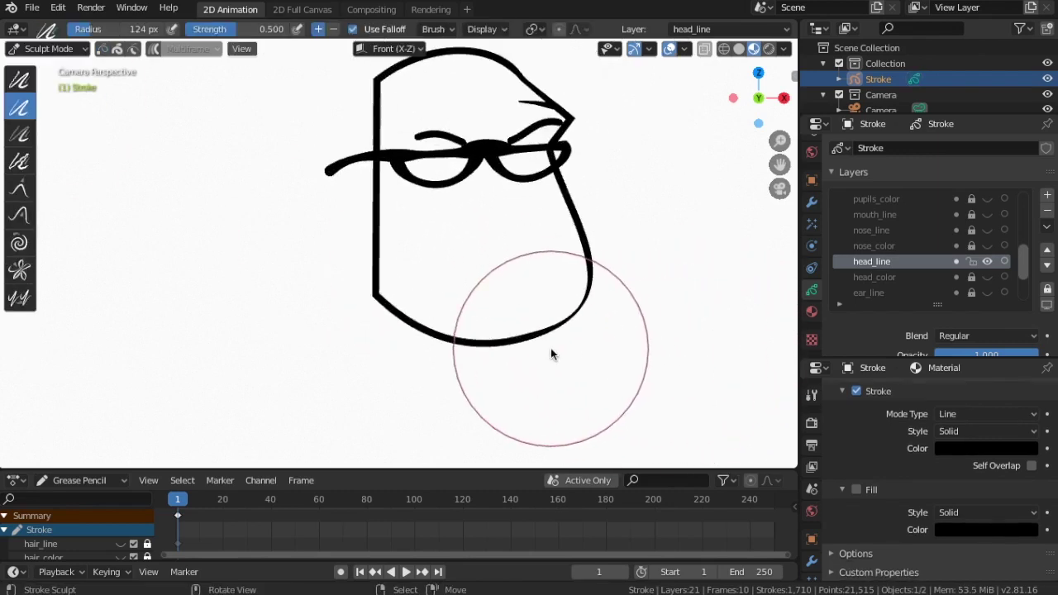
pyautogui.scroll(-1, 571, 364)
pyautogui.scroll(-2, 570, 368)
pyautogui.scroll(4, 566, 331)
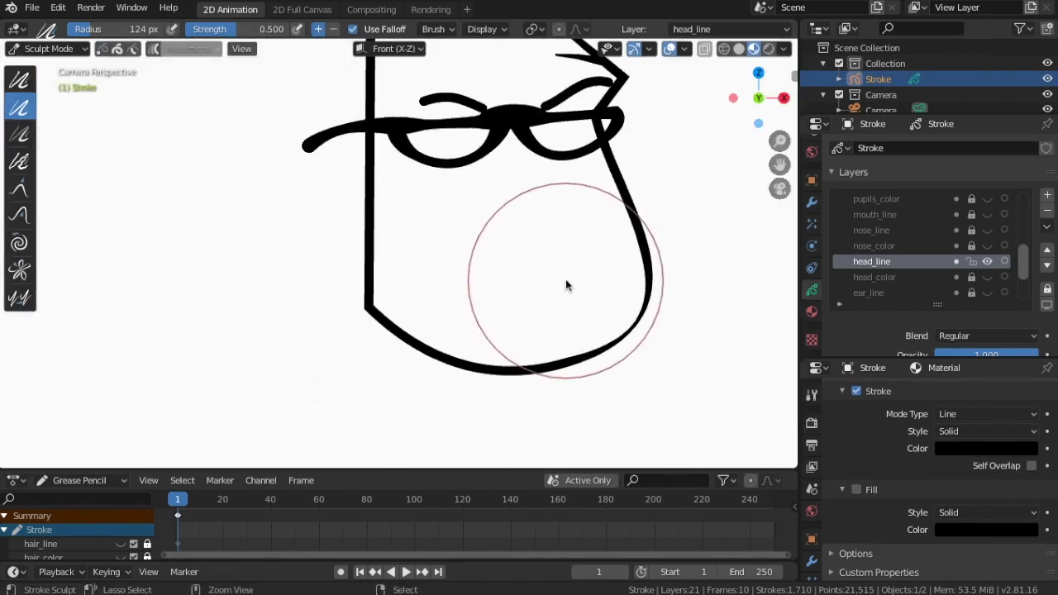
pyautogui.keyDown('shift'); pyautogui.scroll(3, 569, 289); pyautogui.keyUp('shift')
pyautogui.keyDown('shift'); pyautogui.scroll(1, 571, 300); pyautogui.keyUp('shift')
pyautogui.scroll(2, 645, 215)
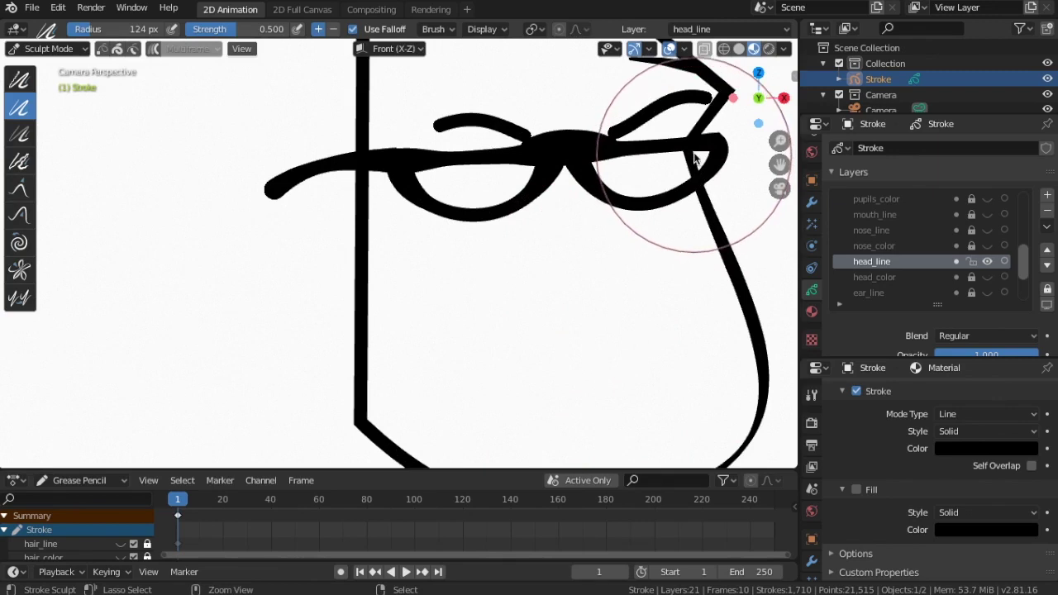
pyautogui.scroll(-2, 662, 186)
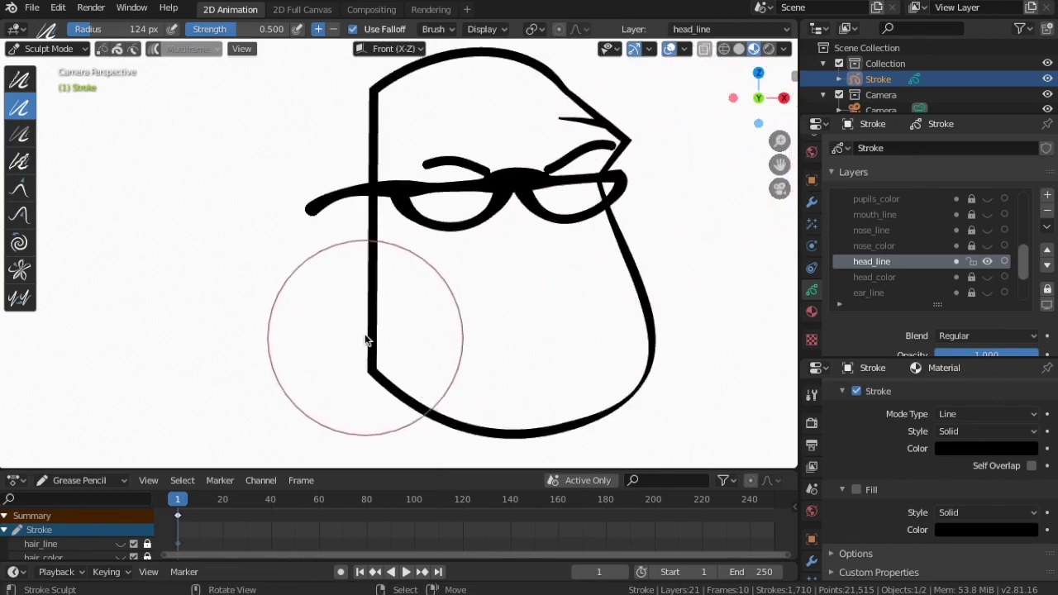
# - Pass the sculpt brush over the left side of the head outline
pyautogui.moveTo(373, 203); pyautogui.dragTo(368, 254)
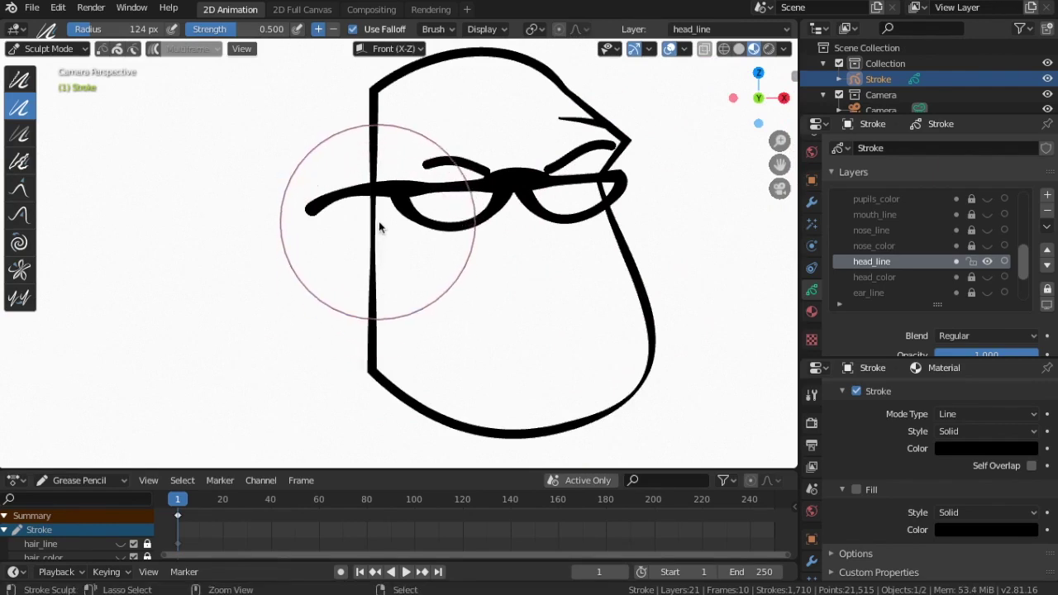
pyautogui.scroll(-2, 406, 238)
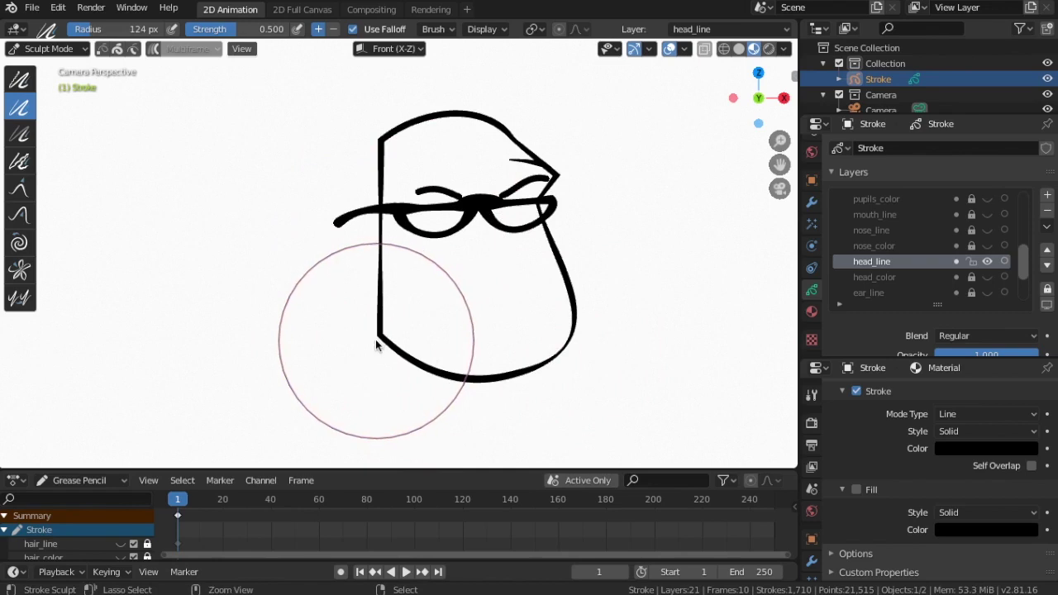
pyautogui.scroll(-3, 529, 335)
pyautogui.scroll(5, 533, 335)
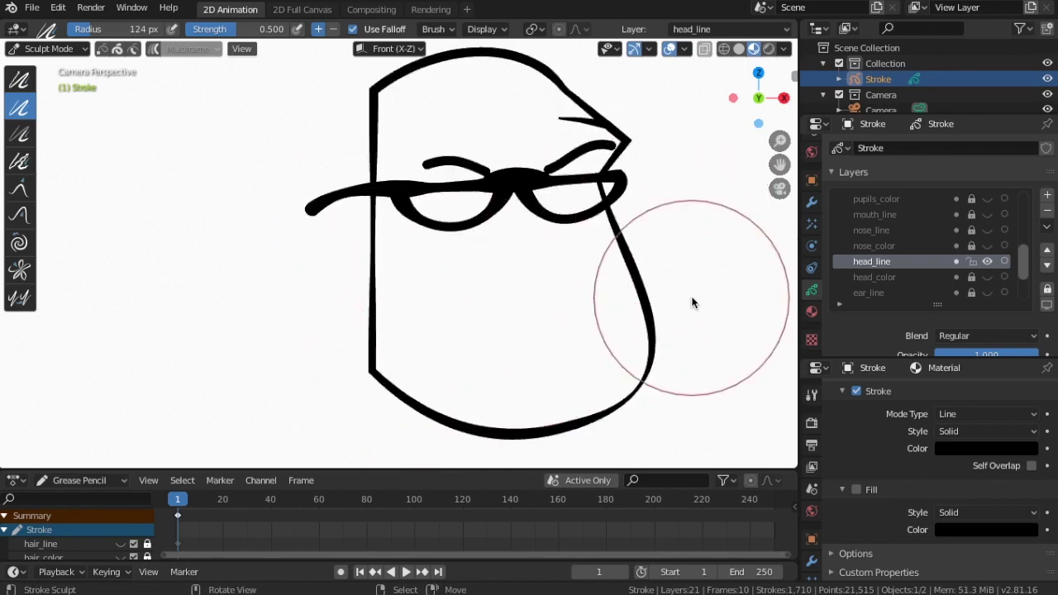
pyautogui.scroll(-2, 693, 302)
pyautogui.scroll(1, 693, 296)
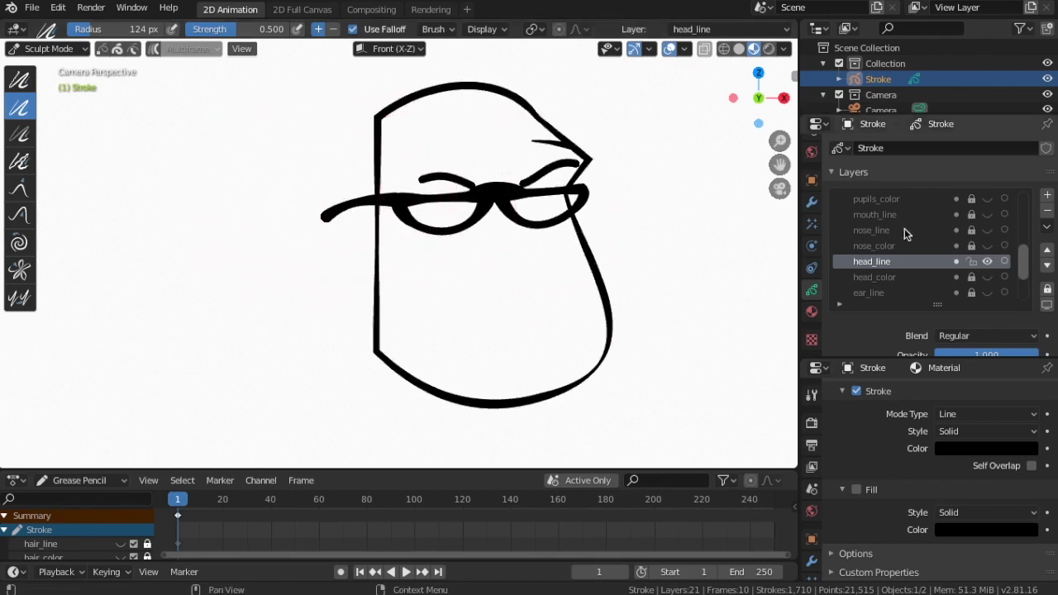
# - Make glasses_line the active layer in the Layers panel
pyautogui.scroll(4, 904, 228)
pyautogui.scroll(2, 905, 228)
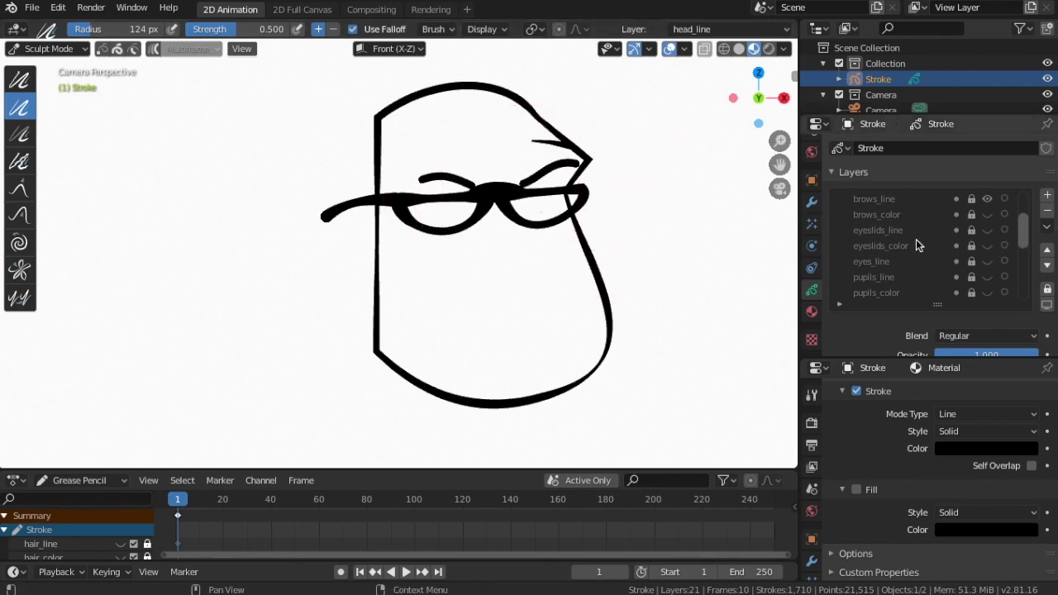
pyautogui.scroll(-5, 925, 231)
pyautogui.scroll(-3, 926, 248)
pyautogui.scroll(-2, 928, 256)
pyautogui.scroll(4, 932, 274)
pyautogui.scroll(2, 931, 277)
pyautogui.scroll(2, 930, 278)
pyautogui.scroll(2, 929, 278)
pyautogui.scroll(2, 909, 257)
pyautogui.click(875, 219)
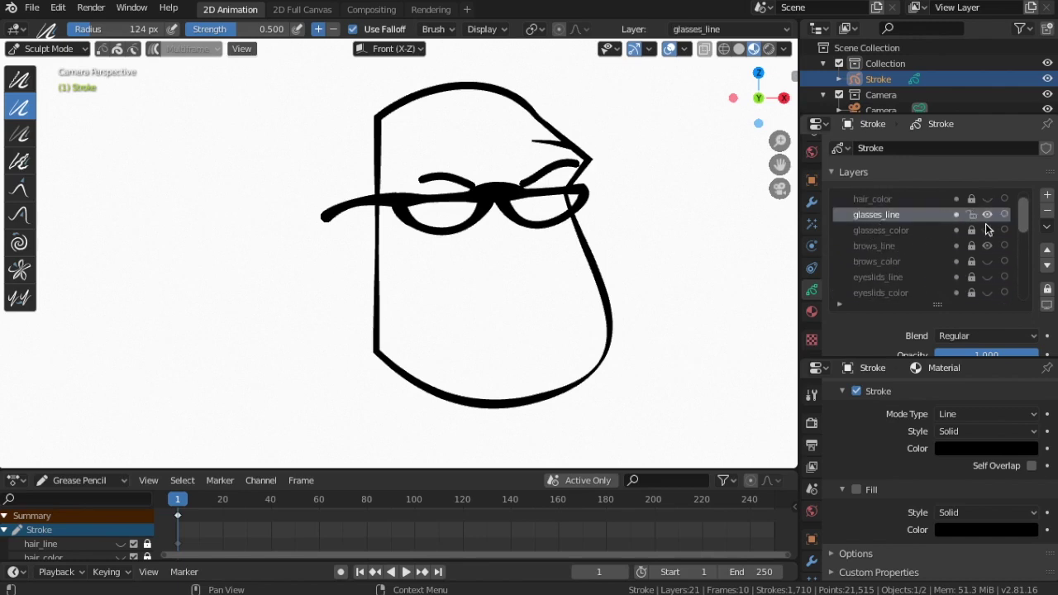
# - Unhide the nose_line layer so the hooked nose shows beneath the sunglasses
pyautogui.scroll(-4, 973, 248)
pyautogui.scroll(-2, 972, 271)
pyautogui.scroll(-3, 973, 273)
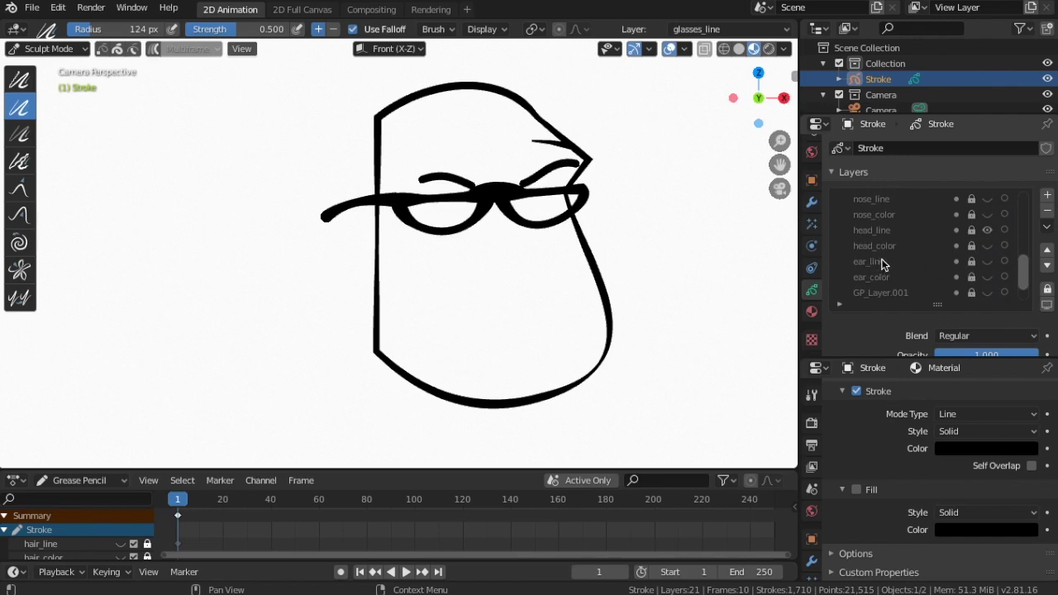
pyautogui.scroll(2, 884, 262)
pyautogui.scroll(1, 884, 261)
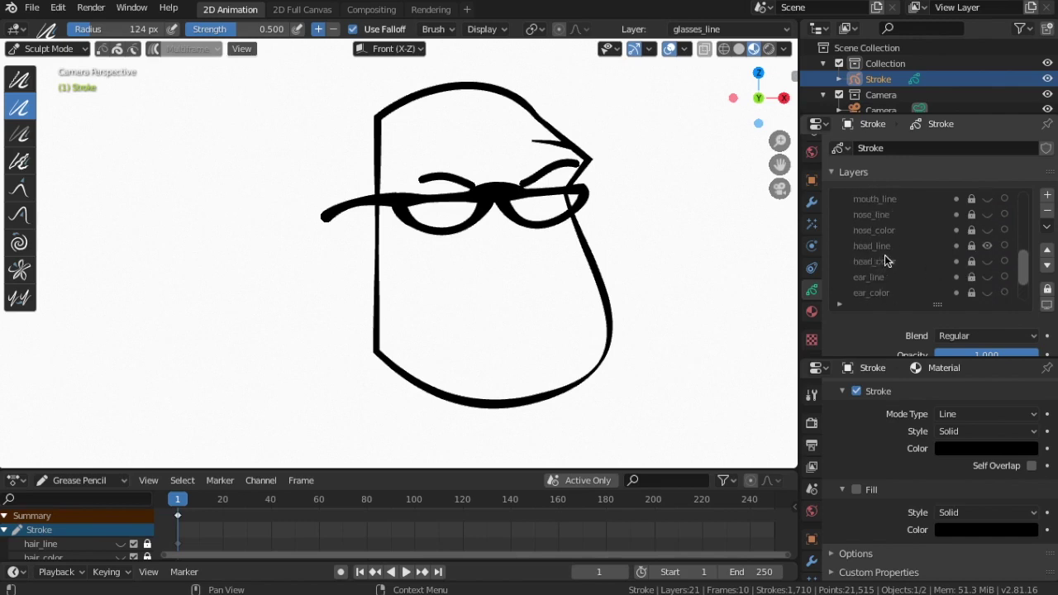
pyautogui.click(988, 215)
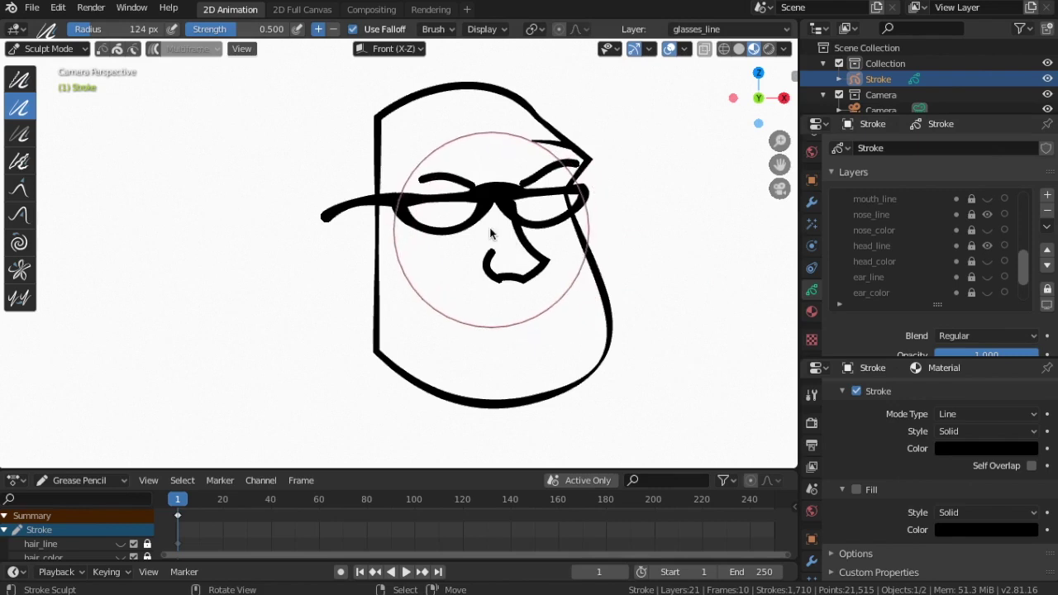
pyautogui.scroll(1, 510, 217)
pyautogui.scroll(1, 511, 217)
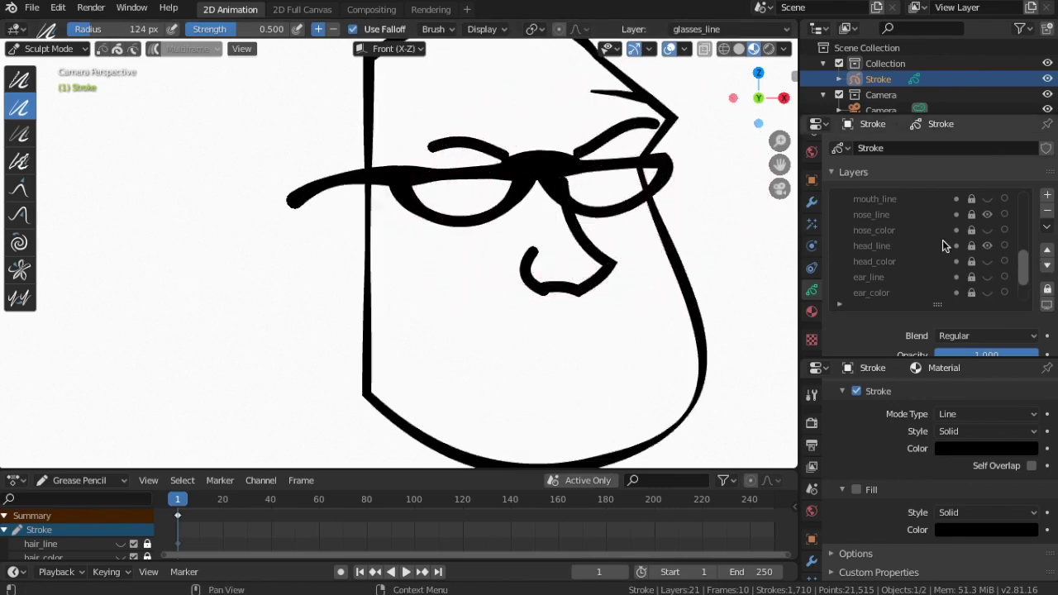
pyautogui.scroll(3, 932, 243)
pyautogui.scroll(3, 926, 257)
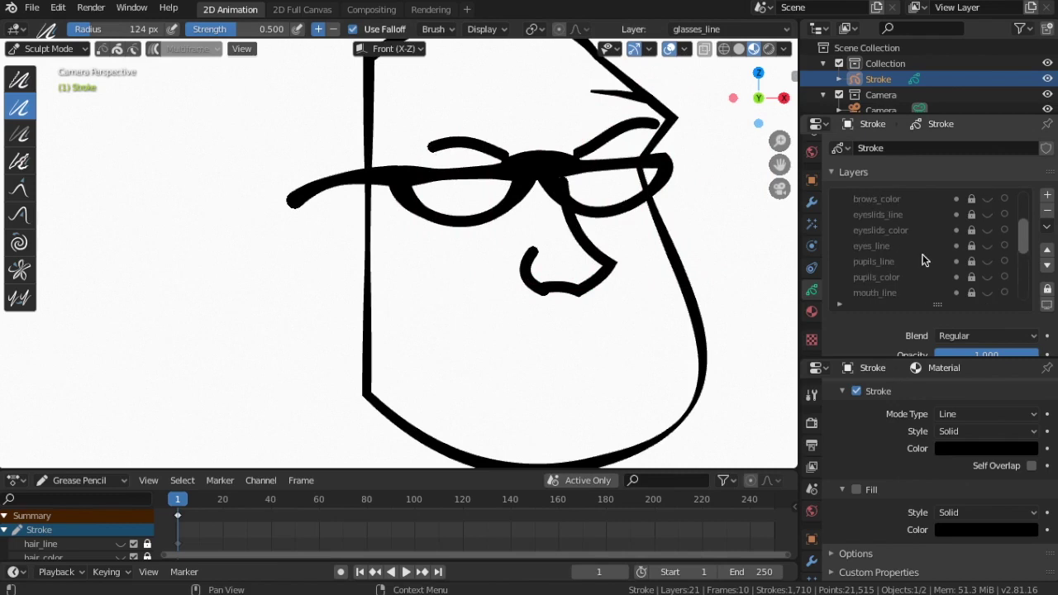
pyautogui.scroll(3, 924, 260)
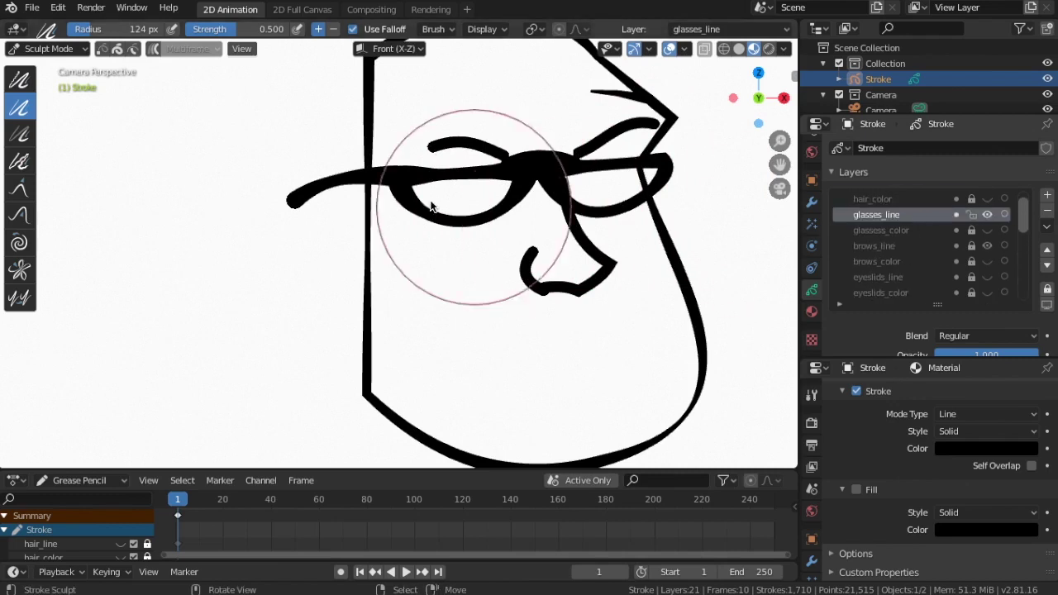
pyautogui.click(50, 49)
pyautogui.click(41, 82)
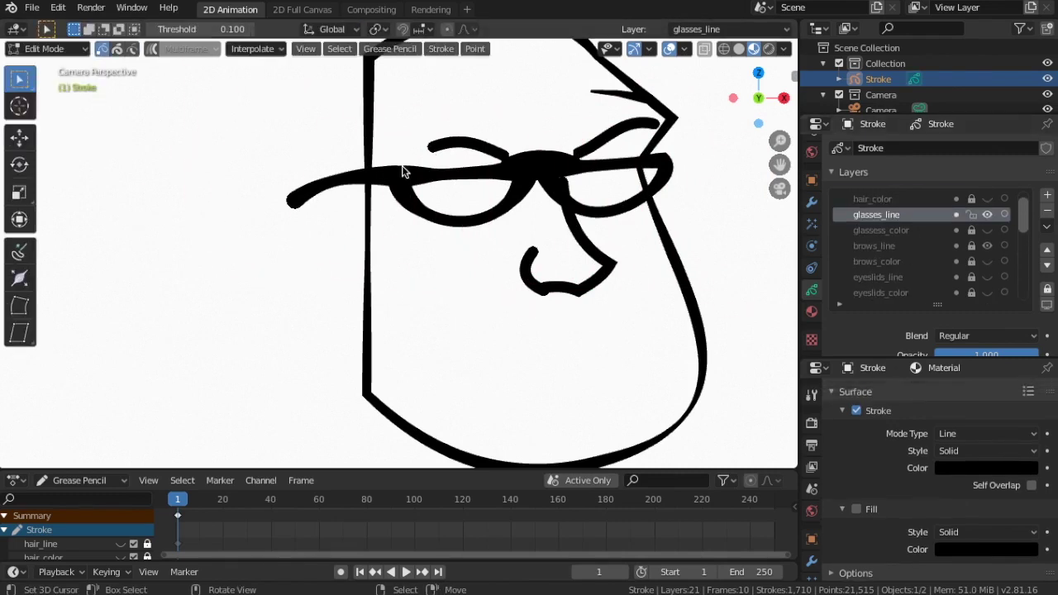
pyautogui.click(495, 173)
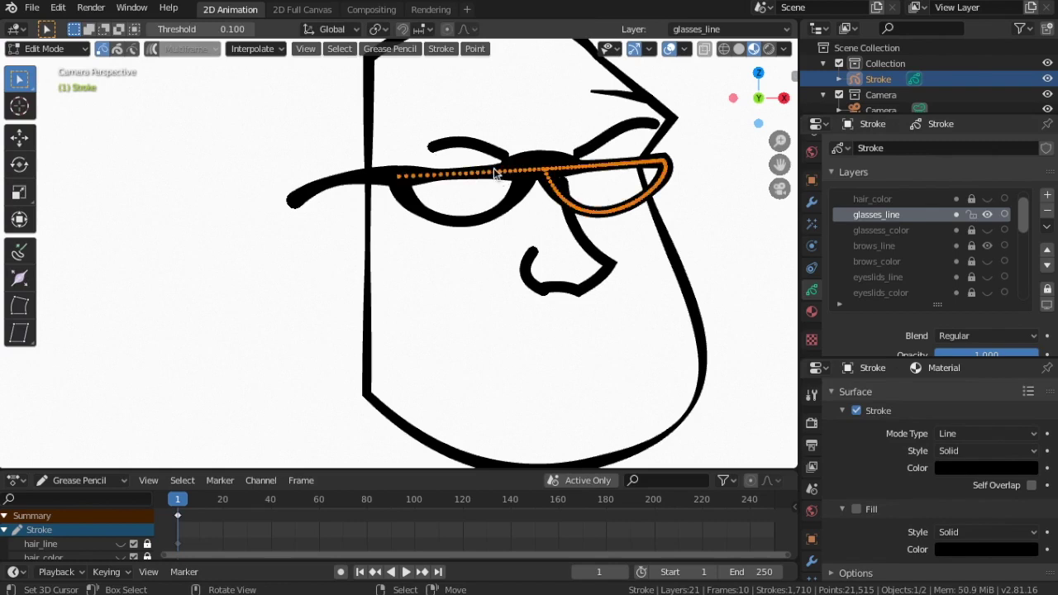
pyautogui.moveTo(174, 126); pyautogui.dragTo(724, 243)
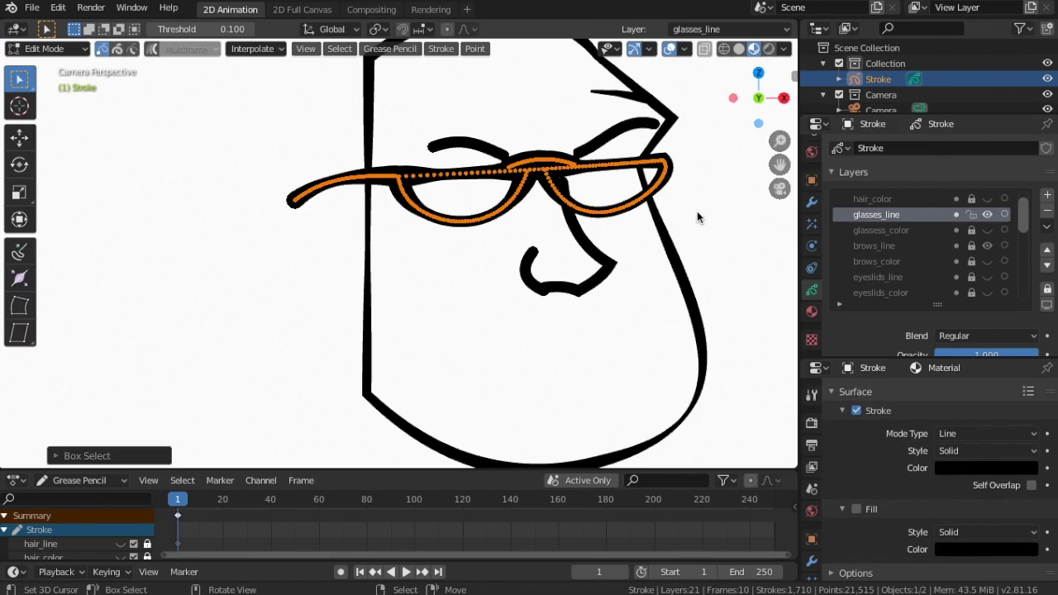
pyautogui.press('g')
pyautogui.press('x')
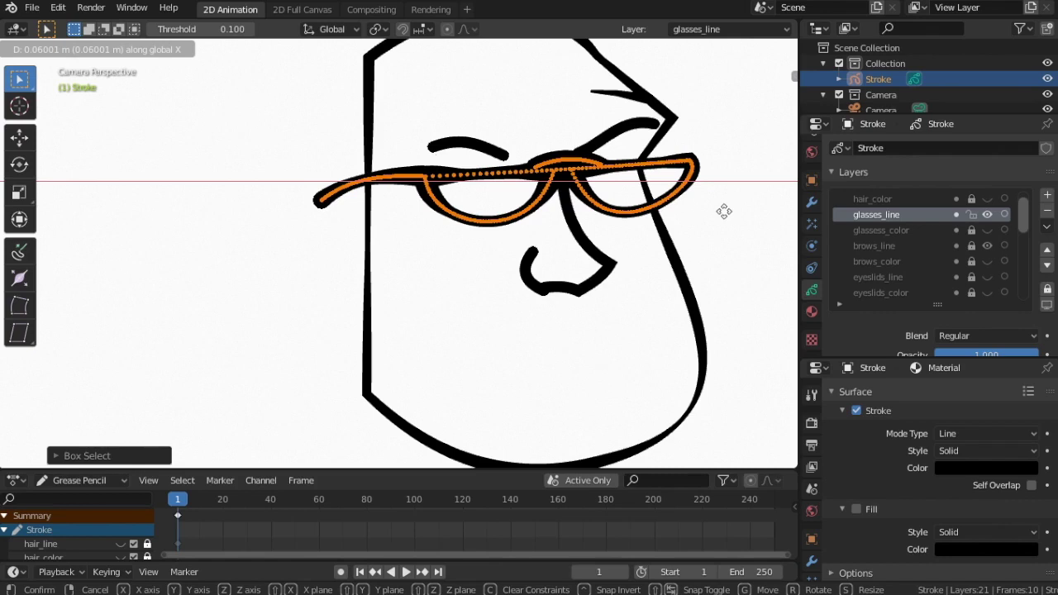
pyautogui.click(724, 203)
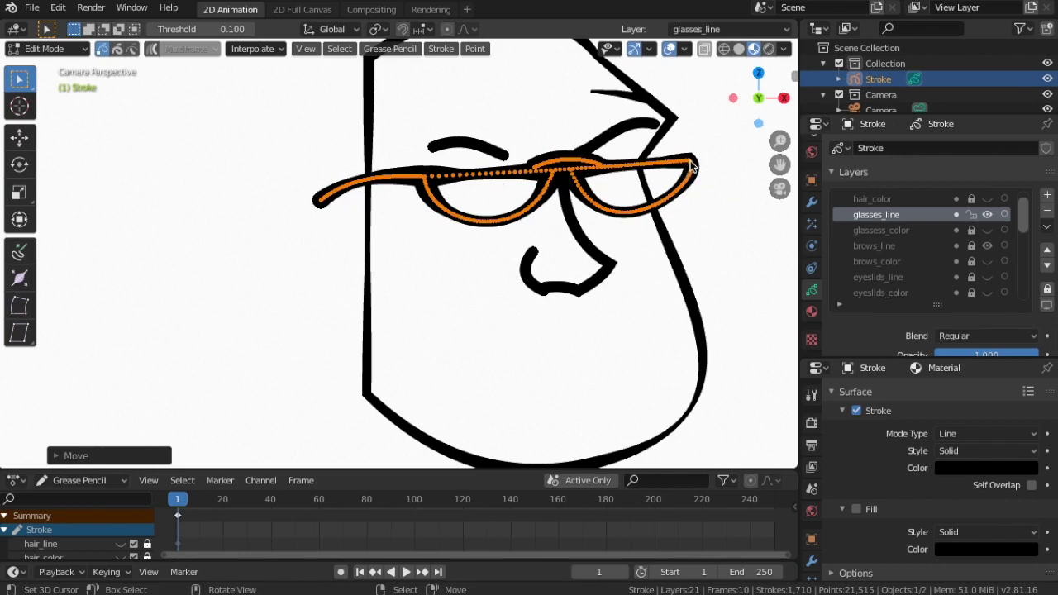
pyautogui.hotkey('alt', 'a')
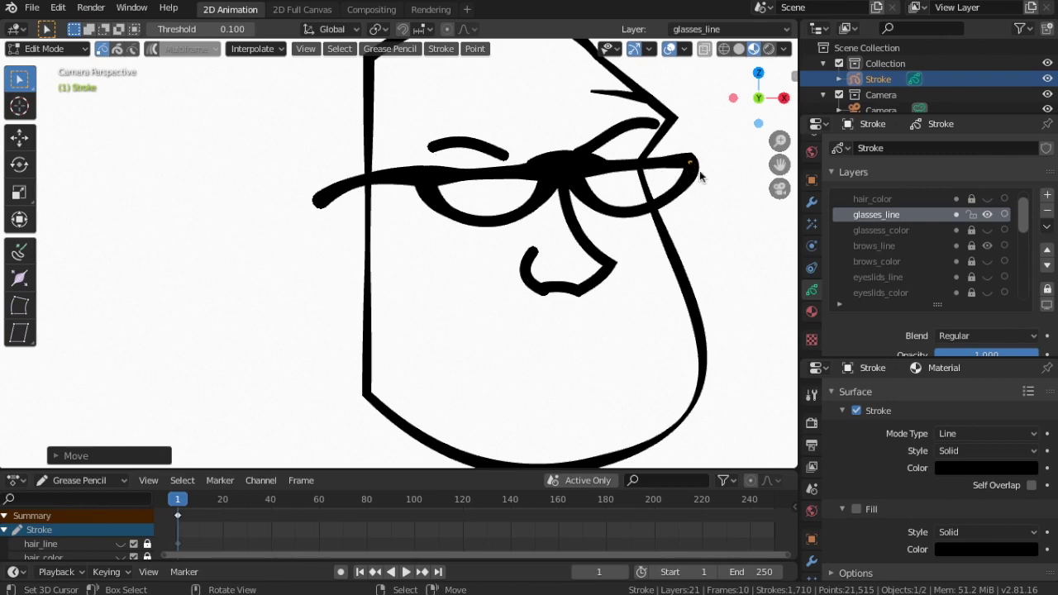
pyautogui.moveTo(695, 163)
pyautogui.mouseDown()
pyautogui.moveTo(653, 159)
pyautogui.moveTo(645, 170)
pyautogui.moveTo(657, 177)
pyautogui.mouseUp()
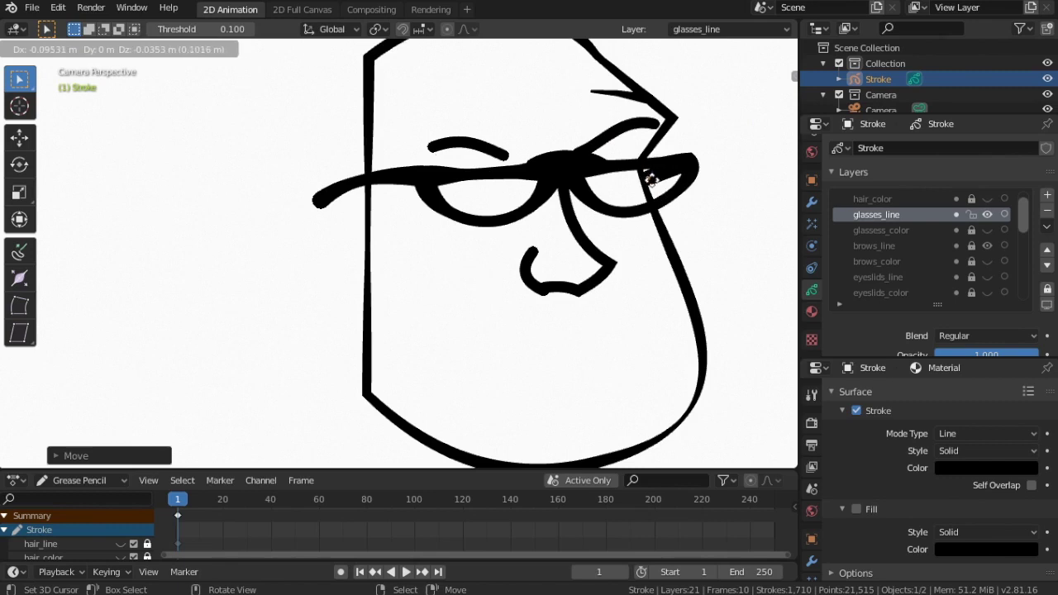
pyautogui.click(652, 184)
pyautogui.scroll(-4, 733, 187)
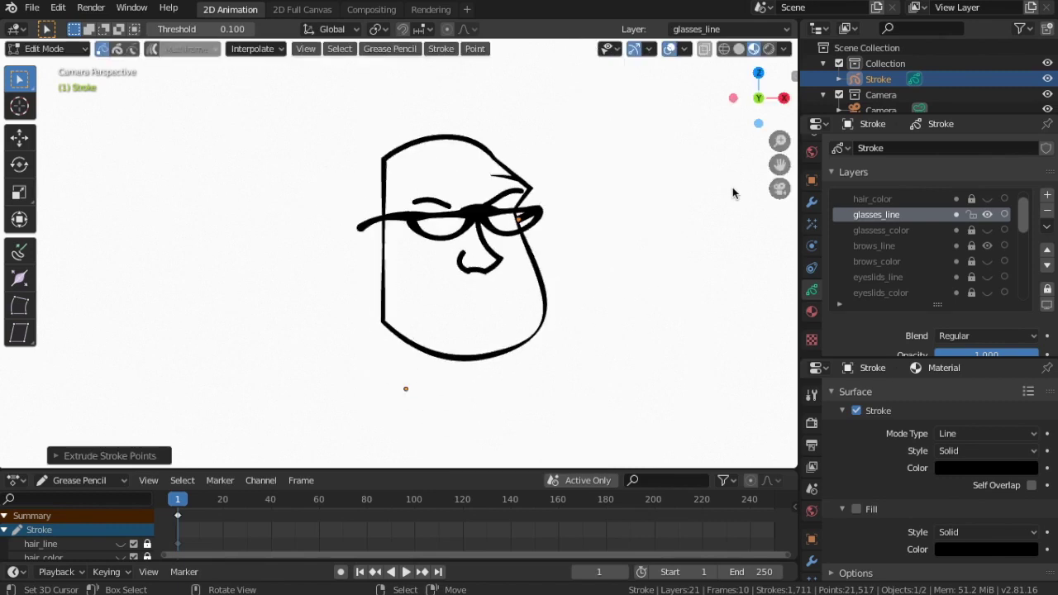
pyautogui.scroll(5, 727, 187)
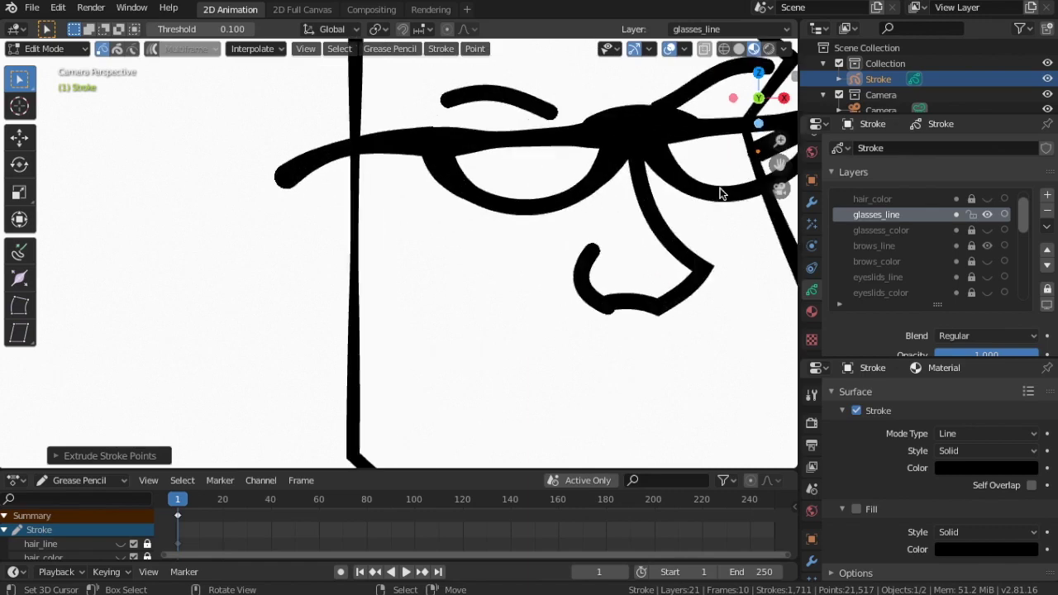
pyautogui.scroll(-2, 702, 194)
pyautogui.press('g')
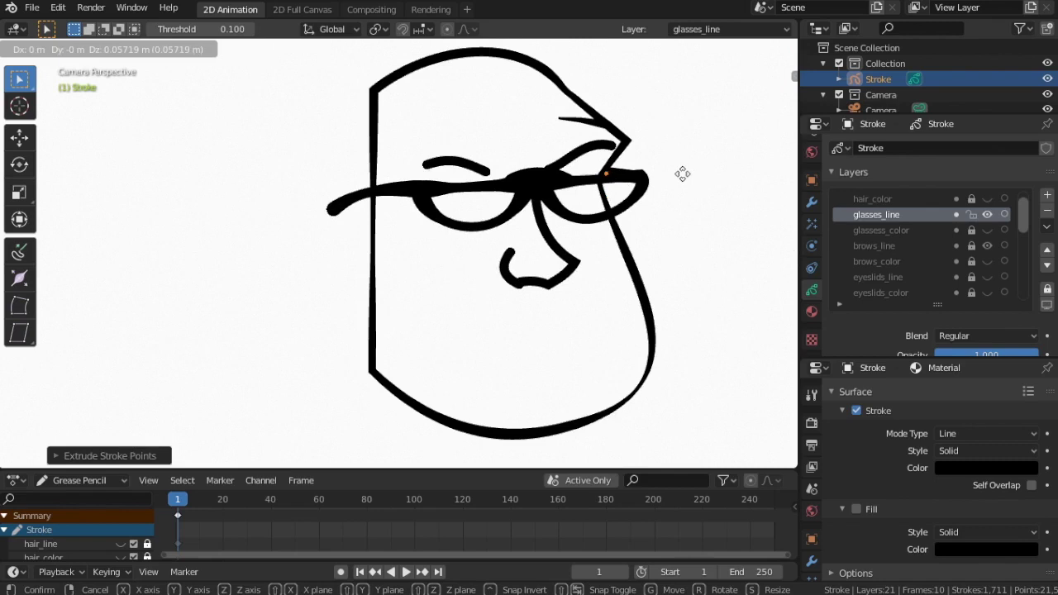
pyautogui.click(682, 173)
pyautogui.hotkey('alt', 'a')
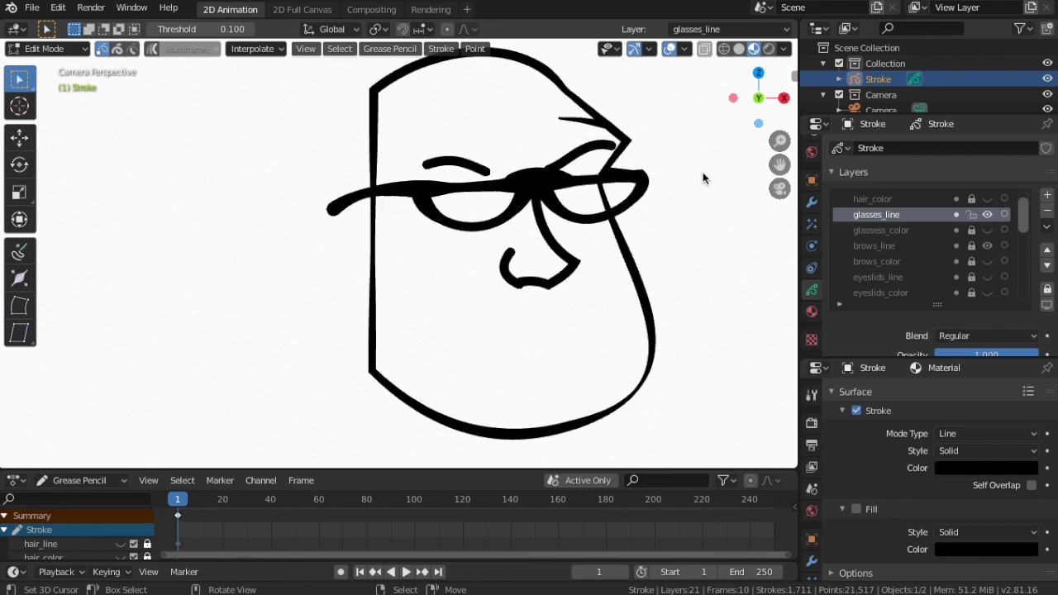
pyautogui.scroll(1, 616, 215)
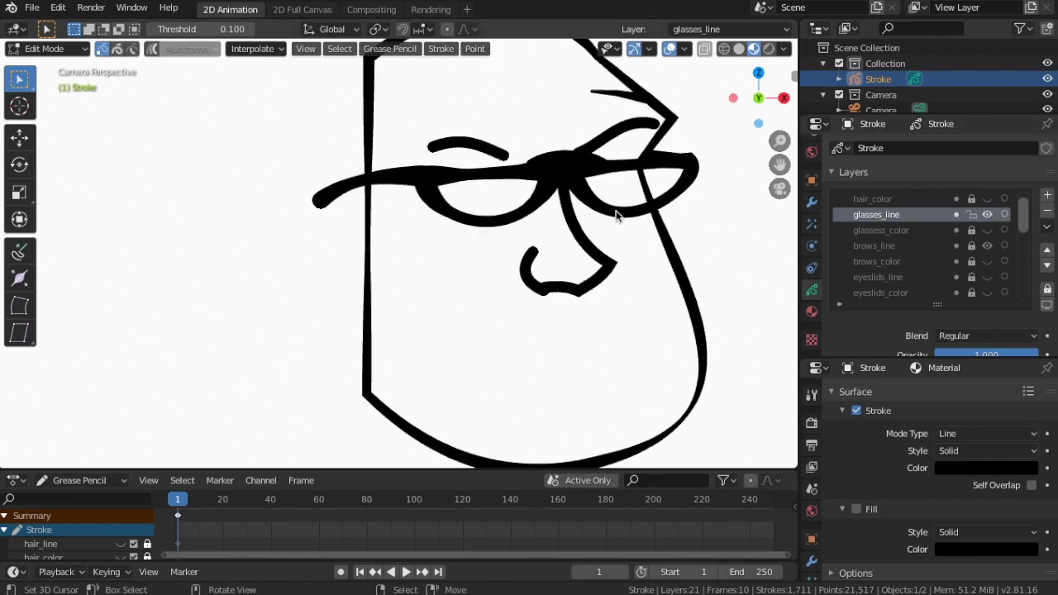
pyautogui.scroll(-2, 682, 213)
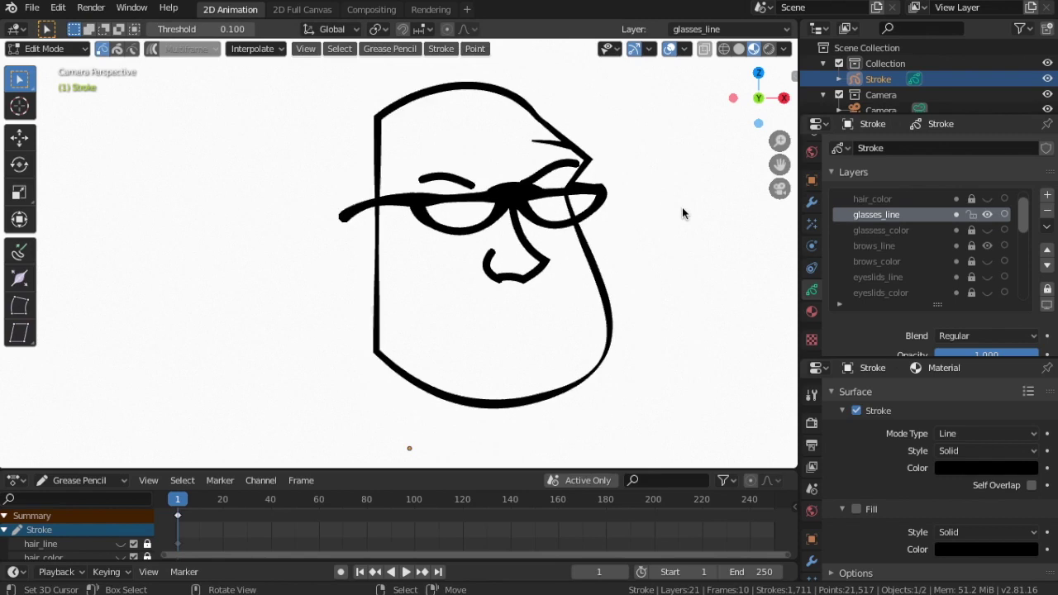
pyautogui.scroll(2, 606, 230)
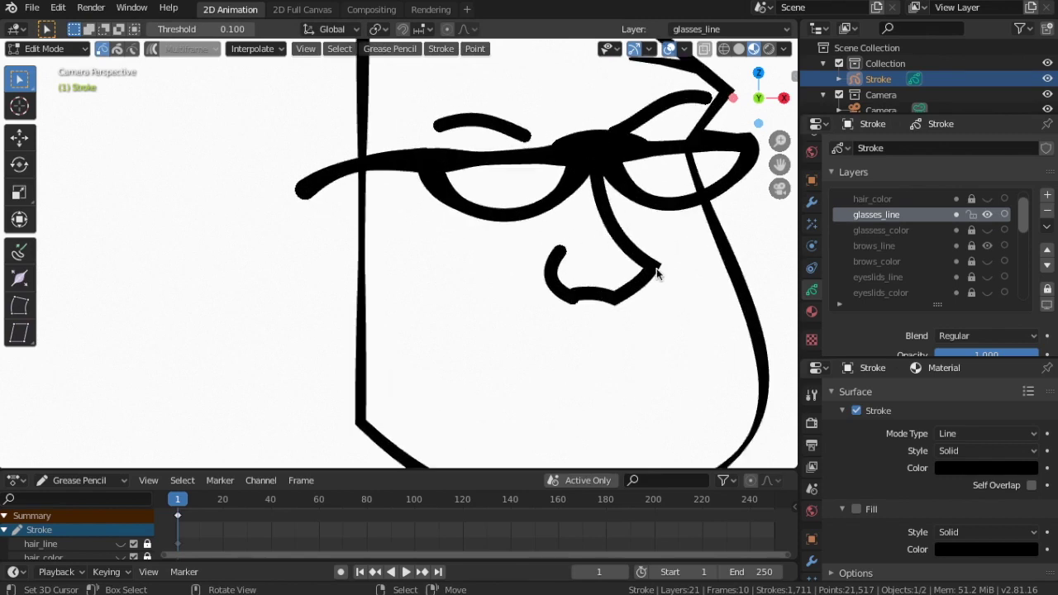
pyautogui.scroll(-2, 921, 247)
pyautogui.scroll(-4, 921, 248)
pyautogui.scroll(-3, 921, 248)
# - Make nose_line the active layer and switch to Sculpt Mode
pyautogui.click(857, 237)
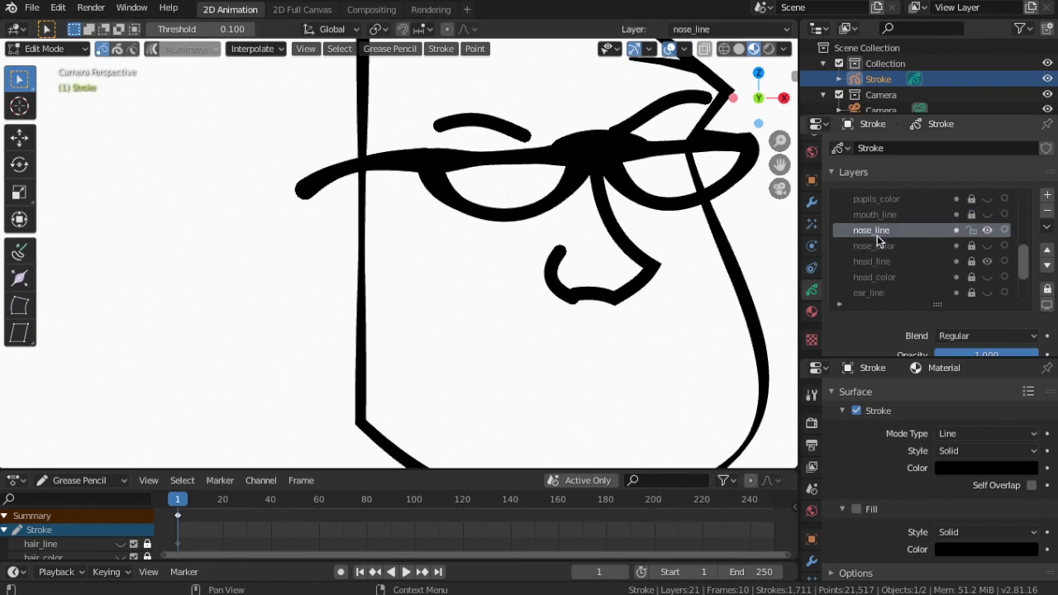
pyautogui.scroll(2, 545, 245)
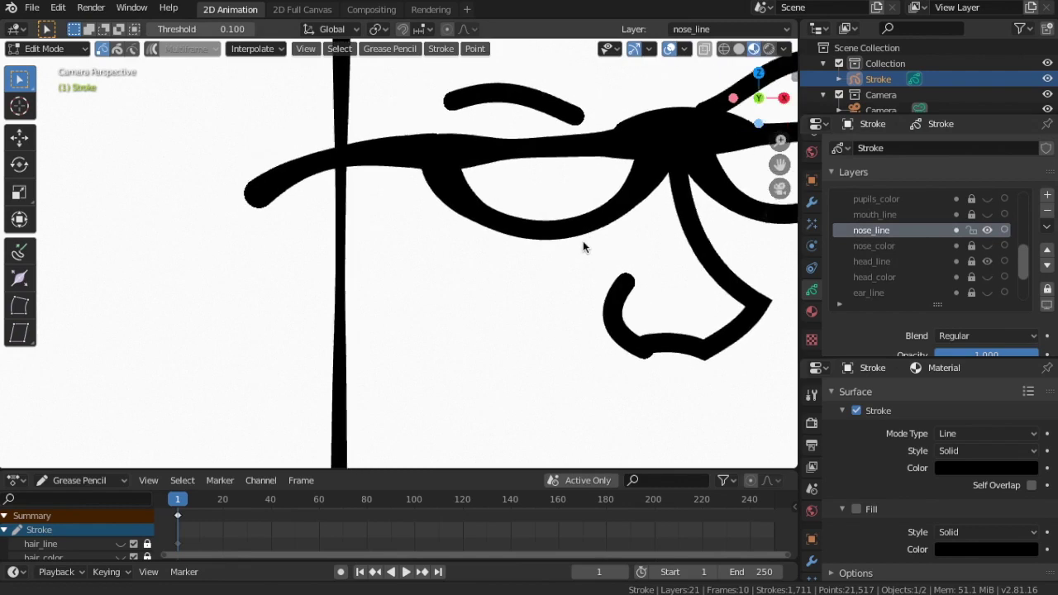
pyautogui.scroll(1, 583, 240)
pyautogui.scroll(1, 493, 206)
pyautogui.click(84, 51)
pyautogui.click(33, 102)
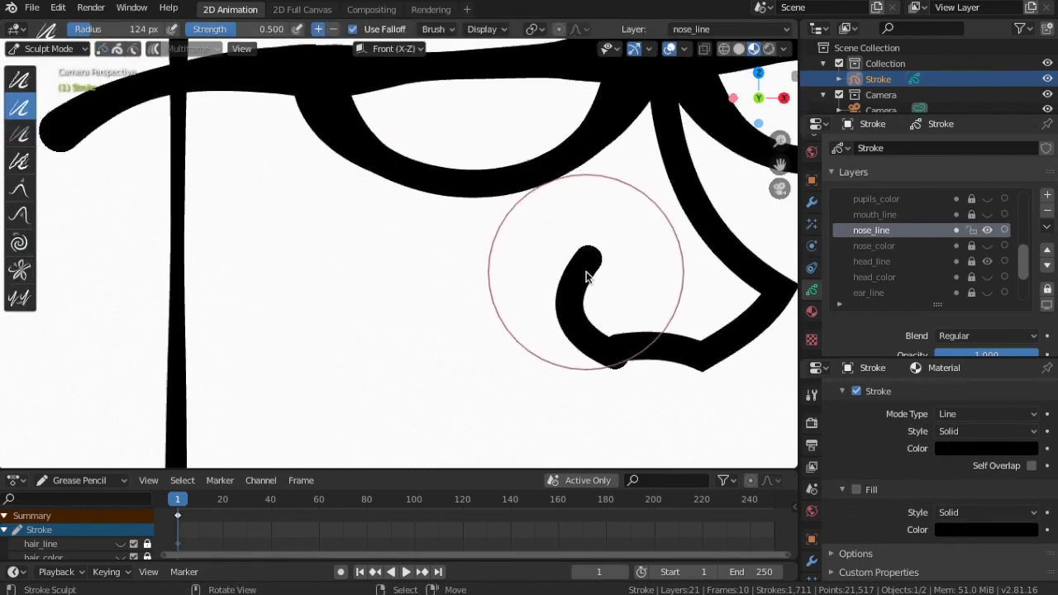
# - Set the brush radius to 104 and thin the nose strokes, tip and bottom curve
pyautogui.press('f')
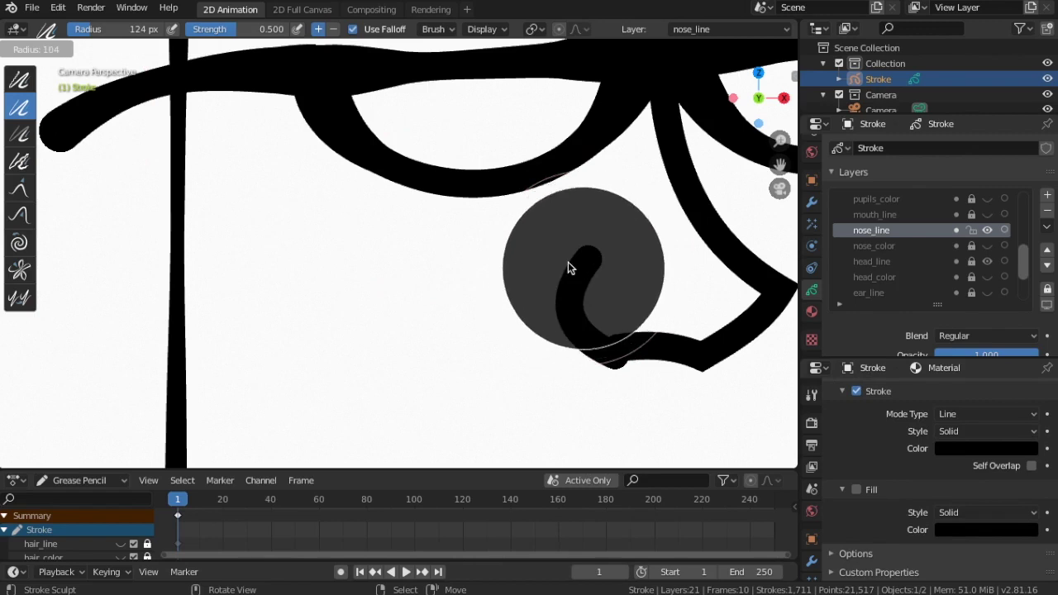
pyautogui.click(568, 262)
pyautogui.moveTo(576, 299); pyautogui.dragTo(579, 273)
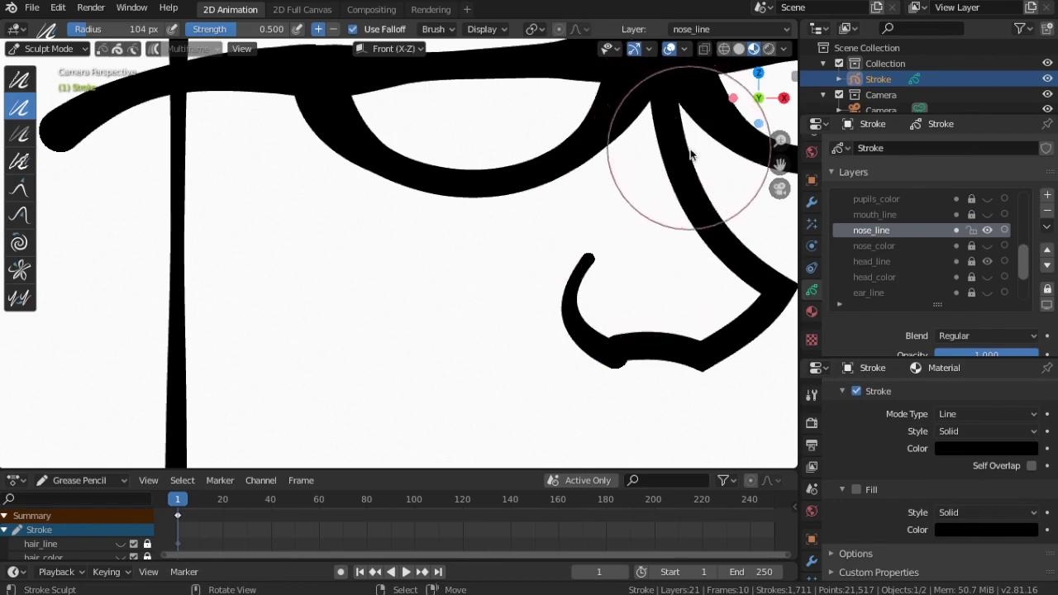
pyautogui.moveTo(671, 148); pyautogui.dragTo(685, 183)
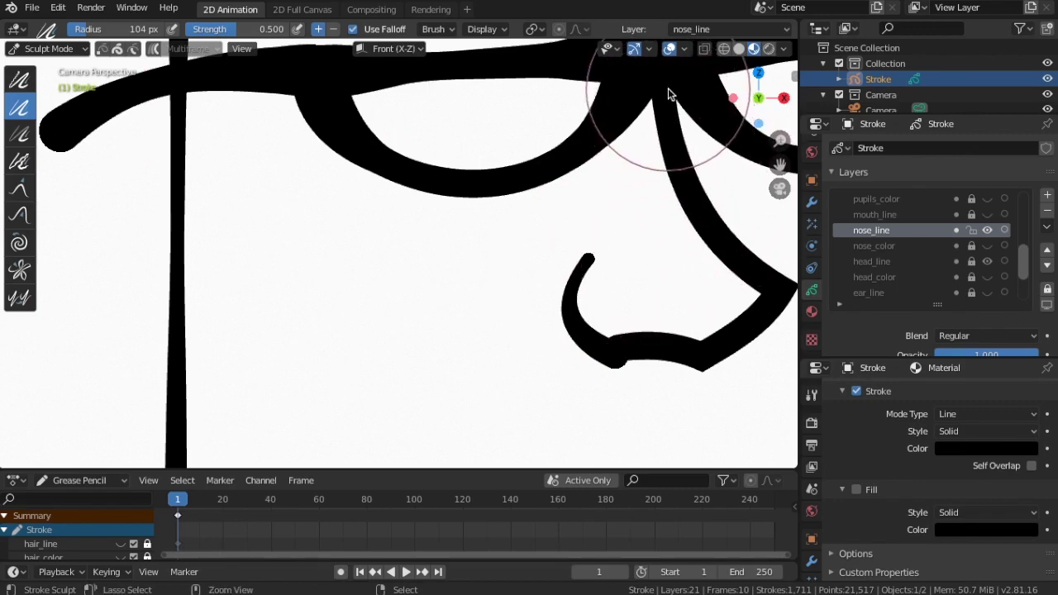
pyautogui.scroll(-2, 686, 184)
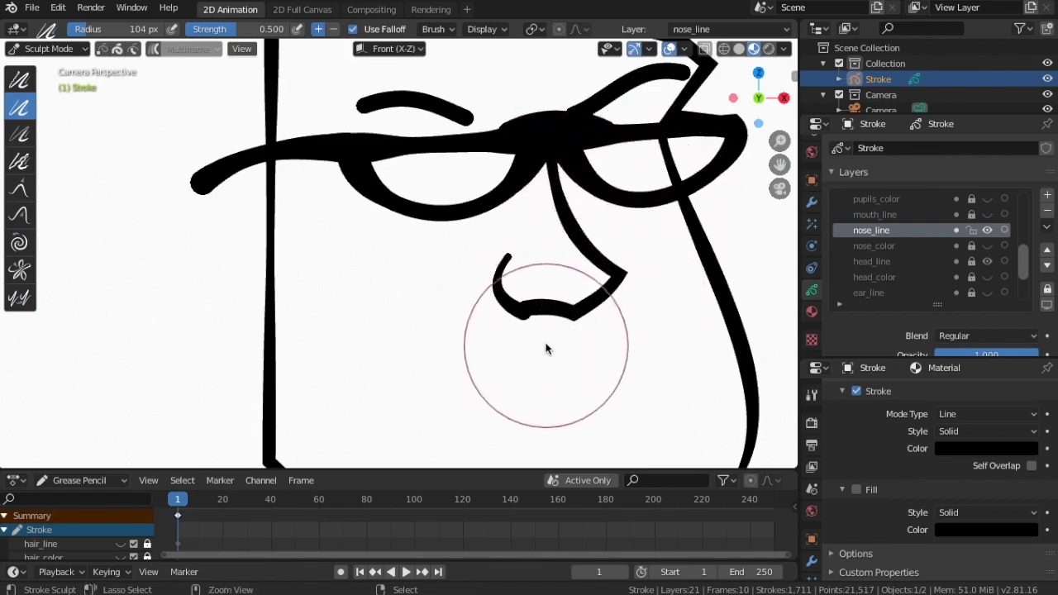
pyautogui.moveTo(620, 279)
pyautogui.keyDown('ctrl'); pyautogui.mouseDown(button='middle')
pyautogui.moveTo(548, 331)
pyautogui.moveTo(538, 292)
pyautogui.mouseUp(button='middle'); pyautogui.keyUp('ctrl')
pyautogui.moveTo(538, 293); pyautogui.dragTo(615, 236)
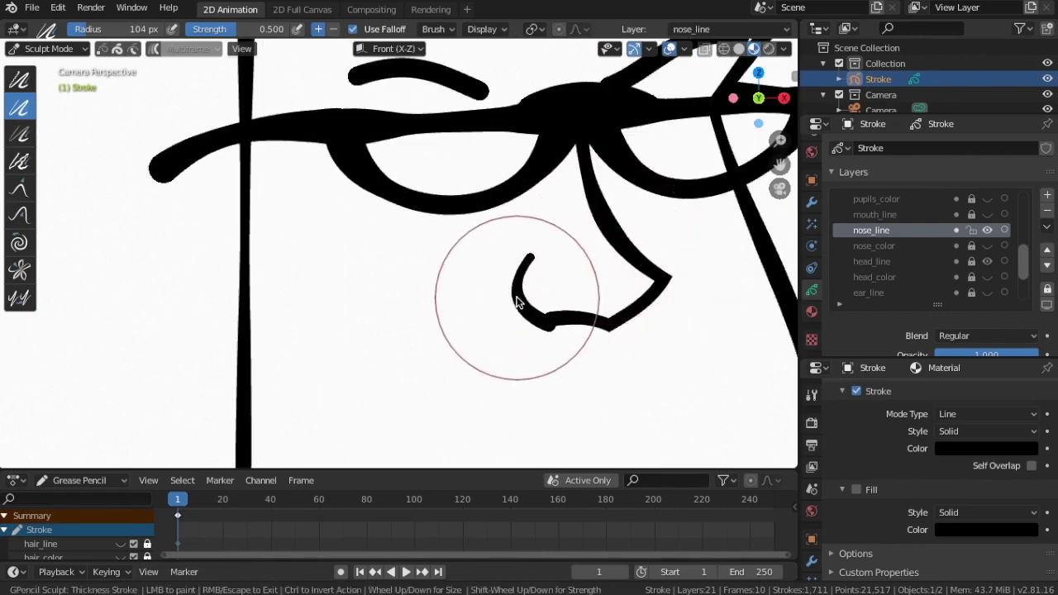
pyautogui.click(551, 332)
# - Zoom in and out to inspect the thinned nose strokes
pyautogui.scroll(-5, 569, 336)
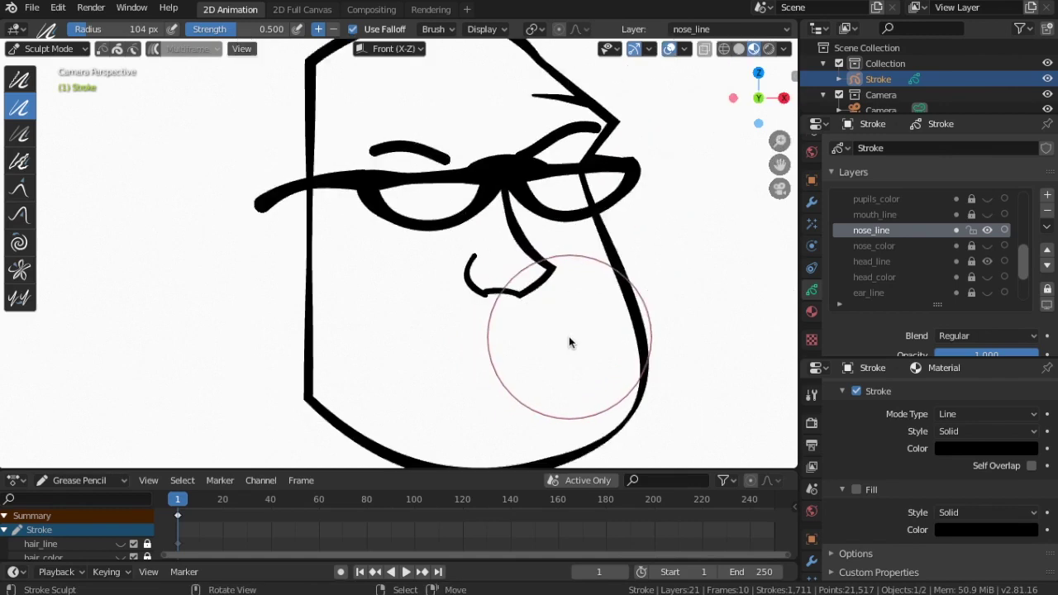
pyautogui.scroll(3, 568, 336)
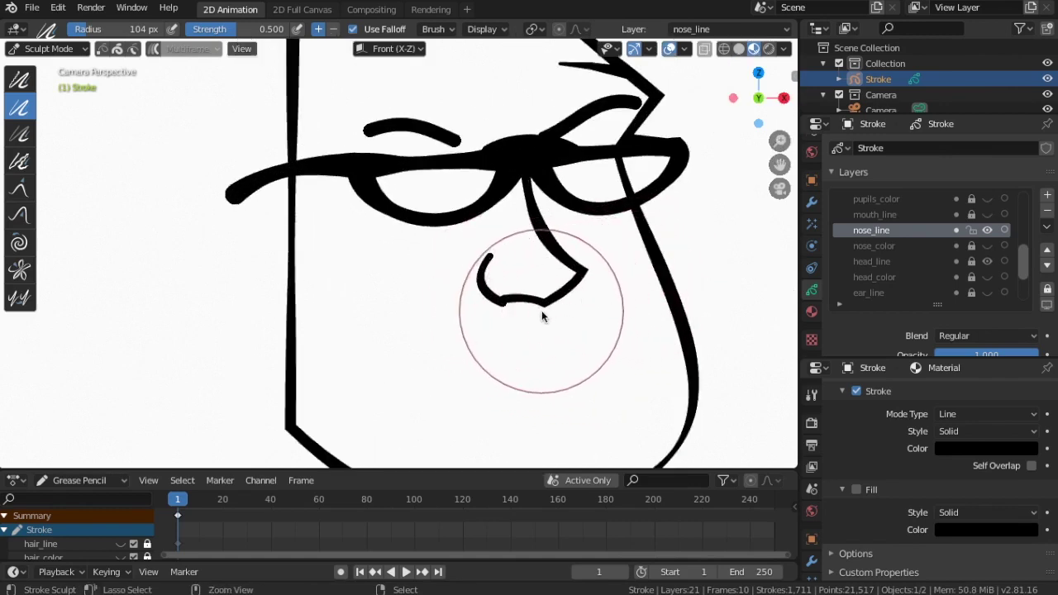
pyautogui.scroll(-4, 548, 330)
pyautogui.scroll(5, 548, 354)
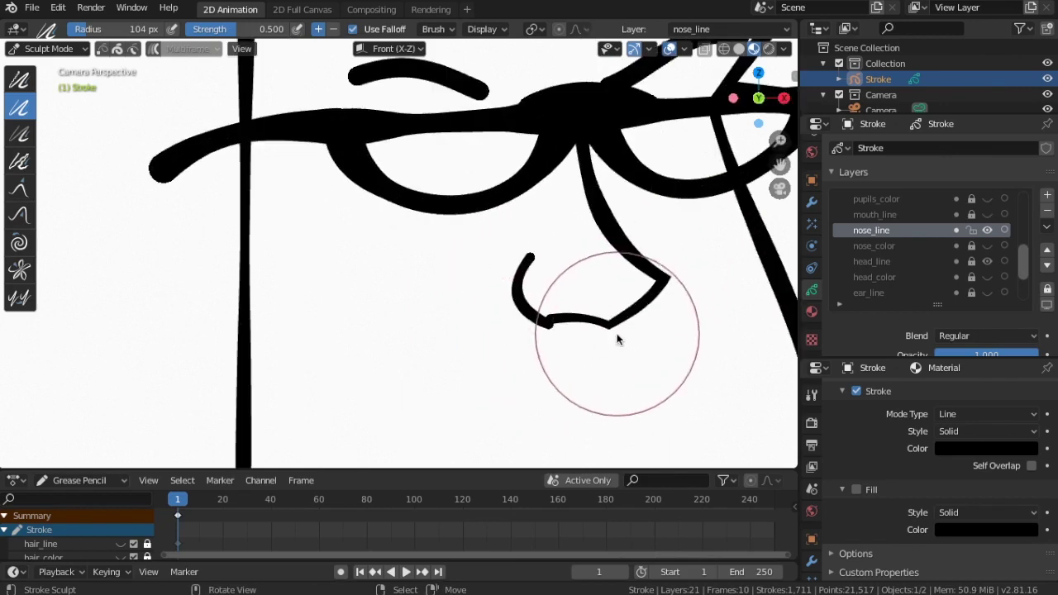
pyautogui.scroll(-3, 570, 366)
pyautogui.scroll(-1, 569, 366)
pyautogui.scroll(1, 574, 367)
pyautogui.scroll(2, 575, 367)
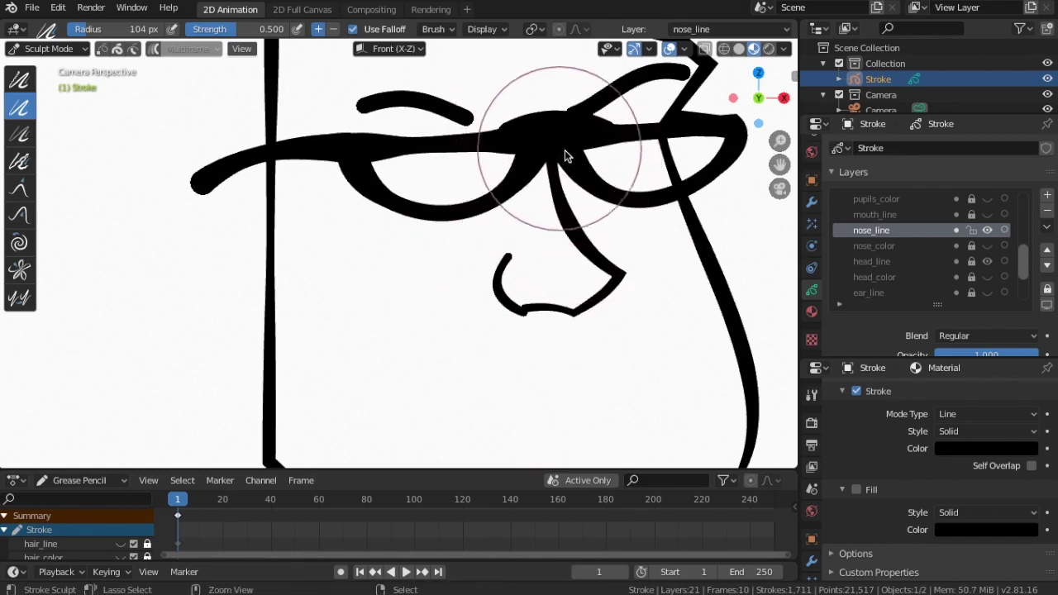
pyautogui.scroll(-2, 648, 223)
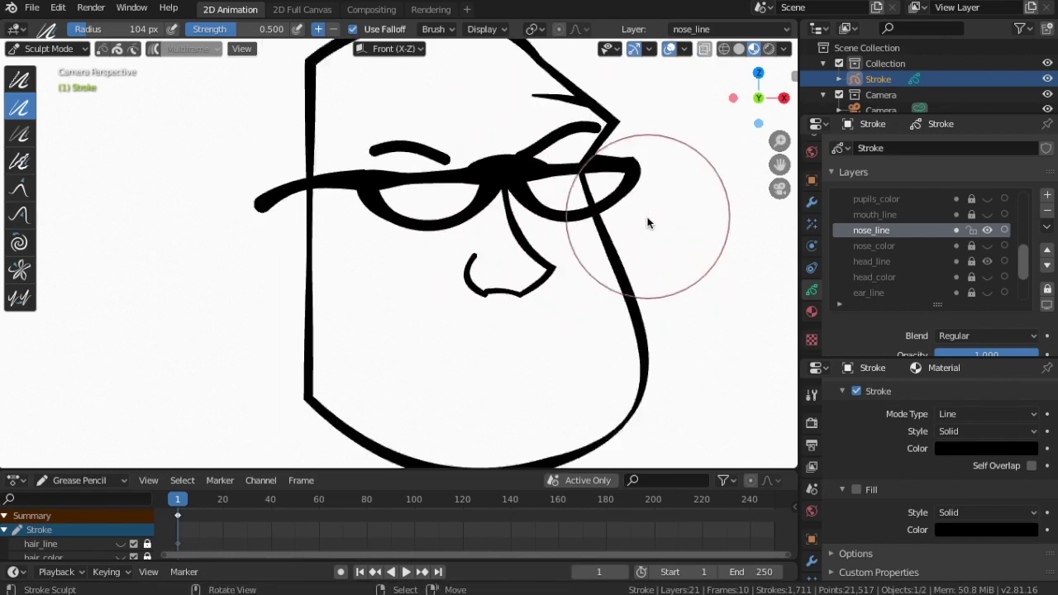
pyautogui.scroll(-1, 649, 223)
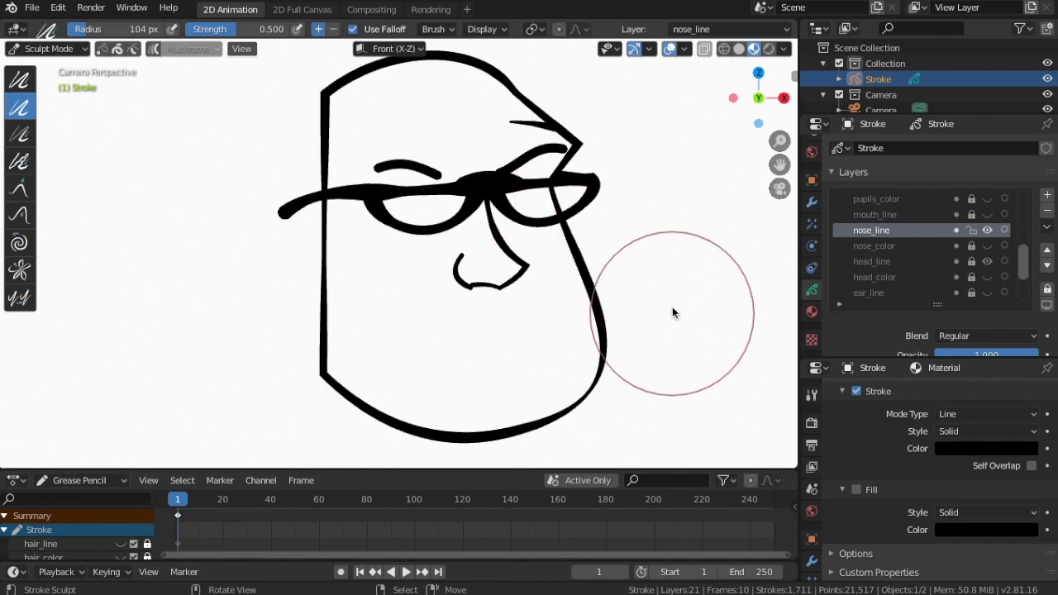
pyautogui.scroll(1, 673, 308)
pyautogui.scroll(-1, 630, 331)
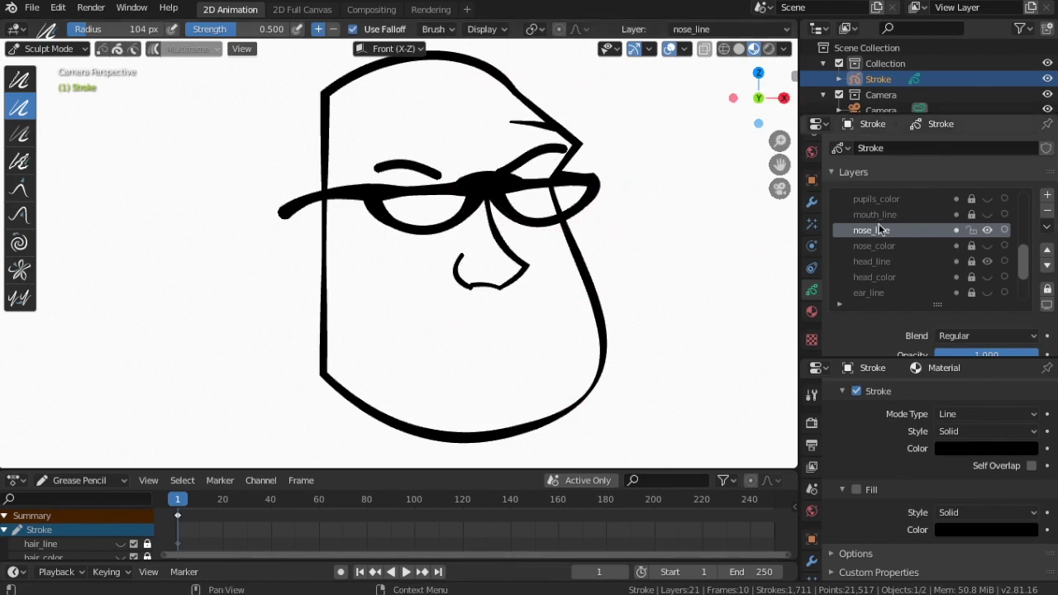
pyautogui.scroll(-2, 894, 234)
pyautogui.scroll(-2, 896, 240)
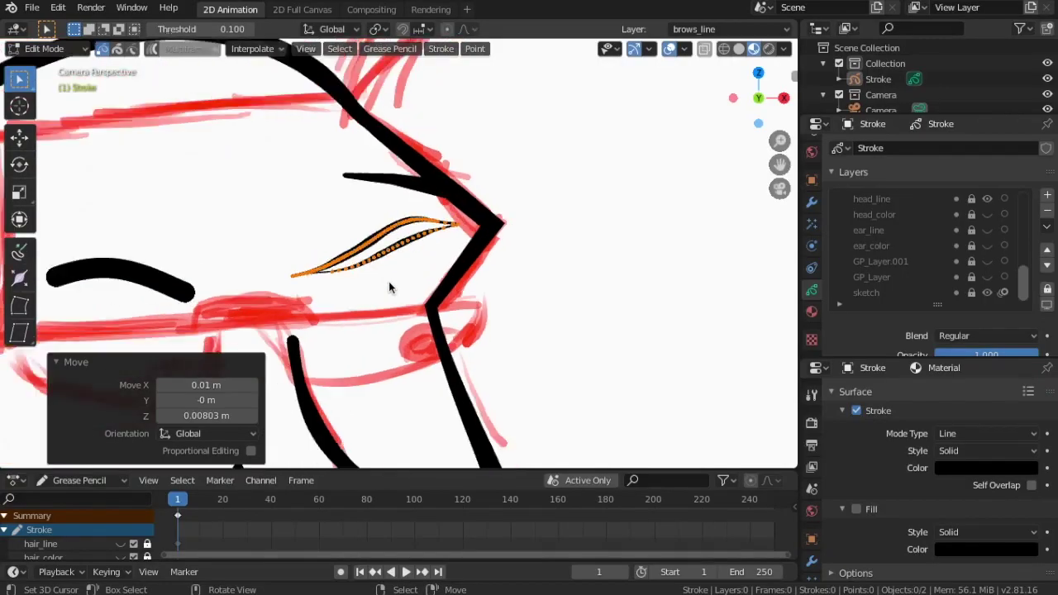
# - Delete the old eyebrow arc over the left eye
pyautogui.scroll(-2, 388, 281)
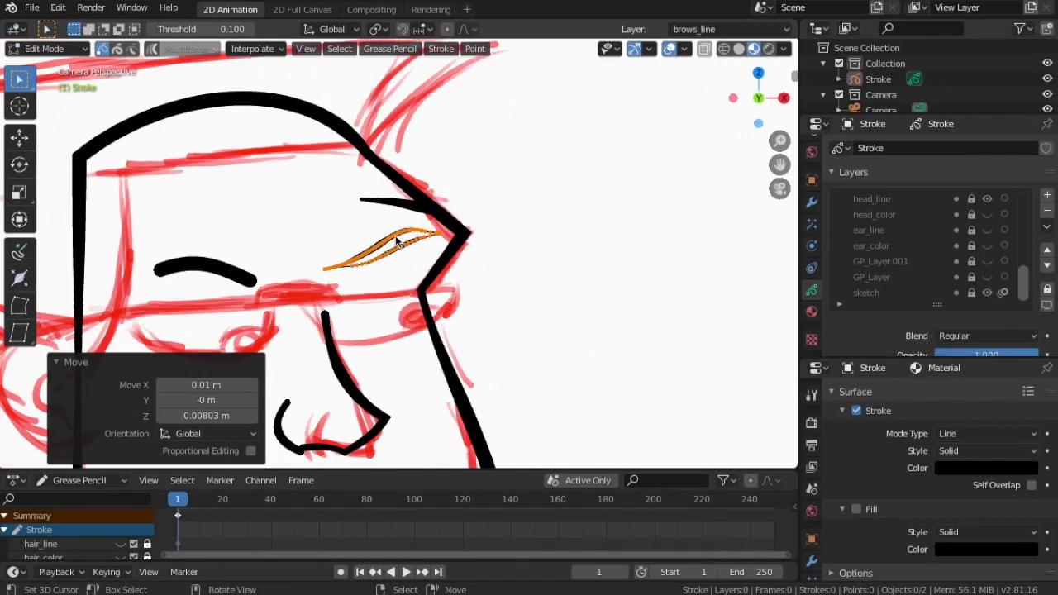
pyautogui.click(236, 280)
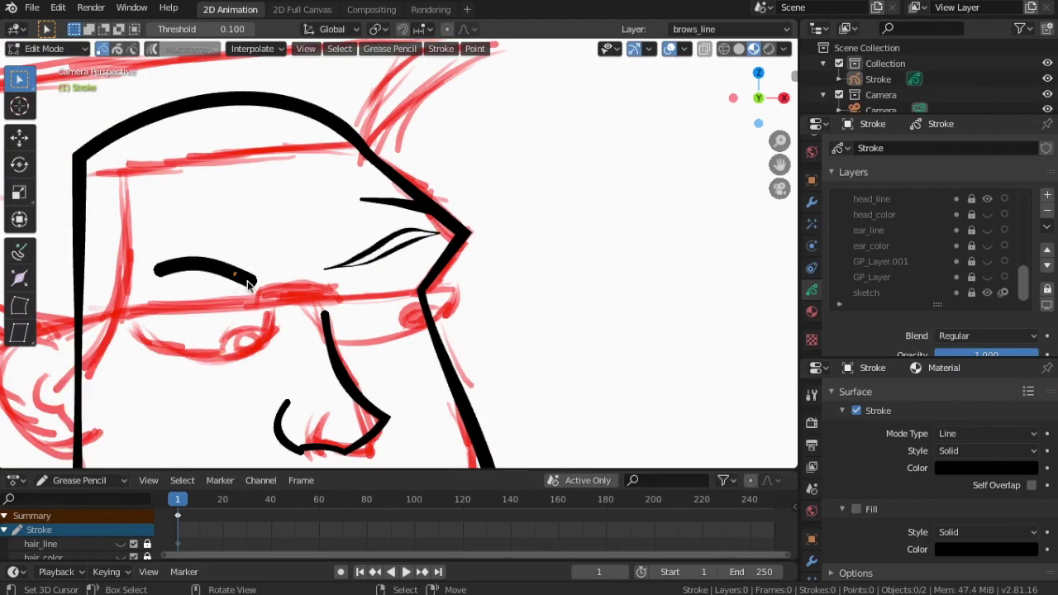
pyautogui.press('x')
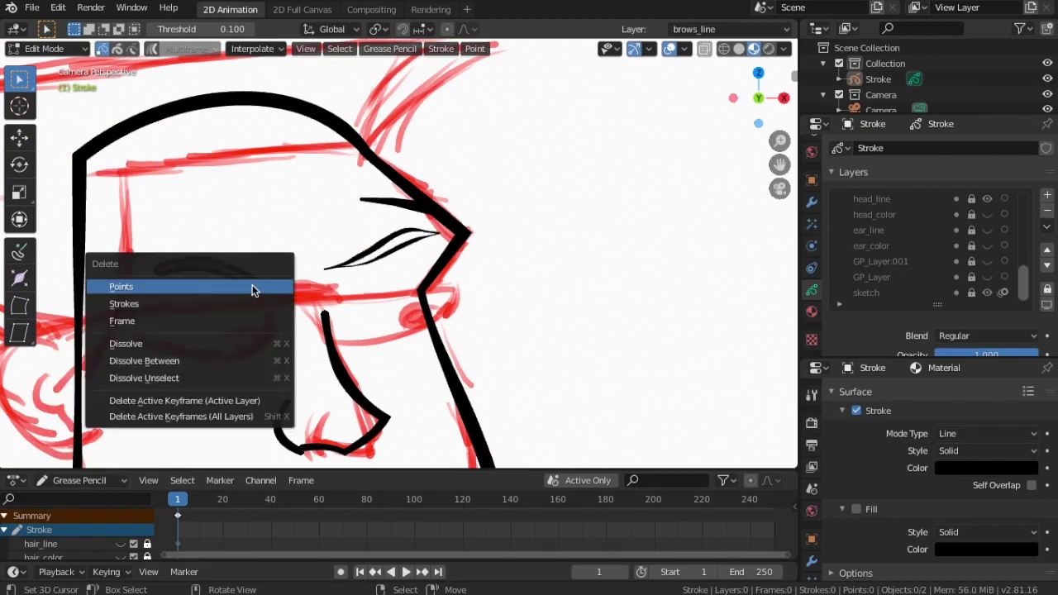
pyautogui.click(252, 287)
# - Duplicate the whole right eyebrow stroke and place the copy over the left eye
pyautogui.click(388, 252)
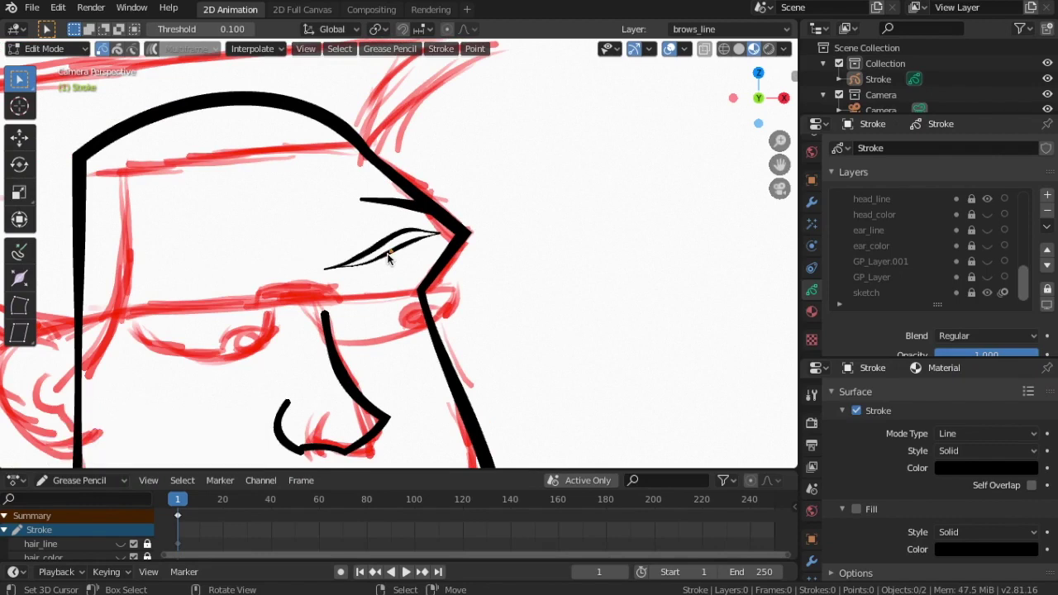
pyautogui.press('l')
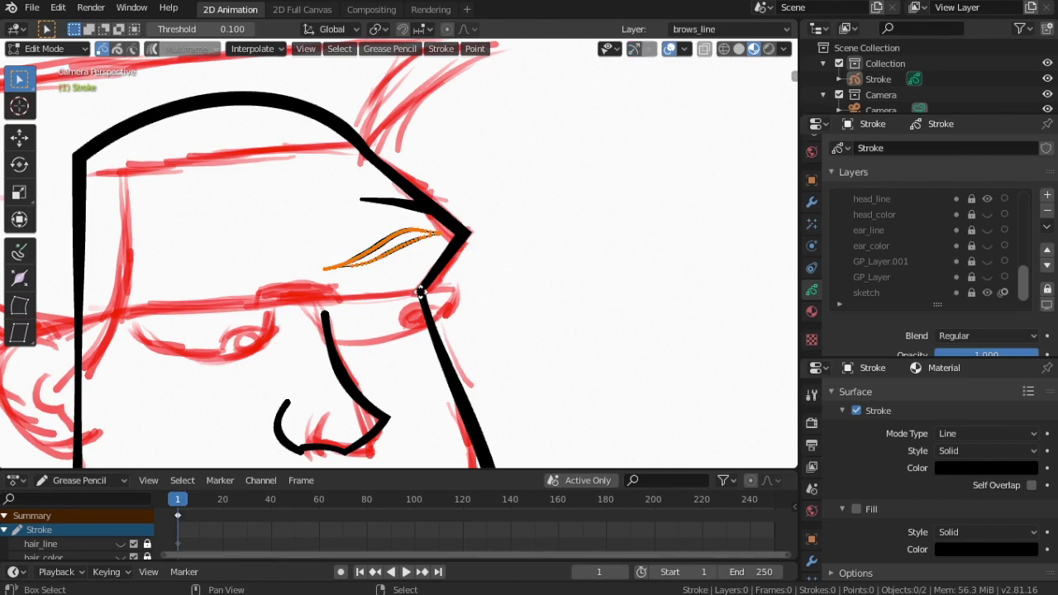
pyautogui.hotkey('shift', 'd')
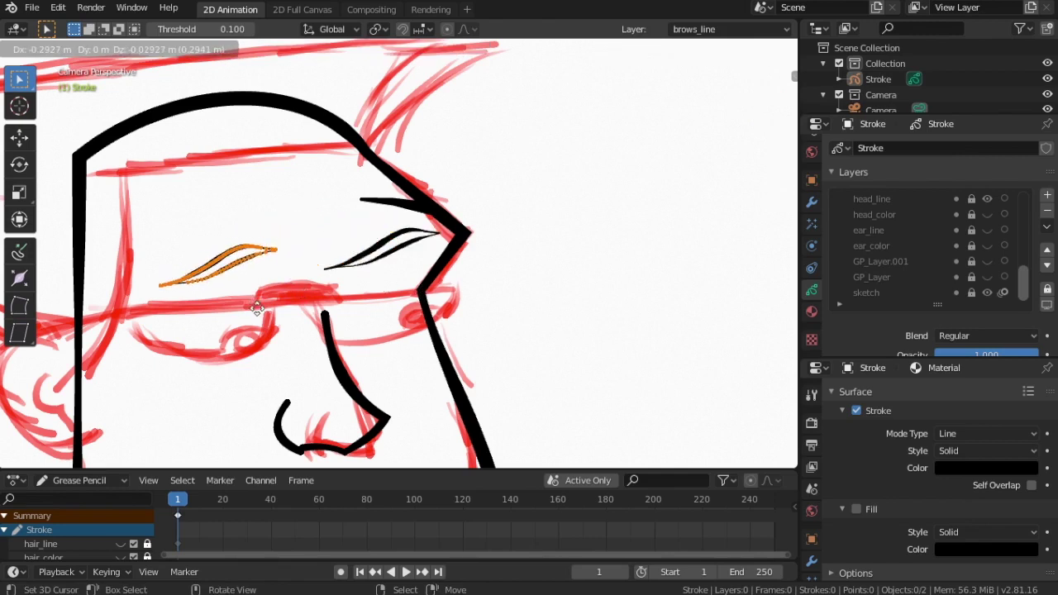
pyautogui.click(257, 307)
# - Flip the copied eyebrow 180° about the Z axis, redoing the rotation after an undo
pyautogui.press('r')
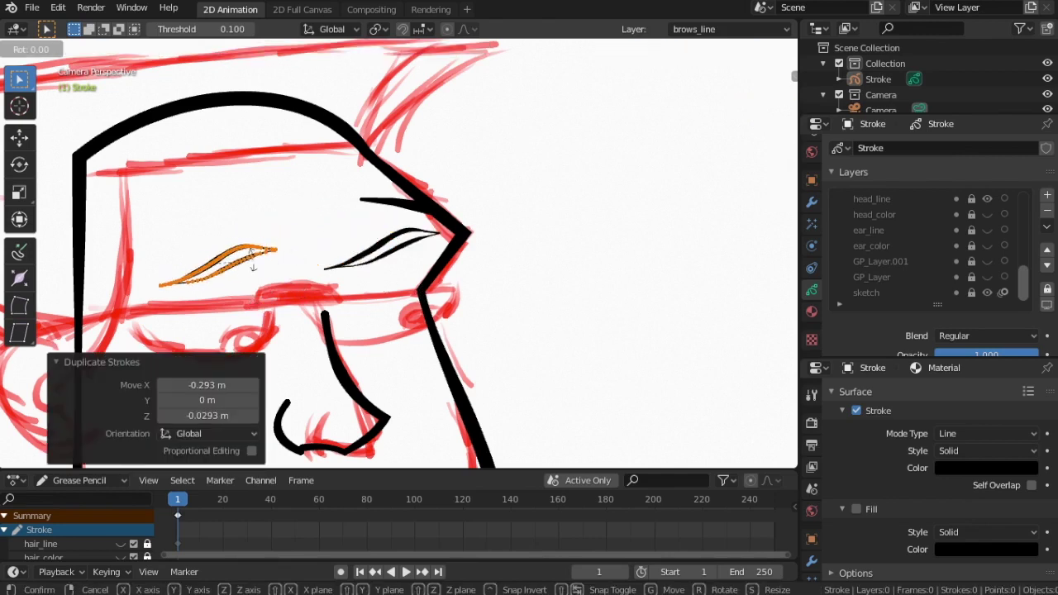
pyautogui.press('z')
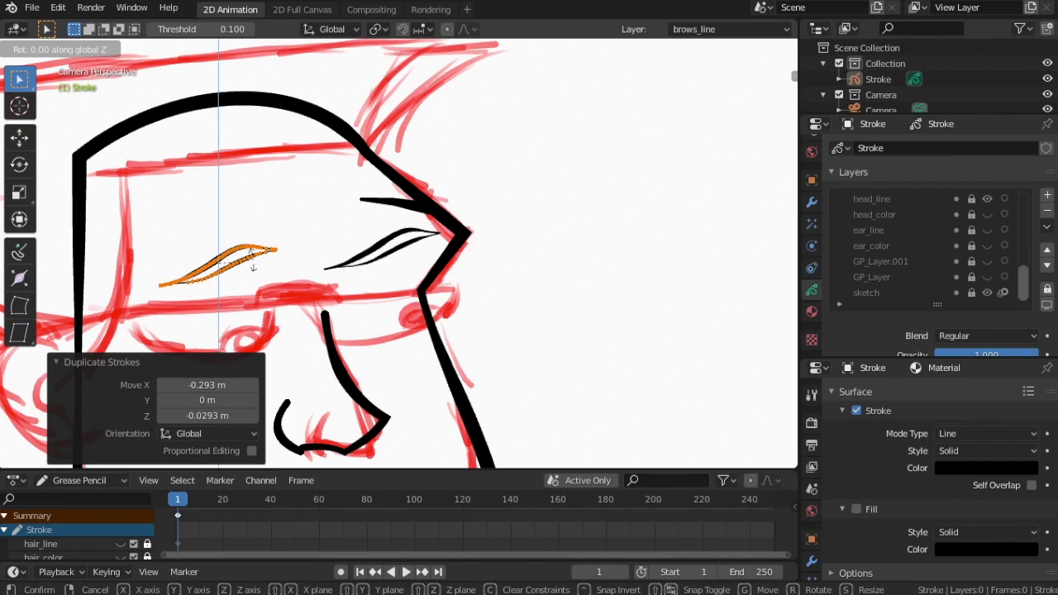
pyautogui.press('r')
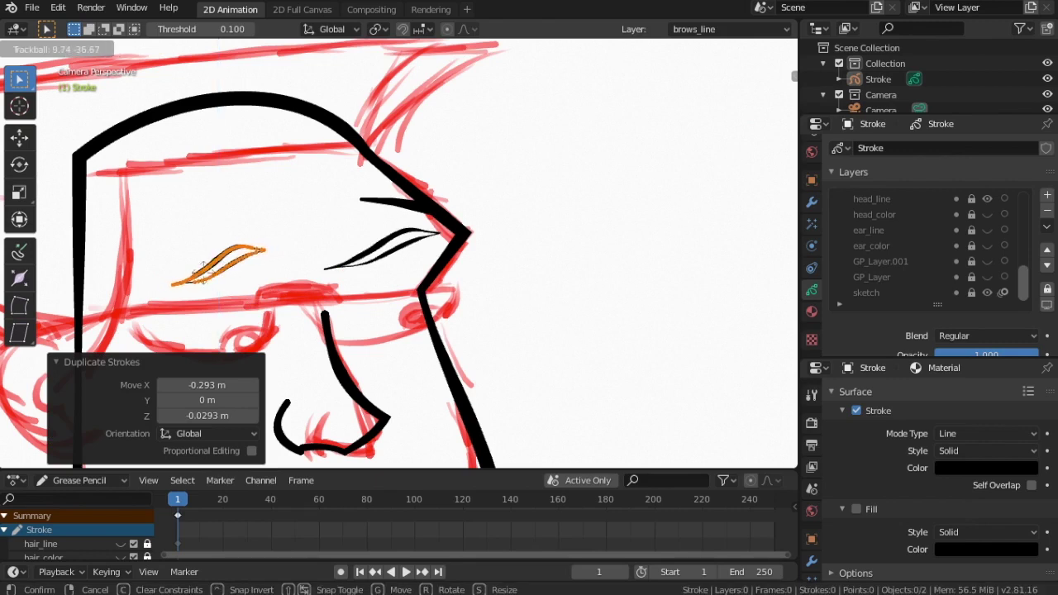
pyautogui.press('1')
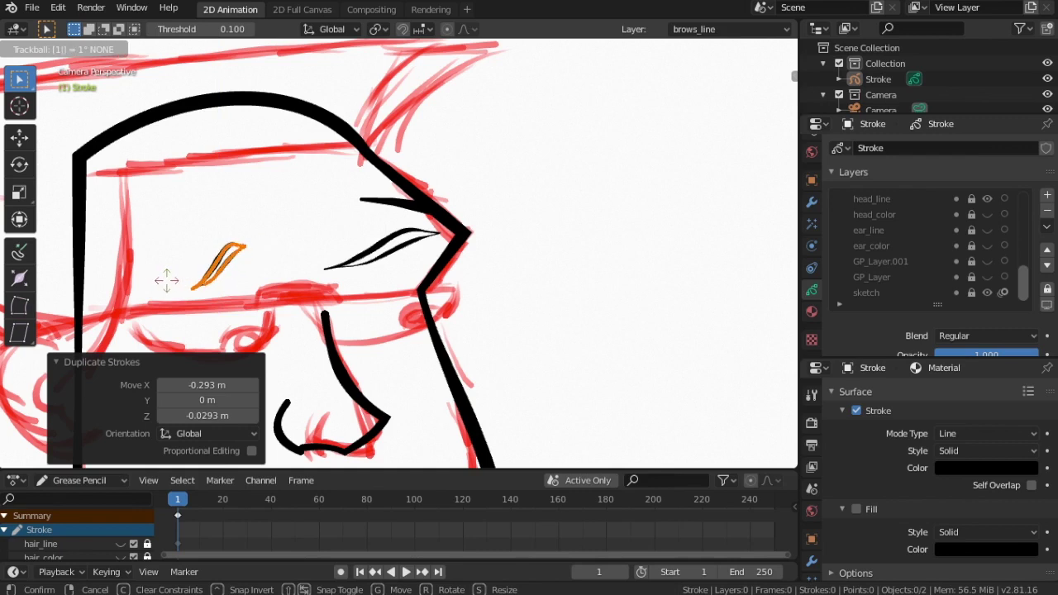
pyautogui.press('8')
pyautogui.press('0')
pyautogui.press('Return')
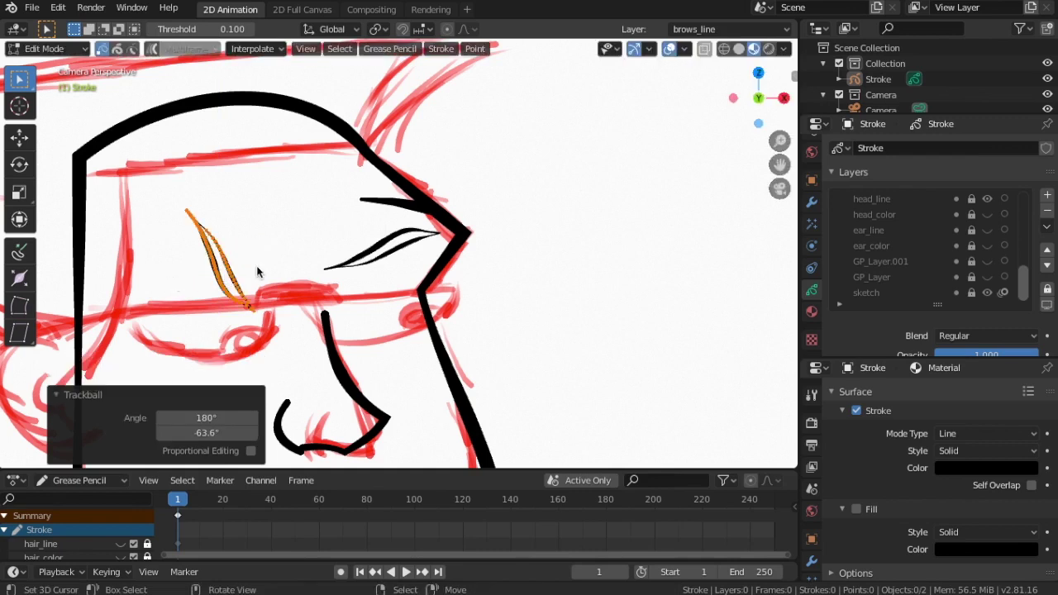
pyautogui.click(257, 266)
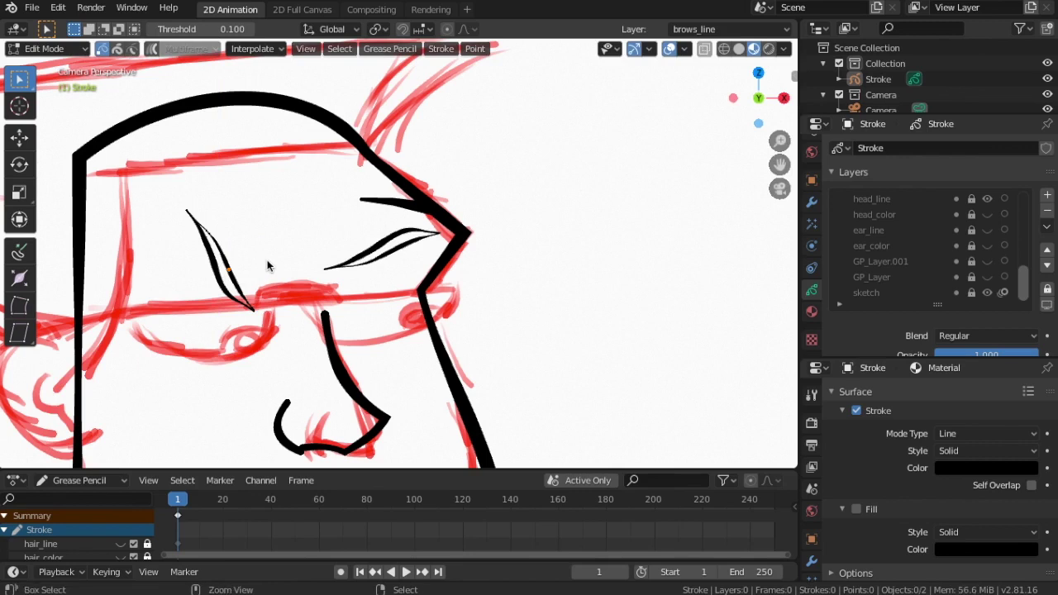
pyautogui.hotkey('ctrl', 'z')
pyautogui.hotkey('ctrl', 'z')
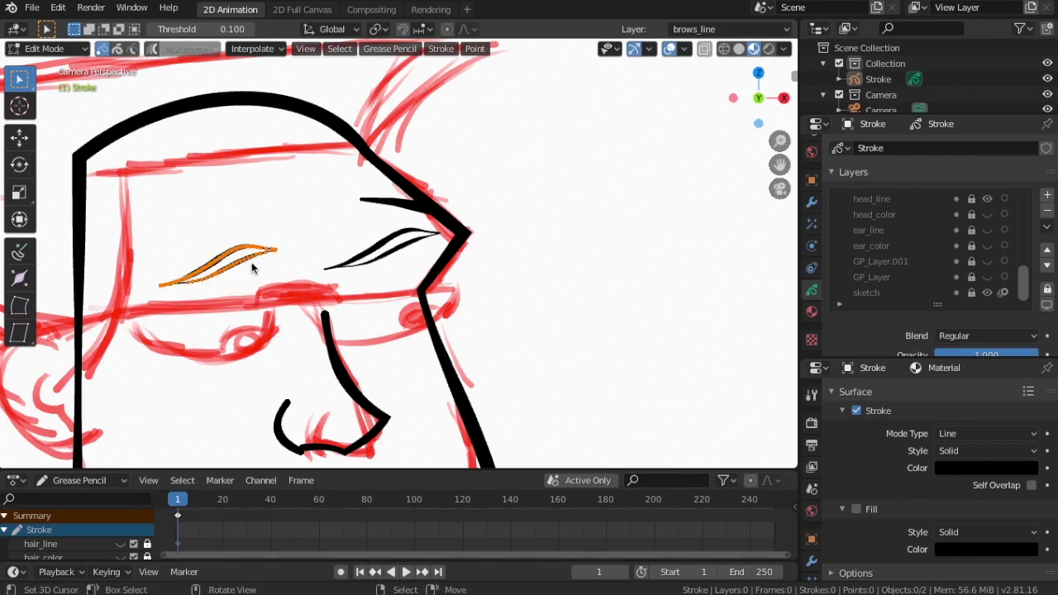
pyautogui.press('r')
pyautogui.press('z')
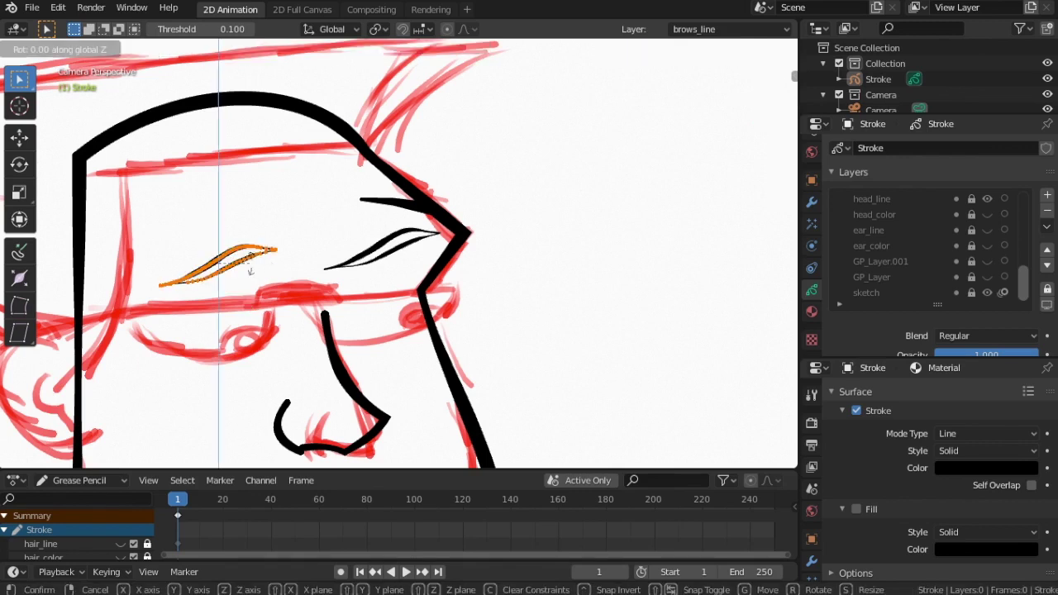
pyautogui.write('180')
pyautogui.press('Return')
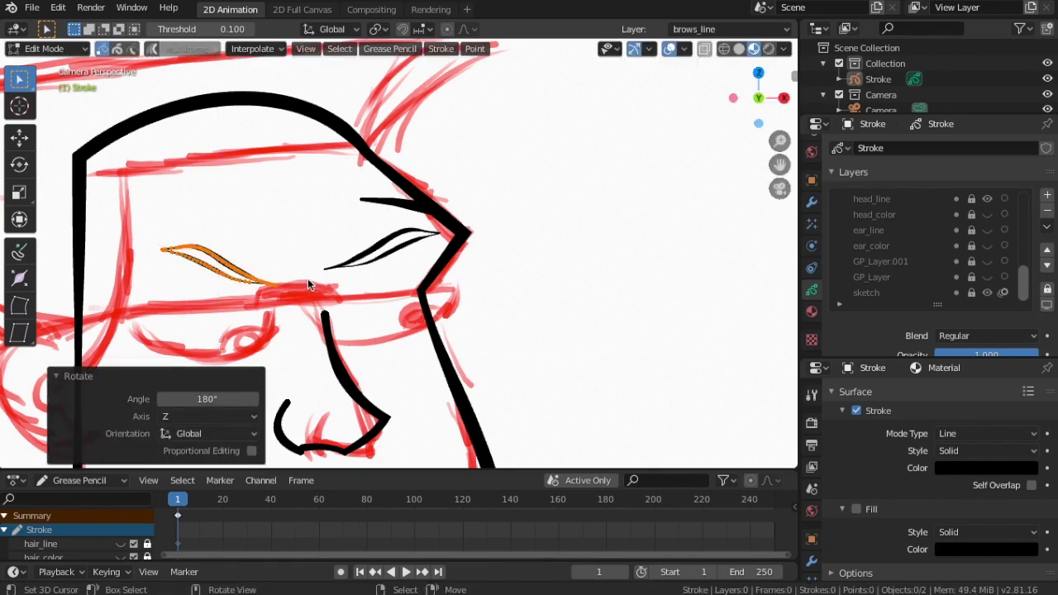
# - Move the flipped eyebrow over the left eye and enlarge it to 1.426×
pyautogui.press('g')
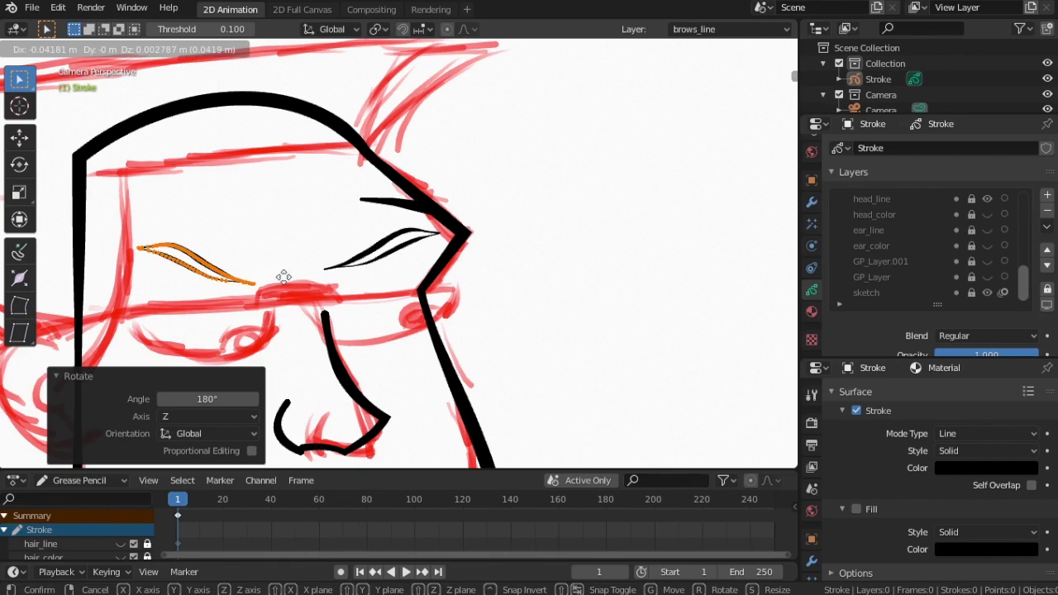
pyautogui.click(284, 275)
pyautogui.press('s')
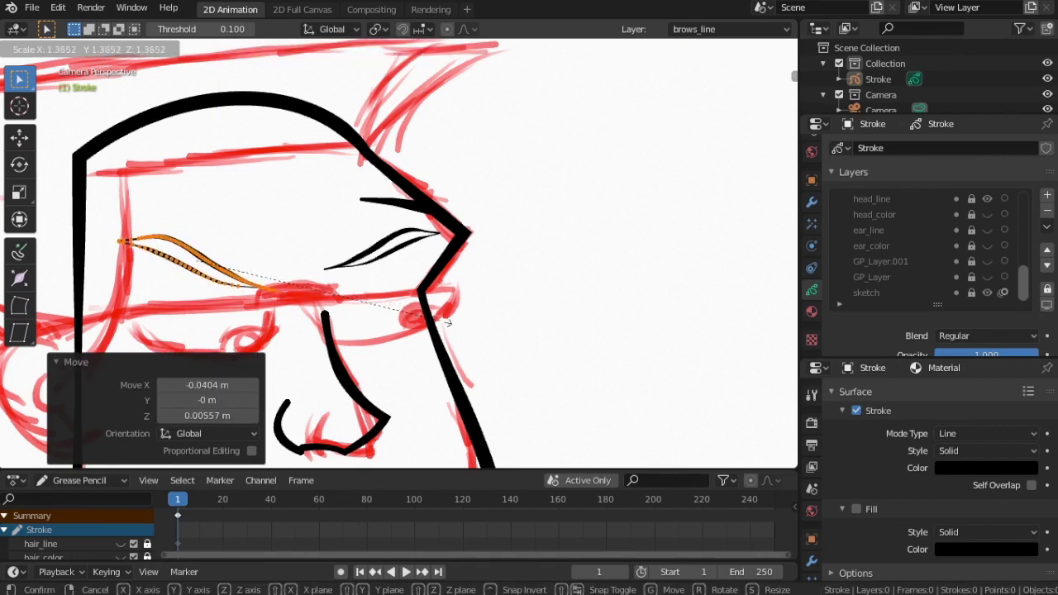
pyautogui.click(452, 328)
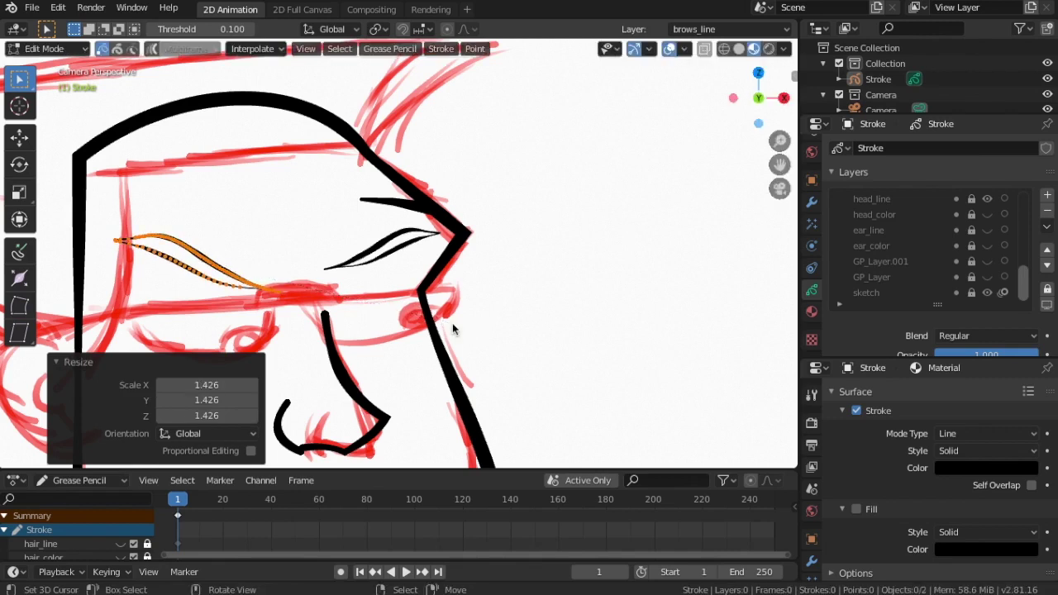
pyautogui.press('g')
pyautogui.click(451, 314)
pyautogui.scroll(-2, 451, 314)
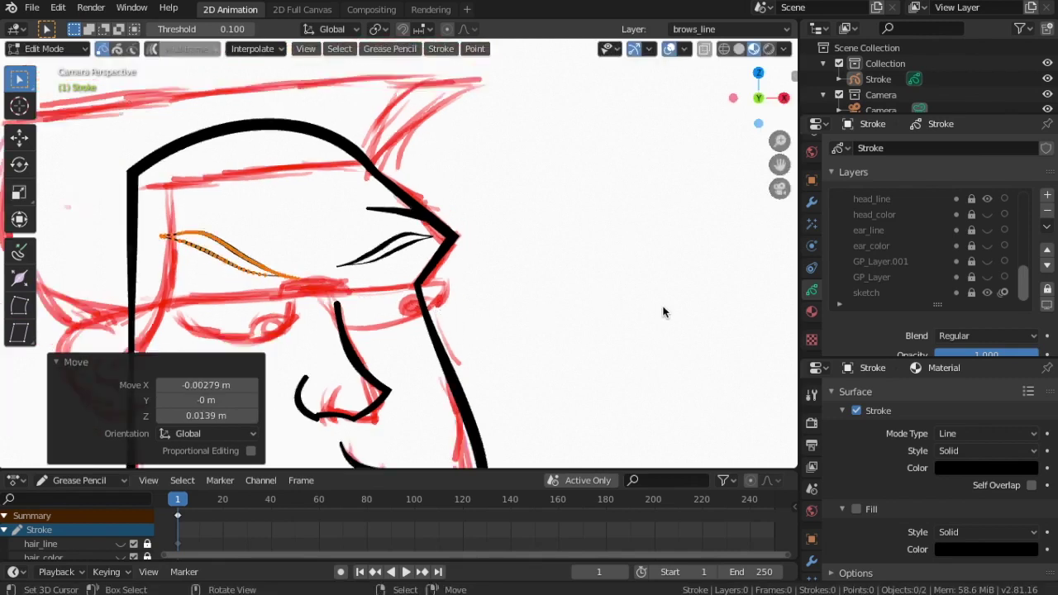
pyautogui.scroll(-2, 657, 311)
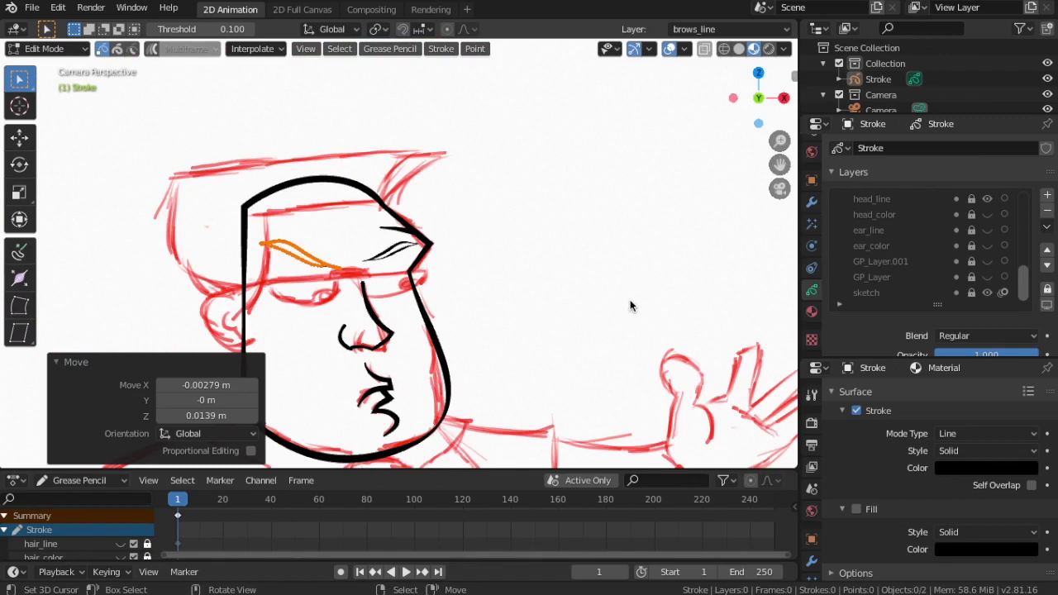
# - Tilt the eyebrow -11.5°, fine-tune its final position, and deselect it
pyautogui.press('r')
pyautogui.click(646, 236)
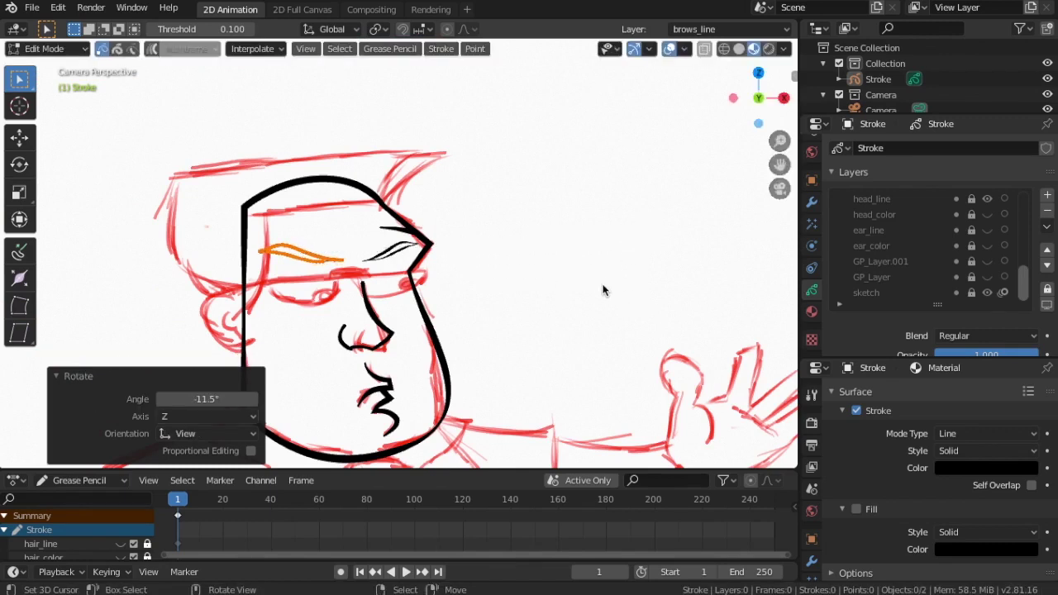
pyautogui.press('g')
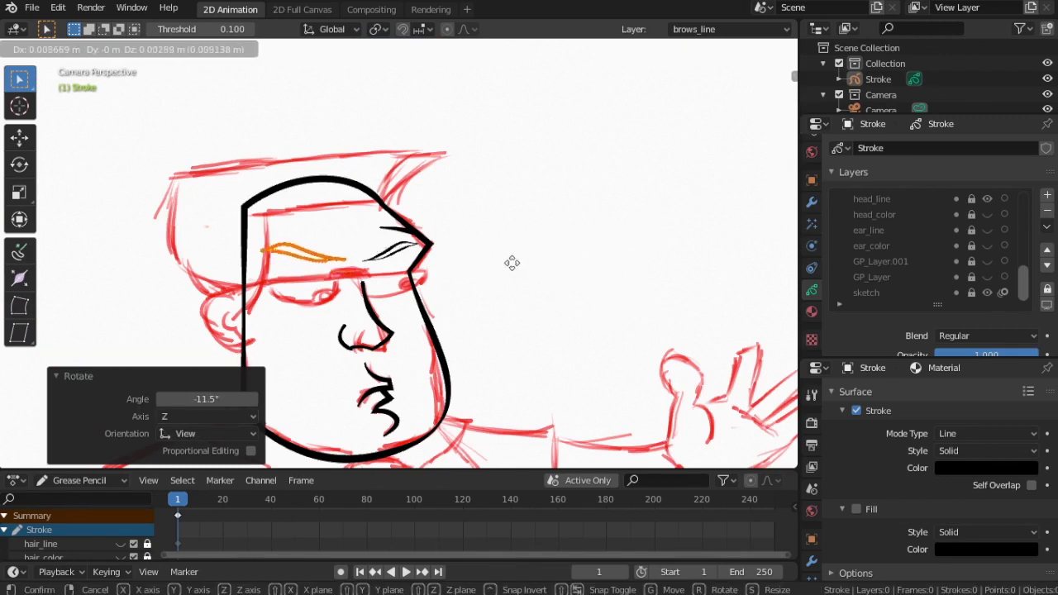
pyautogui.click(513, 268)
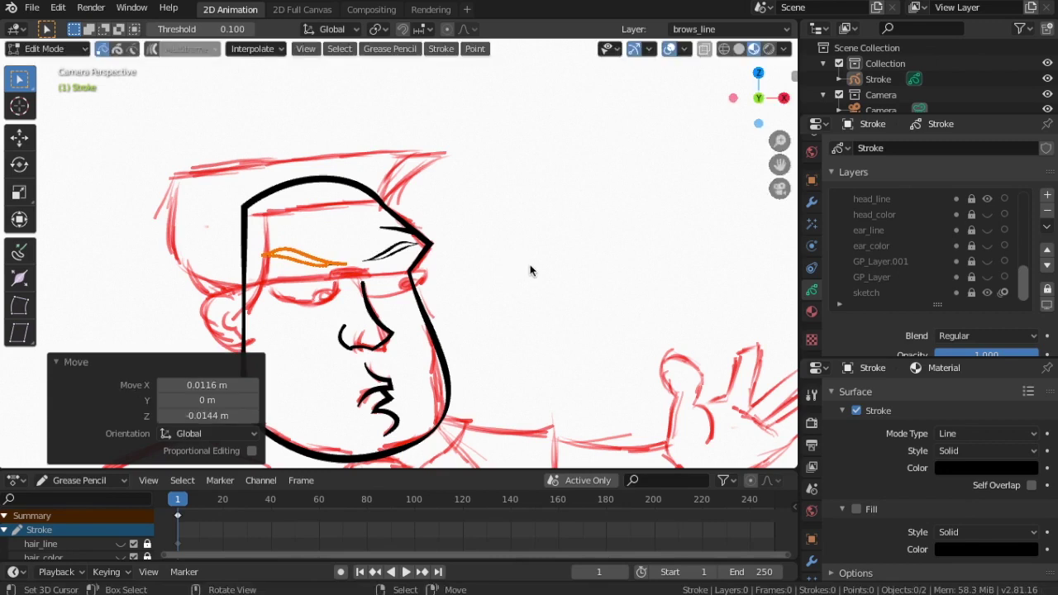
pyautogui.hotkey('alt', 'a')
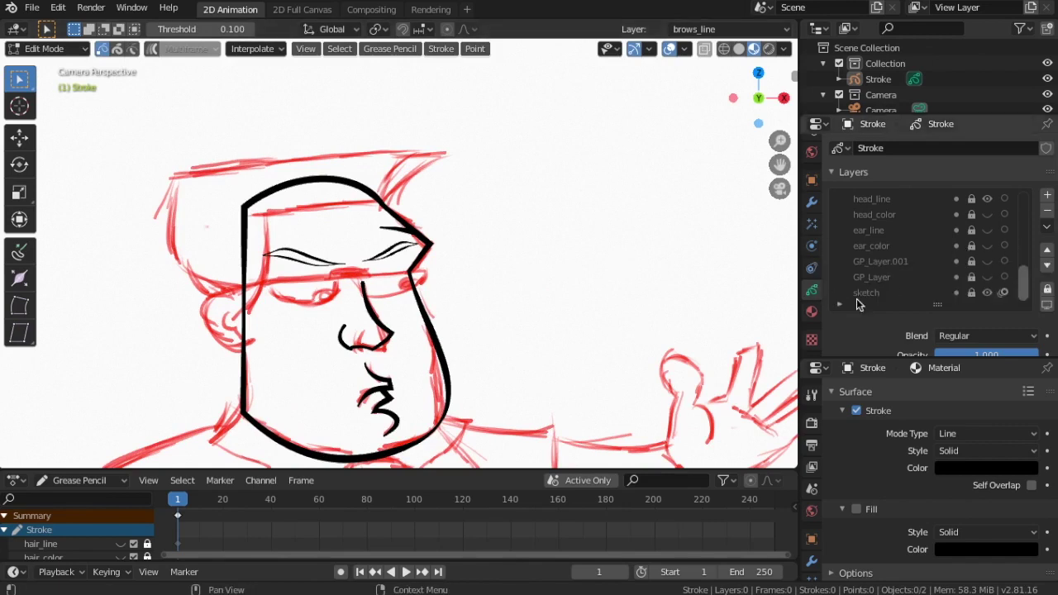
# - Hide the red sketch layer in the Layers list
pyautogui.click(987, 295)
pyautogui.scroll(3, 769, 294)
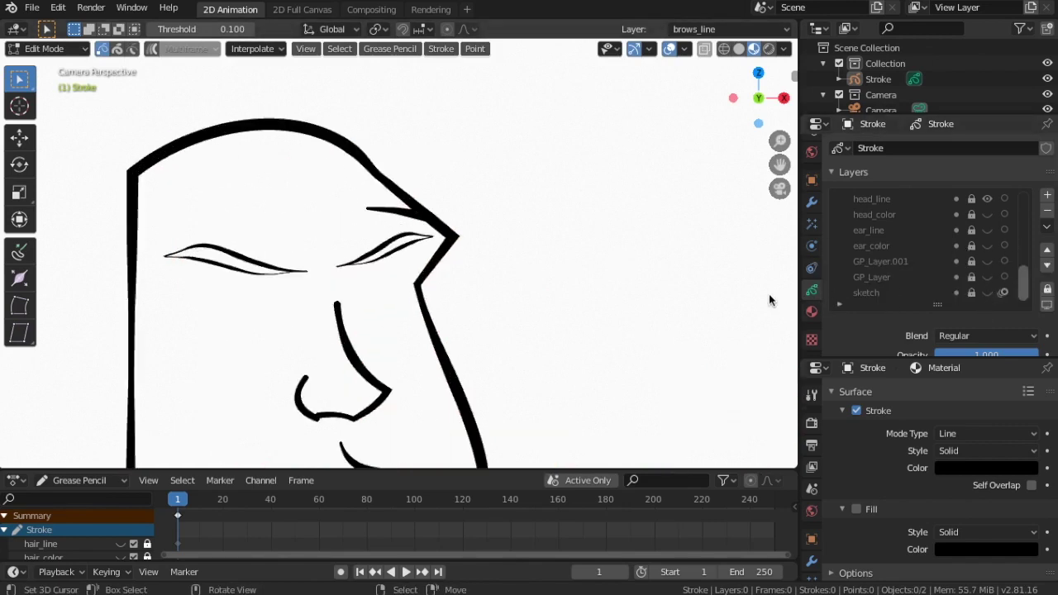
pyautogui.scroll(-4, 769, 300)
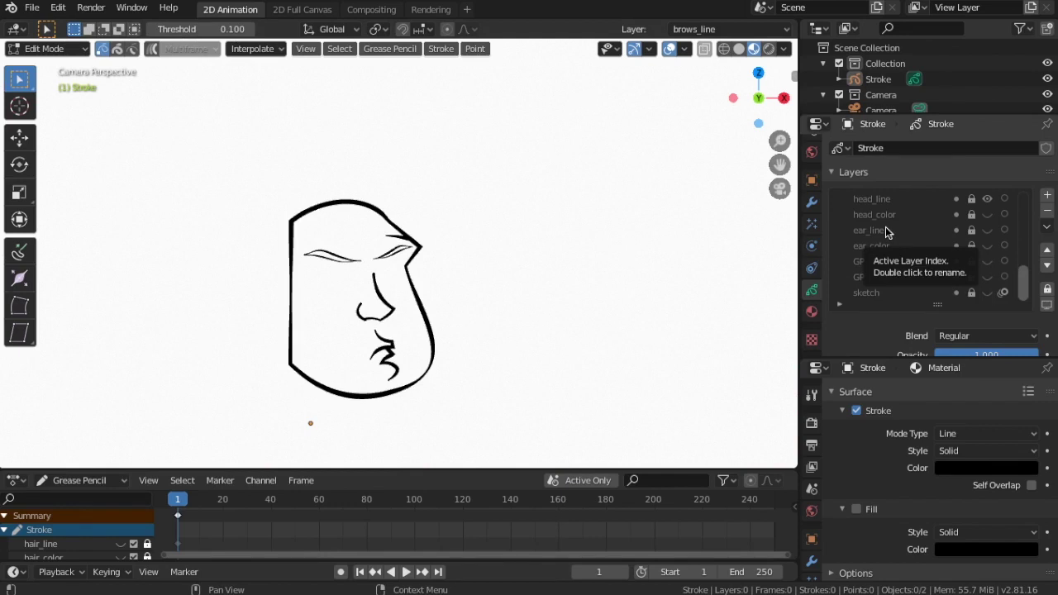
pyautogui.scroll(2, 967, 256)
pyautogui.scroll(1, 971, 259)
pyautogui.scroll(1, 972, 258)
pyautogui.scroll(1, 971, 259)
pyautogui.scroll(2, 972, 259)
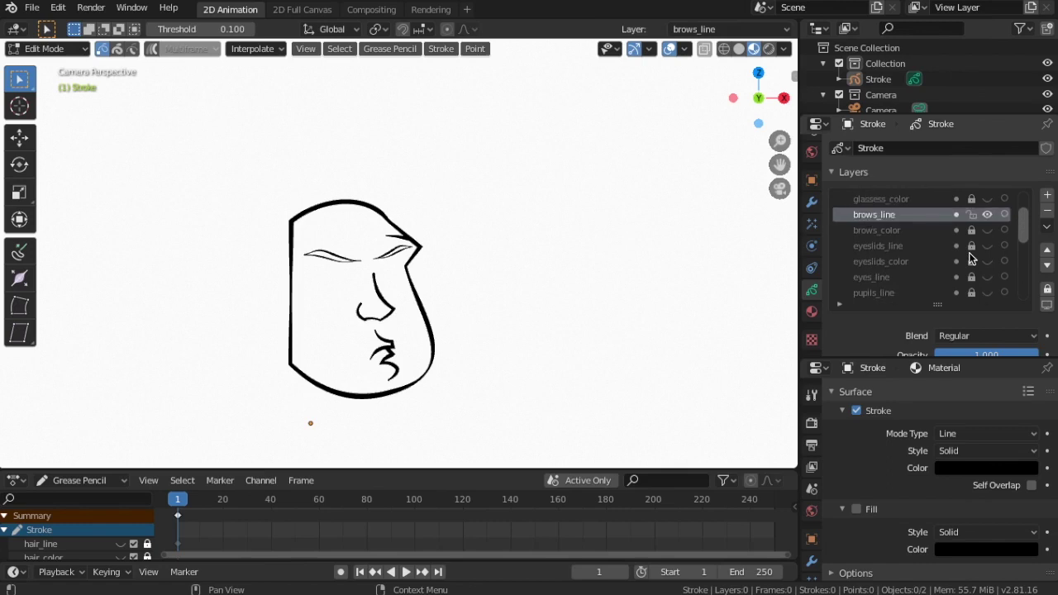
pyautogui.scroll(2, 971, 259)
# - Make the glasses_line and ear_line layers visible again
pyautogui.click(987, 214)
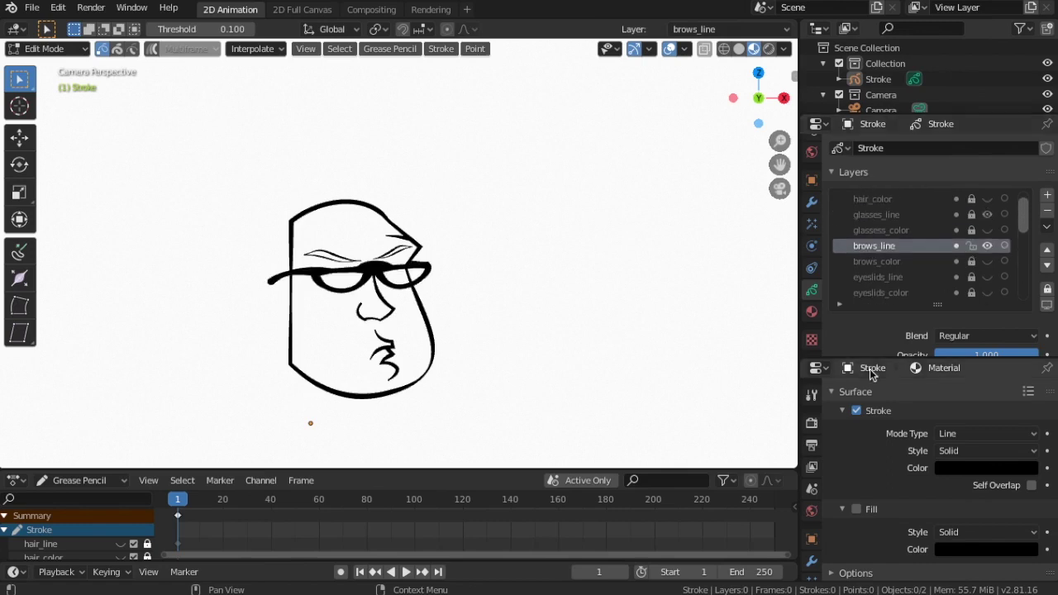
pyautogui.scroll(3, 667, 417)
pyautogui.scroll(-2, 668, 405)
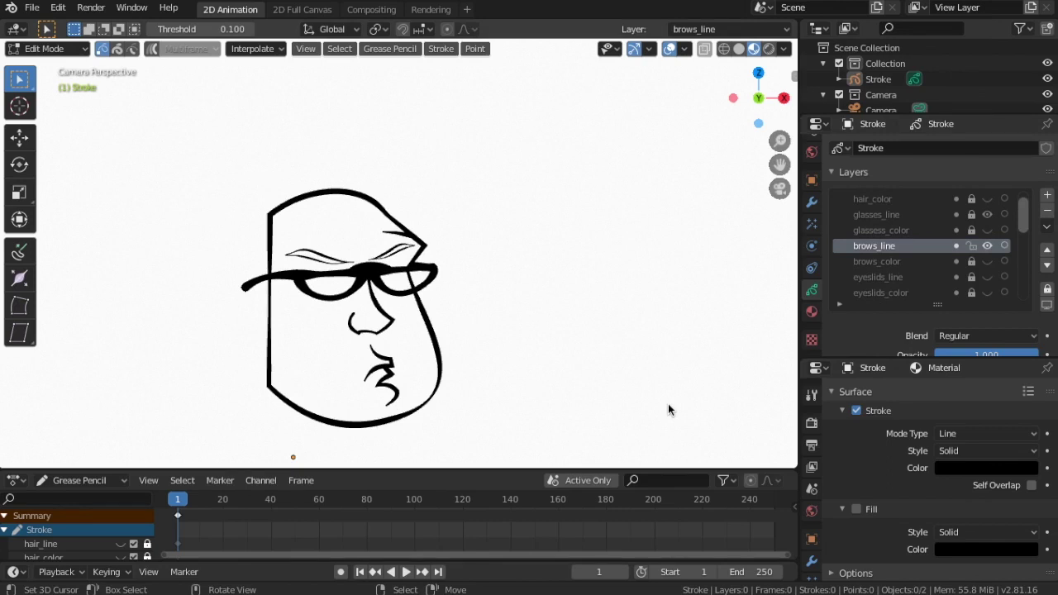
pyautogui.scroll(-6, 902, 231)
pyautogui.scroll(-4, 902, 232)
pyautogui.scroll(-4, 902, 231)
pyautogui.click(993, 247)
pyautogui.scroll(2, 526, 263)
pyautogui.scroll(2, 526, 264)
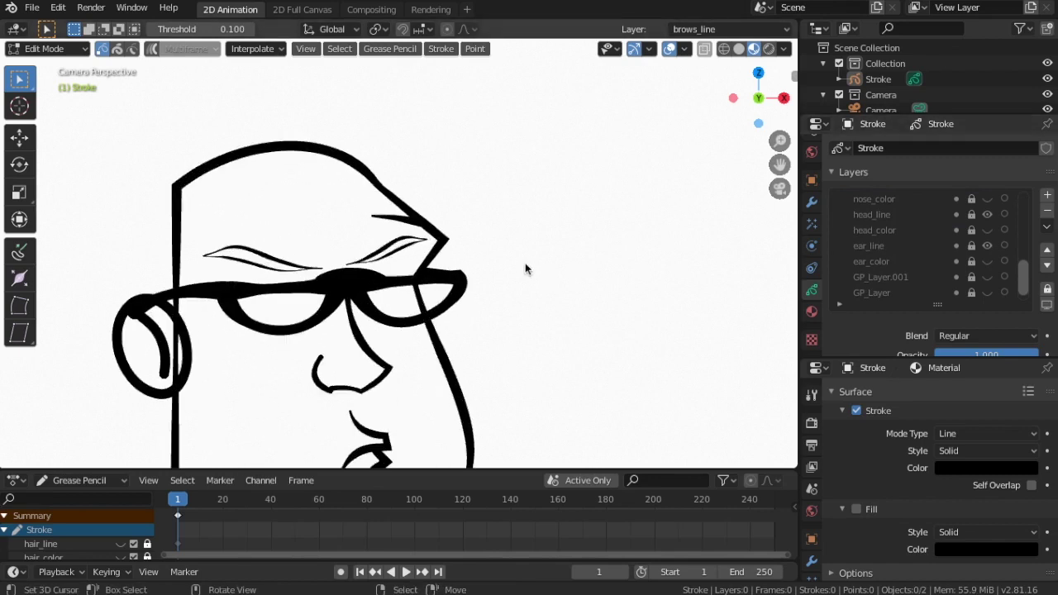
pyautogui.scroll(-1, 912, 285)
# - Make ear_line the active layer, centre the ear, and switch to Sculpt Mode
pyautogui.click(932, 231)
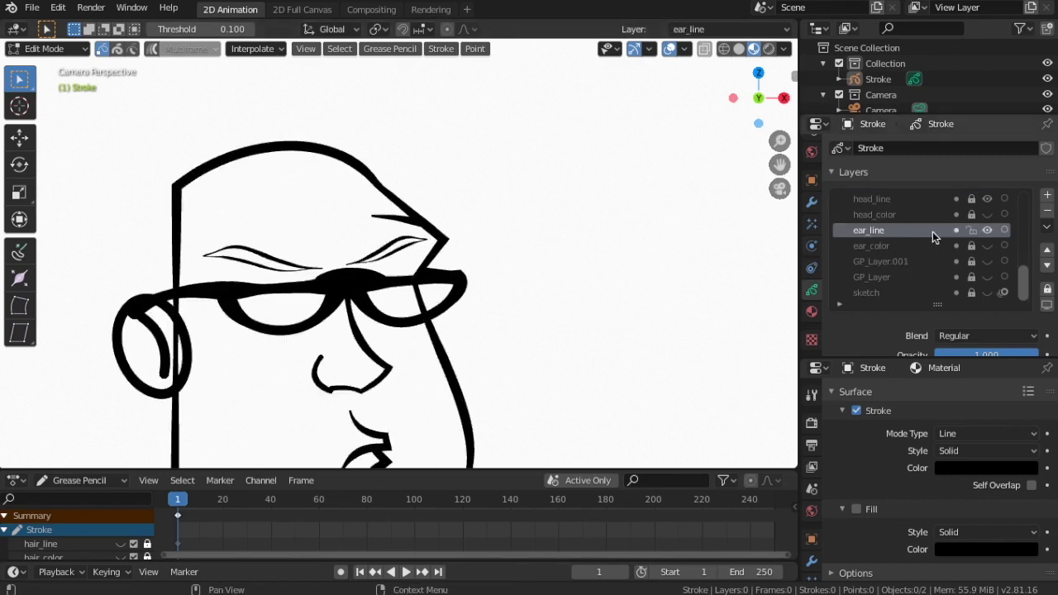
pyautogui.scroll(1, 236, 282)
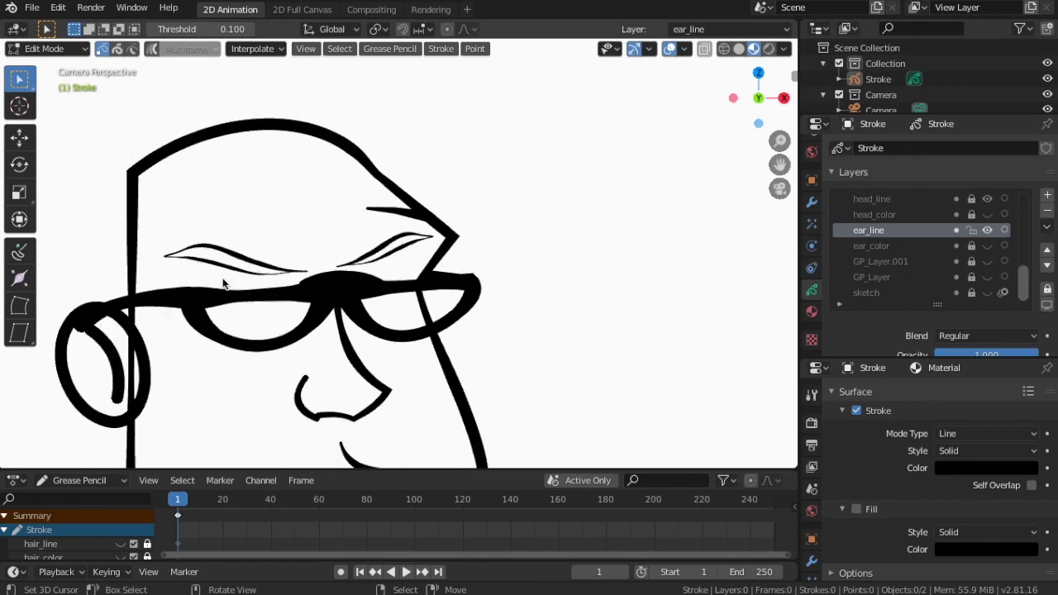
pyautogui.keyDown('shift'); pyautogui.moveTo(278, 300); pyautogui.dragTo(700, 164, button='middle'); pyautogui.keyUp('shift')
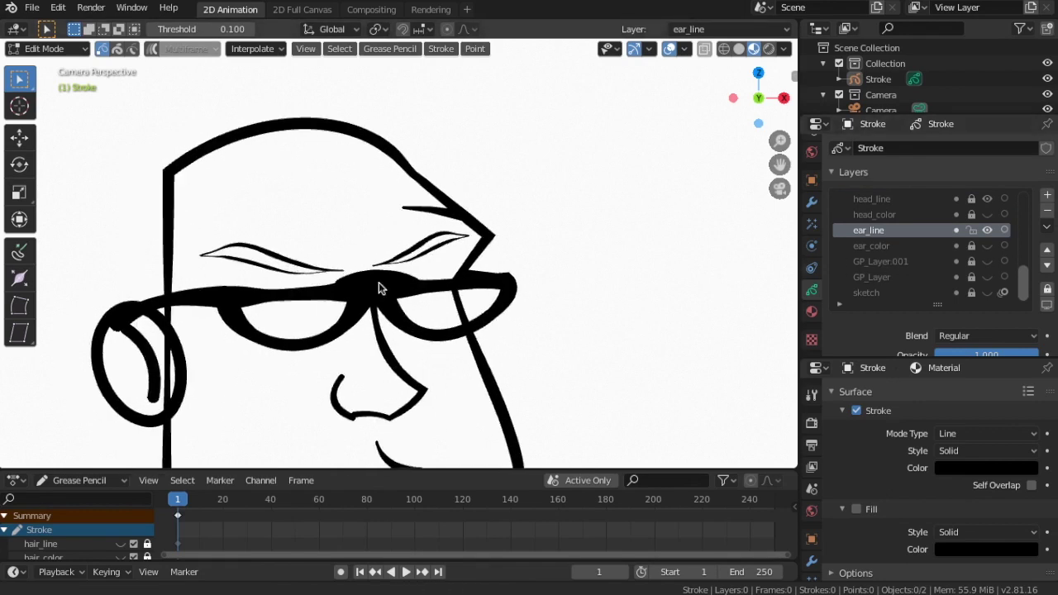
pyautogui.scroll(1, 567, 325)
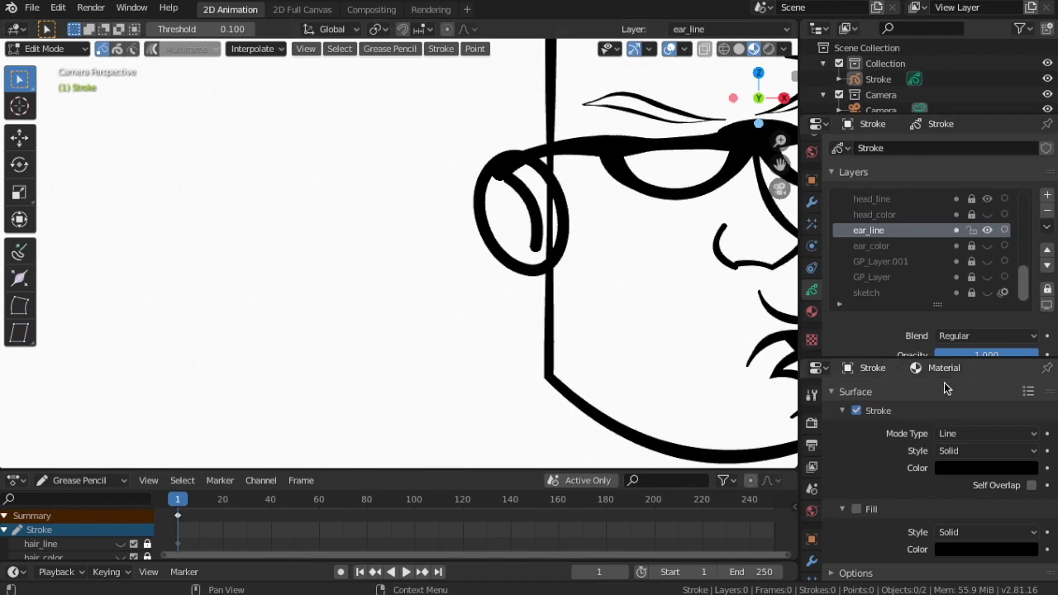
pyautogui.scroll(1, 566, 325)
pyautogui.scroll(-1, 567, 325)
pyautogui.click(45, 49)
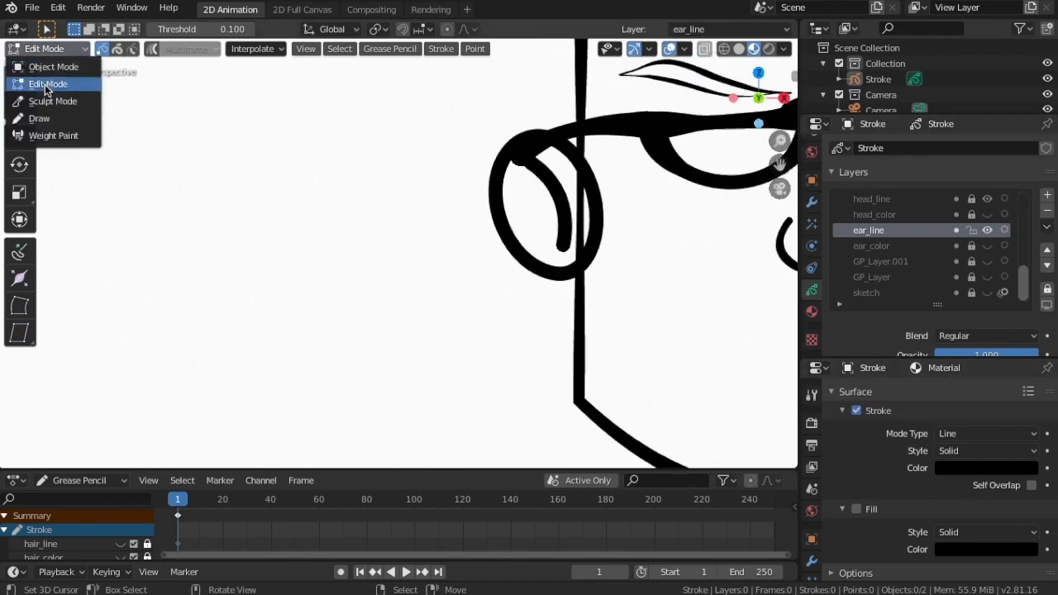
pyautogui.click(52, 101)
# - Thin the ear curves with the thickness sculpting brush
pyautogui.scroll(2, 507, 182)
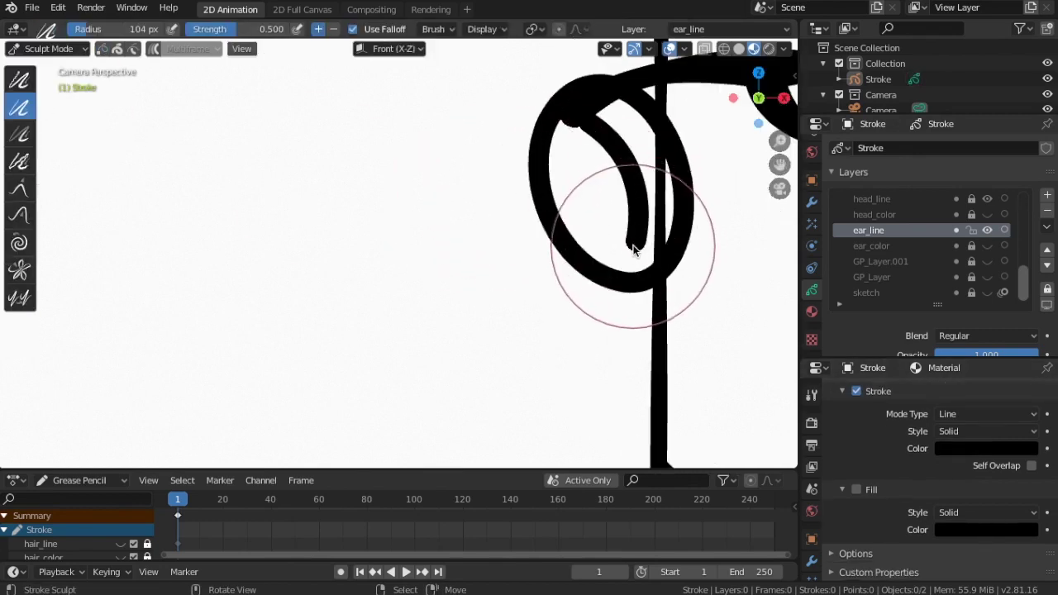
pyautogui.moveTo(635, 248); pyautogui.dragTo(599, 124)
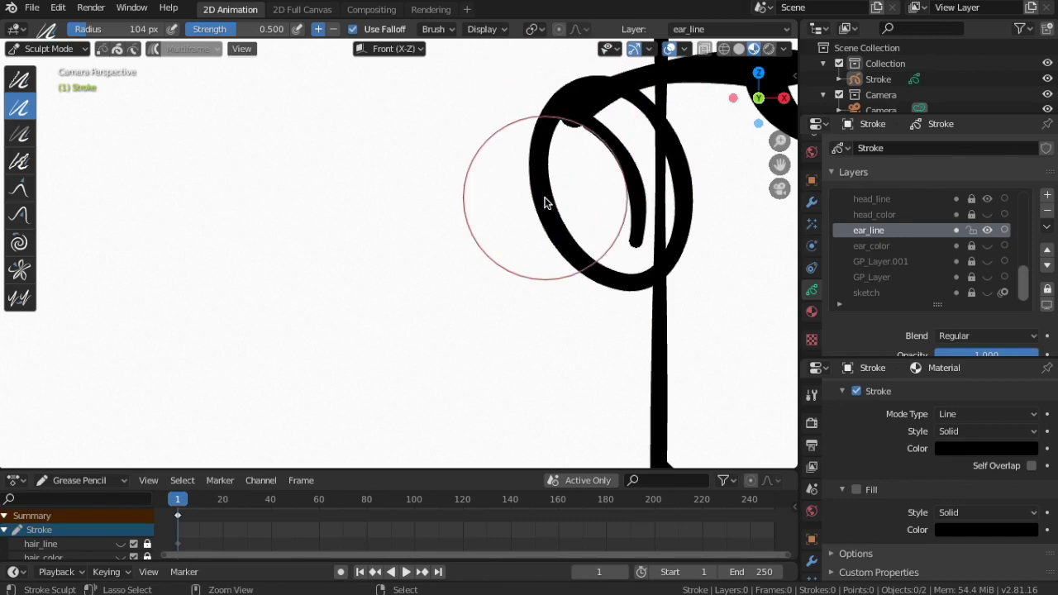
pyautogui.moveTo(629, 281)
pyautogui.keyDown('ctrl'); pyautogui.mouseDown()
pyautogui.moveTo(705, 206)
pyautogui.moveTo(659, 127)
pyautogui.moveTo(535, 209)
pyautogui.moveTo(353, 223)
pyautogui.mouseUp(); pyautogui.keyUp('ctrl')
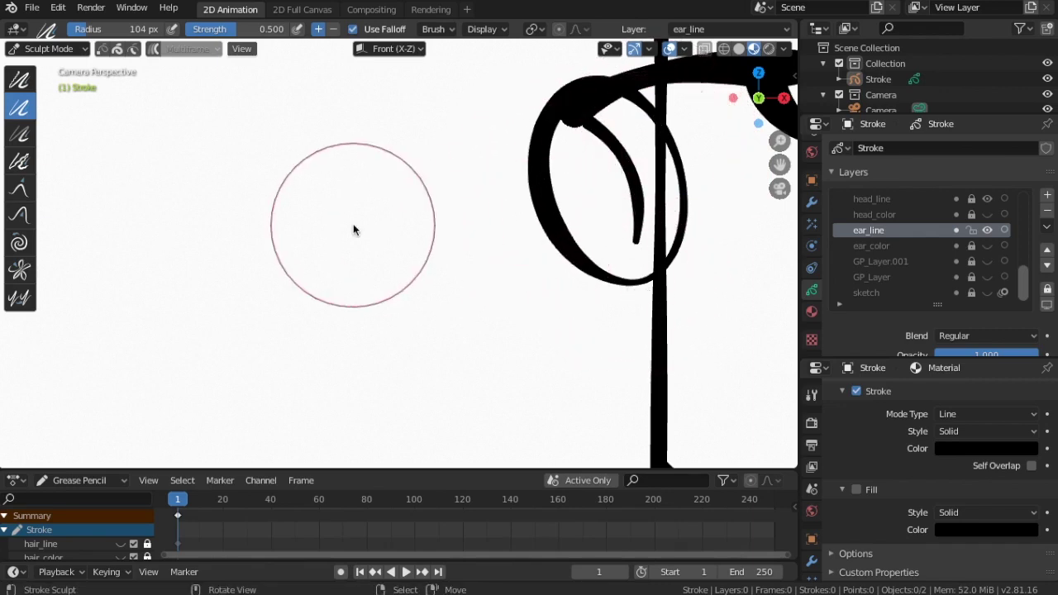
pyautogui.scroll(-5, 353, 223)
pyautogui.scroll(5, 637, 272)
pyautogui.scroll(2, 578, 221)
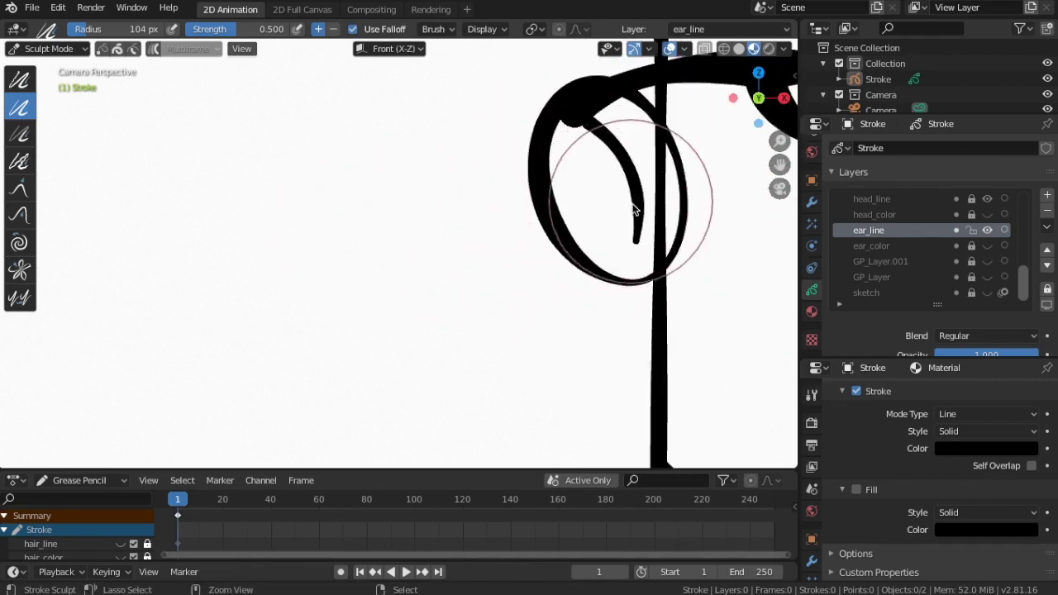
pyautogui.scroll(4, 583, 265)
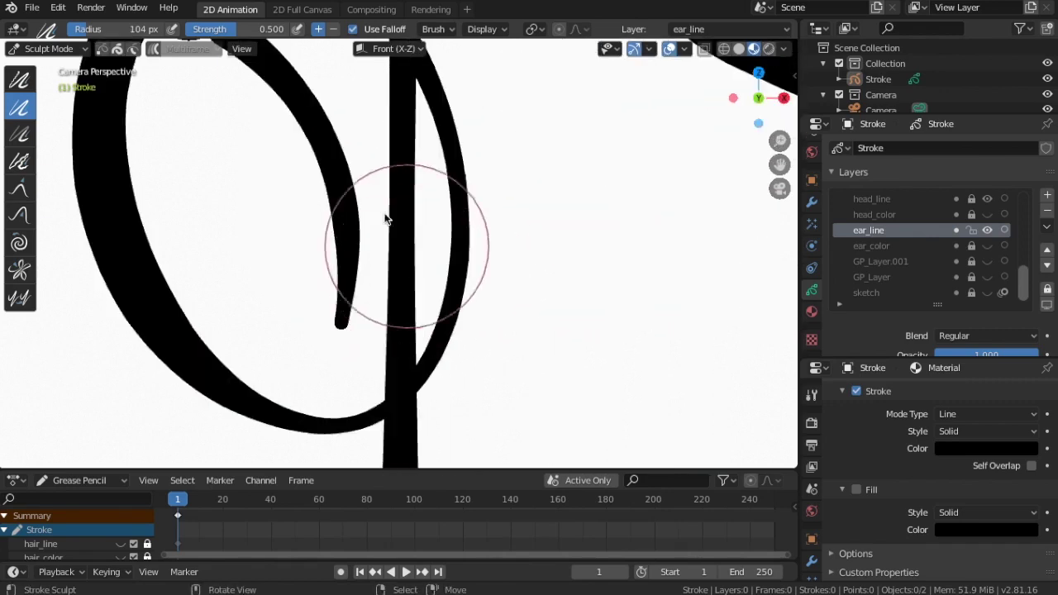
pyautogui.scroll(-3, 358, 198)
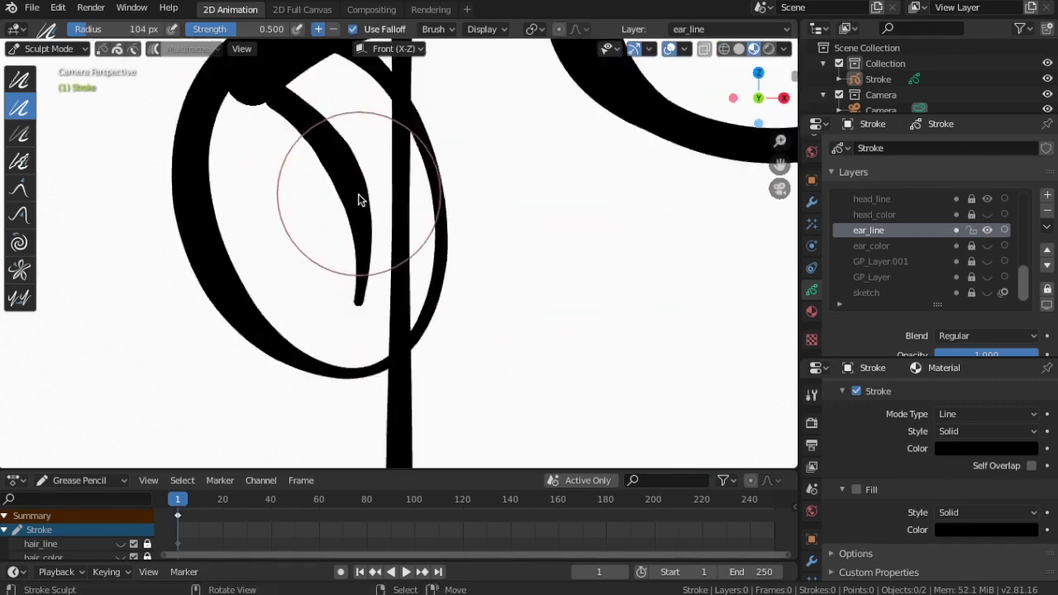
pyautogui.scroll(2, 292, 137)
pyautogui.scroll(-1, 333, 168)
# - Thicken the top of the inner ear stroke, then switch to Edit Mode
pyautogui.moveTo(284, 118)
pyautogui.mouseDown()
pyautogui.moveTo(347, 196)
pyautogui.moveTo(358, 300)
pyautogui.mouseUp()
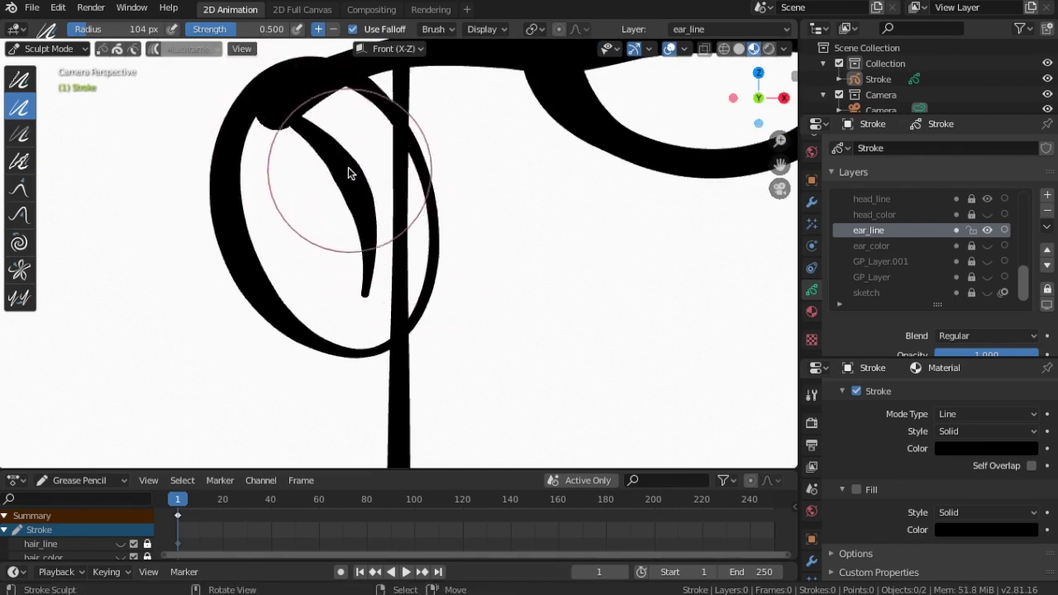
pyautogui.scroll(-3, 481, 307)
pyautogui.scroll(-4, 481, 307)
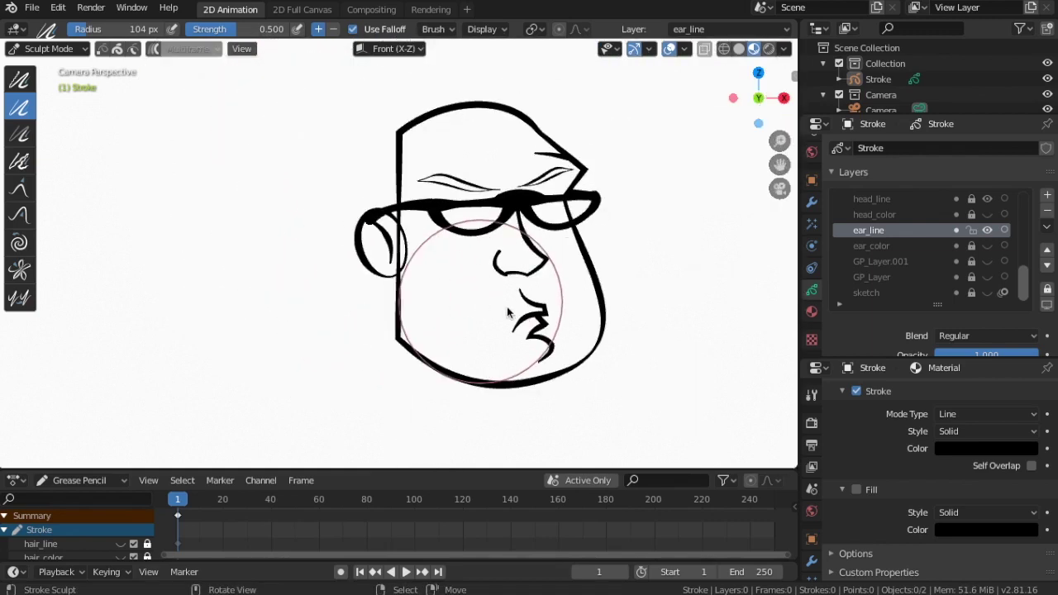
pyautogui.scroll(2, 538, 348)
pyautogui.scroll(5, 579, 327)
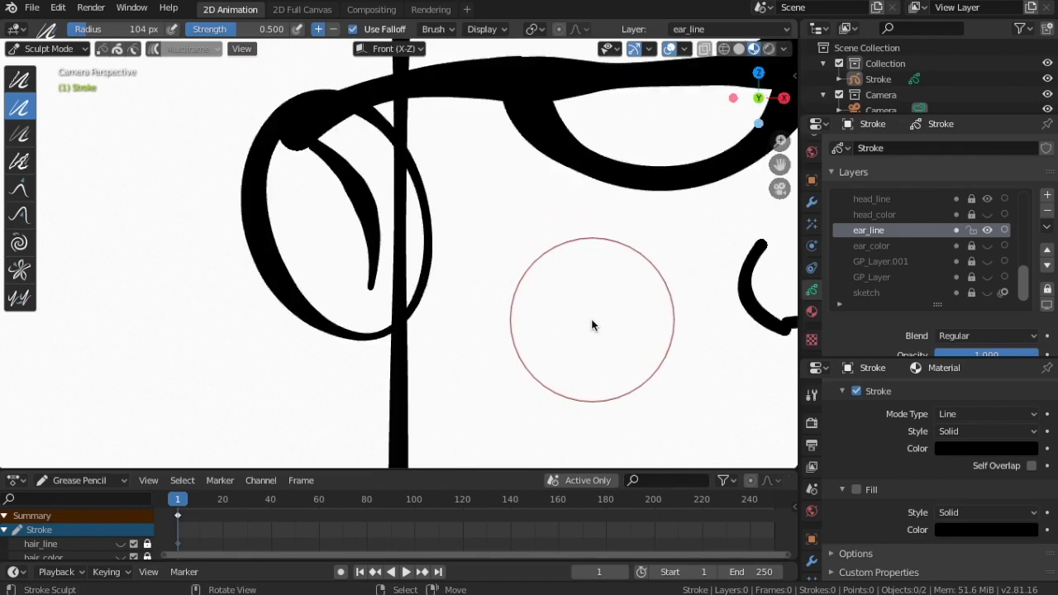
pyautogui.moveTo(331, 165)
pyautogui.mouseDown()
pyautogui.moveTo(314, 177)
pyautogui.moveTo(352, 248)
pyautogui.moveTo(366, 196)
pyautogui.moveTo(353, 206)
pyautogui.mouseUp()
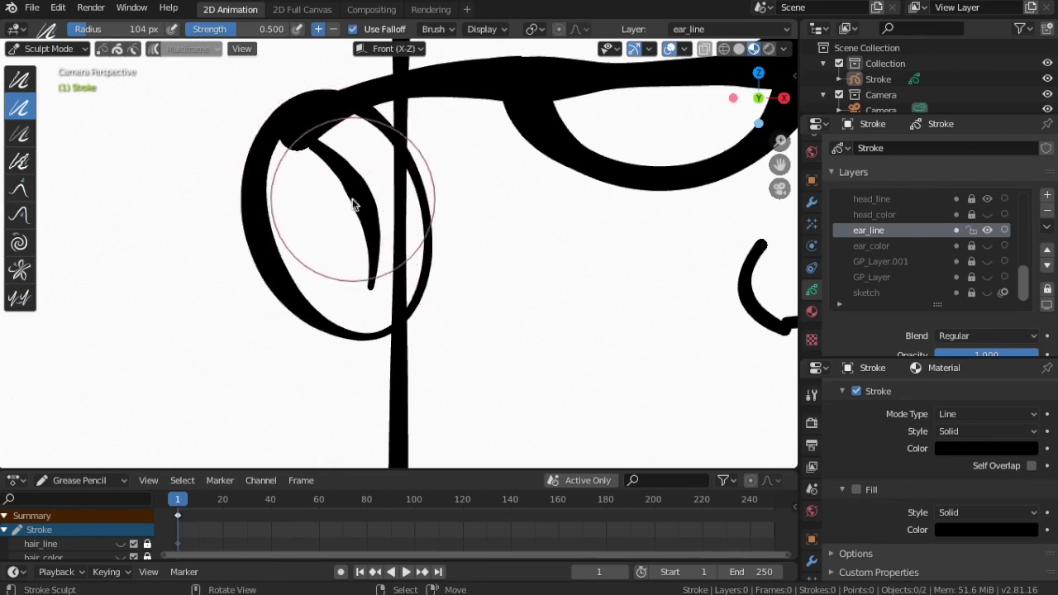
pyautogui.click(66, 50)
pyautogui.click(46, 82)
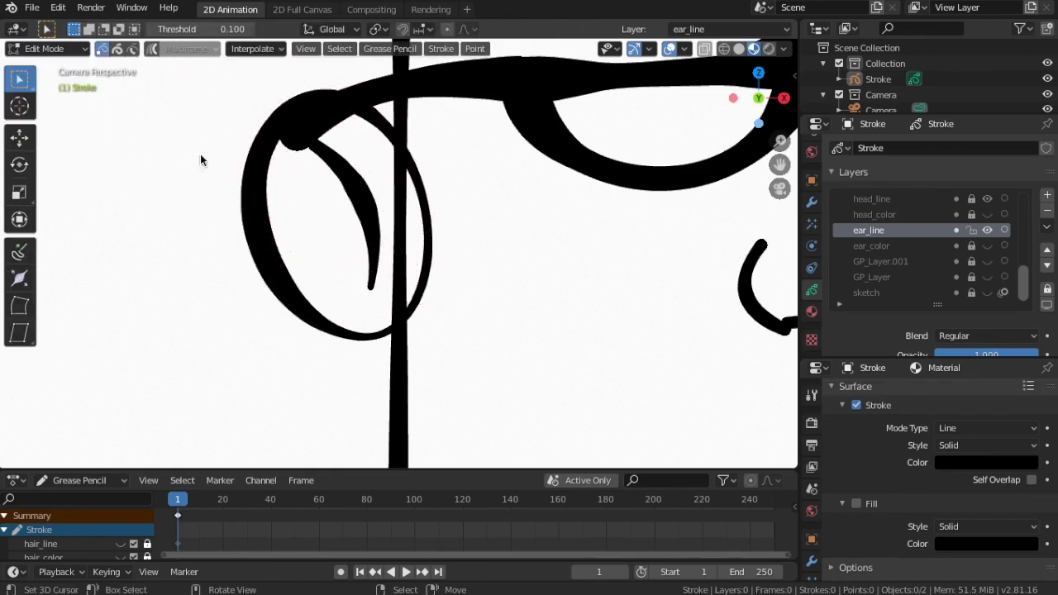
# - Flip the inner ear stroke 180° about Z, re-angle it, and move it left
pyautogui.click(364, 242)
pyautogui.press('r')
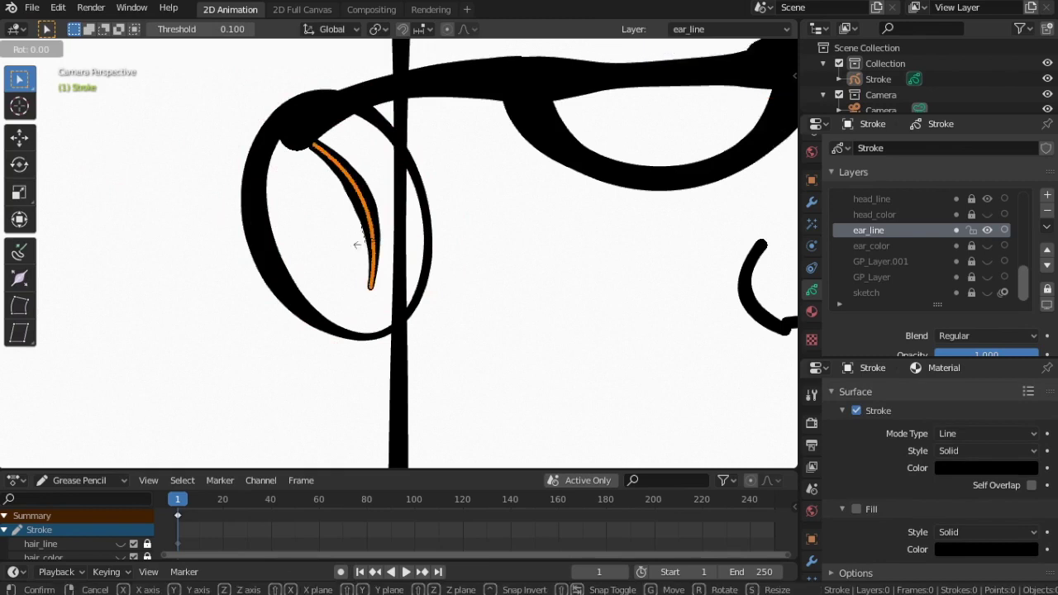
pyautogui.write('z80')
pyautogui.press('Return')
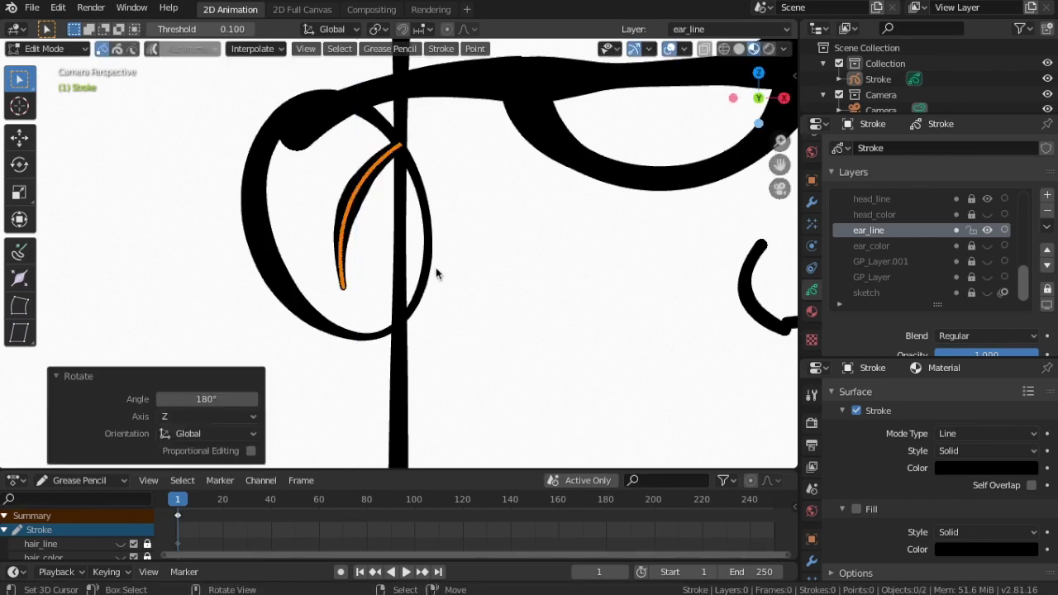
pyautogui.press('r')
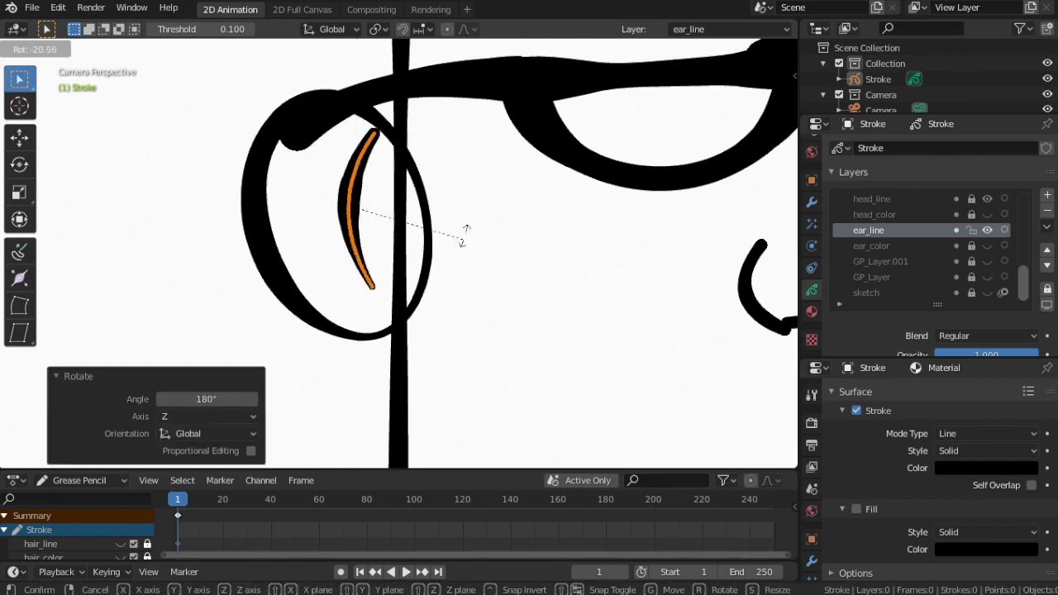
pyautogui.click(440, 228)
pyautogui.press('g')
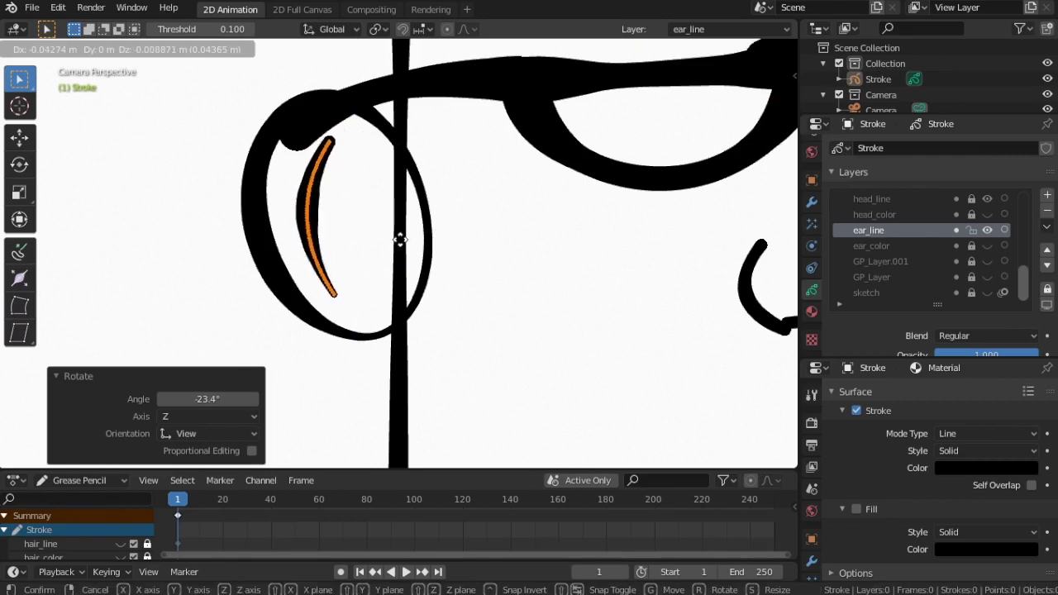
pyautogui.click(402, 239)
pyautogui.hotkey('alt', 'a')
# - Enlarge the inner ear stroke slightly
pyautogui.scroll(-4, 463, 280)
pyautogui.scroll(-4, 463, 287)
pyautogui.scroll(3, 518, 300)
pyautogui.scroll(2, 517, 300)
pyautogui.scroll(2, 518, 302)
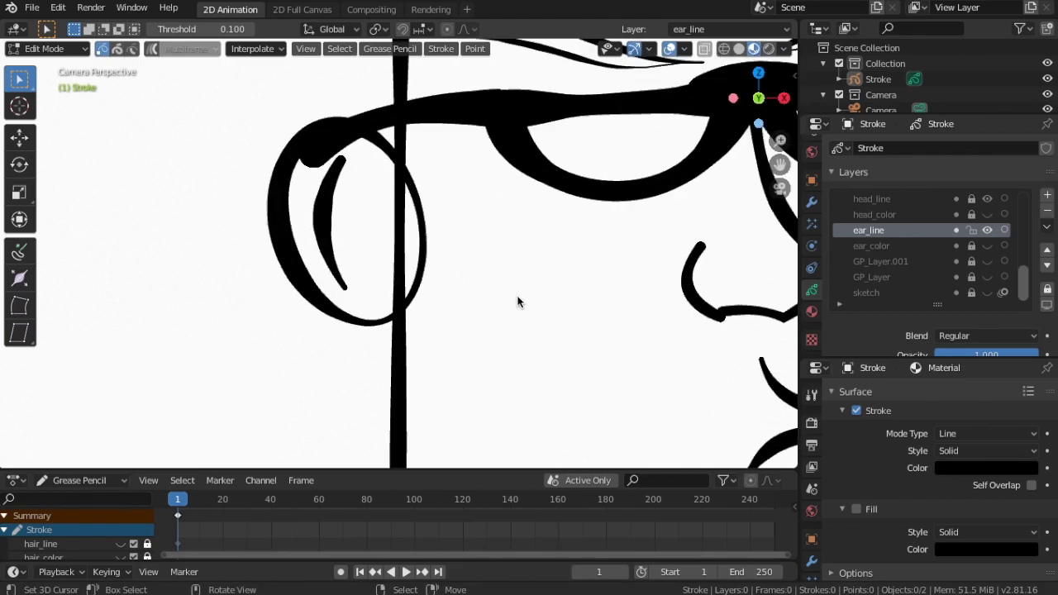
pyautogui.scroll(-2, 517, 302)
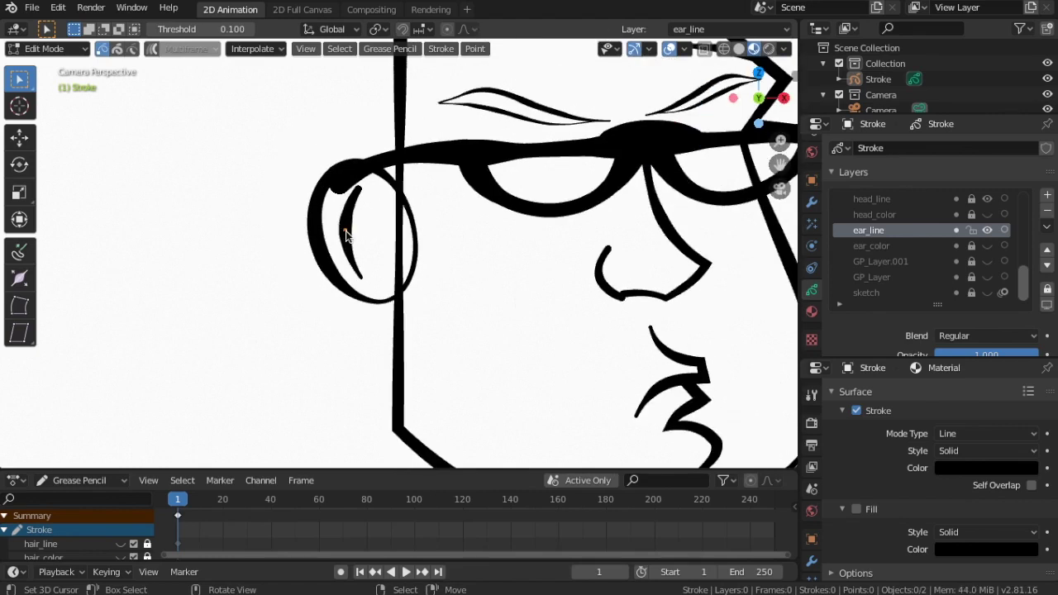
pyautogui.press('s')
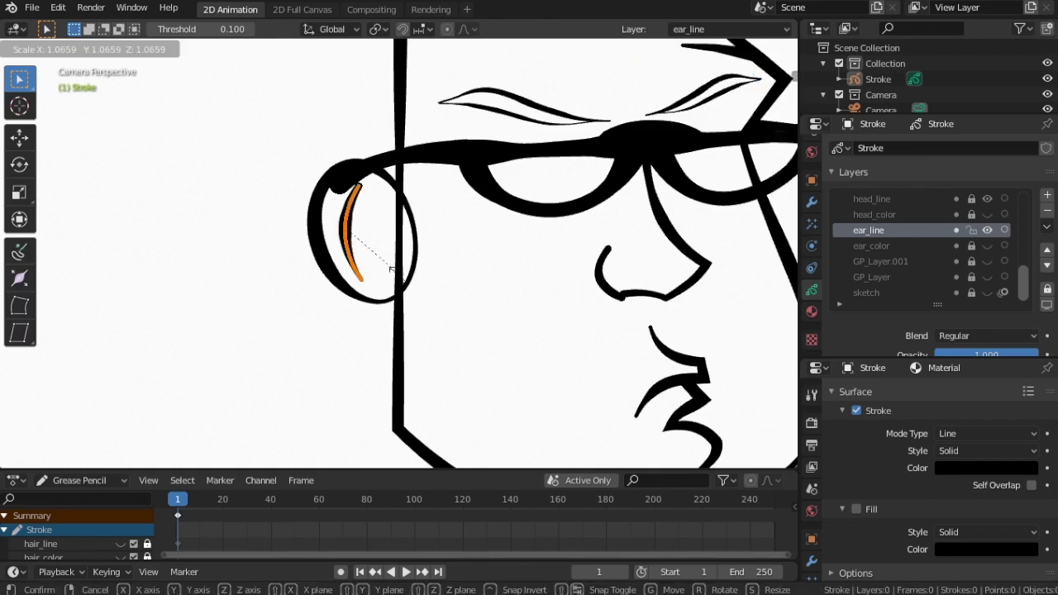
pyautogui.click(389, 268)
# - Fine-tune the inner ear stroke's angle and position inside the ear outline
pyautogui.press('r')
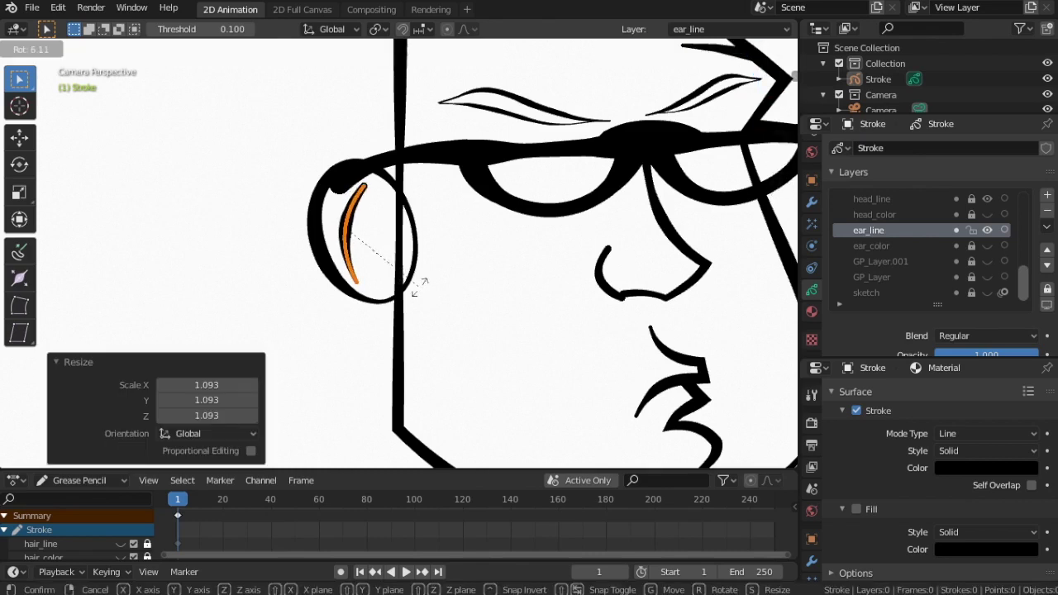
pyautogui.click(422, 285)
pyautogui.press('g')
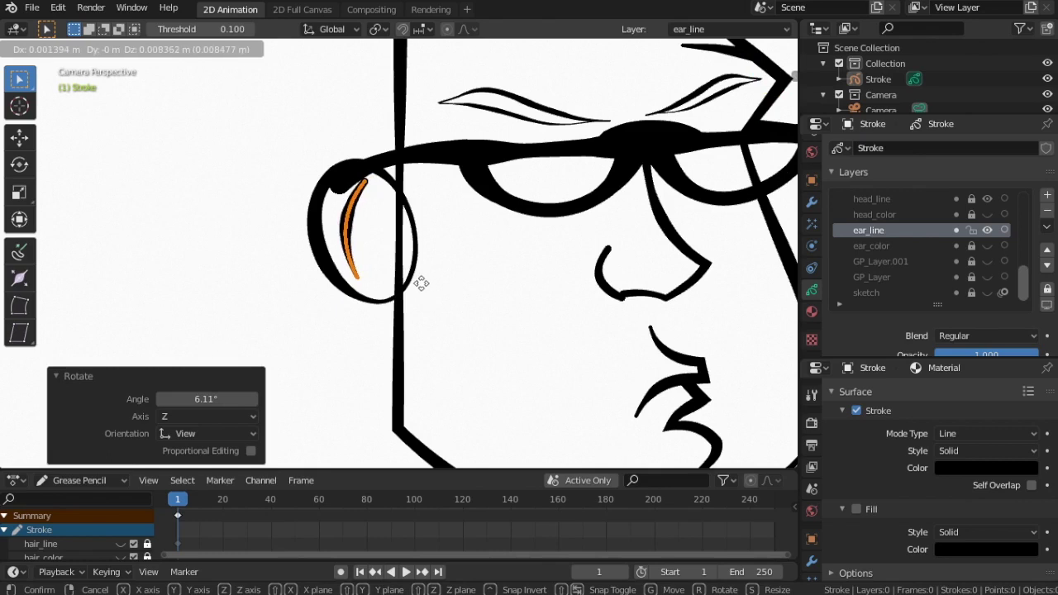
pyautogui.click(422, 284)
pyautogui.press('r')
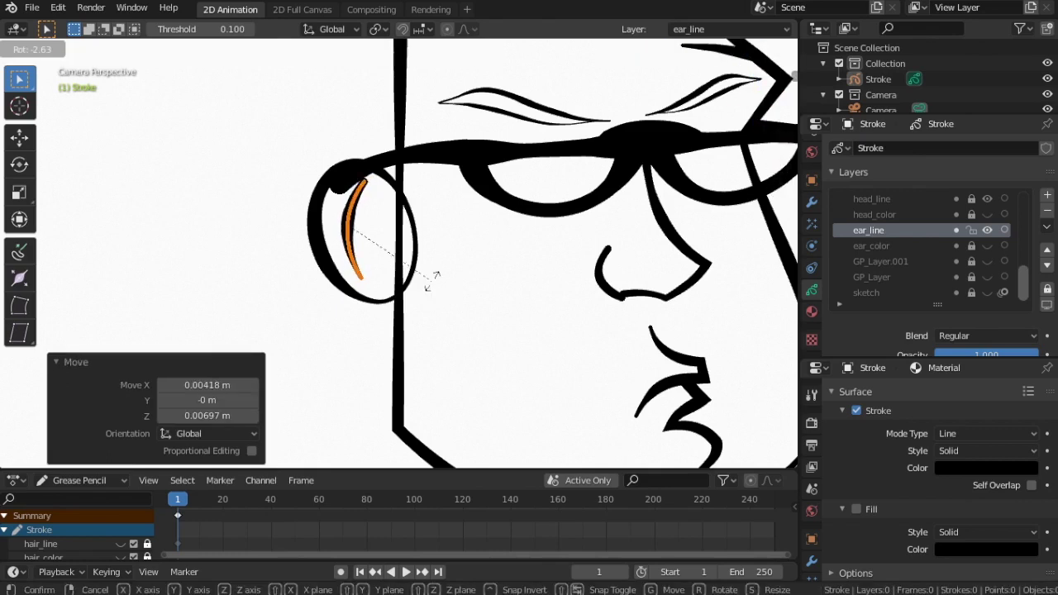
pyautogui.click(432, 286)
pyautogui.press('g')
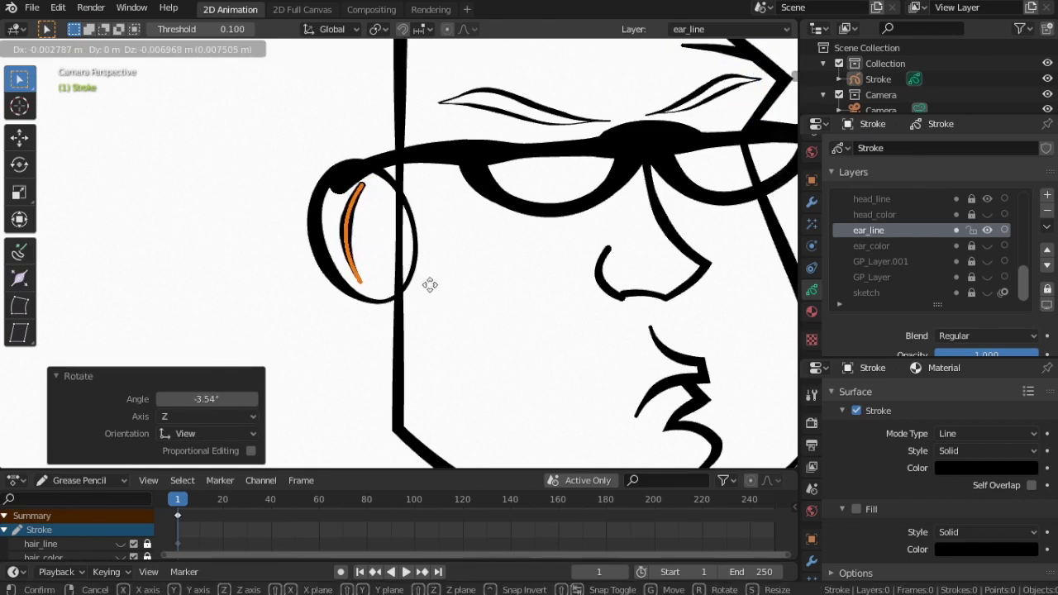
pyautogui.click(374, 219)
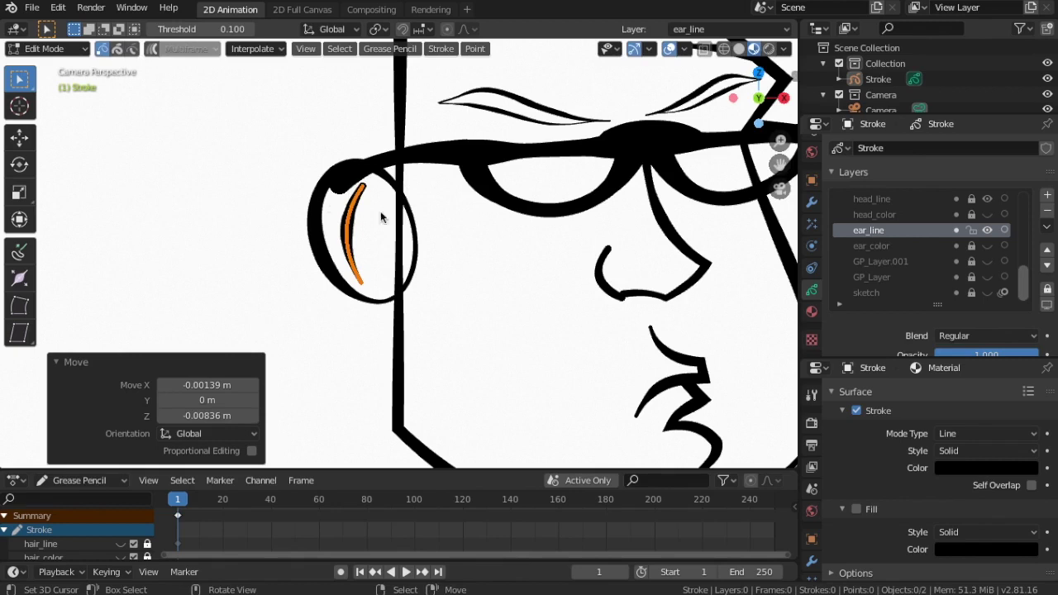
# - Select the whole ear and move it to a new position
pyautogui.scroll(-4, 381, 218)
pyautogui.scroll(-3, 511, 232)
pyautogui.scroll(4, 511, 233)
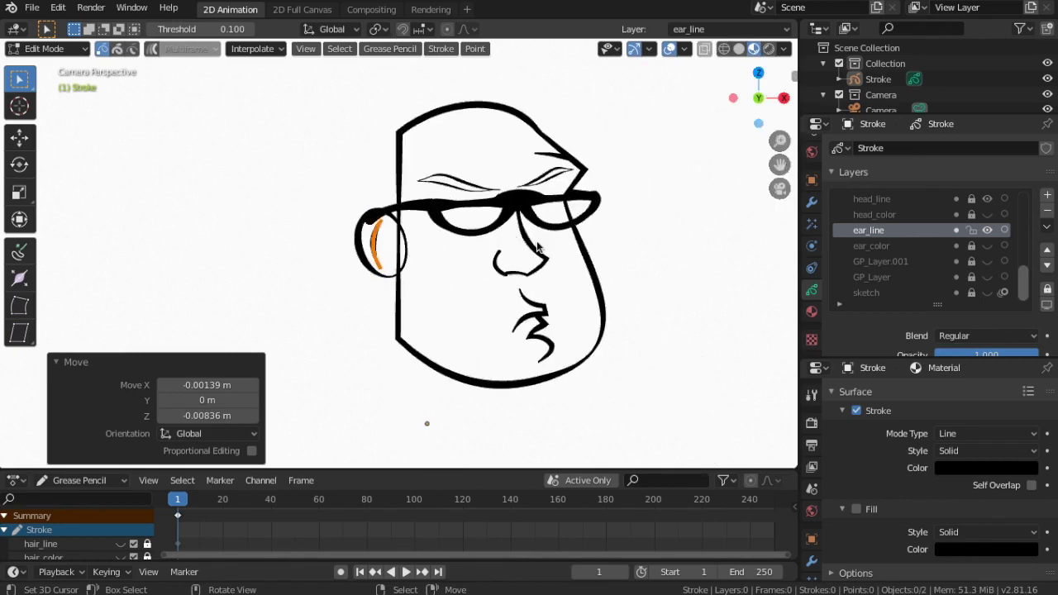
pyautogui.click(358, 246)
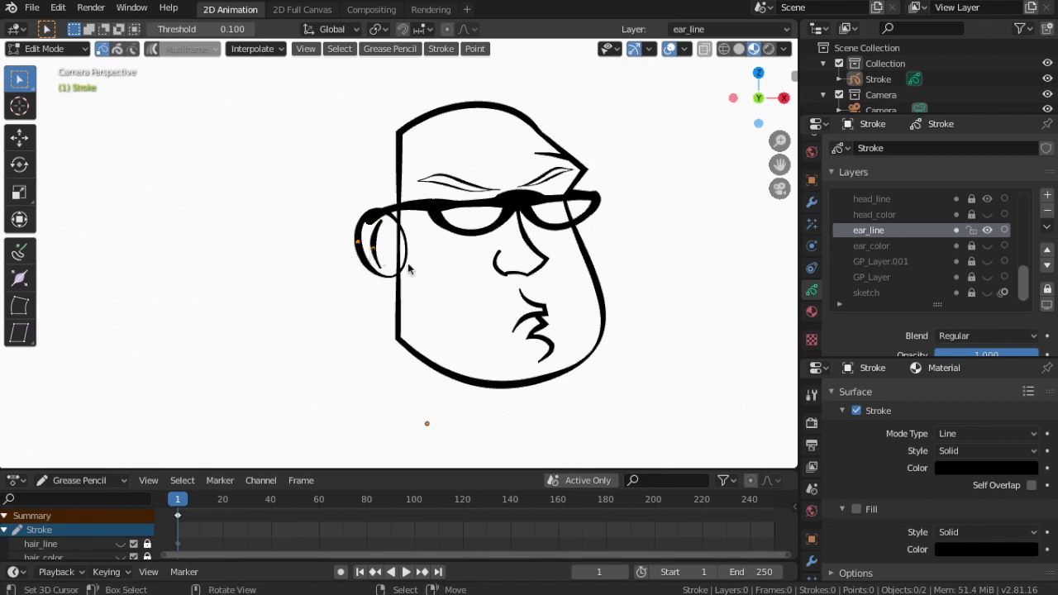
pyautogui.hotkey('ctrl', 'l')
pyautogui.press('g')
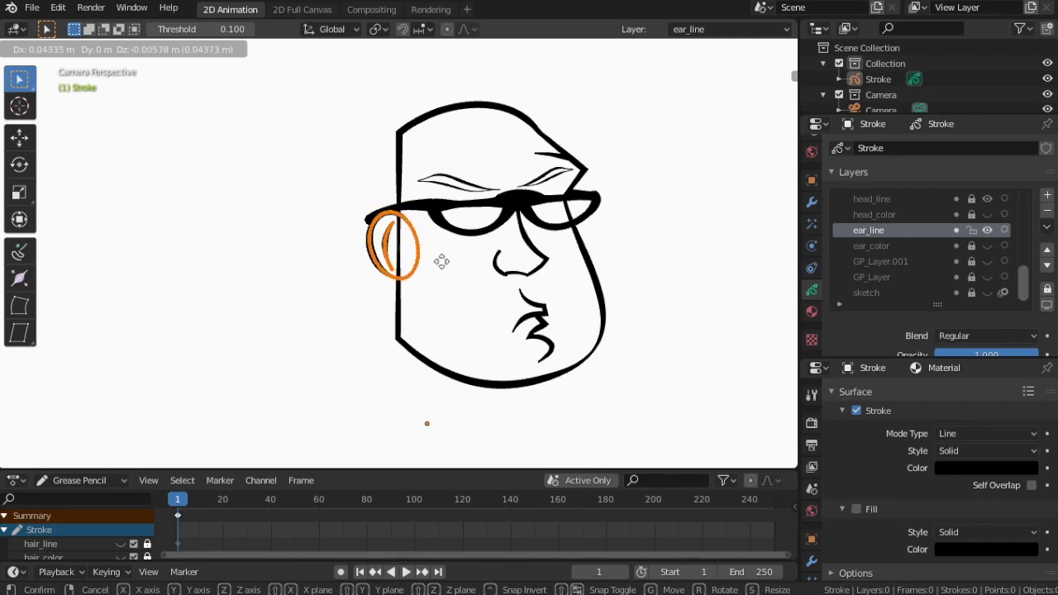
pyautogui.click(441, 261)
pyautogui.click(460, 256)
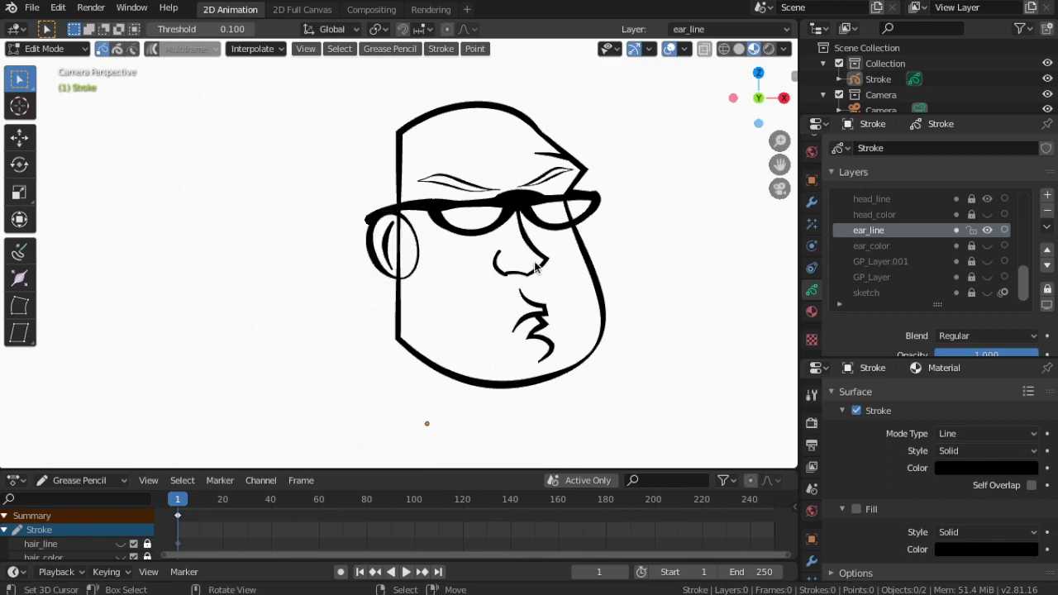
# - Shift the whole ear slightly further left, then deselect it
pyautogui.scroll(-3, 560, 267)
pyautogui.scroll(1, 561, 267)
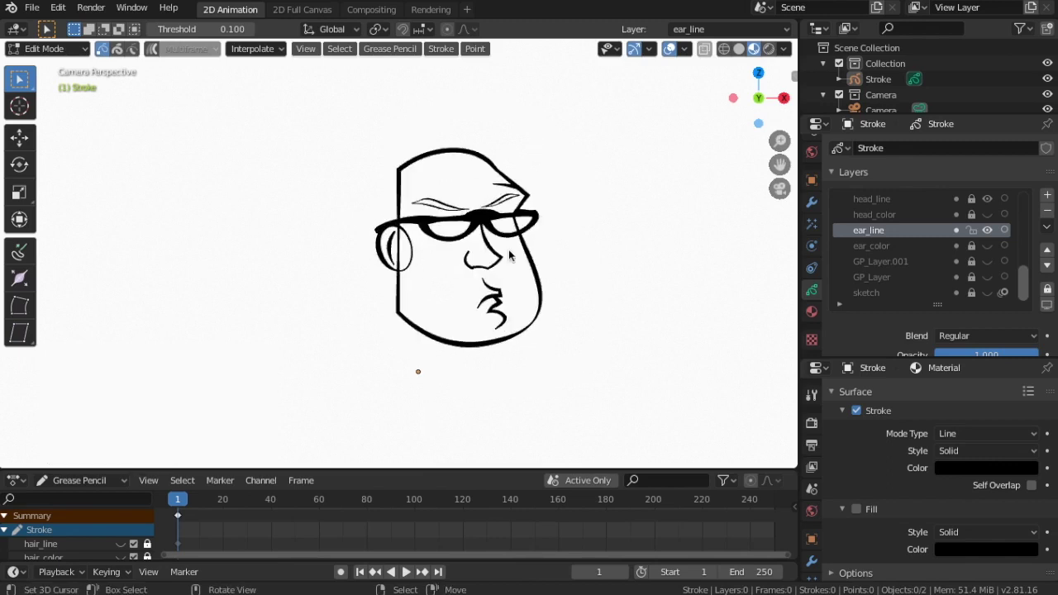
pyautogui.press('a')
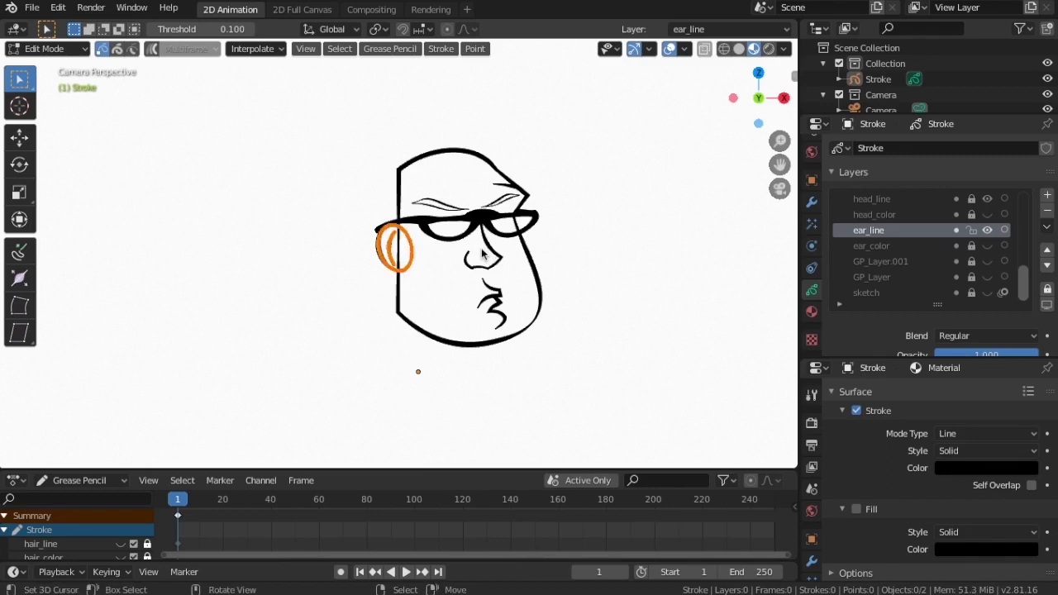
pyautogui.press('g')
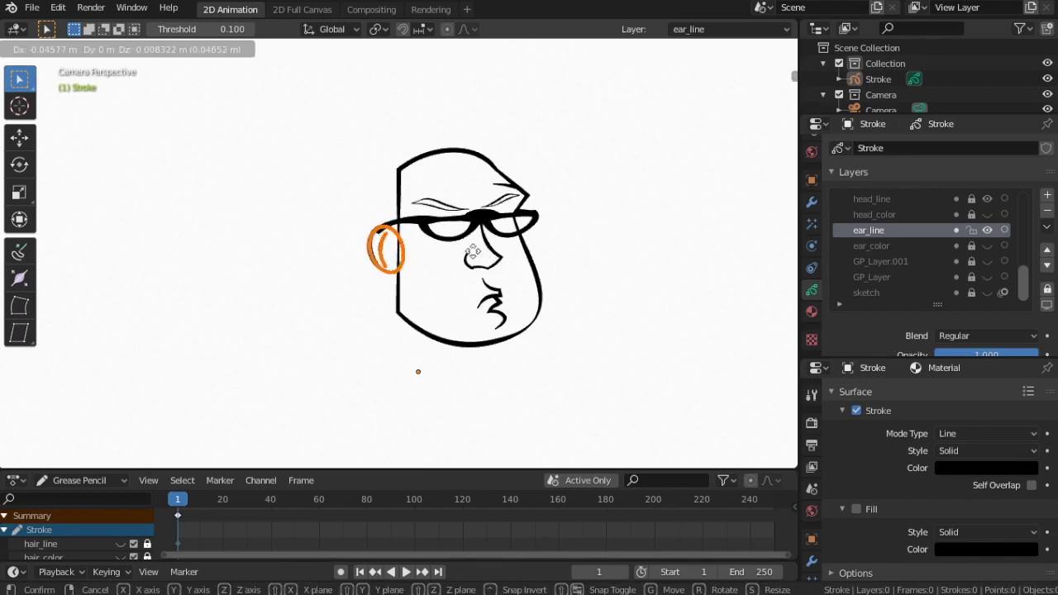
pyautogui.click(475, 252)
pyautogui.hotkey('alt', 'a')
pyautogui.scroll(-3, 460, 260)
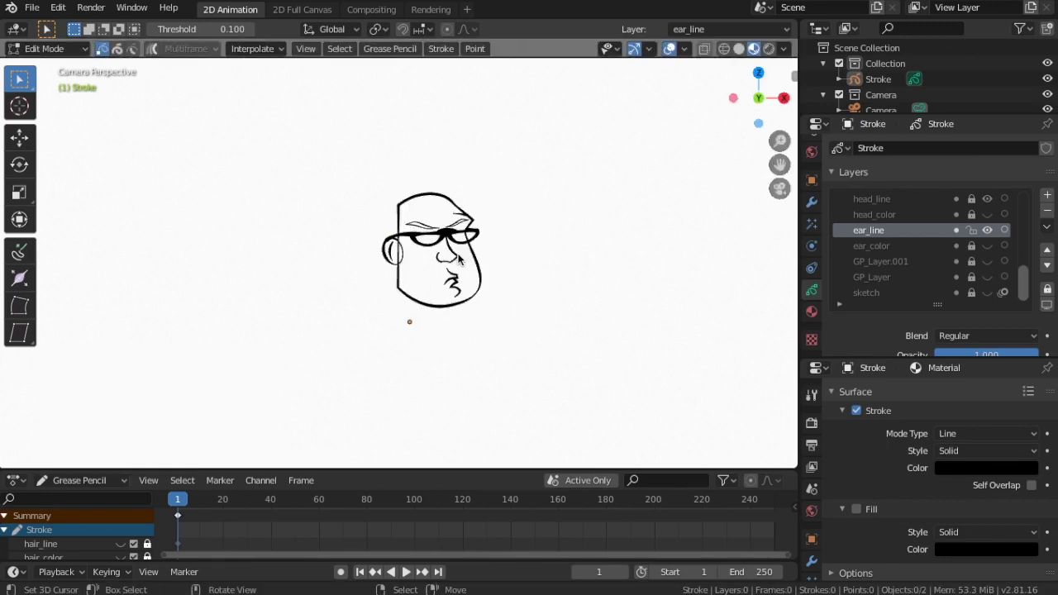
pyautogui.scroll(5, 532, 261)
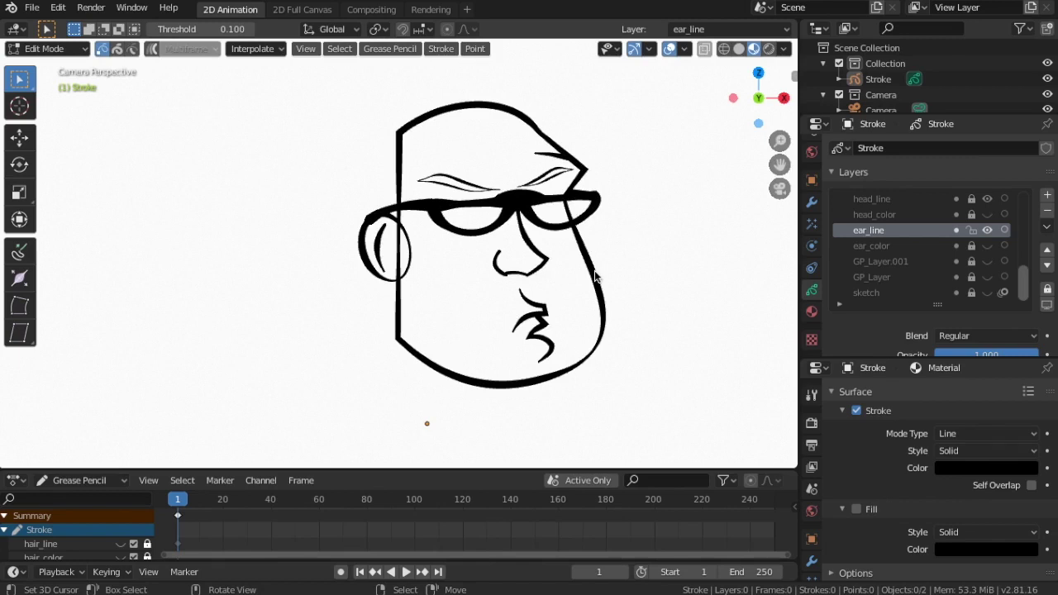
pyautogui.click(73, 48)
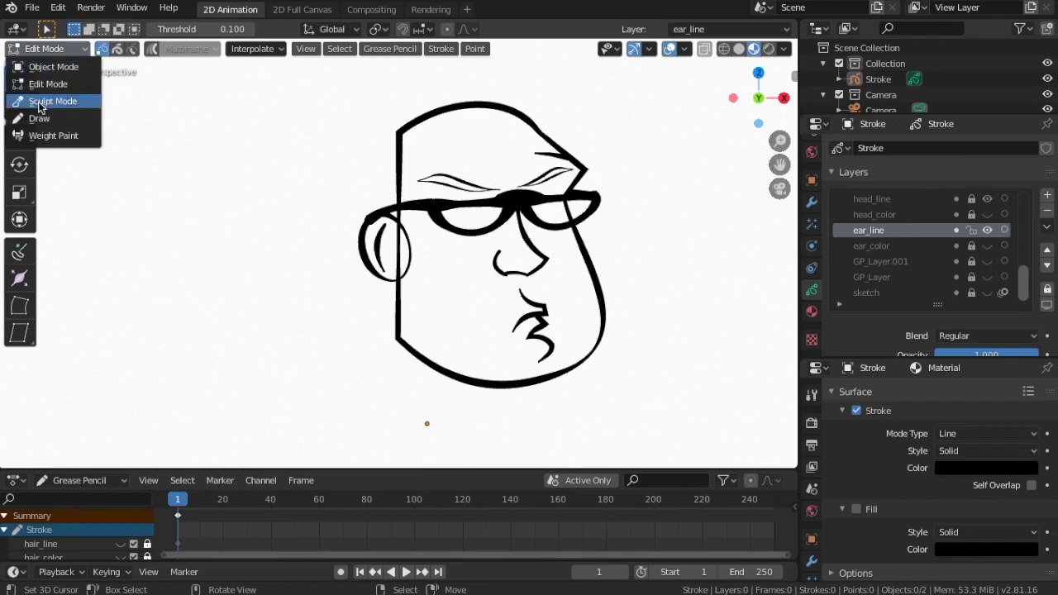
pyautogui.click(58, 99)
pyautogui.click(22, 109)
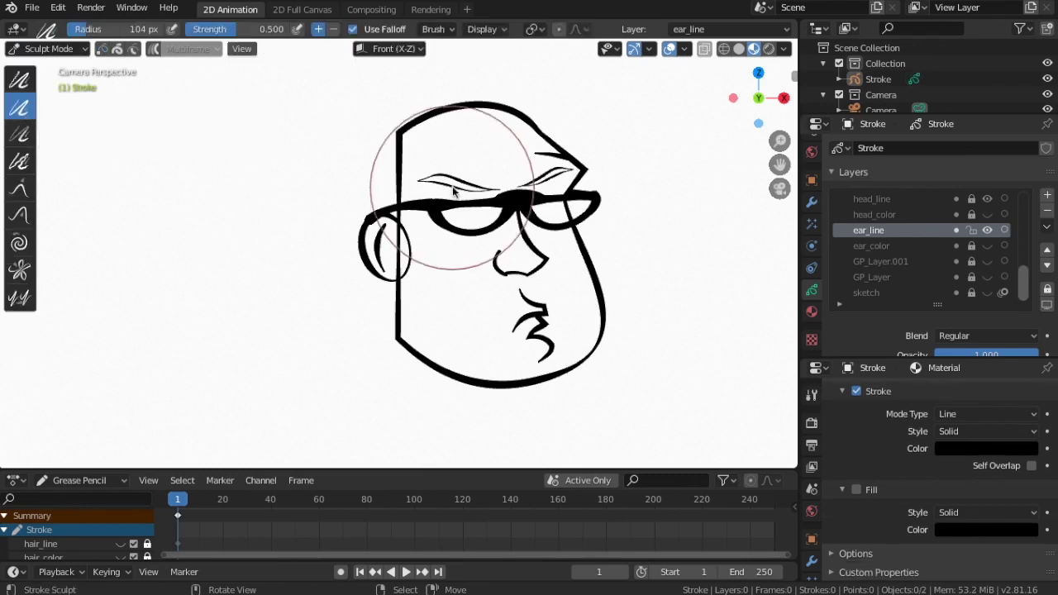
pyautogui.scroll(1, 425, 201)
pyautogui.scroll(3, 874, 229)
pyautogui.scroll(-3, 902, 237)
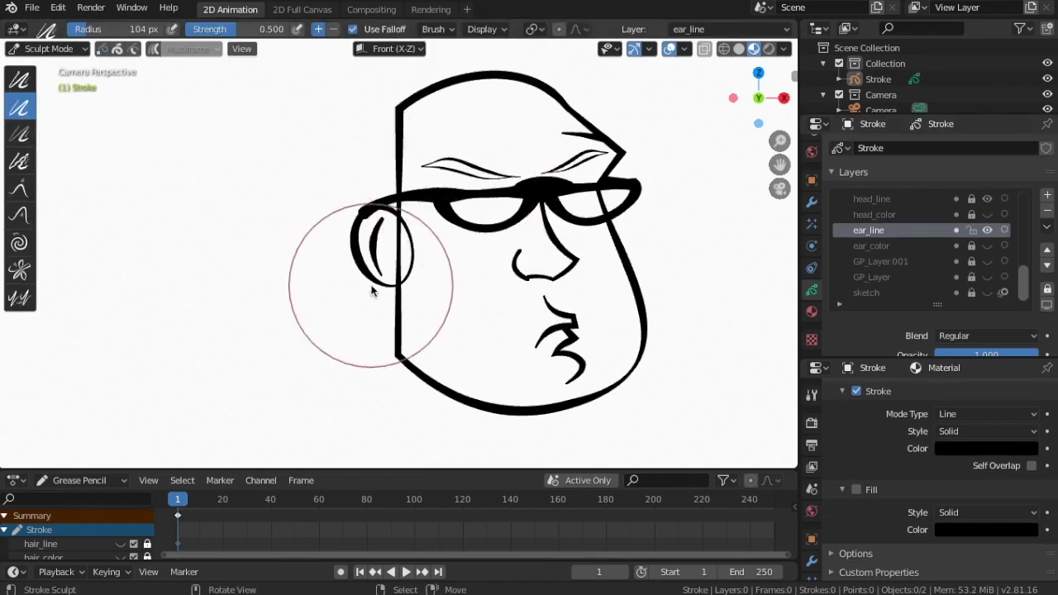
pyautogui.scroll(3, 379, 306)
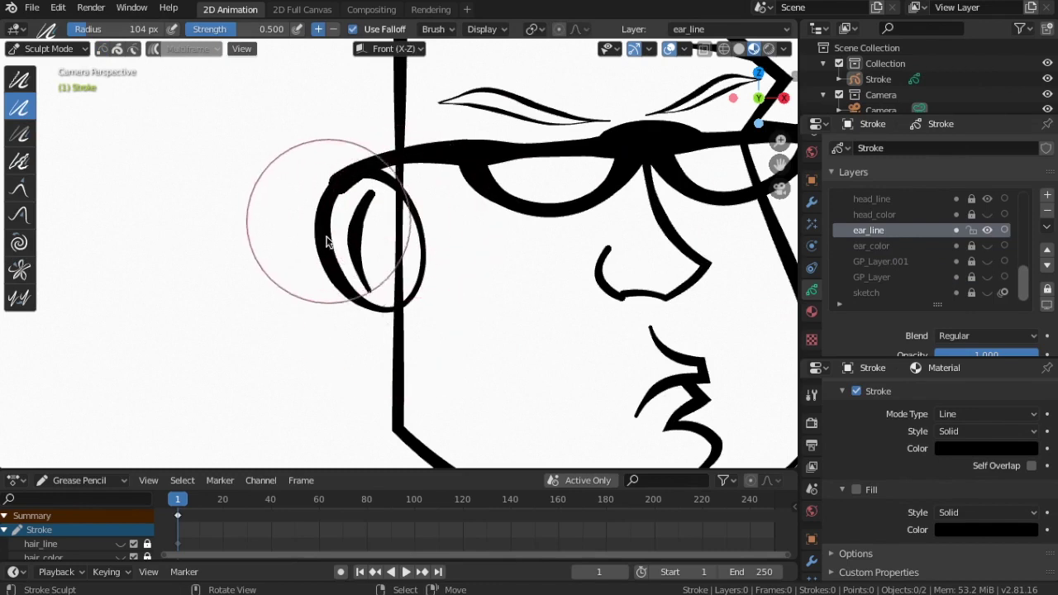
pyautogui.scroll(-3, 707, 313)
pyautogui.scroll(-1, 633, 244)
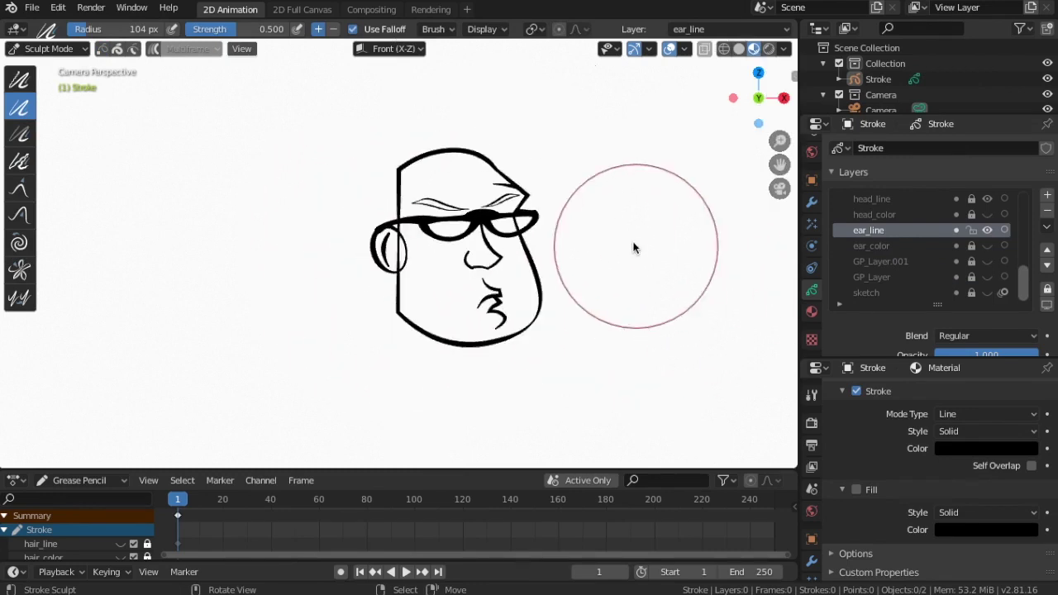
pyautogui.scroll(5, 634, 243)
pyautogui.scroll(3, 921, 226)
pyautogui.scroll(2, 921, 227)
pyautogui.scroll(1, 921, 227)
pyautogui.click(890, 198)
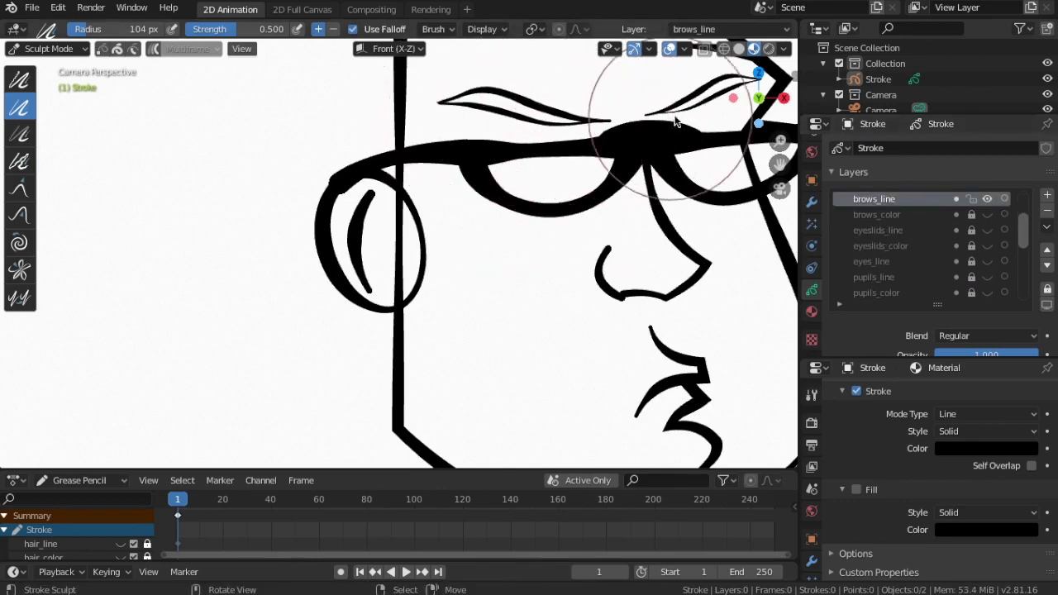
pyautogui.click(732, 97)
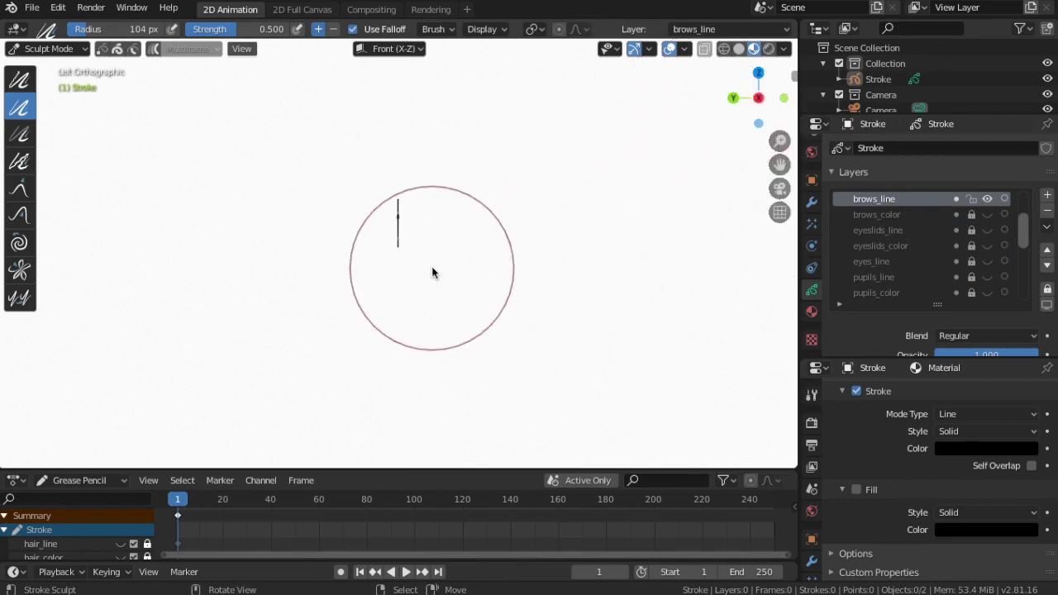
pyautogui.press('KP_0')
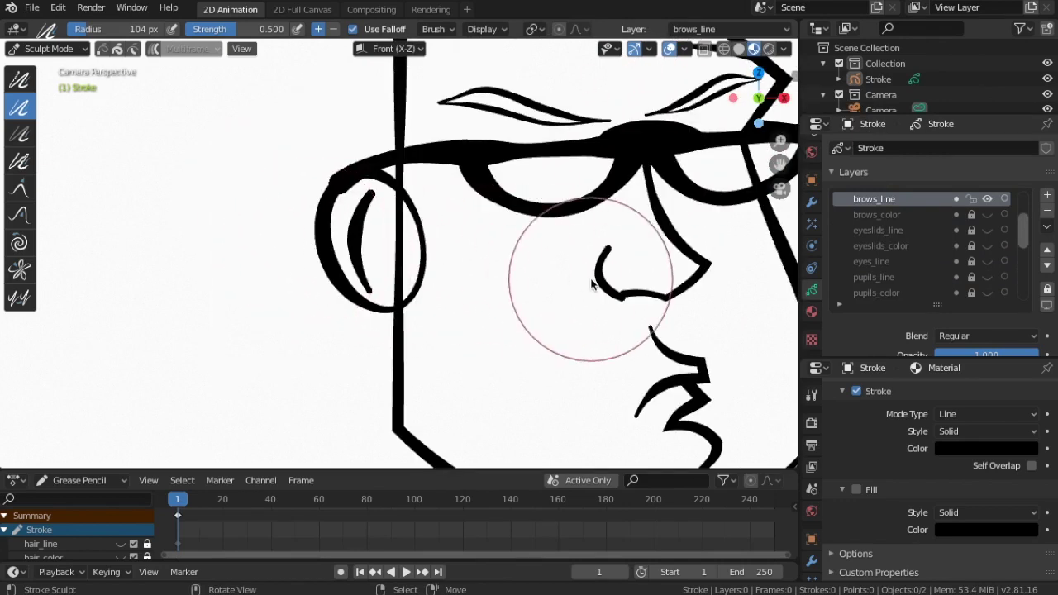
pyautogui.scroll(-2, 319, 306)
pyautogui.scroll(-2, 325, 299)
pyautogui.scroll(-2, 331, 285)
pyautogui.scroll(3, 328, 282)
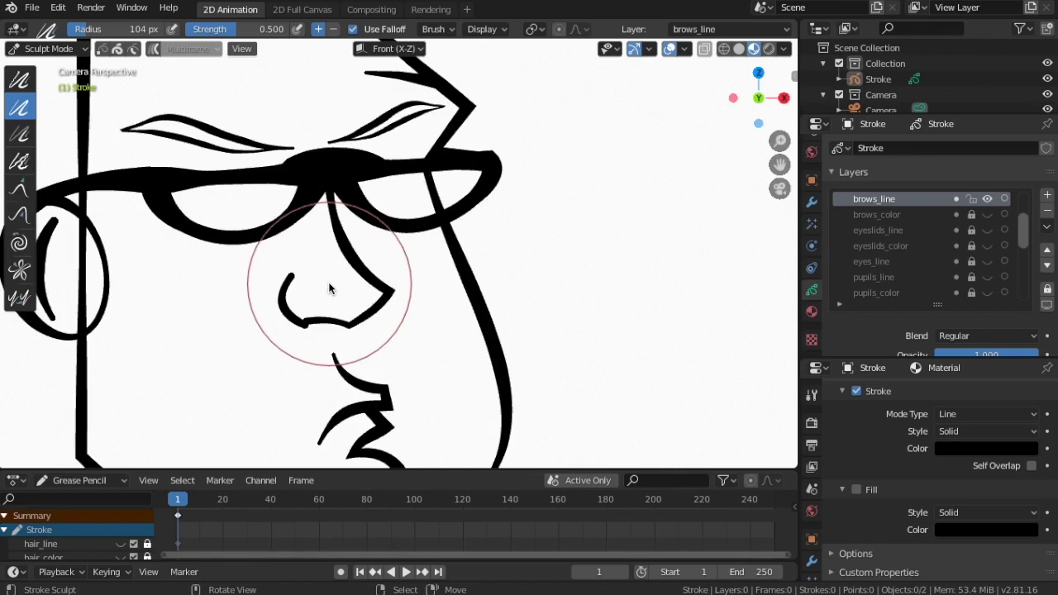
pyautogui.scroll(-1, 328, 282)
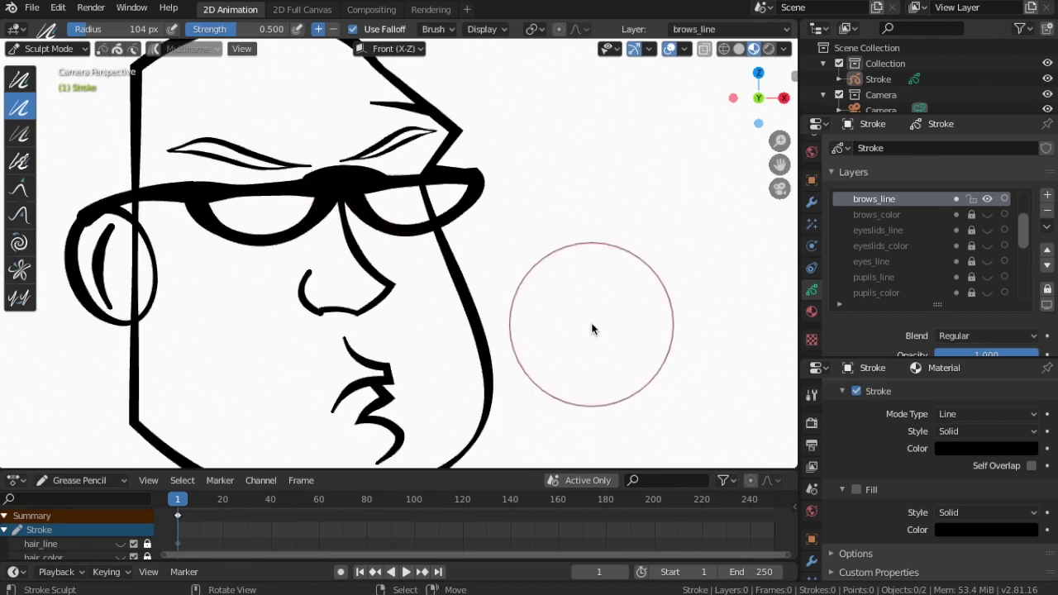
pyautogui.scroll(-4, 592, 329)
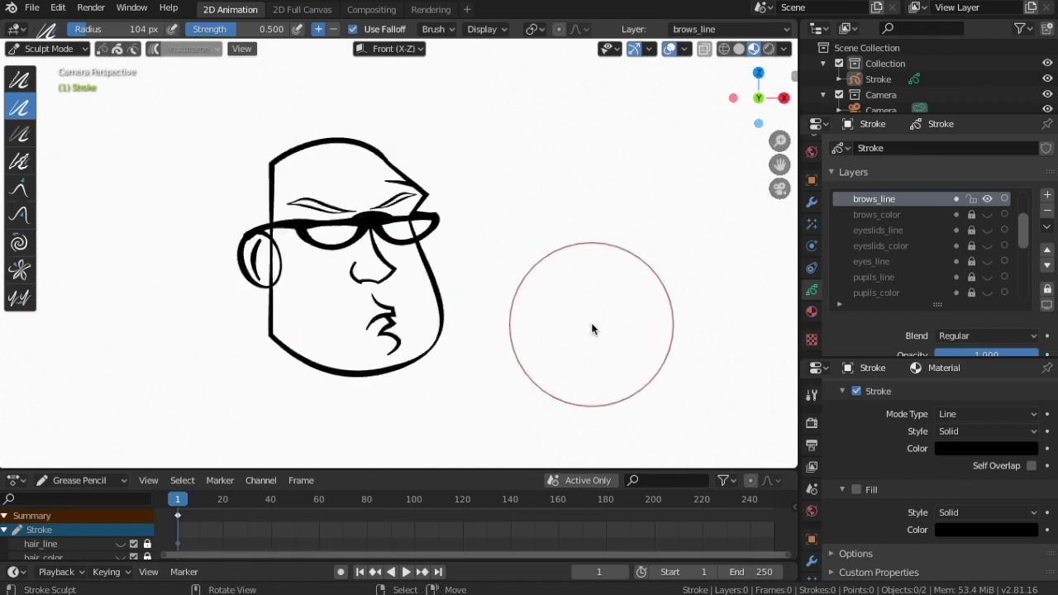
pyautogui.scroll(1, 592, 329)
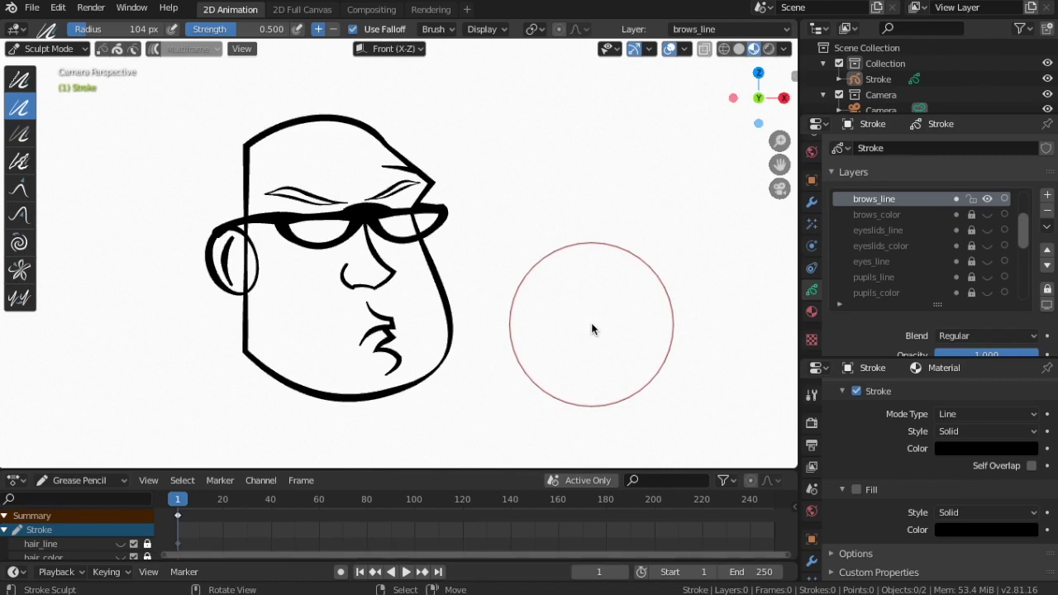
pyautogui.scroll(3, 935, 253)
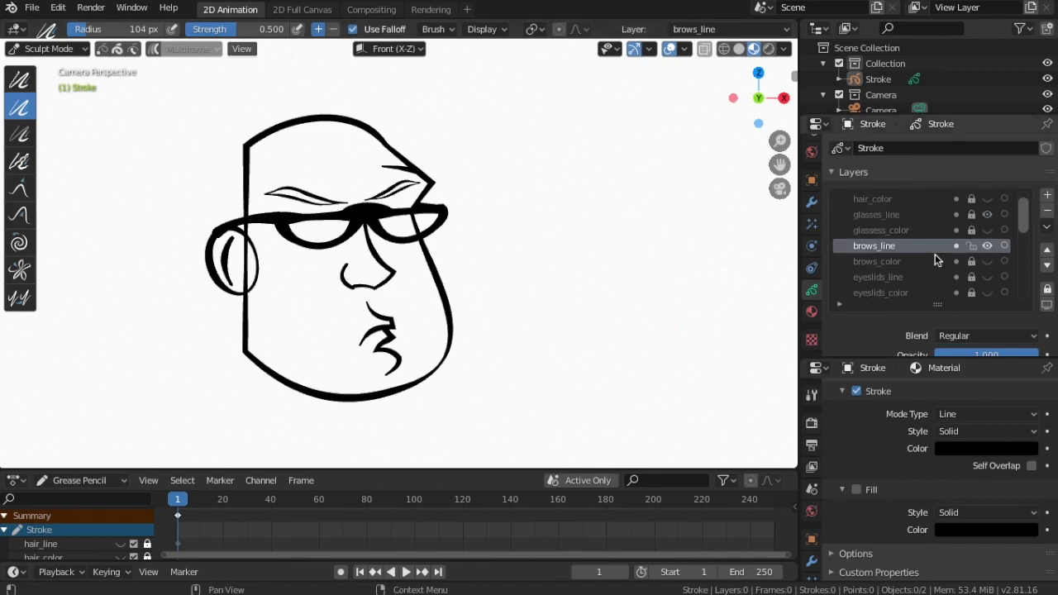
pyautogui.scroll(1, 935, 254)
# - Activate and unhide hair_line, then push the hair quiff tip, hat corner and ear strokes into shape
pyautogui.click(909, 199)
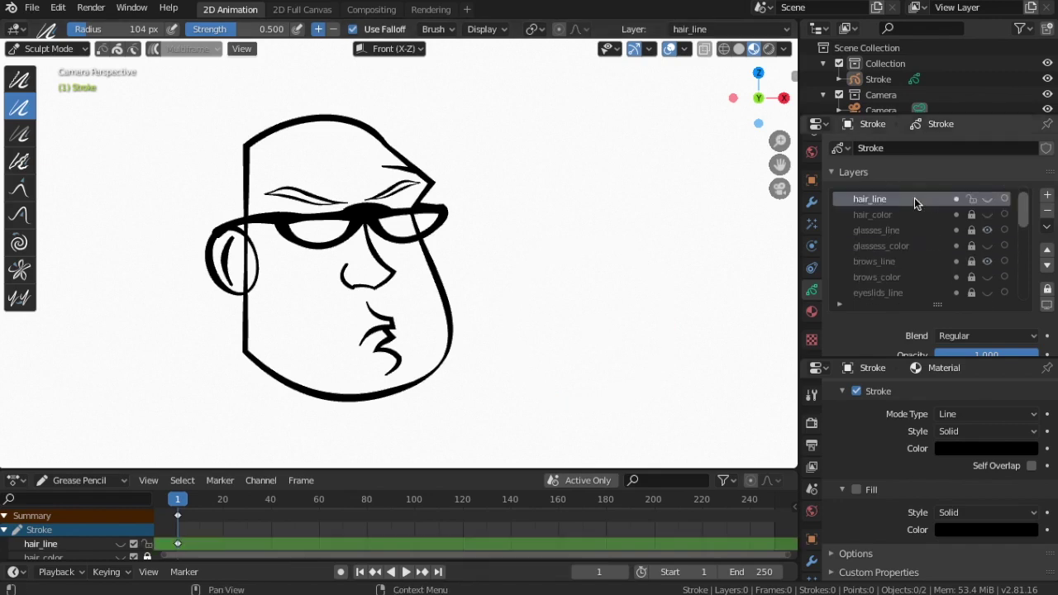
pyautogui.click(988, 199)
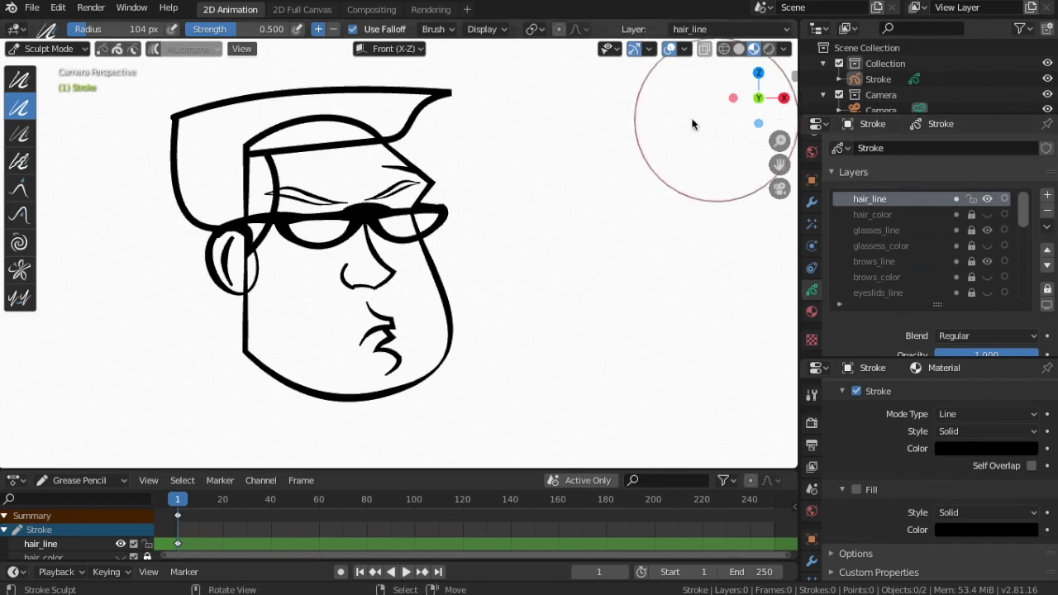
pyautogui.click(19, 215)
pyautogui.moveTo(437, 93)
pyautogui.mouseDown()
pyautogui.moveTo(461, 106)
pyautogui.moveTo(472, 130)
pyautogui.moveTo(461, 113)
pyautogui.moveTo(399, 141)
pyautogui.moveTo(397, 177)
pyautogui.moveTo(412, 86)
pyautogui.mouseUp()
pyautogui.moveTo(190, 130)
pyautogui.mouseDown()
pyautogui.moveTo(201, 118)
pyautogui.moveTo(169, 210)
pyautogui.moveTo(190, 220)
pyautogui.mouseUp()
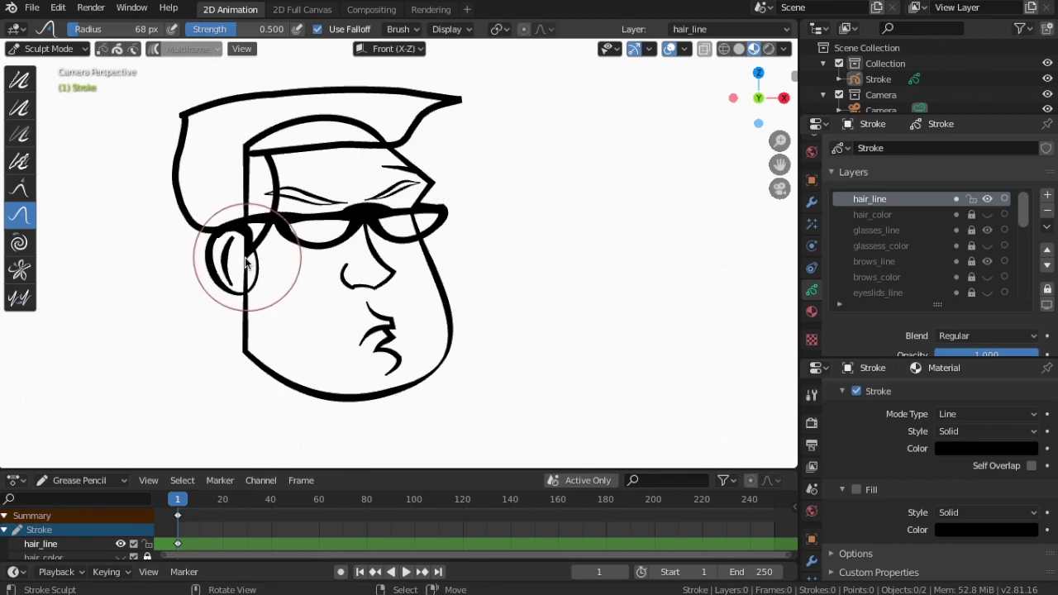
pyautogui.moveTo(255, 248)
pyautogui.mouseDown()
pyautogui.moveTo(272, 267)
pyautogui.moveTo(256, 252)
pyautogui.moveTo(259, 273)
pyautogui.mouseUp()
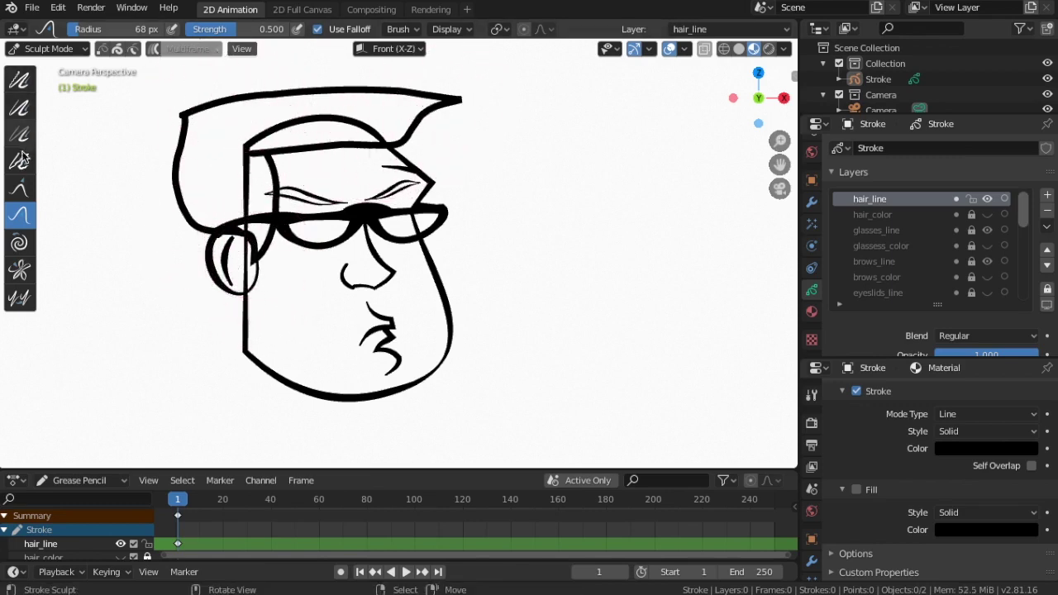
# - Thicken the top and left hair outline strokes and adjust the inner front hair strokes
pyautogui.click(30, 112)
pyautogui.moveTo(434, 125); pyautogui.dragTo(199, 110)
pyautogui.moveTo(177, 202)
pyautogui.mouseDown()
pyautogui.moveTo(178, 172)
pyautogui.moveTo(267, 165)
pyautogui.moveTo(272, 267)
pyautogui.moveTo(264, 208)
pyautogui.moveTo(286, 160)
pyautogui.moveTo(240, 133)
pyautogui.mouseUp()
pyautogui.keyDown('ctrl'); pyautogui.moveTo(239, 132); pyautogui.dragTo(236, 141, button='middle'); pyautogui.keyUp('ctrl')
pyautogui.moveTo(295, 173)
pyautogui.keyDown('shift'); pyautogui.mouseDown(button='middle')
pyautogui.moveTo(679, 265)
pyautogui.moveTo(579, 146)
pyautogui.moveTo(598, 191)
pyautogui.moveTo(613, 205)
pyautogui.moveTo(579, 165)
pyautogui.moveTo(657, 234)
pyautogui.mouseUp(button='middle'); pyautogui.keyUp('shift')
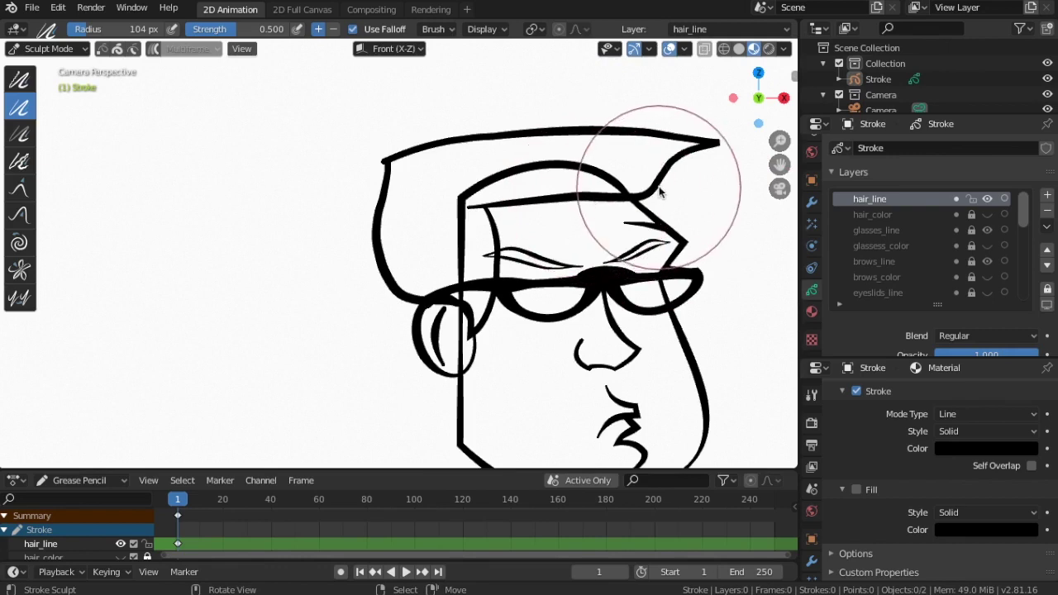
pyautogui.keyDown('ctrl'); pyautogui.moveTo(724, 148); pyautogui.dragTo(729, 151); pyautogui.keyUp('ctrl')
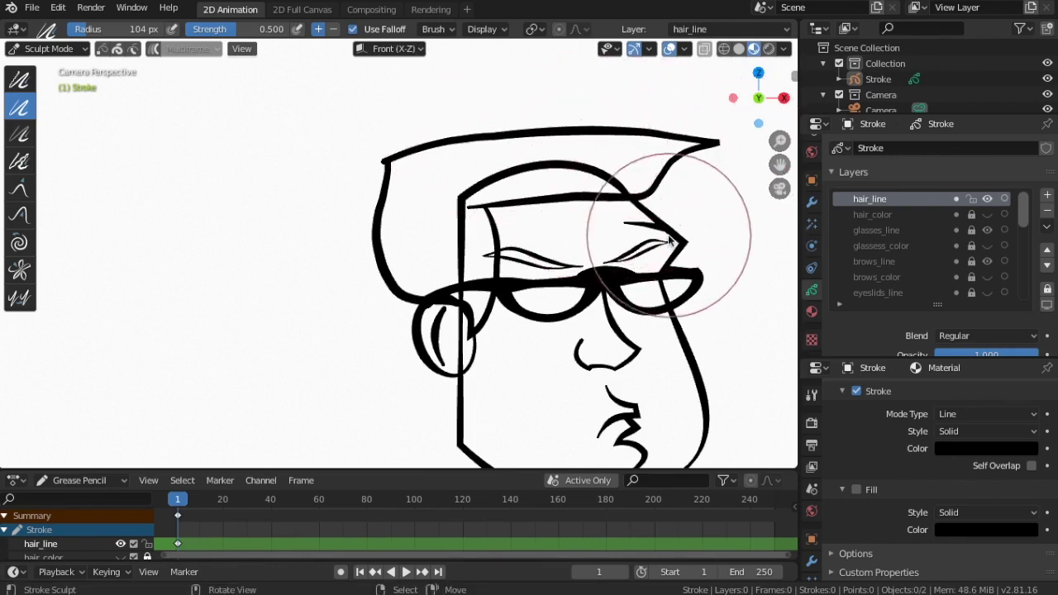
# - Reshape the glasses frame where it meets the ear, zooming out to check the whole head
pyautogui.keyDown('ctrl'); pyautogui.moveTo(673, 212); pyautogui.dragTo(595, 252, button='middle'); pyautogui.keyUp('ctrl')
pyautogui.scroll(3, 595, 252)
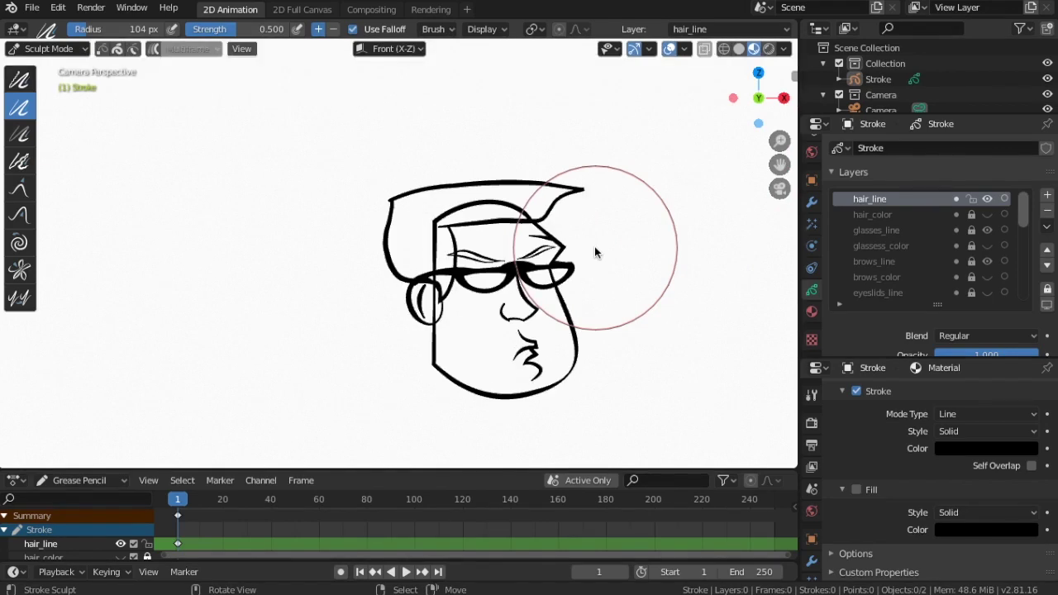
pyautogui.scroll(5, 595, 246)
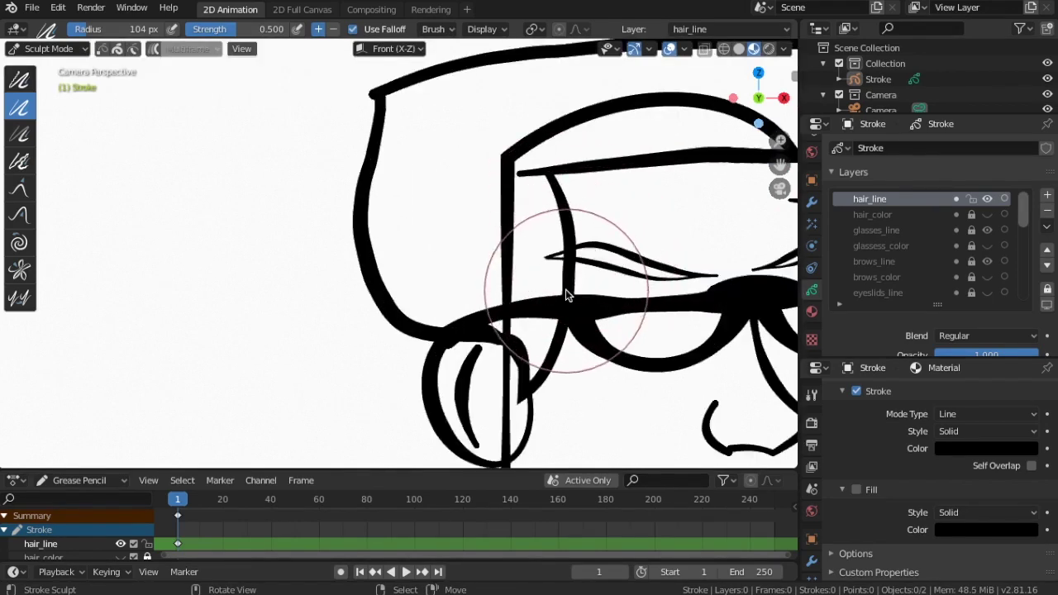
pyautogui.moveTo(551, 365)
pyautogui.mouseDown()
pyautogui.moveTo(556, 354)
pyautogui.moveTo(521, 355)
pyautogui.mouseUp()
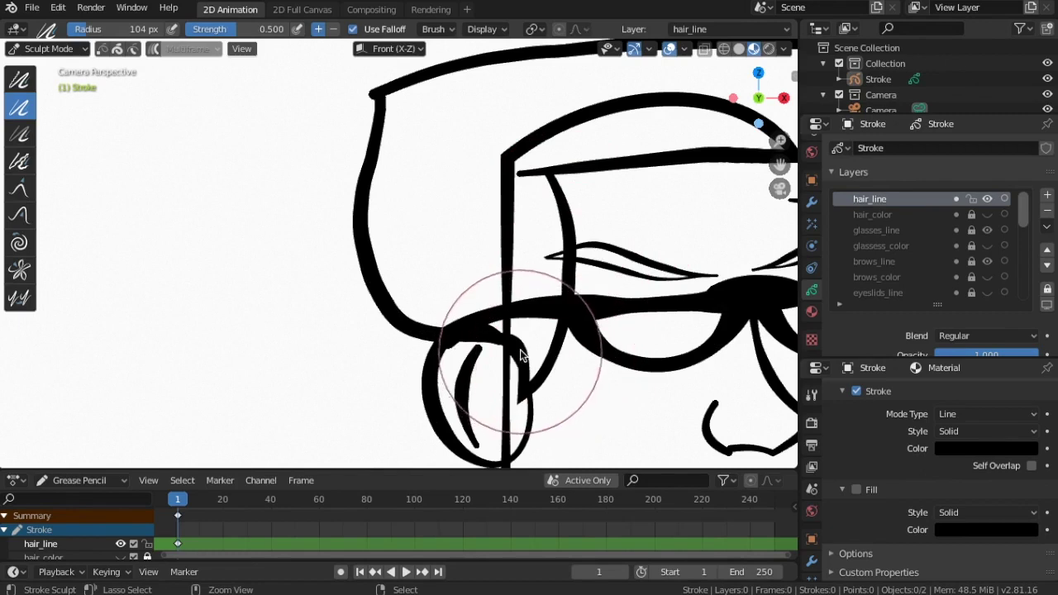
pyautogui.scroll(-5, 562, 329)
pyautogui.scroll(-5, 564, 312)
pyautogui.scroll(-2, 583, 315)
pyautogui.scroll(3, 601, 317)
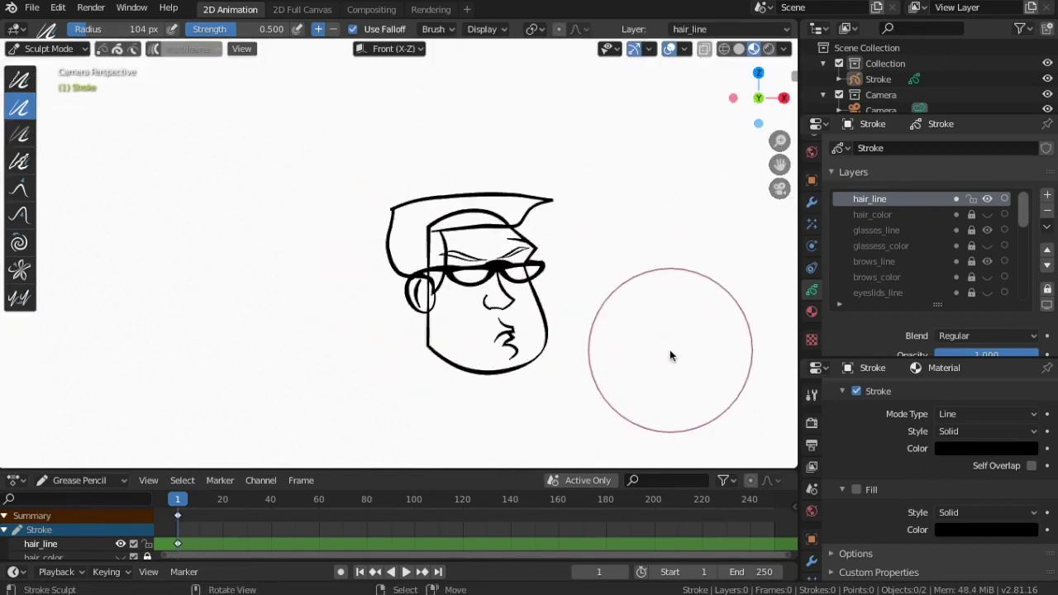
pyautogui.scroll(-2, 670, 350)
pyautogui.scroll(2, 669, 337)
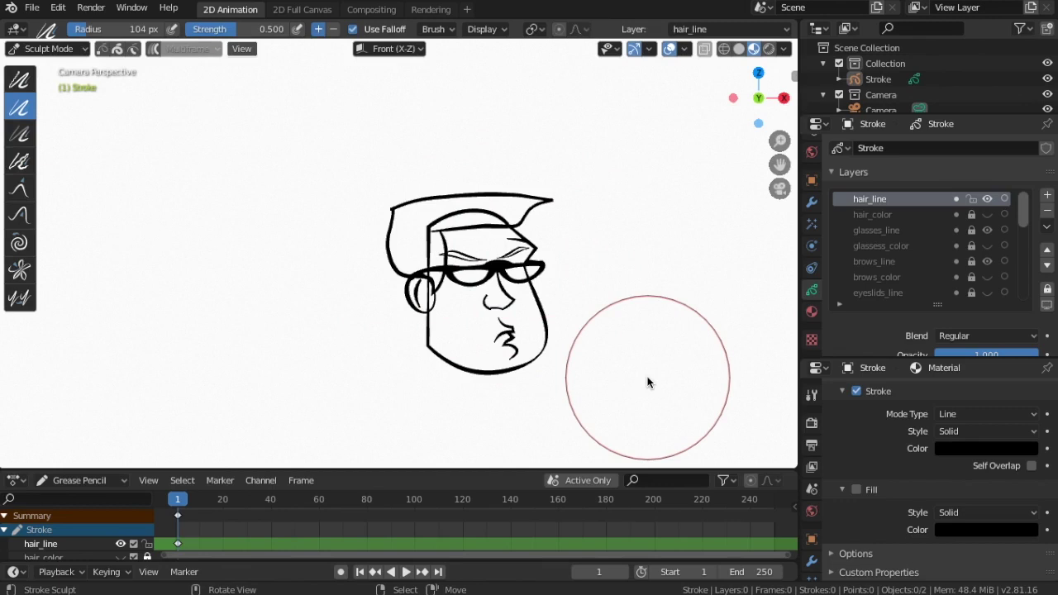
pyautogui.scroll(-3, 910, 244)
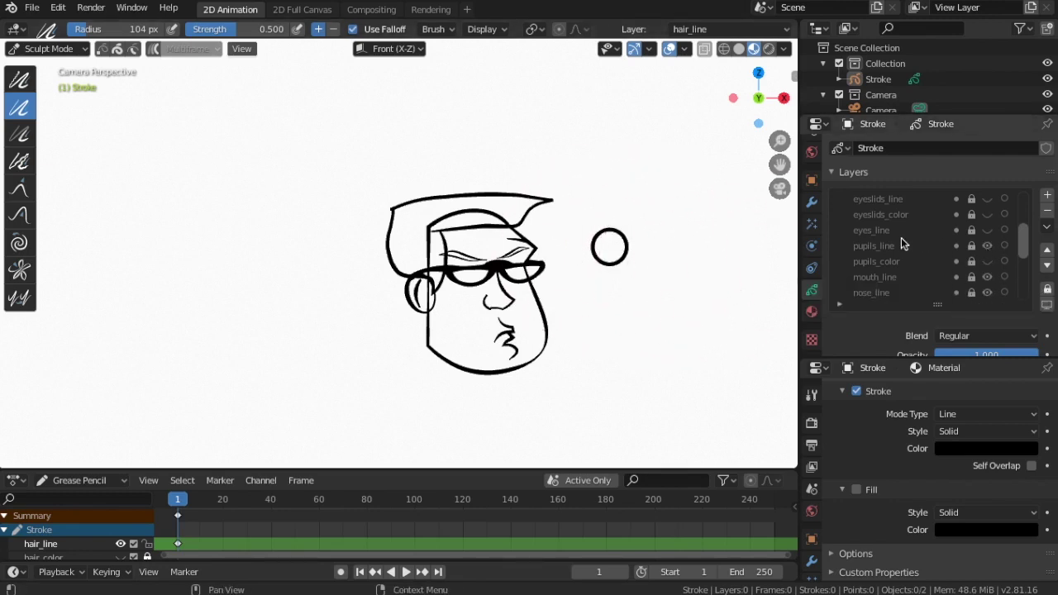
# - Show the eyes_line outline around the pupil and scale the pupil up
pyautogui.click(987, 232)
pyautogui.scroll(5, 645, 248)
pyautogui.scroll(-4, 703, 281)
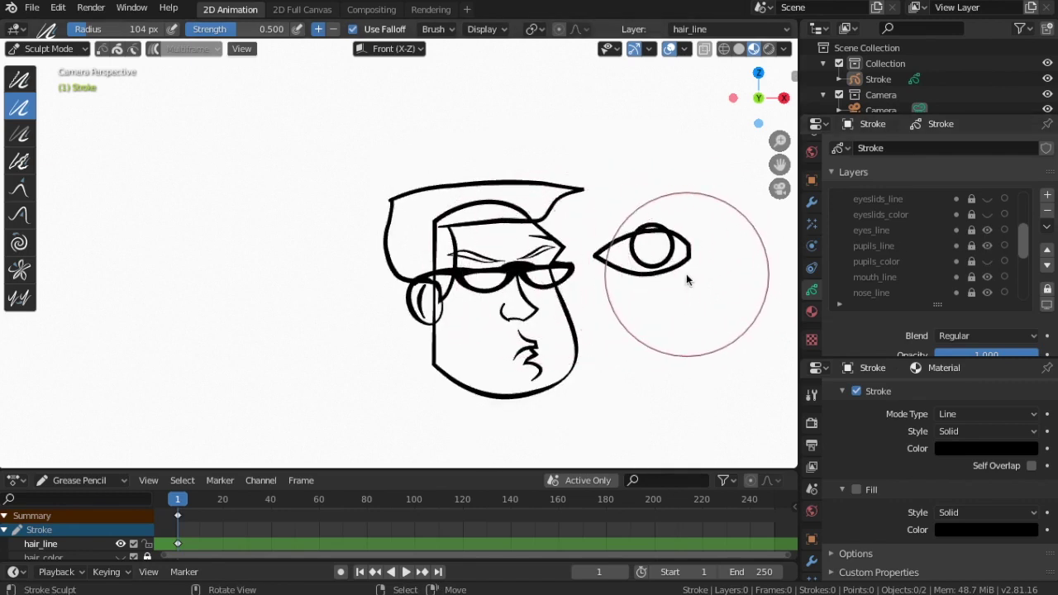
pyautogui.scroll(3, 554, 240)
pyautogui.moveTo(388, 232)
pyautogui.keyDown('shift'); pyautogui.mouseDown(button='middle')
pyautogui.moveTo(602, 265)
pyautogui.moveTo(562, 300)
pyautogui.mouseUp(button='middle'); pyautogui.keyUp('shift')
pyautogui.scroll(3, 595, 293)
pyautogui.scroll(-1, 587, 248)
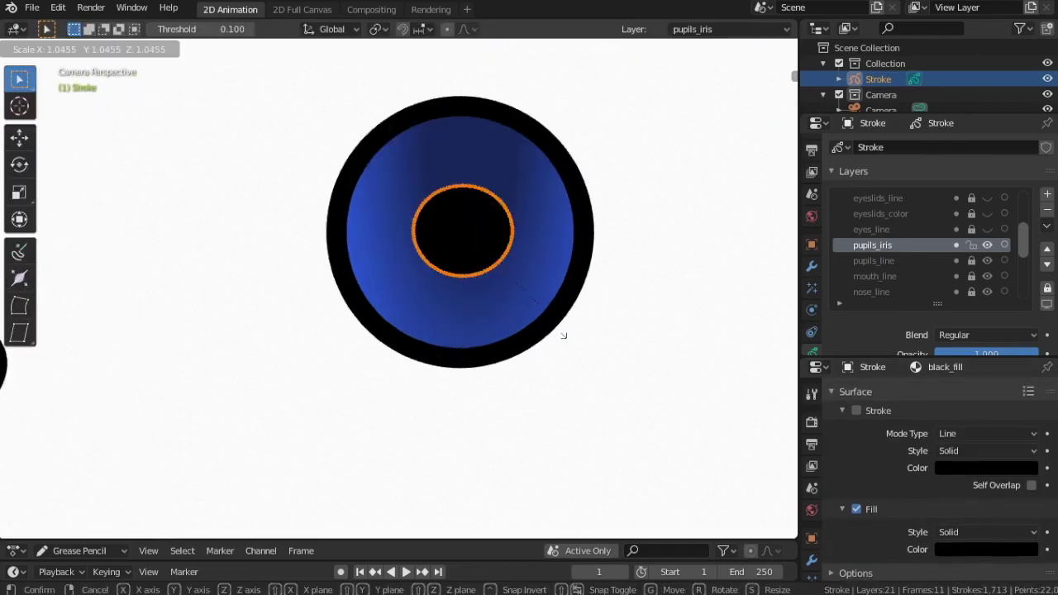
pyautogui.click(563, 335)
# - Add a new material slot and open its colour setting
pyautogui.scroll(5, 948, 496)
pyautogui.click(947, 527)
pyautogui.scroll(-5, 948, 496)
pyautogui.click(992, 471)
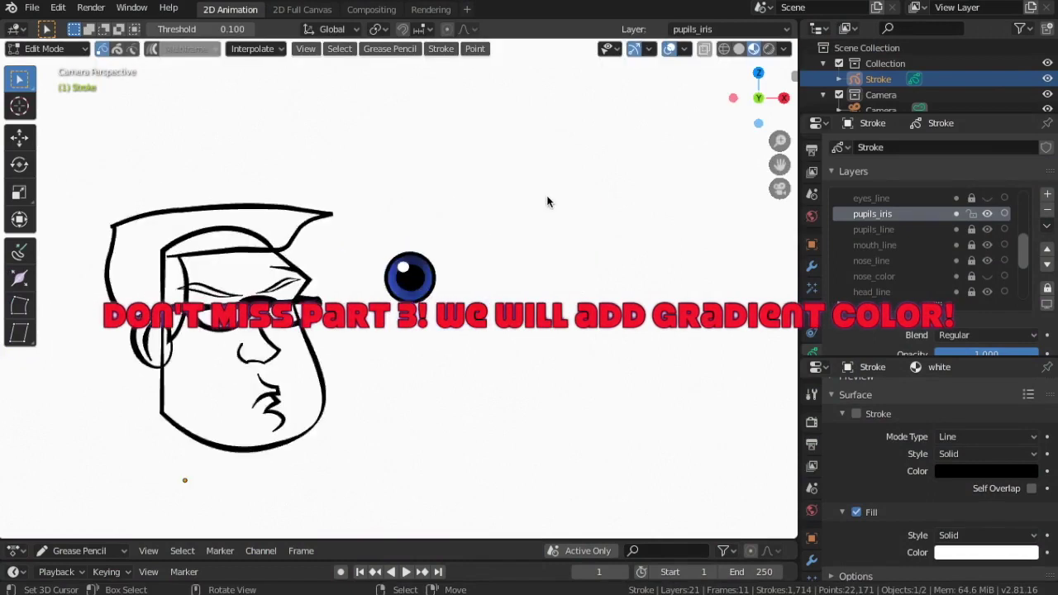
pyautogui.scroll(2, 950, 248)
# - Make pupils_iris the active layer, box-select the iris strokes, and switch to sculpting the eye
pyautogui.click(909, 229)
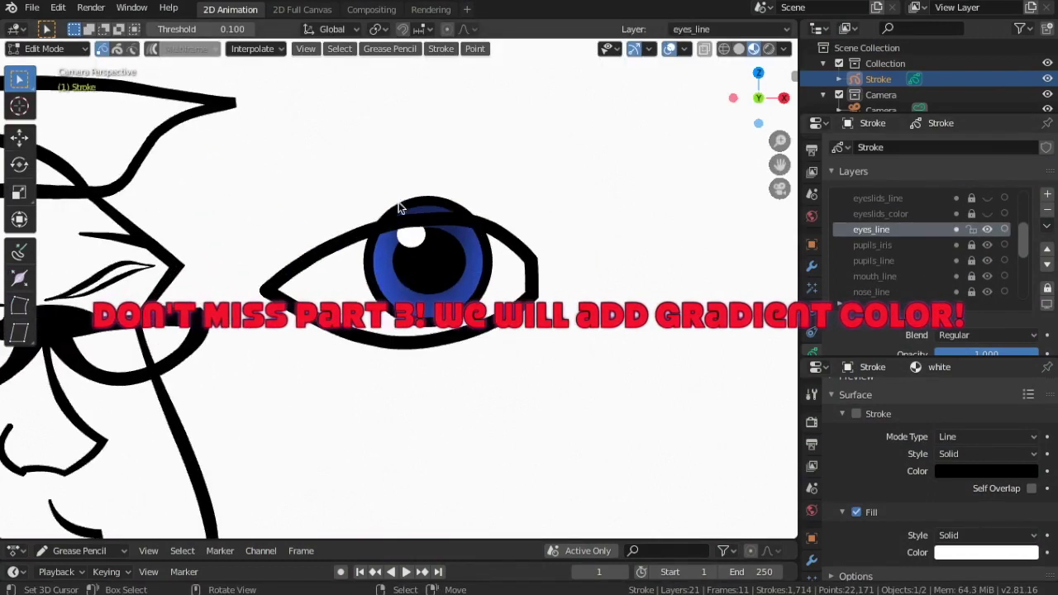
pyautogui.click(907, 245)
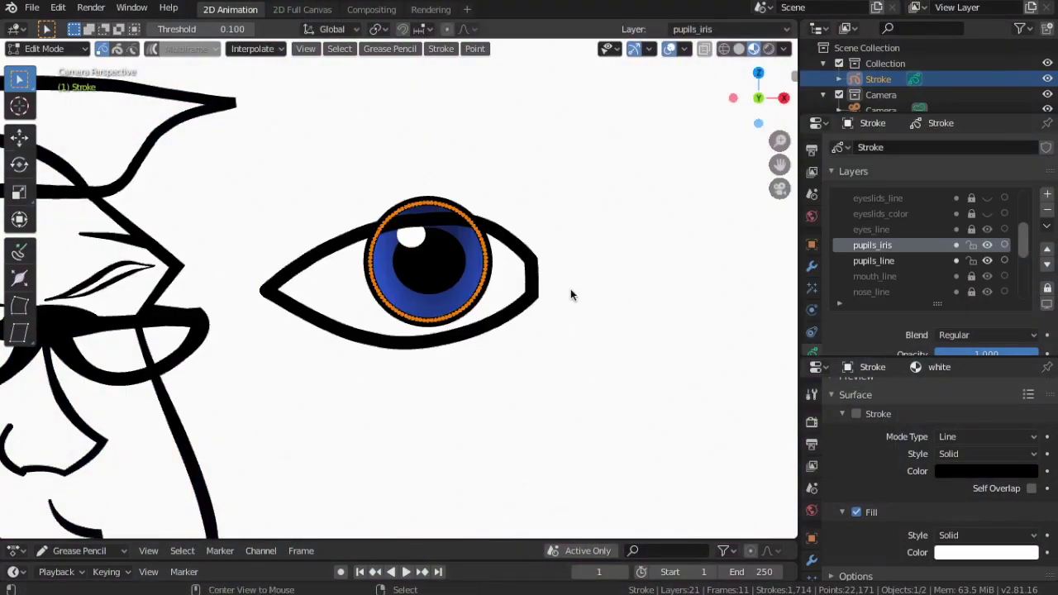
pyautogui.click(570, 289)
pyautogui.moveTo(347, 184); pyautogui.dragTo(708, 371)
pyautogui.press('s')
pyautogui.press('Escape')
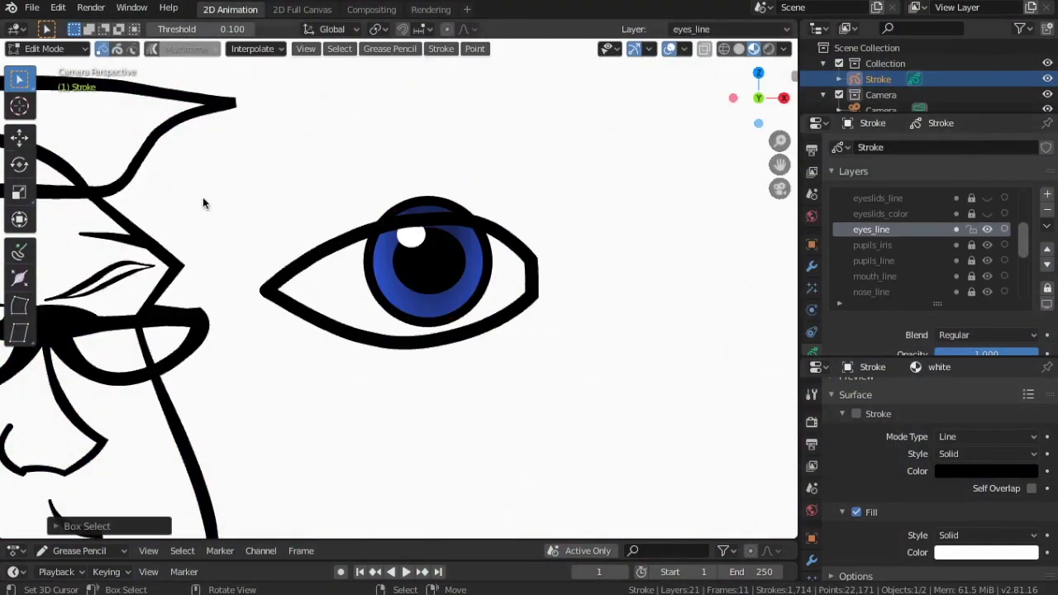
pyautogui.hotkey('ctrl', 'Tab')
pyautogui.scroll(3, 681, 276)
pyautogui.scroll(3, 377, 173)
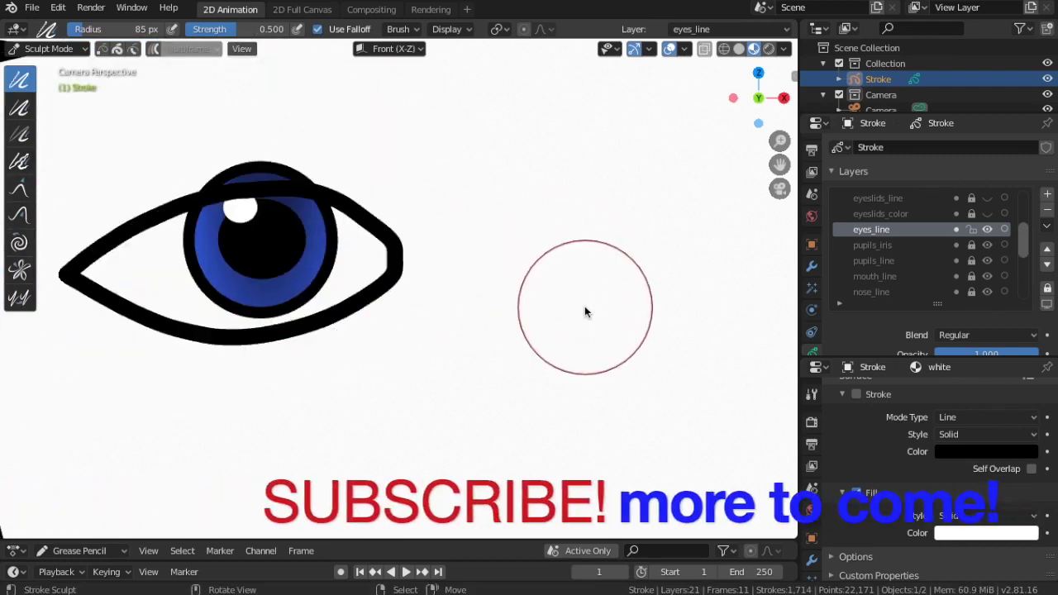
# - Select the sunglasses strokes and shift them about 0.015 m along X, then vertically
pyautogui.moveTo(567, 330); pyautogui.dragTo(566, 322)
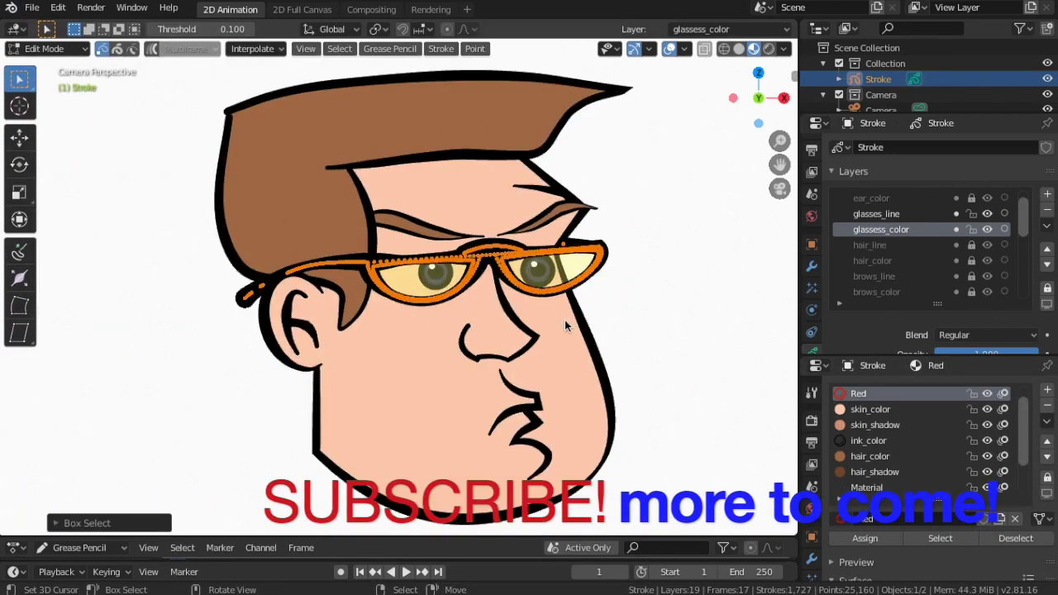
pyautogui.scroll(5, 564, 320)
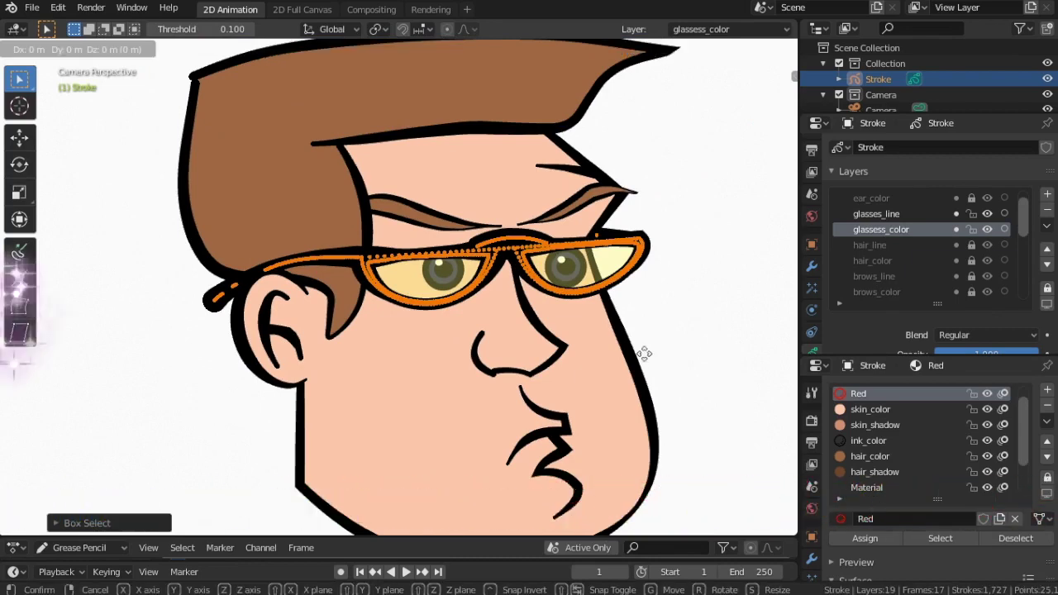
pyautogui.press('g')
pyautogui.press('x')
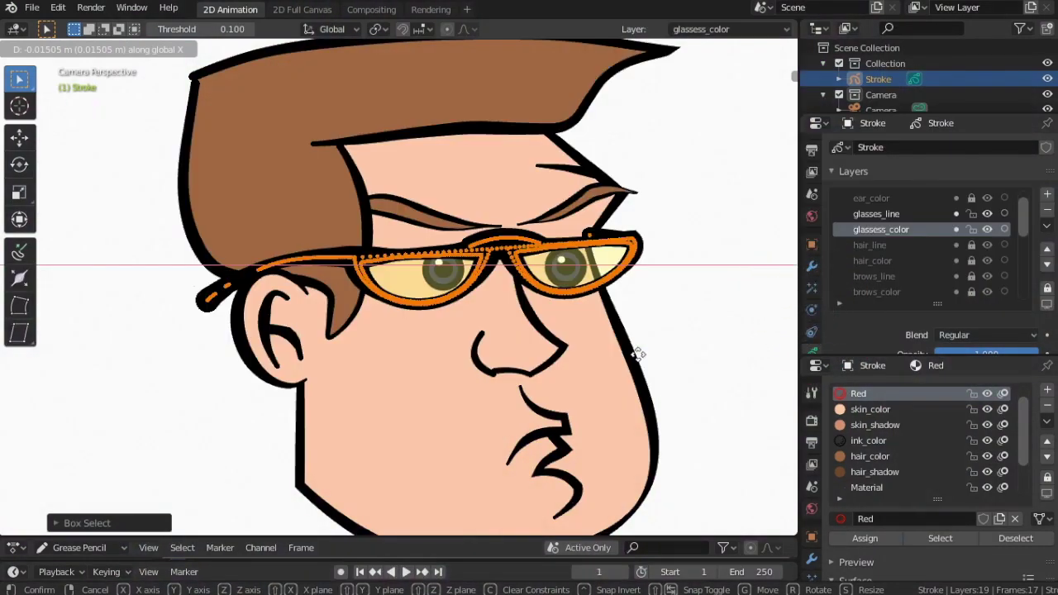
pyautogui.click(633, 349)
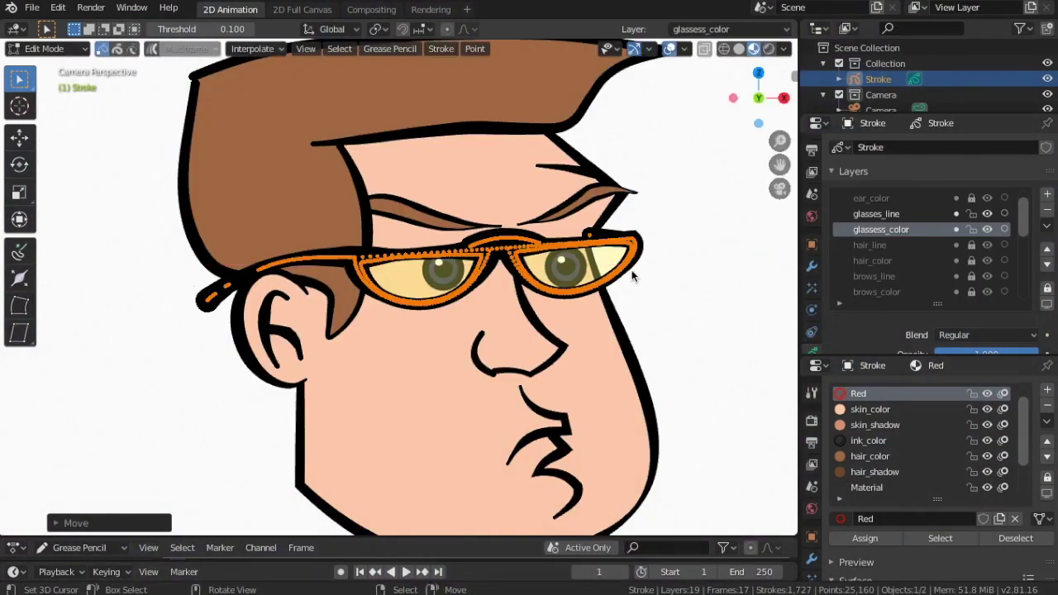
pyautogui.click(591, 242)
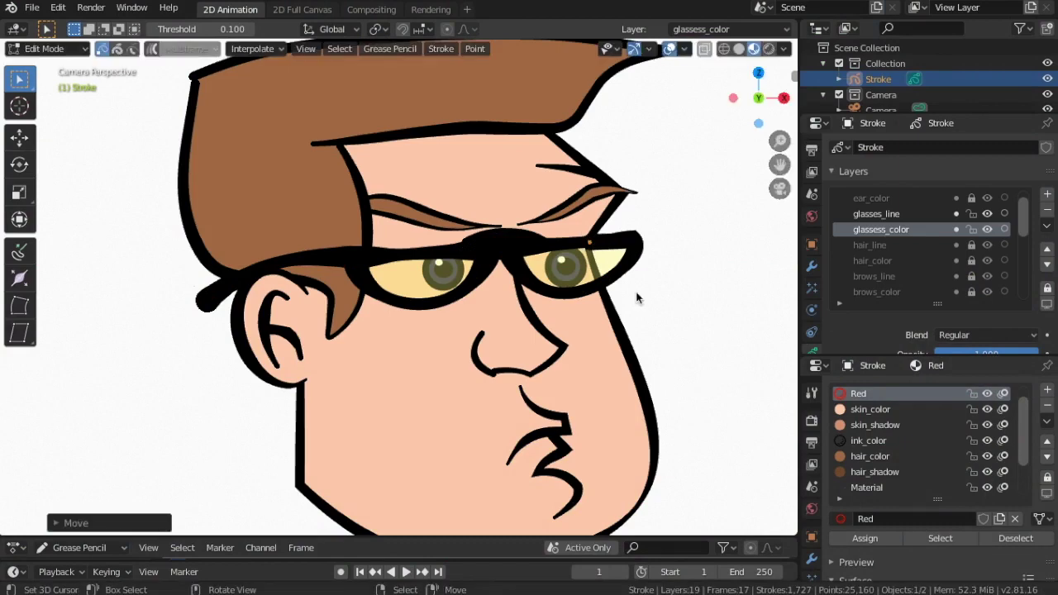